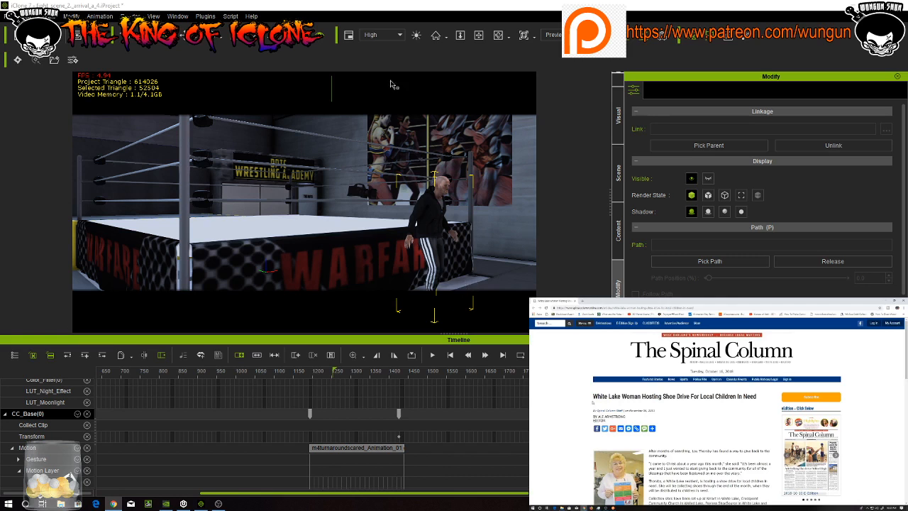
Set the viewport display quality to Minimal and orbit the camera around the wrestling ring
click(398, 37)
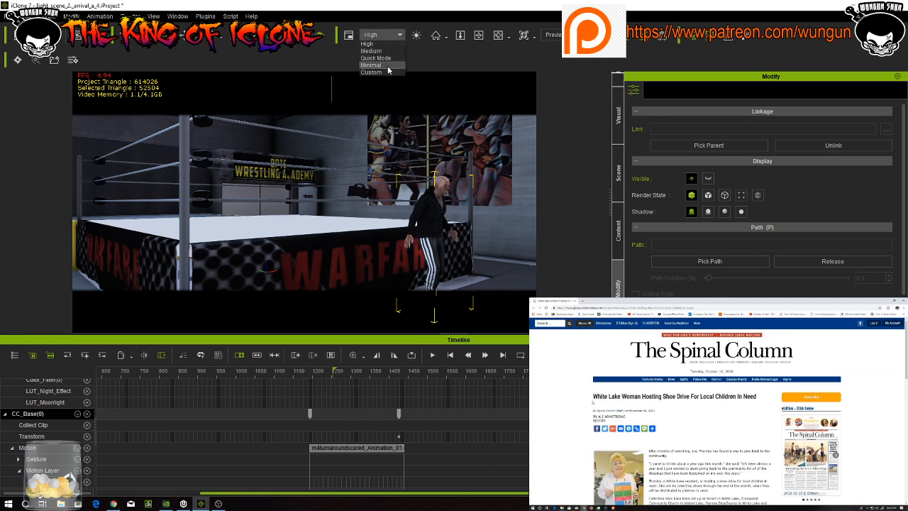
click(390, 64)
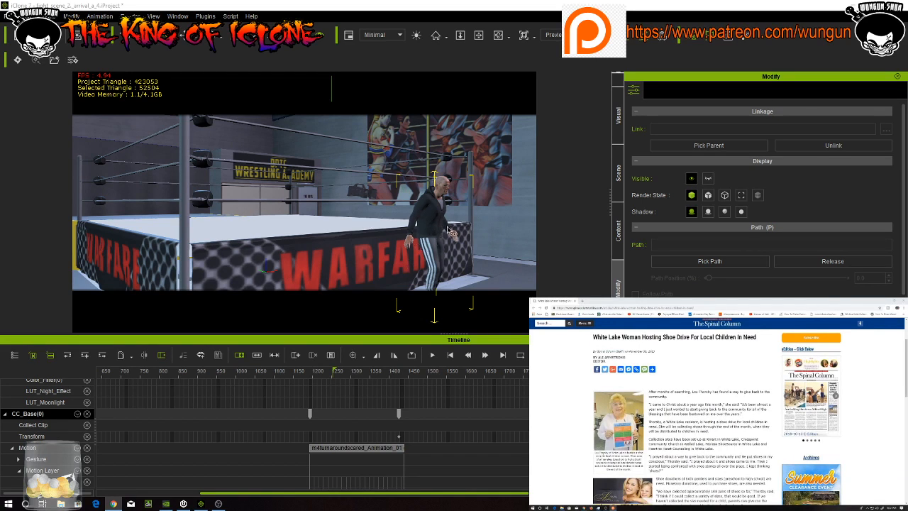
right_drag(449, 231, 22, 224)
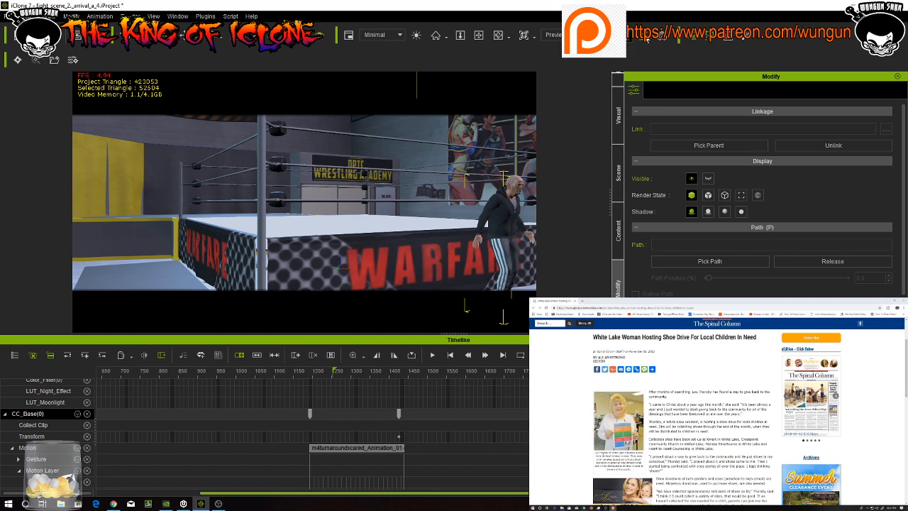
In Visual settings, turn off Post Effect Activate and Ambient Occlusion
click(621, 130)
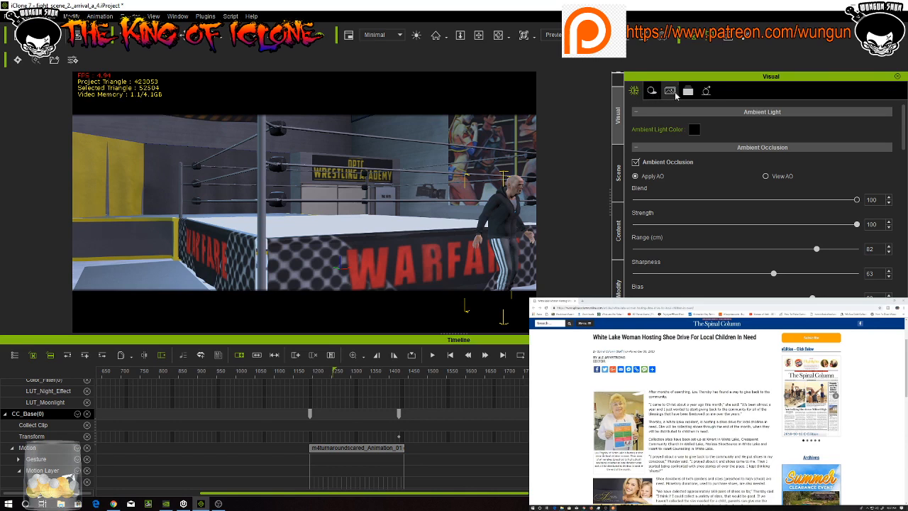
click(652, 91)
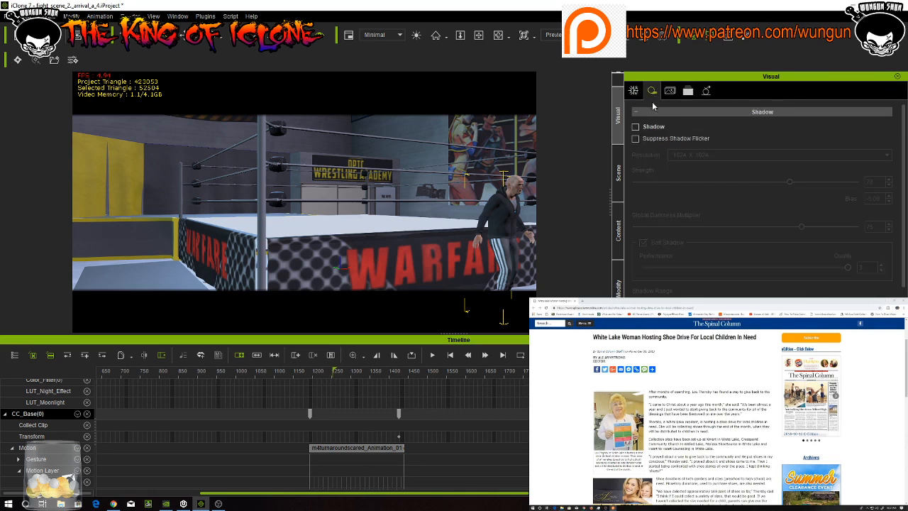
click(706, 91)
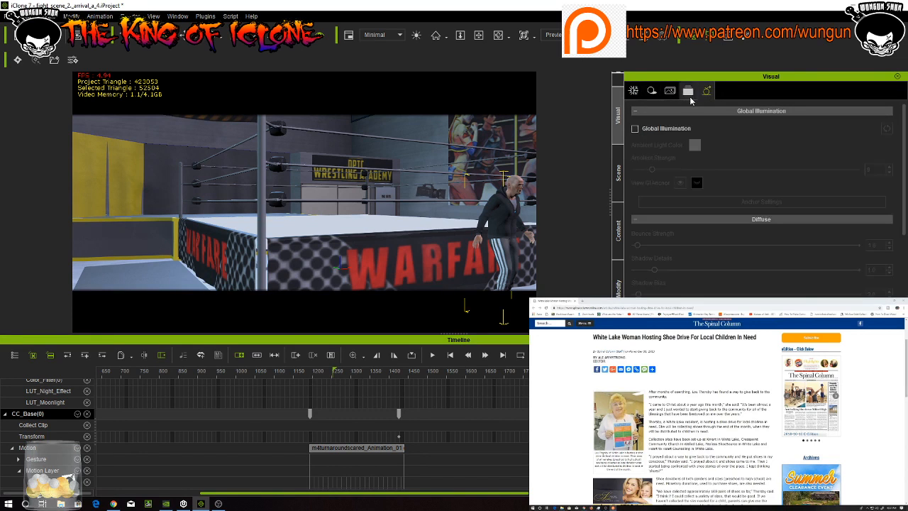
click(687, 91)
click(636, 126)
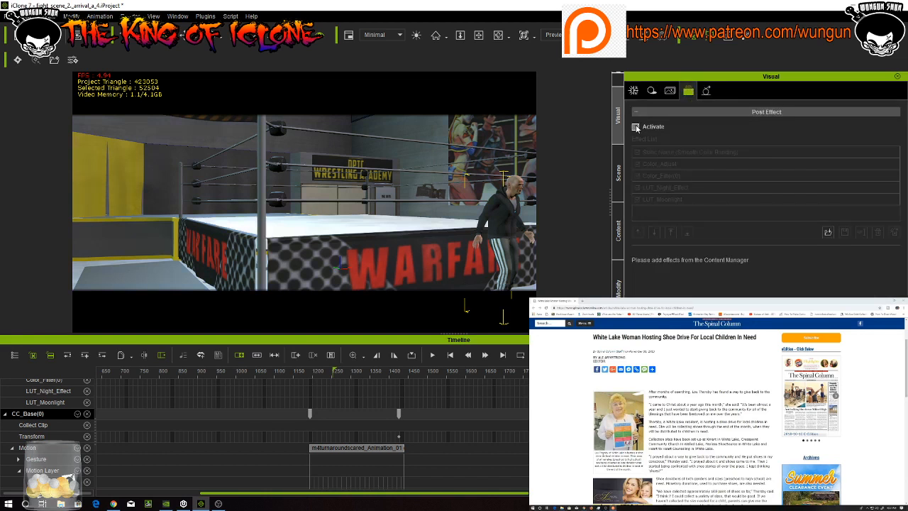
click(633, 91)
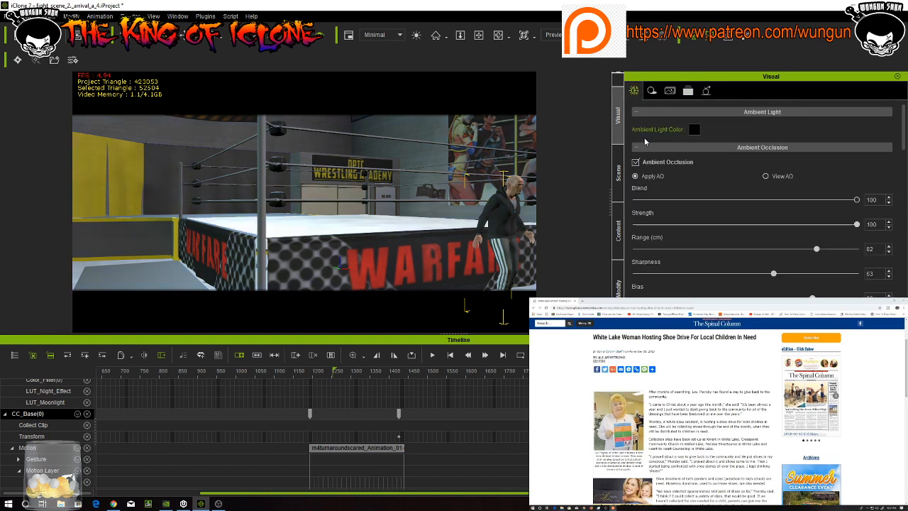
click(637, 161)
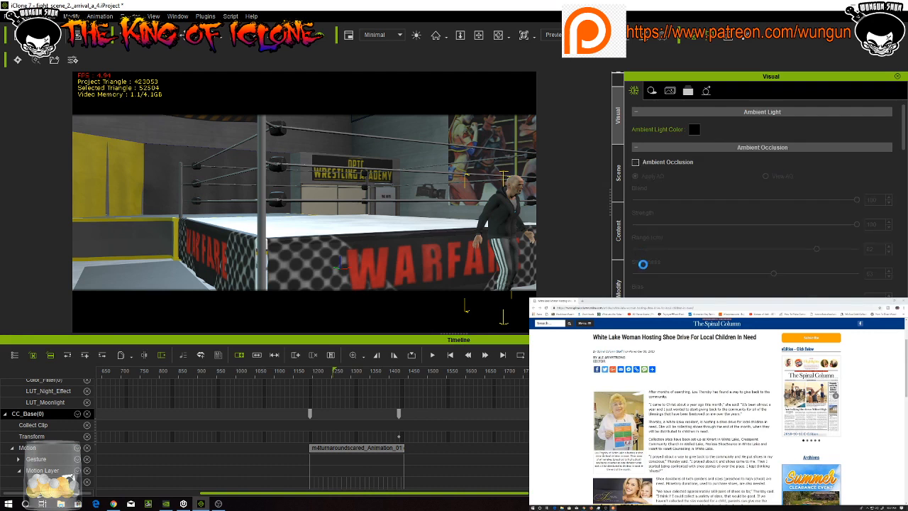
Turn off Fog, HDR Effect and Image Based Lighting
scroll(642, 264, down, 2)
click(636, 246)
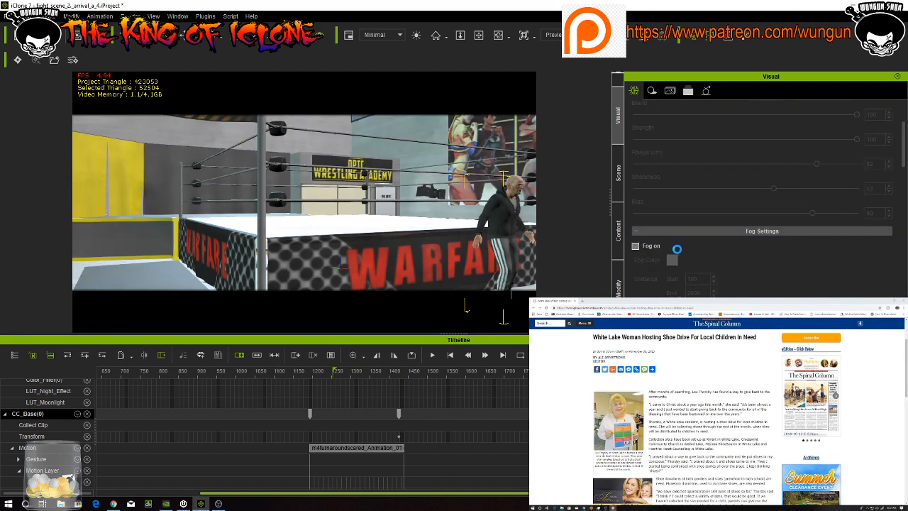
scroll(677, 249, down, 2)
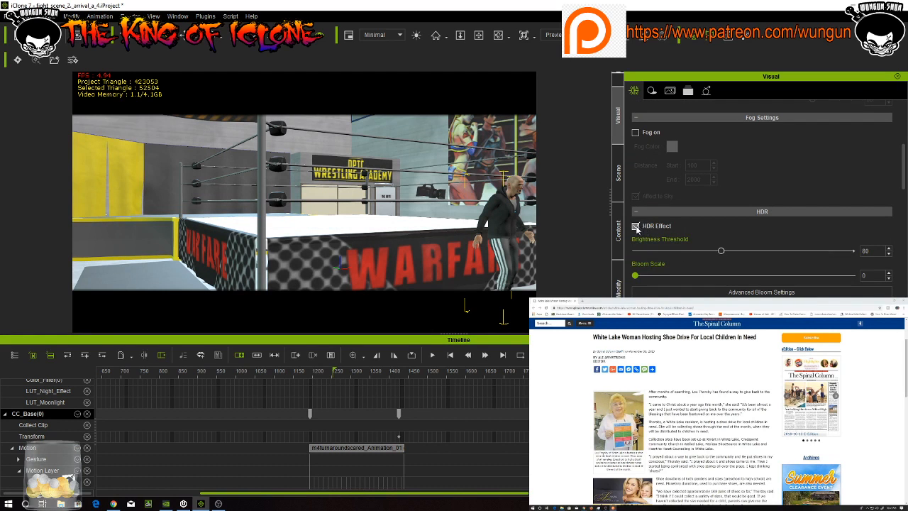
click(635, 226)
scroll(665, 241, down, 3)
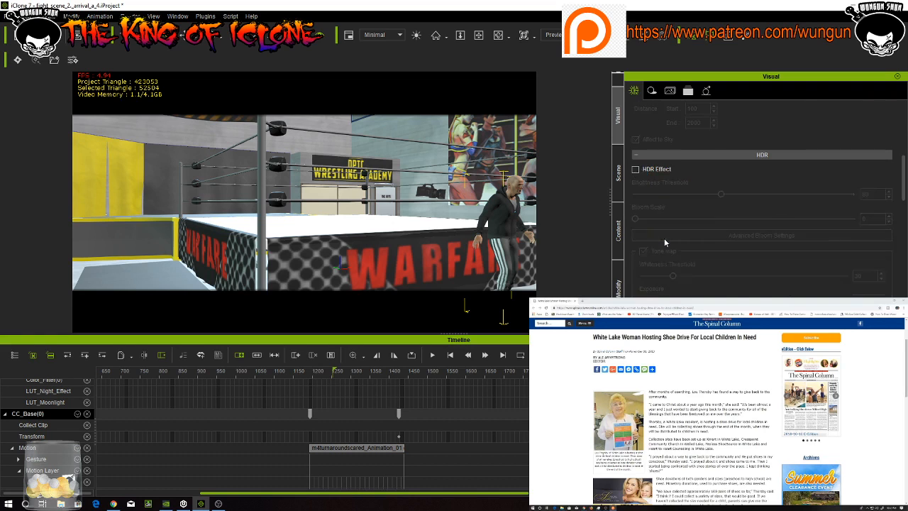
scroll(665, 244, down, 3)
click(636, 219)
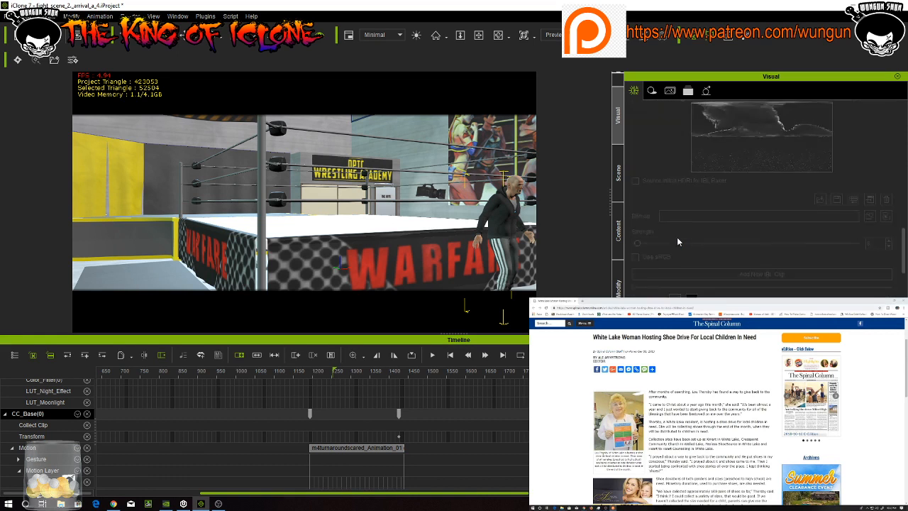
scroll(676, 237, down, 5)
scroll(677, 237, up, 5)
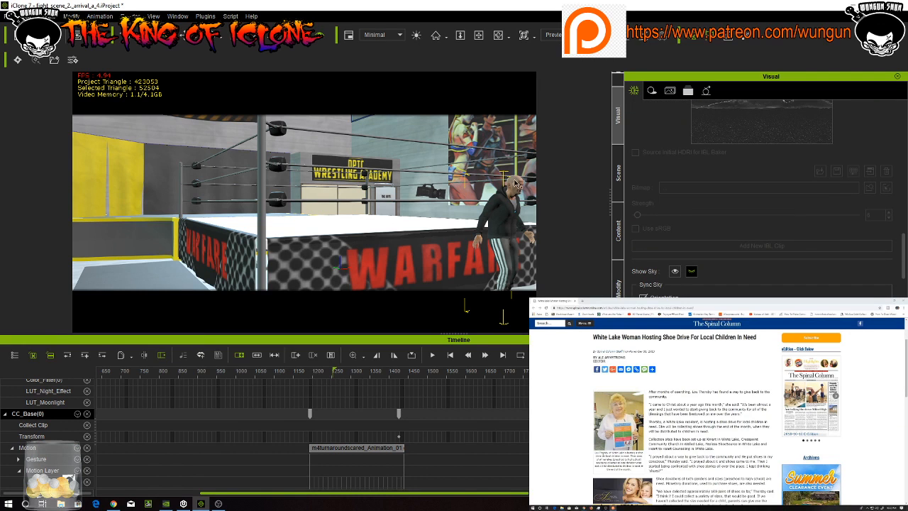
Pan along the ring apron and switch to the front view, adjusting the zoom
middle_drag(323, 192, 252, 176)
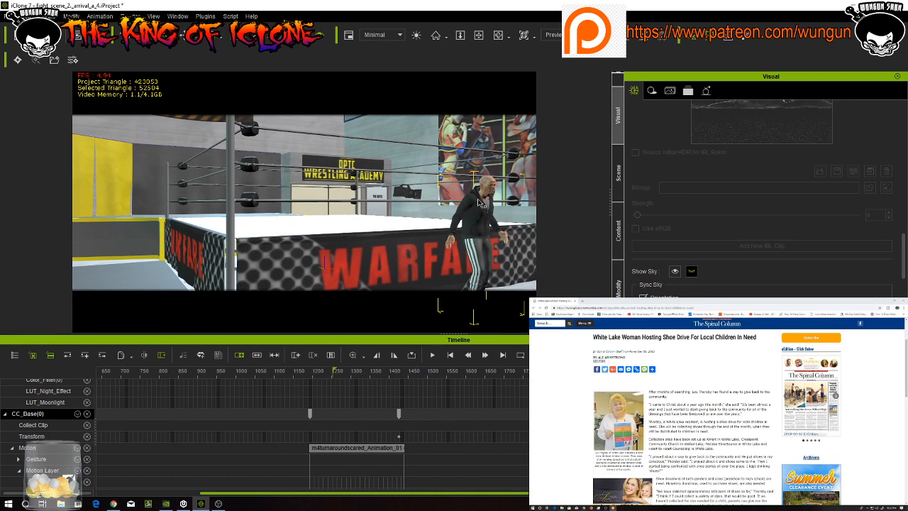
middle_drag(478, 202, 443, 202)
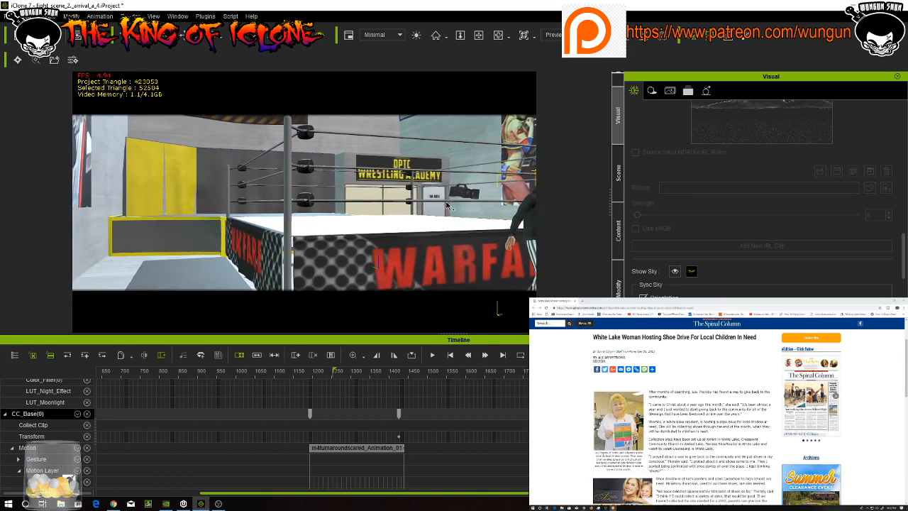
key(f)
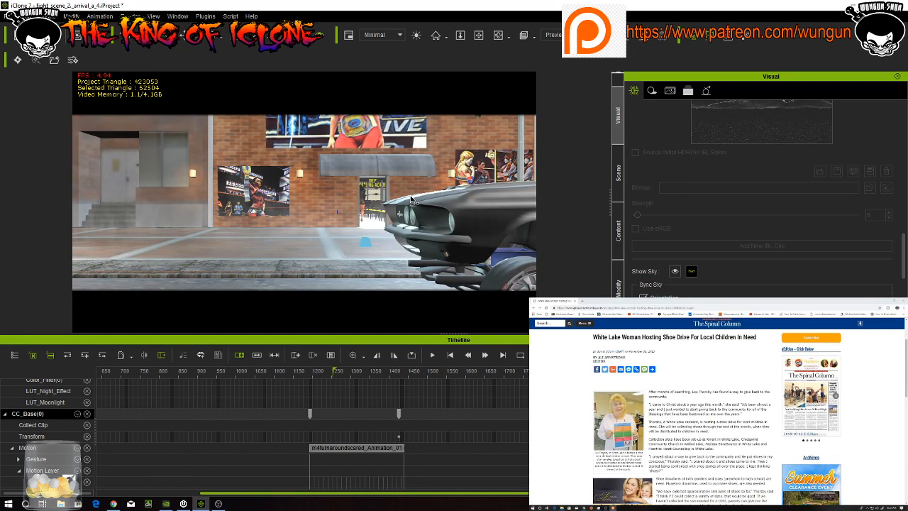
scroll(409, 198, up, 10)
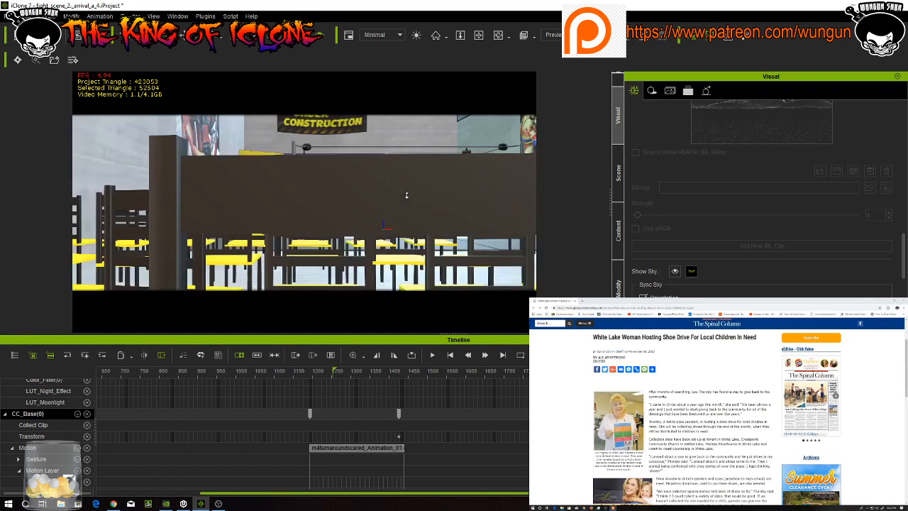
scroll(406, 195, down, 4)
scroll(391, 214, down, 5)
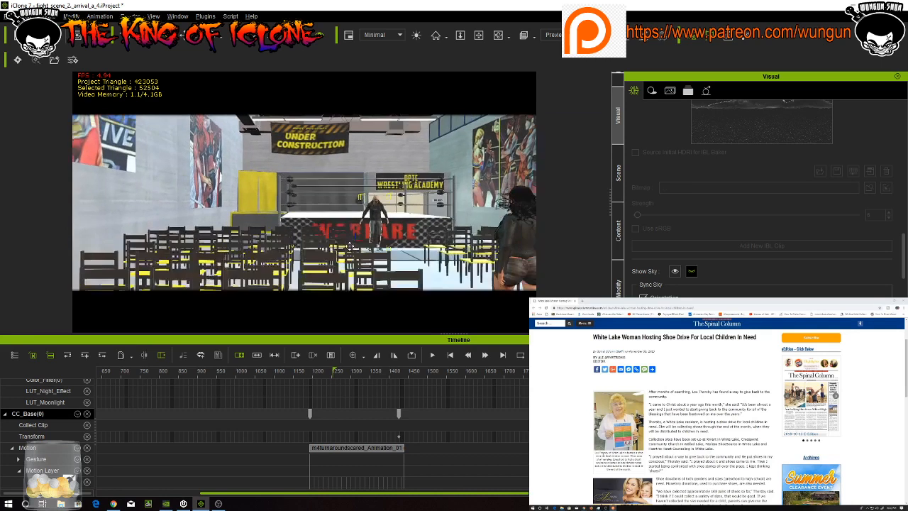
scroll(366, 226, up, 5)
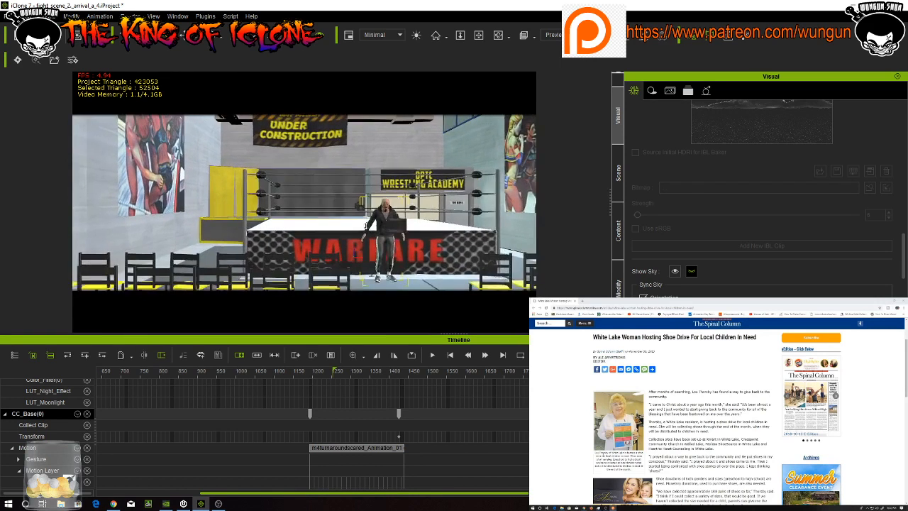
Pan and move the camera in until the bald character is centred up close
middle_drag(307, 201, 177, 170)
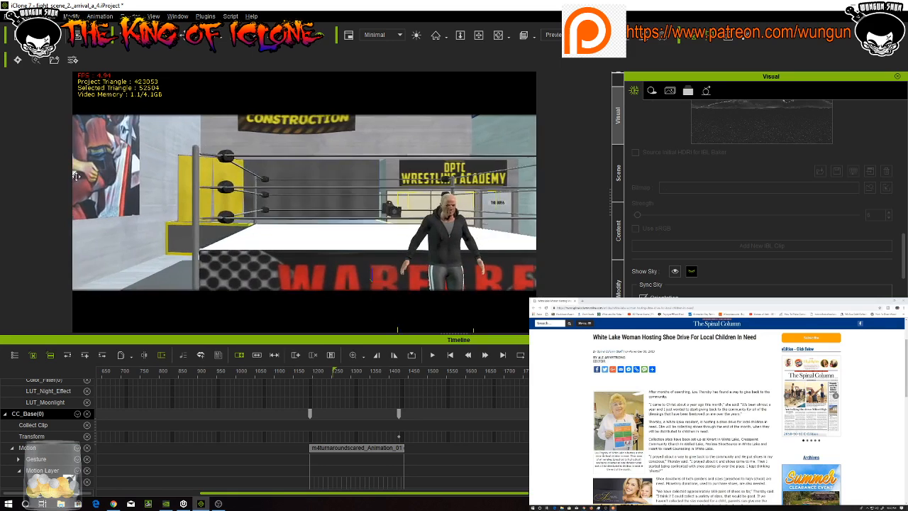
middle_drag(377, 153, 14, 137)
middle_drag(390, 177, 106, 177)
middle_drag(298, 193, 80, 172)
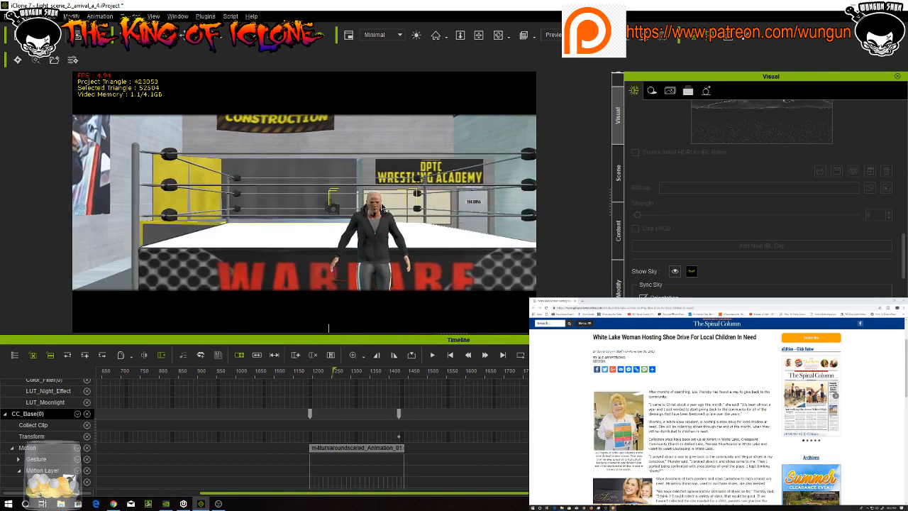
middle_drag(380, 154, 332, 151)
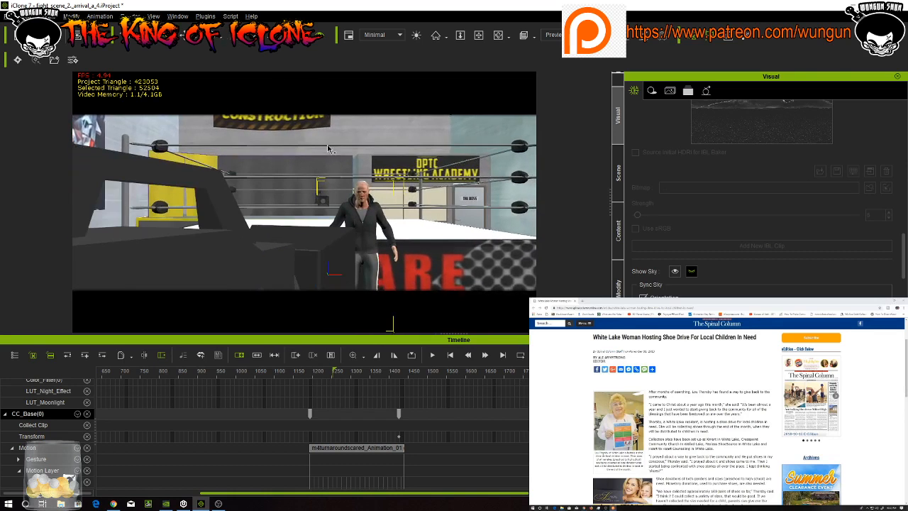
middle_drag(358, 209, 228, 114)
scroll(357, 206, up, 5)
scroll(292, 189, down, 3)
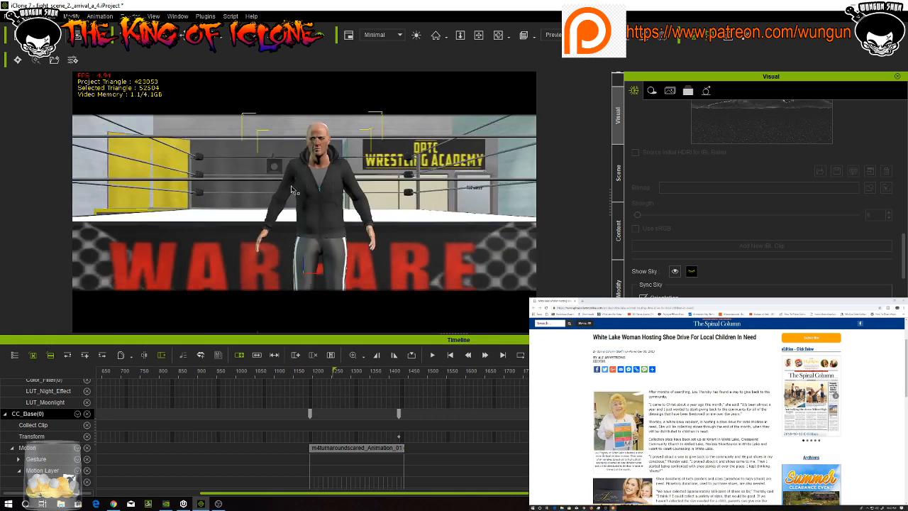
middle_drag(311, 188, 335, 192)
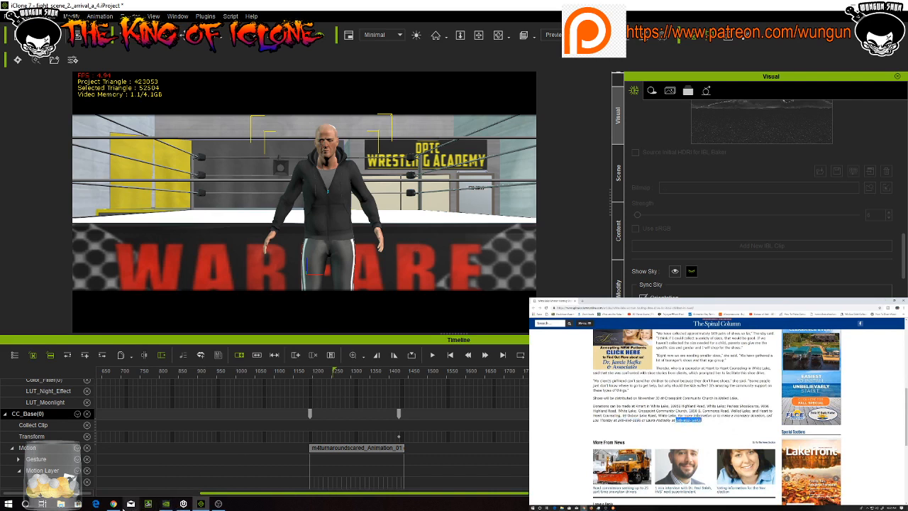
mouse_move(114, 504)
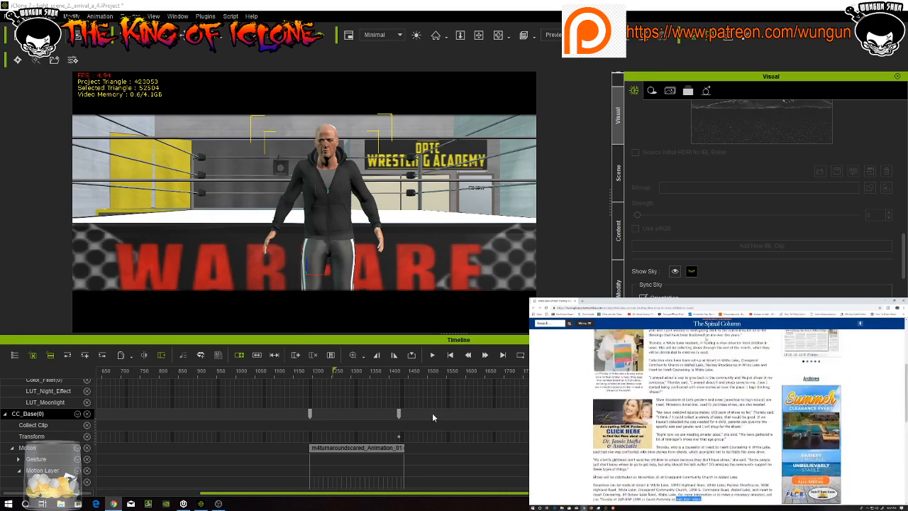
key(alt+Tab)
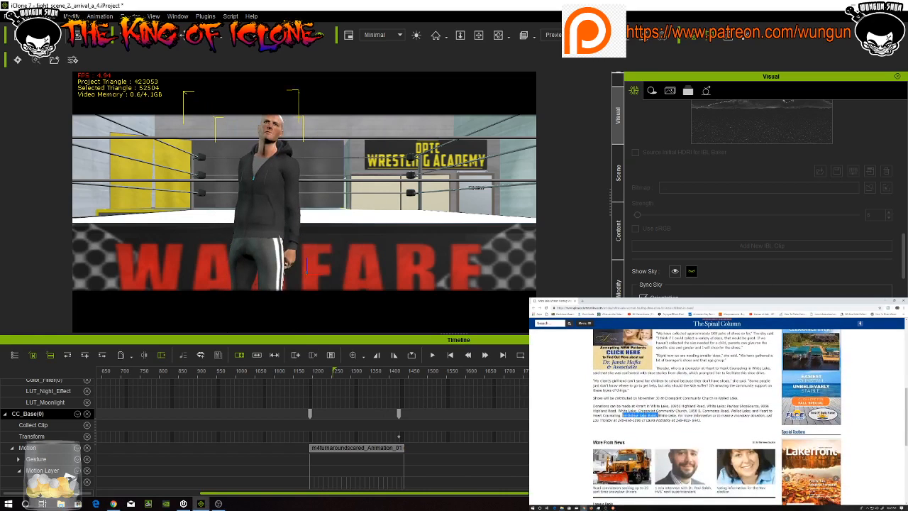
key(alt+Tab)
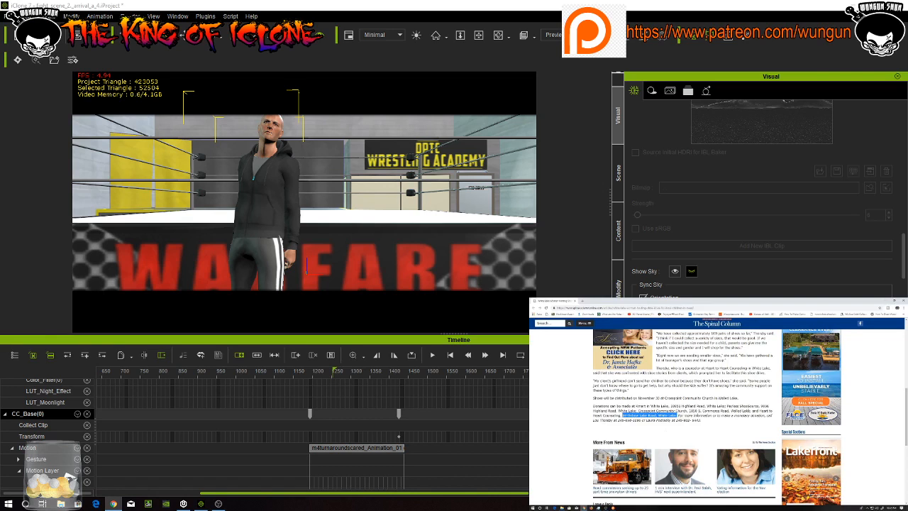
drag(761, 410, 676, 415)
click(621, 415)
scroll(628, 442, up, 10)
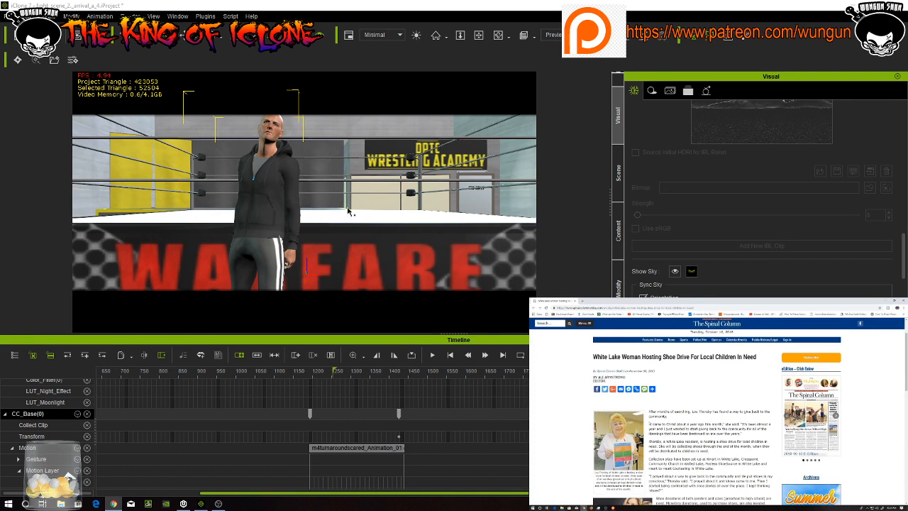
Jump to a centred front view of the man, zoom in and orbit around him
middle_drag(354, 210, 573, 128)
middle_drag(362, 203, 426, 232)
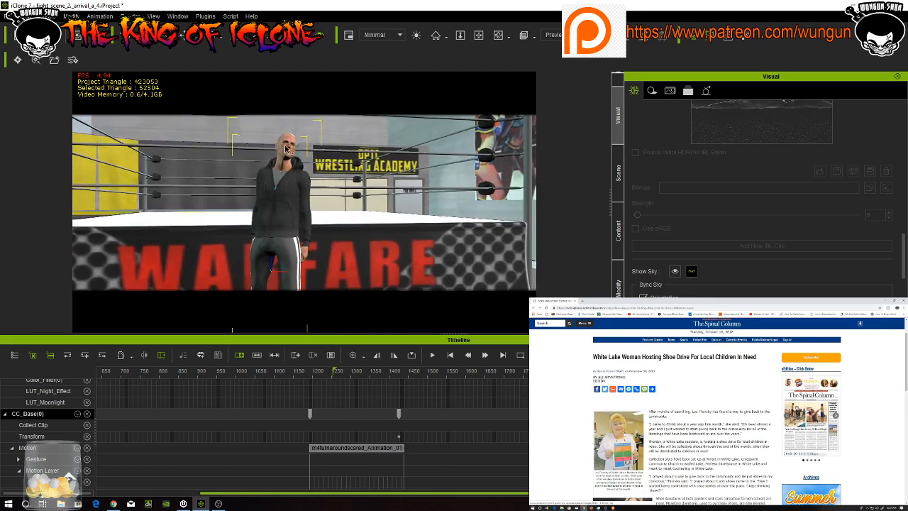
key(Home)
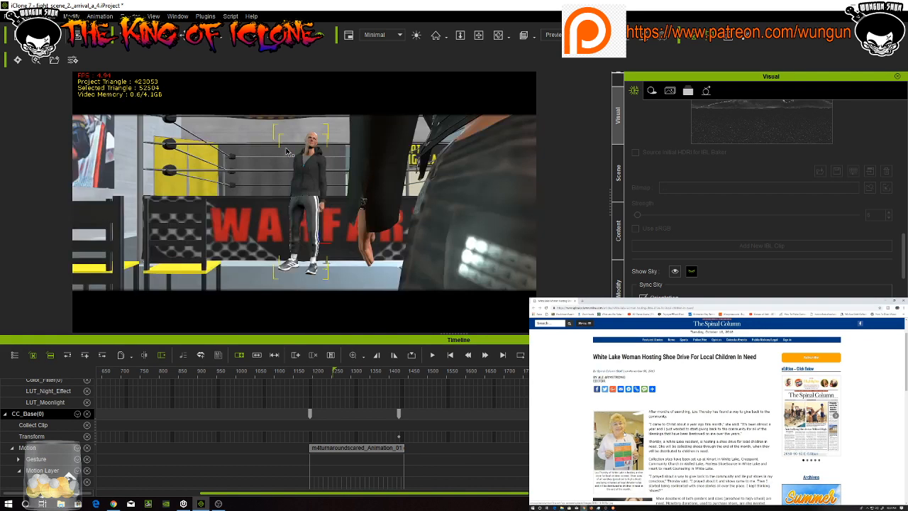
scroll(314, 171, up, 5)
scroll(314, 170, up, 1)
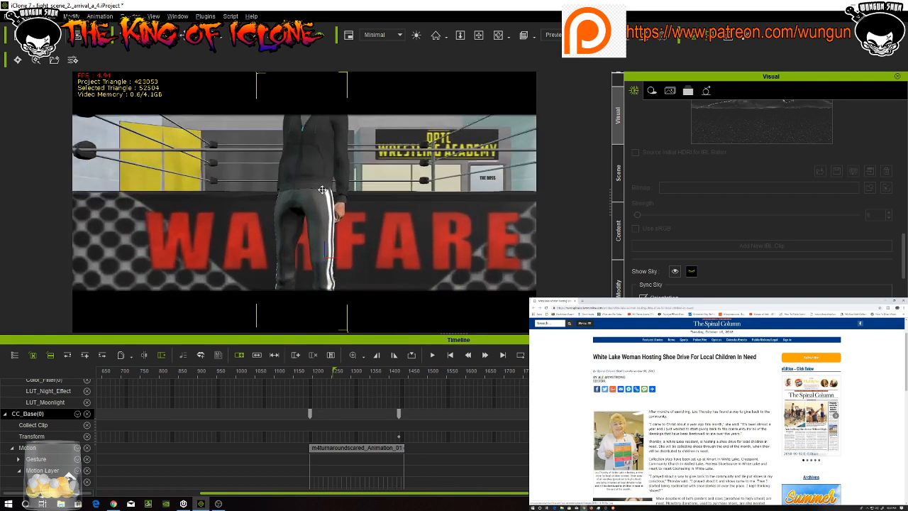
middle_drag(323, 190, 324, 245)
right_drag(324, 252, 495, 268)
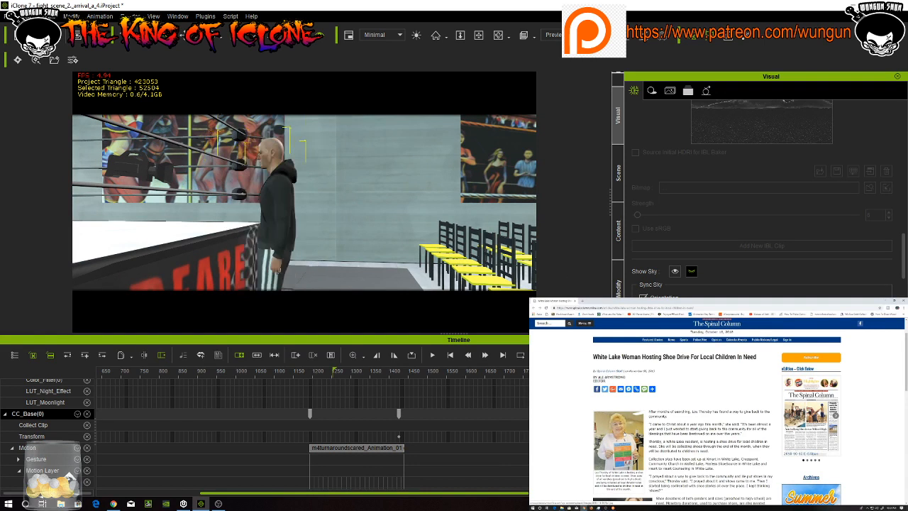
ctrl+scroll(312, 426, up, 7)
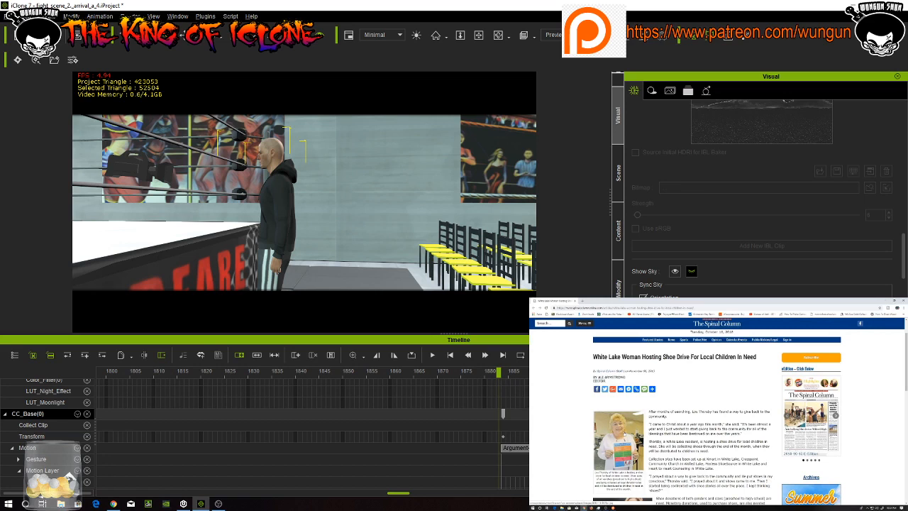
Go to the man's key at frame 1882 and frame his head in the viewport
click(502, 413)
right_drag(358, 217, 246, 222)
scroll(248, 178, up, 3)
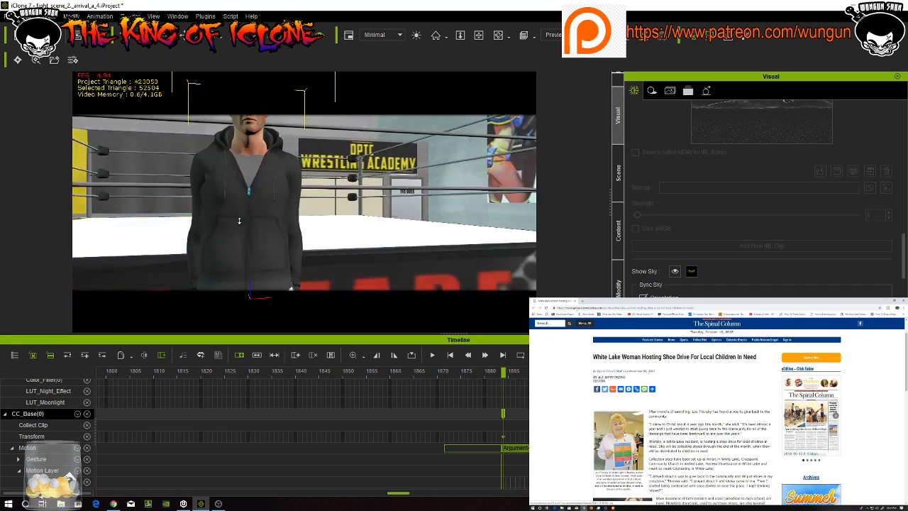
middle_drag(248, 176, 278, 211)
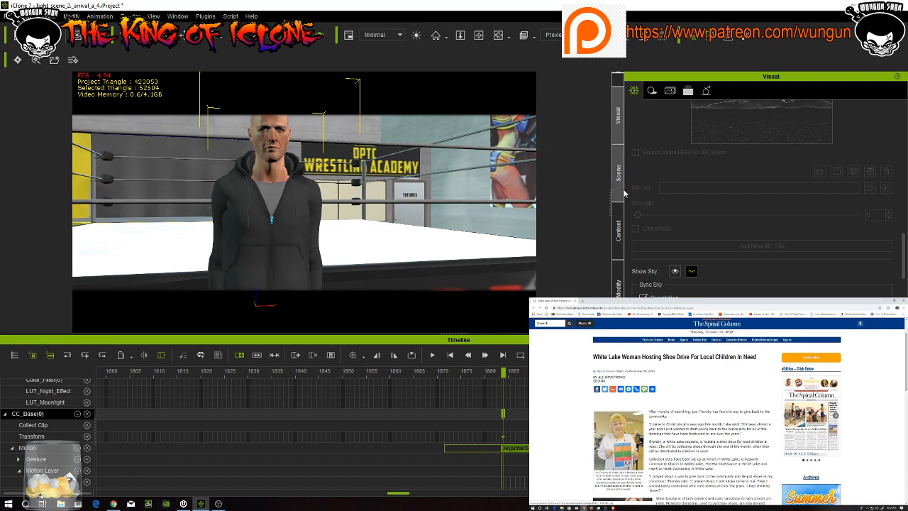
Open the Motion tab for CC_Base(0) and start Edit Motion Layer
click(617, 171)
click(617, 291)
click(618, 230)
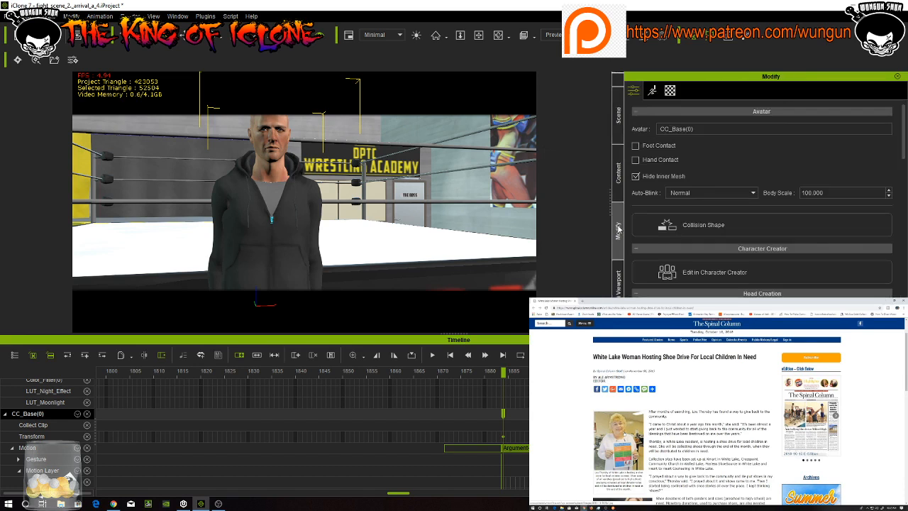
click(651, 90)
click(708, 200)
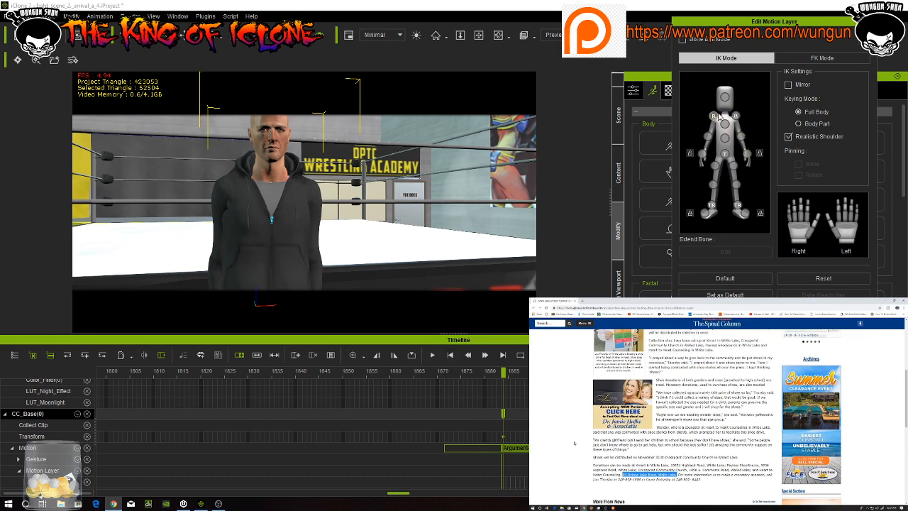
Raise both of the man's shoulders slightly and rotate both arms outward
click(713, 117)
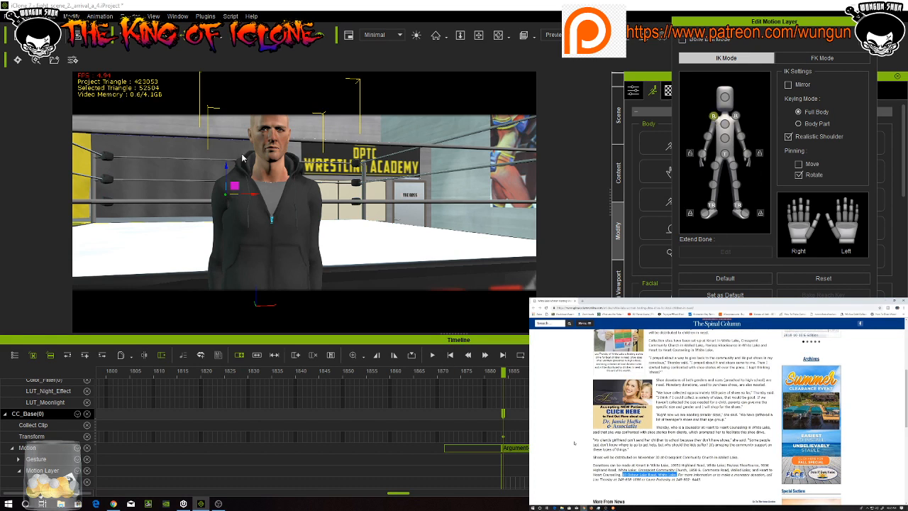
drag(225, 164, 226, 160)
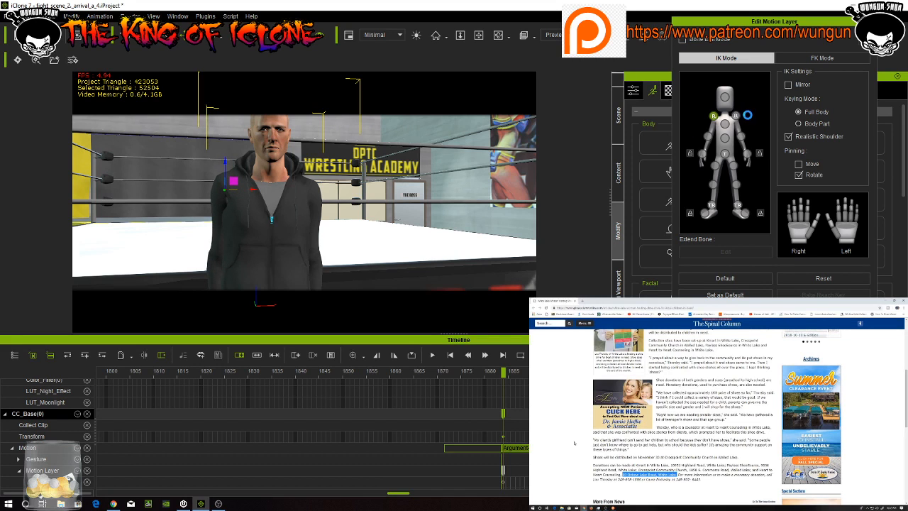
click(735, 115)
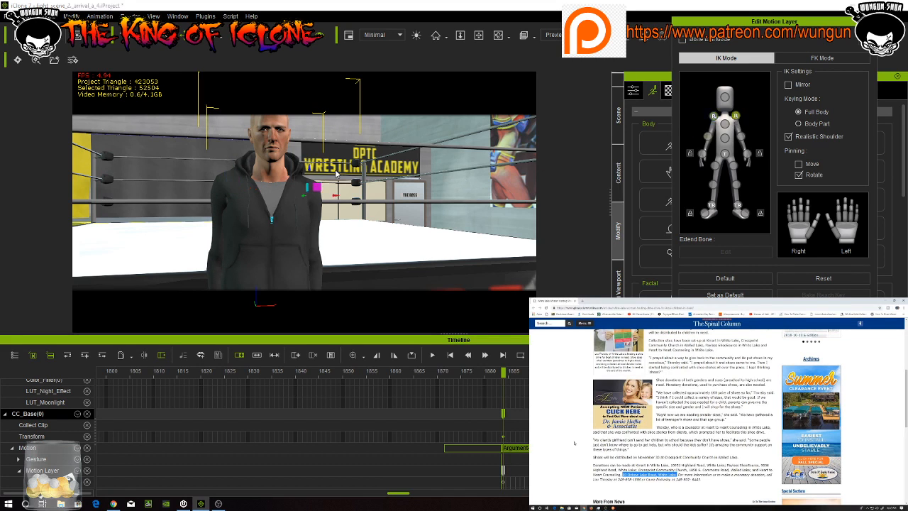
drag(309, 170, 310, 165)
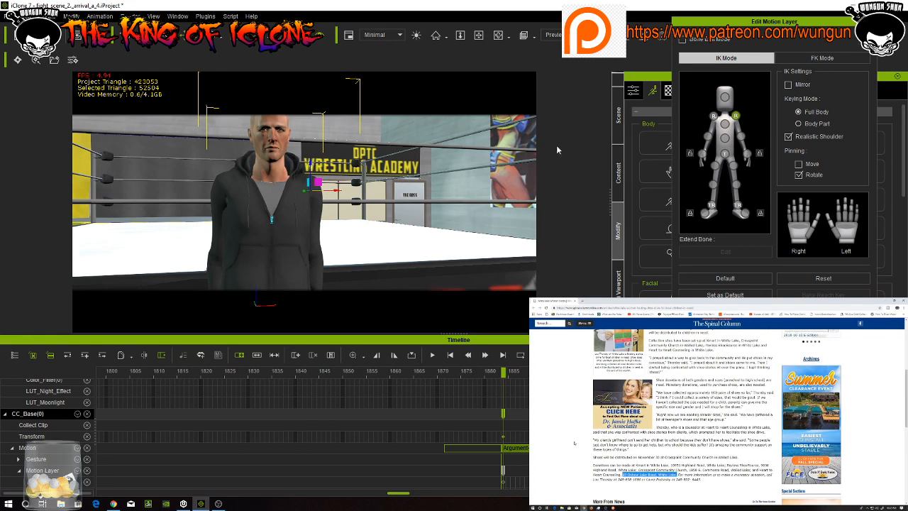
key(e)
drag(333, 179, 336, 178)
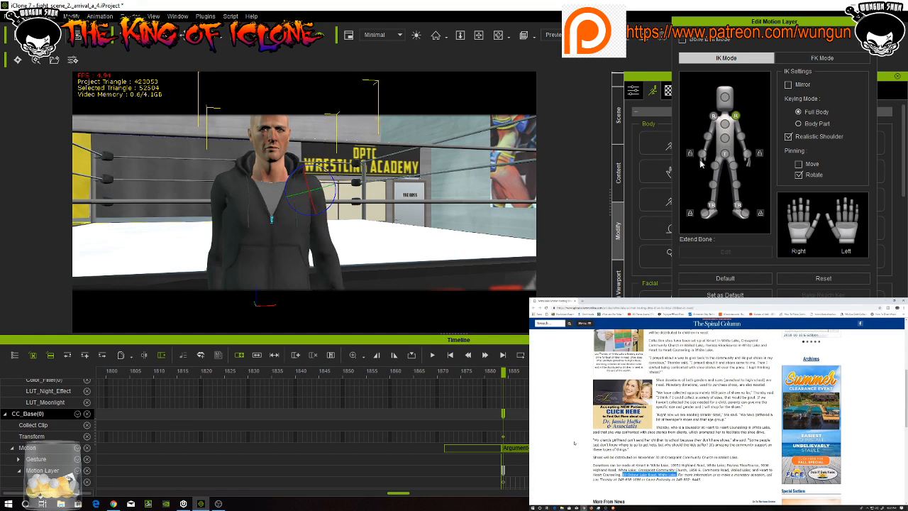
click(713, 116)
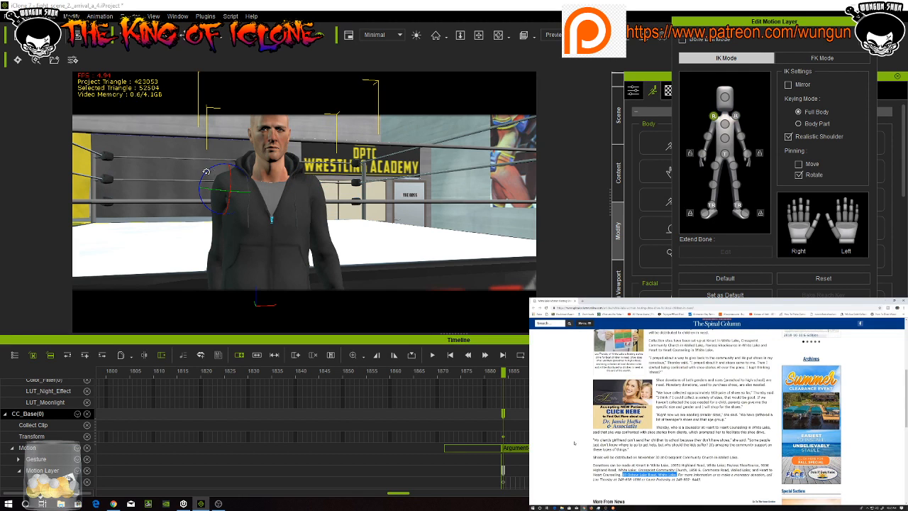
drag(206, 172, 210, 168)
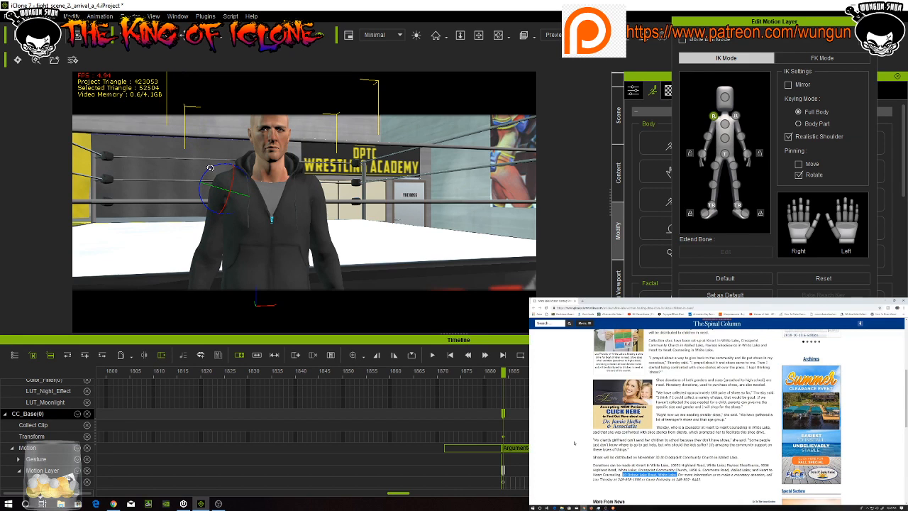
Scrub past frame 2000, nudge his upper body down-left, then scrub back to about frame 1840
scroll(343, 206, down, 5)
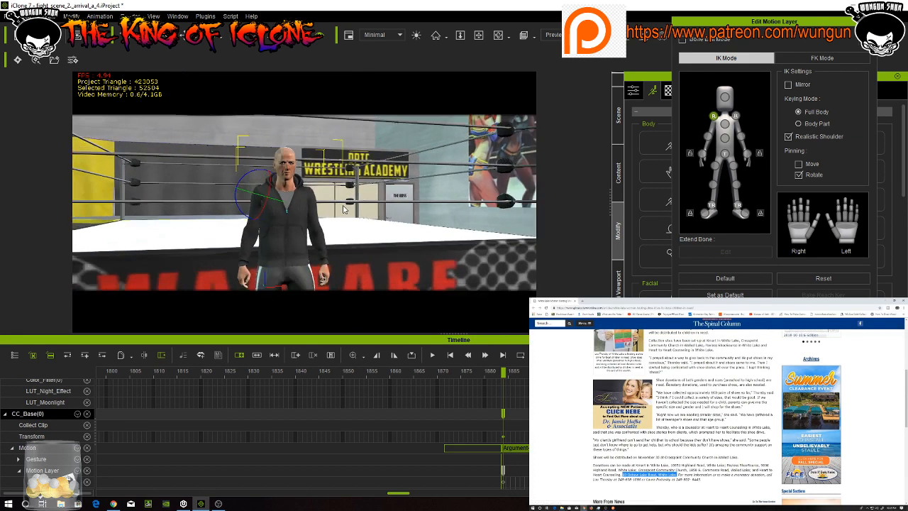
middle_drag(344, 208, 342, 196)
scroll(523, 383, down, 1)
scroll(486, 390, down, 8)
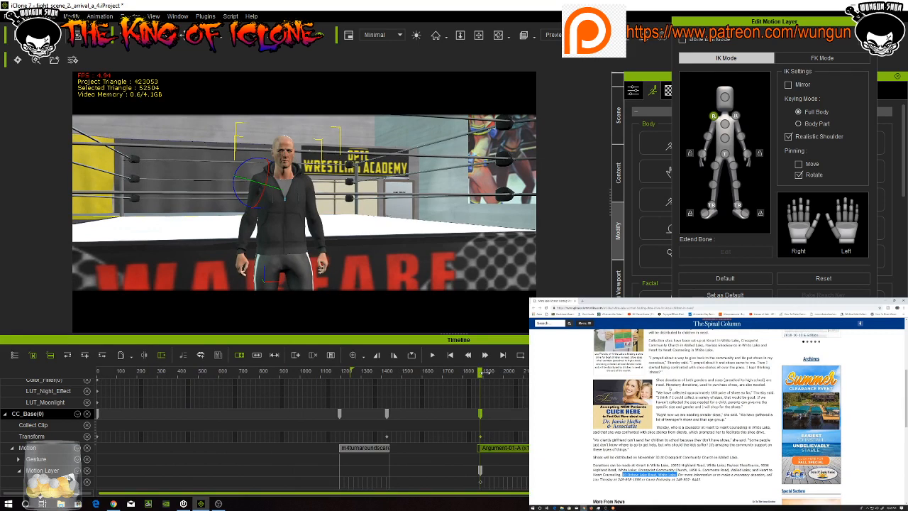
drag(480, 372, 549, 382)
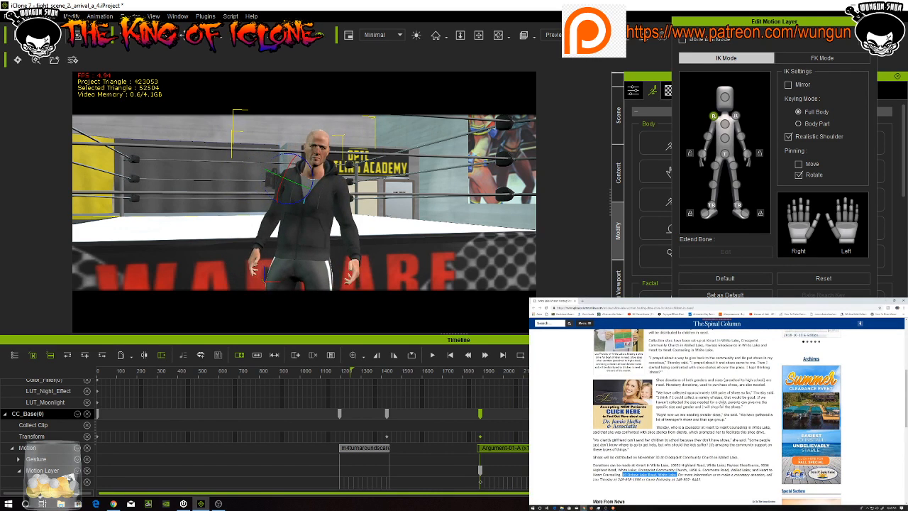
drag(293, 178, 253, 182)
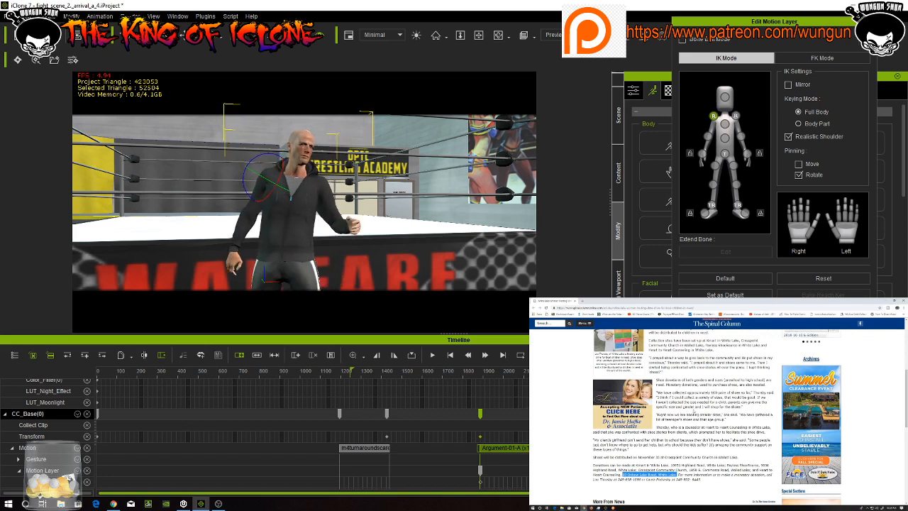
drag(523, 389, 482, 391)
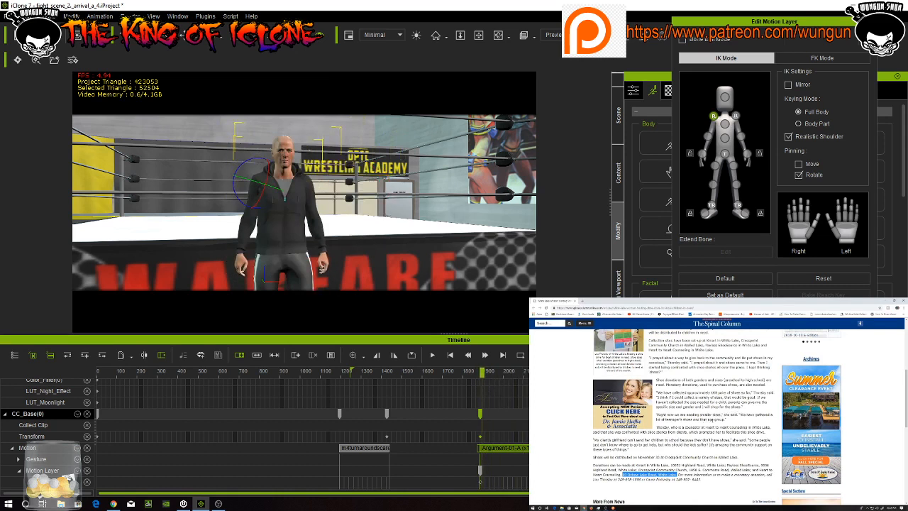
scroll(482, 391, down, 5)
scroll(481, 391, up, 5)
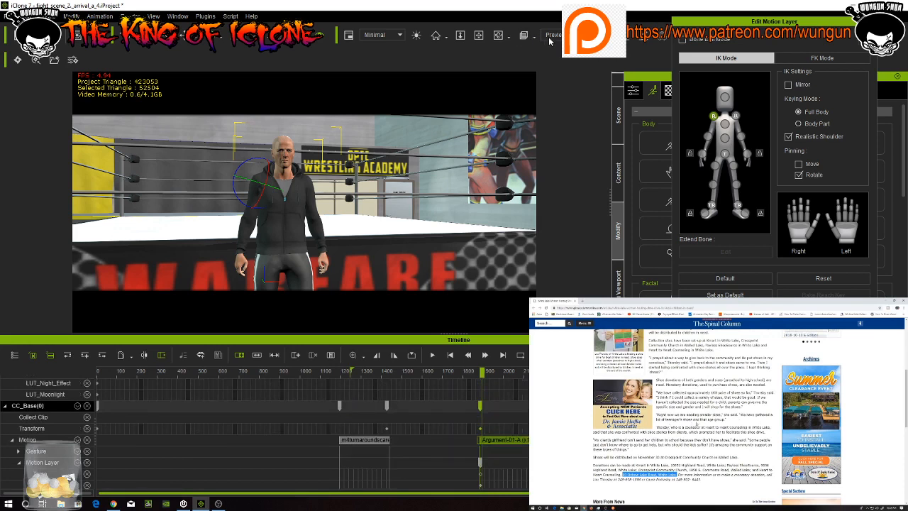
Move the view across the chairs until the woman is visible
right_drag(367, 200, 51, 183)
middle_drag(51, 183, 40, 183)
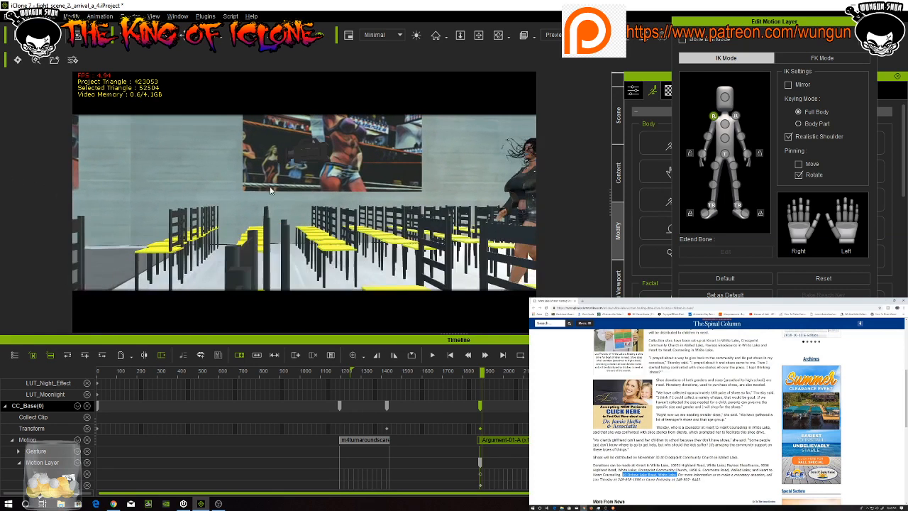
middle_drag(312, 196, 205, 206)
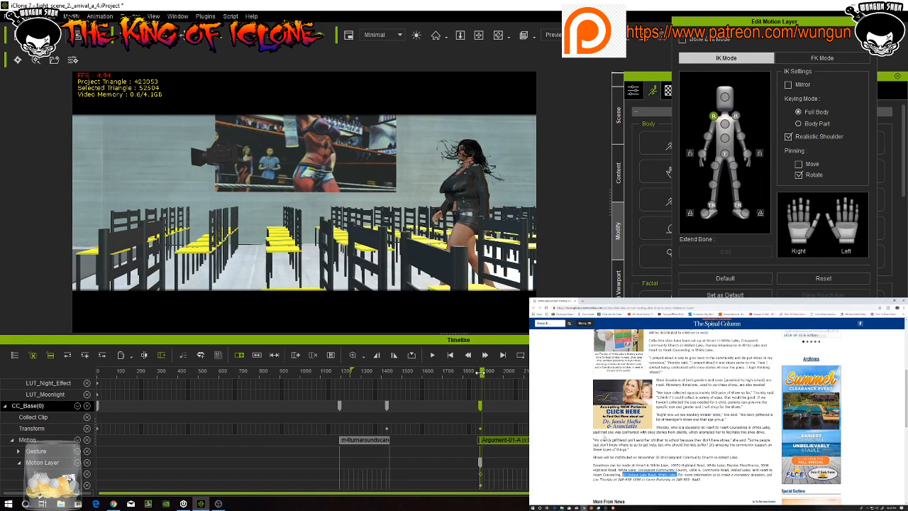
Scrub from about frame 2000 to watch her walk, then close Edit Motion Layer
click(509, 373)
drag(512, 377, 610, 383)
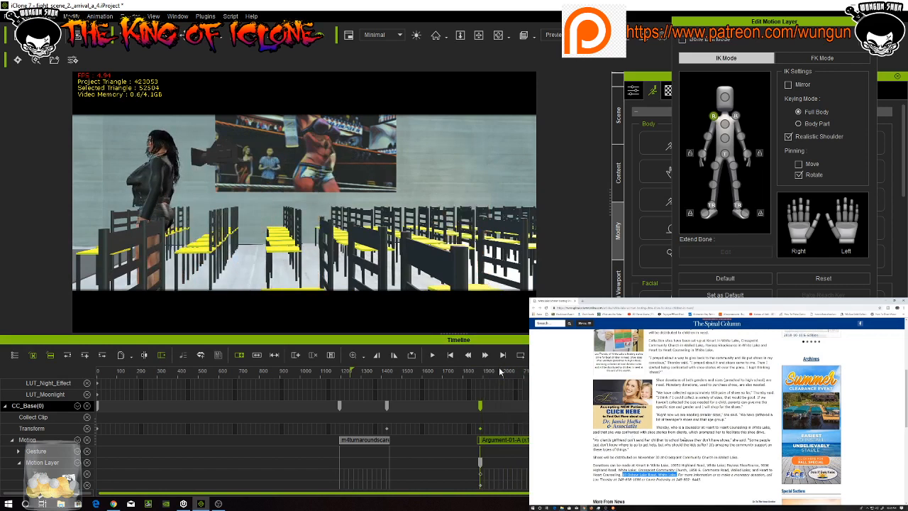
middle_drag(277, 226, 369, 234)
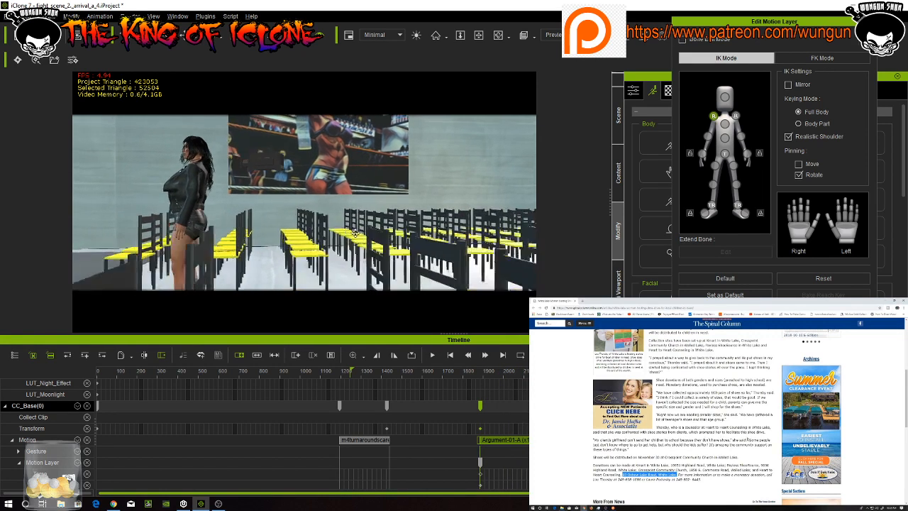
scroll(505, 383, down, 5)
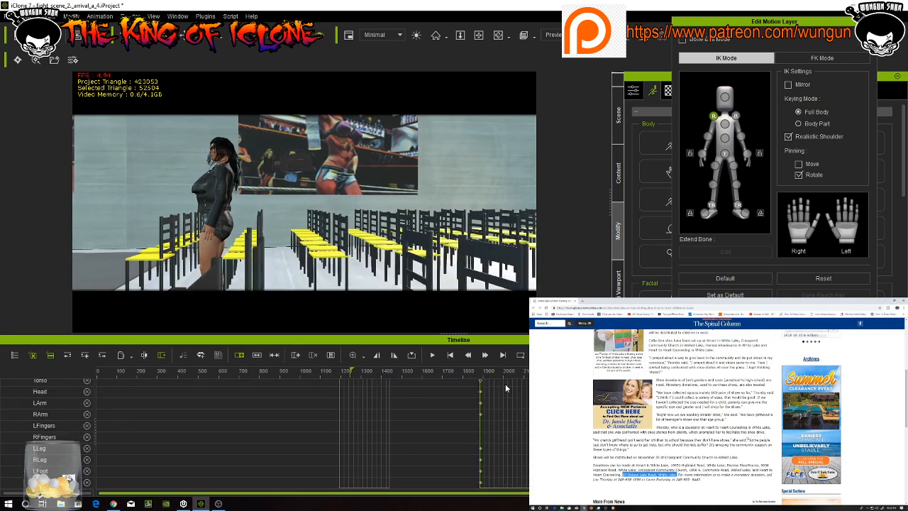
scroll(517, 411, up, 3)
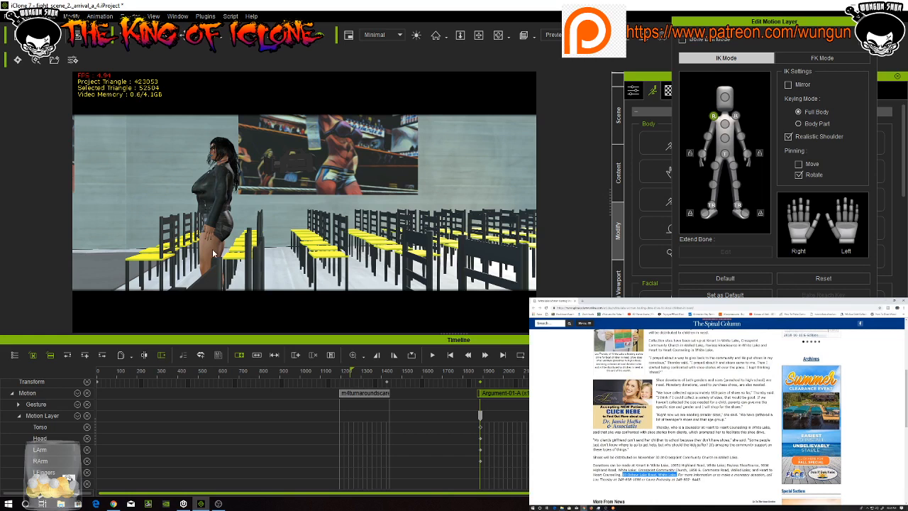
click(796, 22)
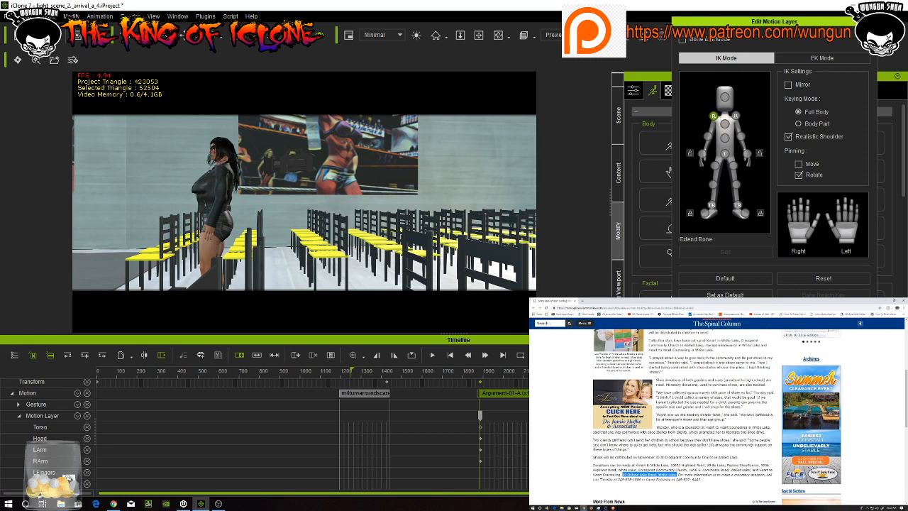
click(868, 22)
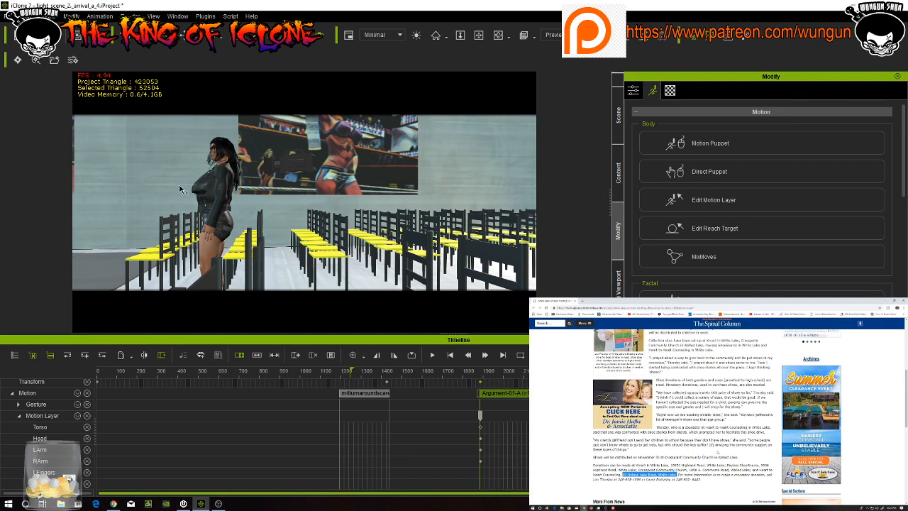
Select the woman to view her CC_Base(1) Catwalk motion tracks, then deselect her to show camera settings
click(209, 250)
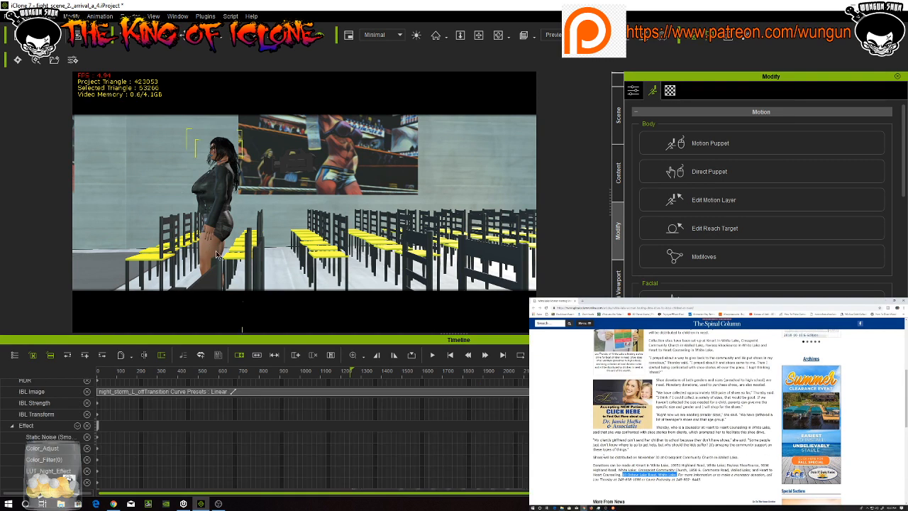
scroll(337, 461, down, 5)
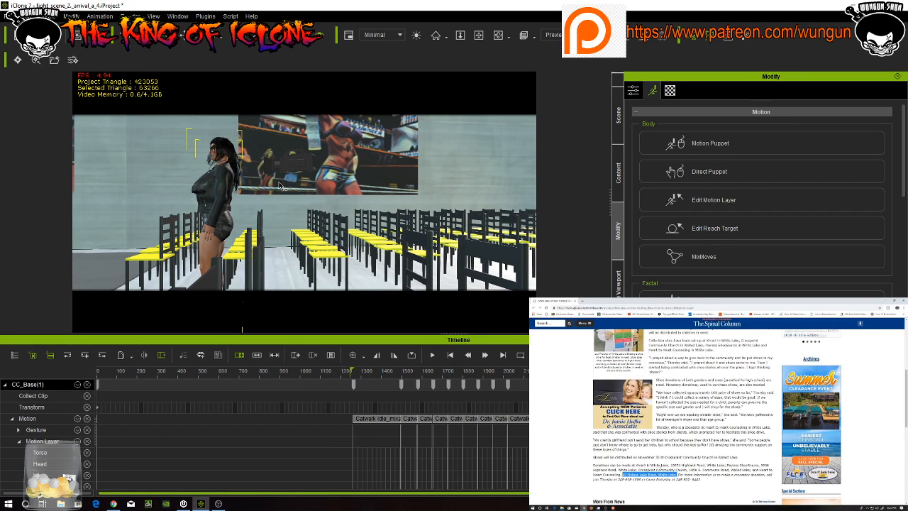
middle_drag(183, 189, 297, 216)
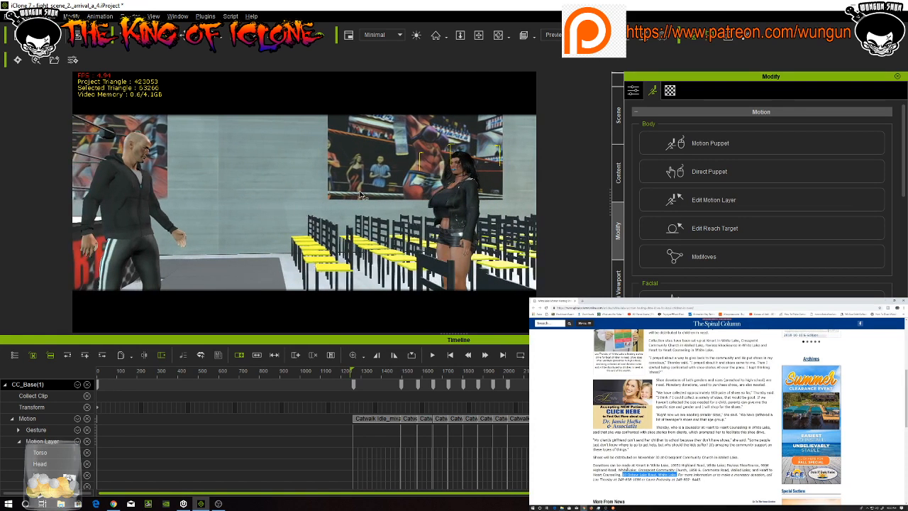
scroll(361, 194, up, 5)
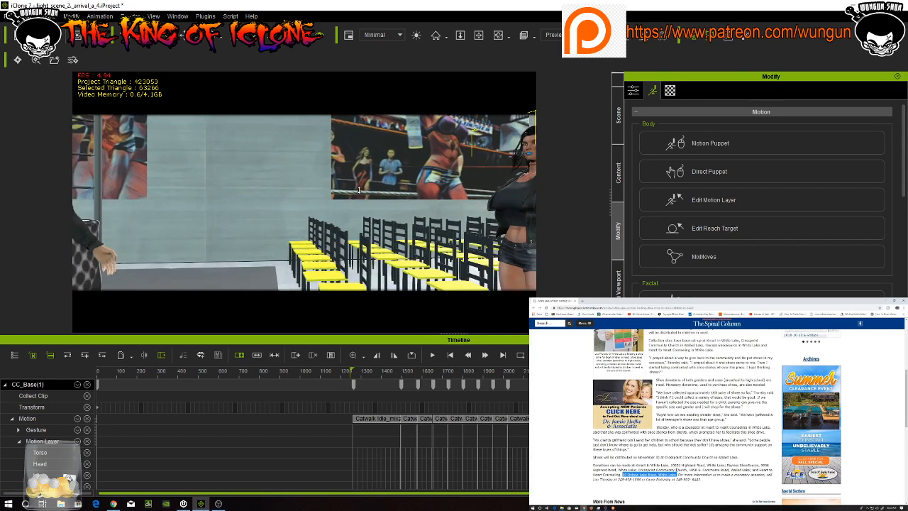
middle_drag(336, 201, 607, 200)
click(293, 209)
click(553, 35)
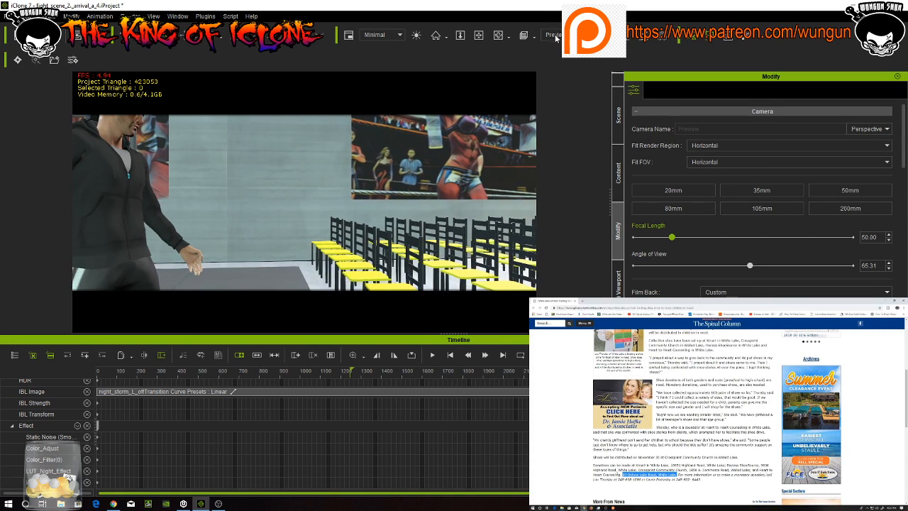
Switch the viewport from Camera(1) to the Preview camera and zoom onto the bald man's face
click(558, 52)
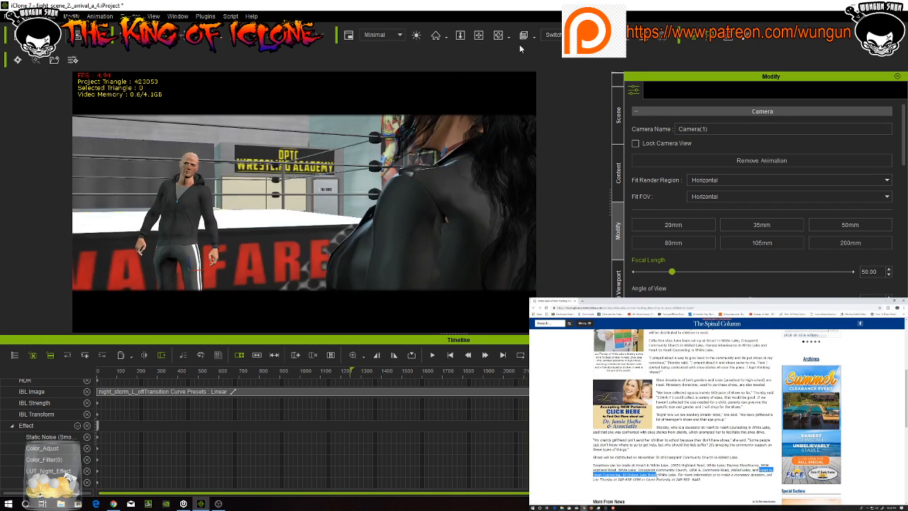
click(567, 35)
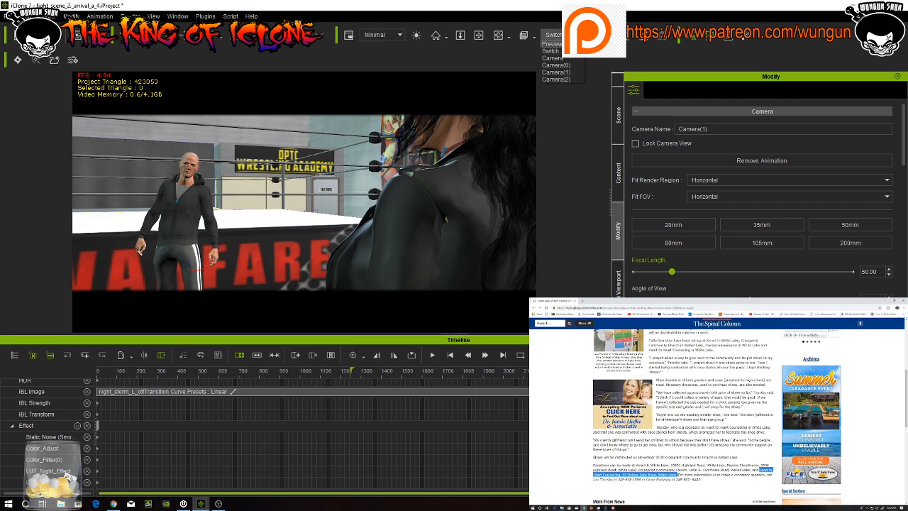
click(568, 48)
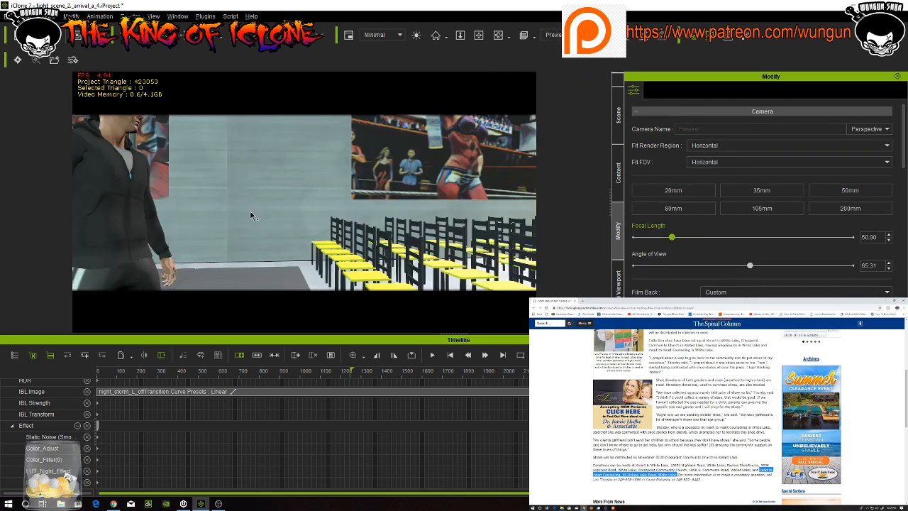
middle_drag(278, 230, 433, 302)
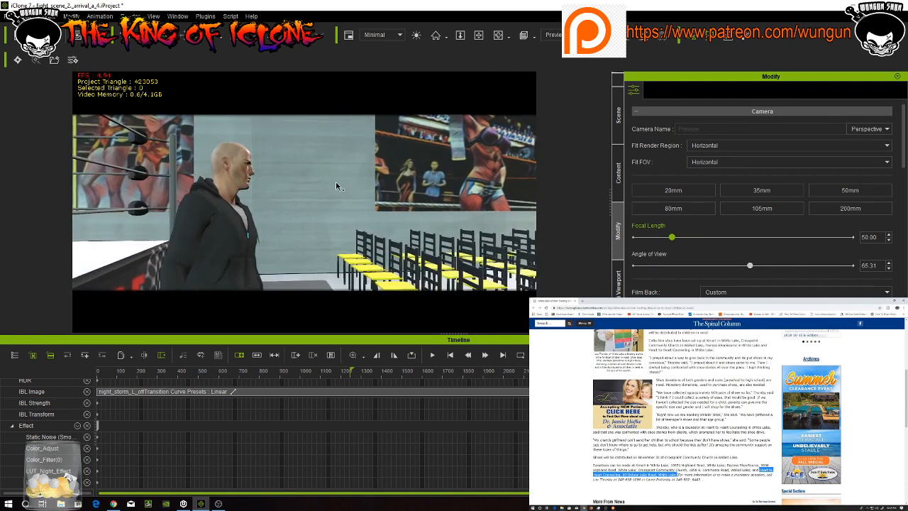
scroll(337, 183, up, 2)
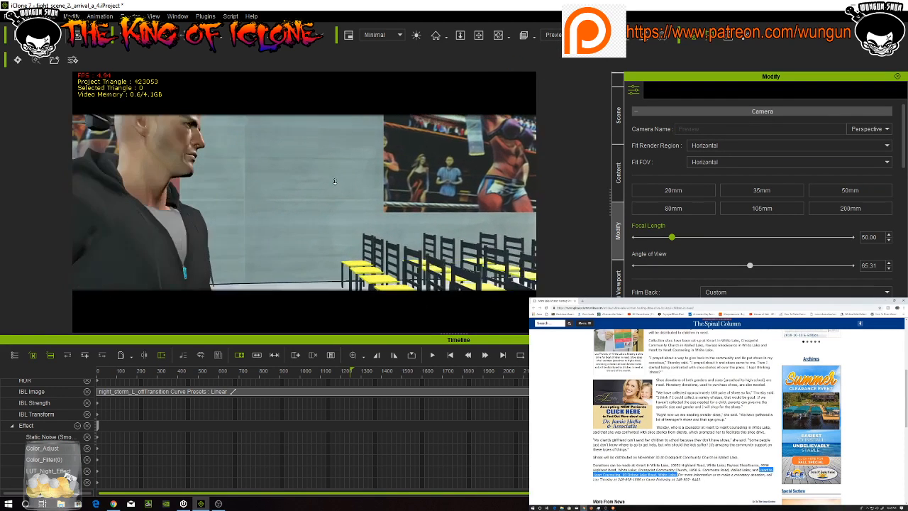
scroll(334, 182, up, 1)
middle_drag(321, 201, 462, 216)
Create Camera(3) from the current close-up of the bald man via the Create menu
click(439, 216)
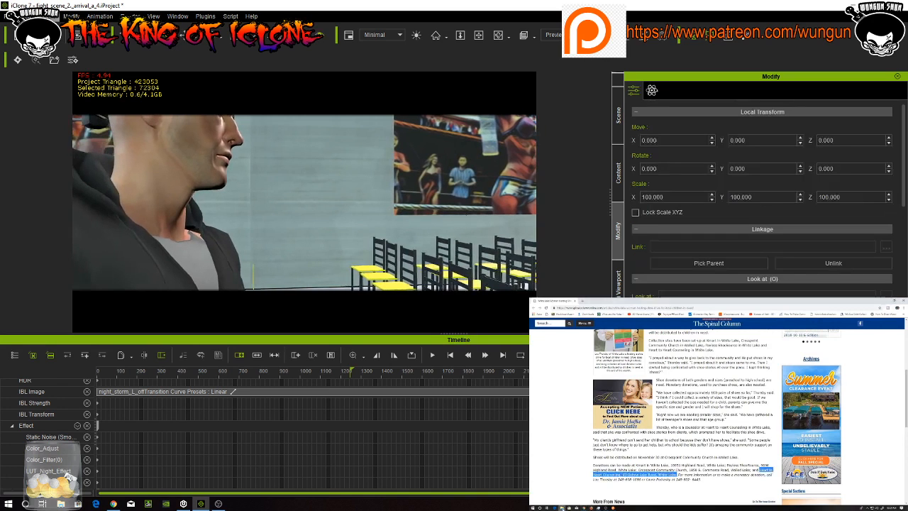
click(47, 16)
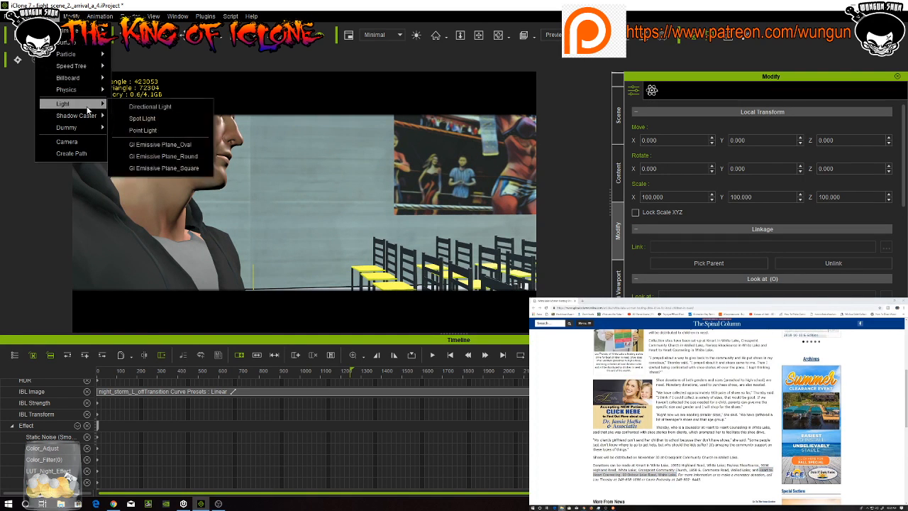
mouse_move(86, 56)
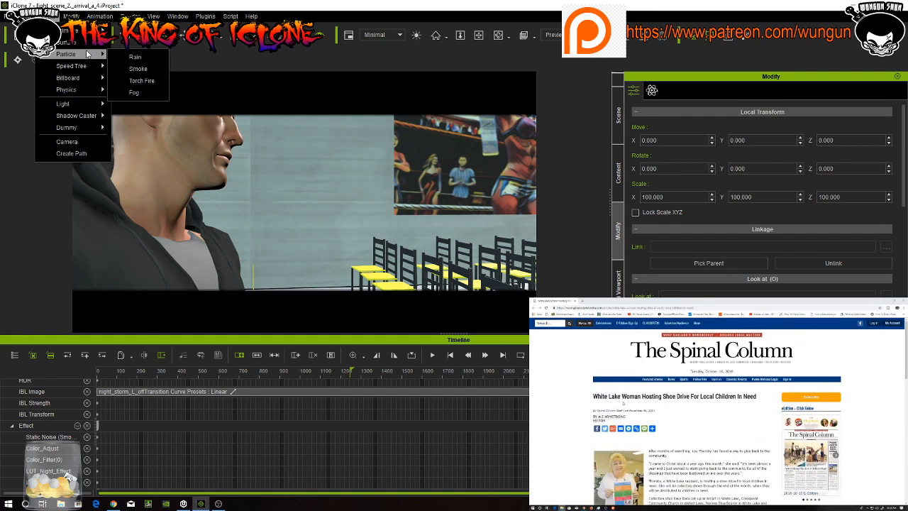
click(85, 142)
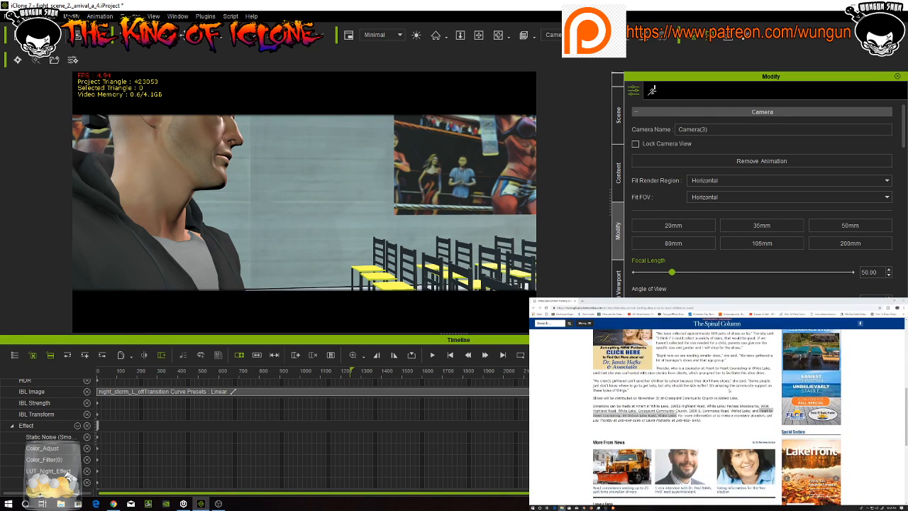
click(729, 390)
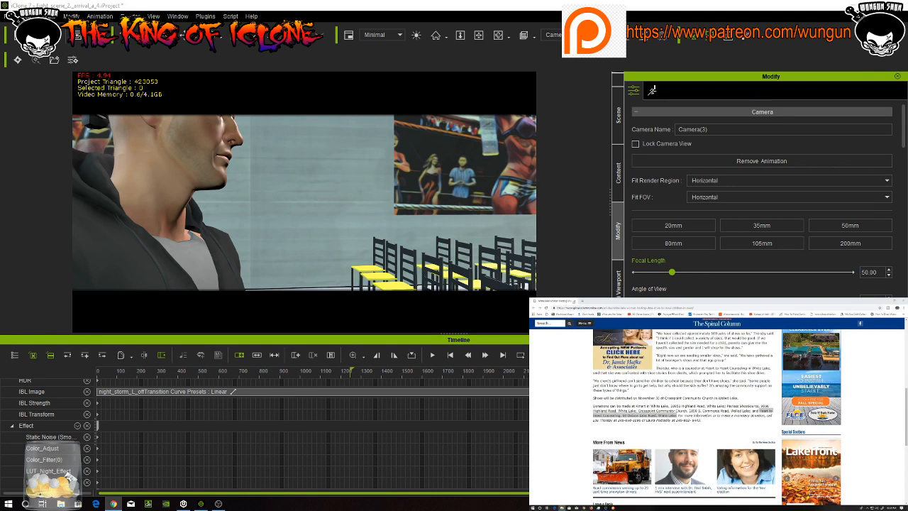
Search for 'truebone' in a new Chrome tab and go to the TrueBones website
click(580, 301)
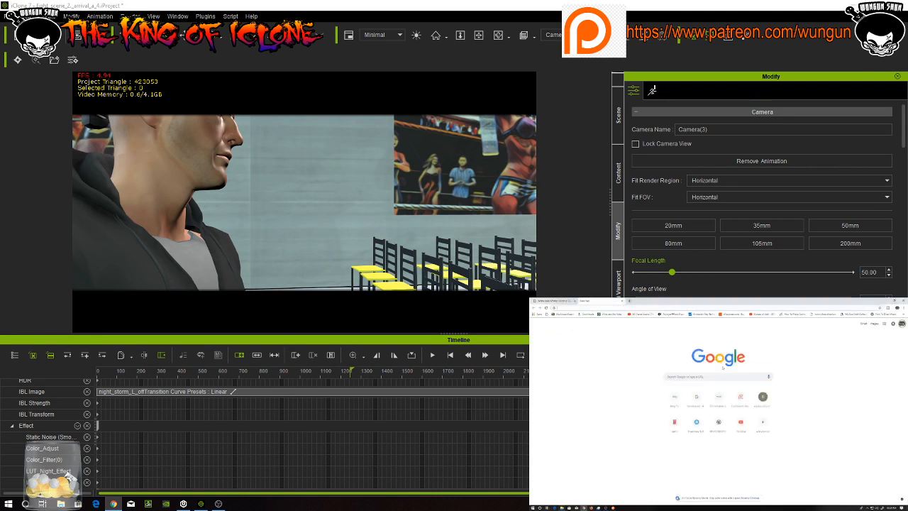
click(718, 375)
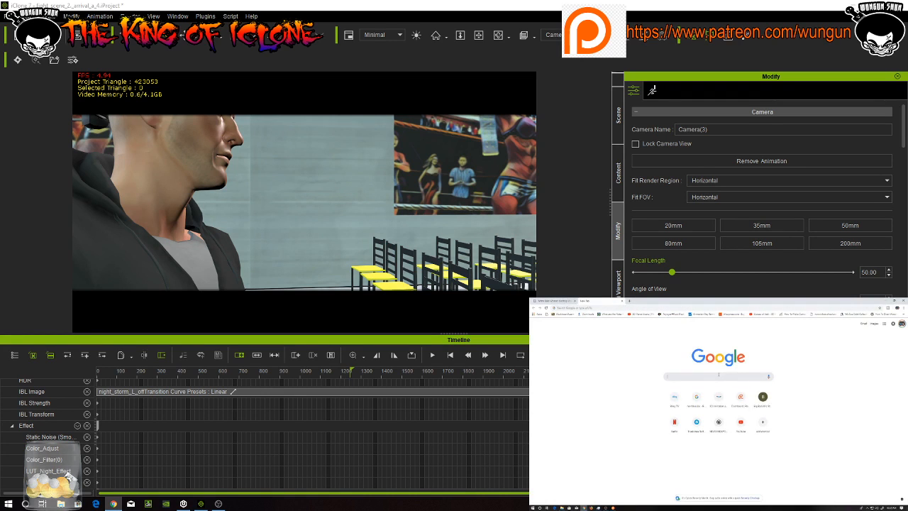
text(truebones.com)
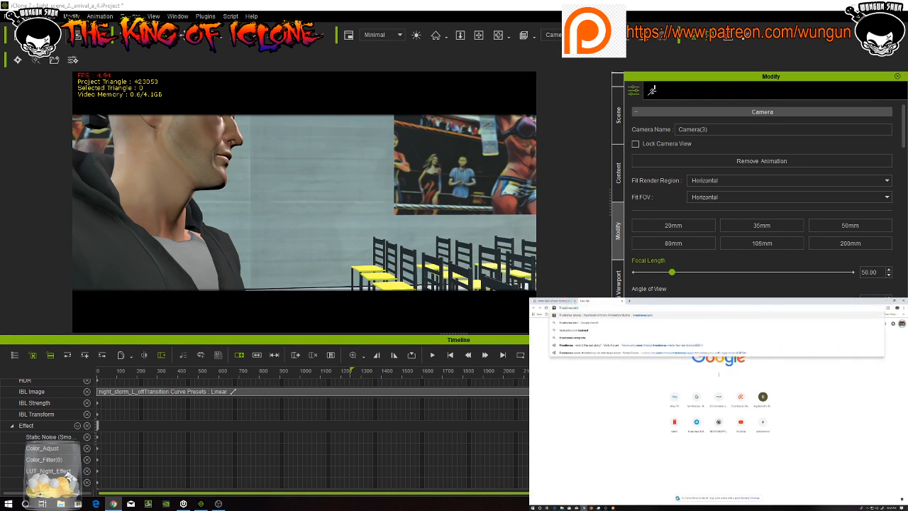
key(Return)
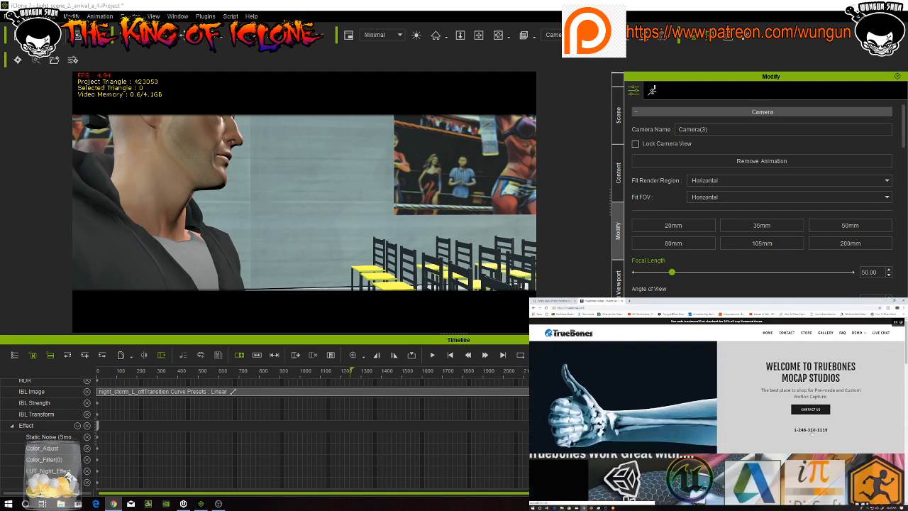
Visit TrueBones' Gumroad store, FAQ and Contact Us pages, selecting the address and scrolling to the map
click(806, 332)
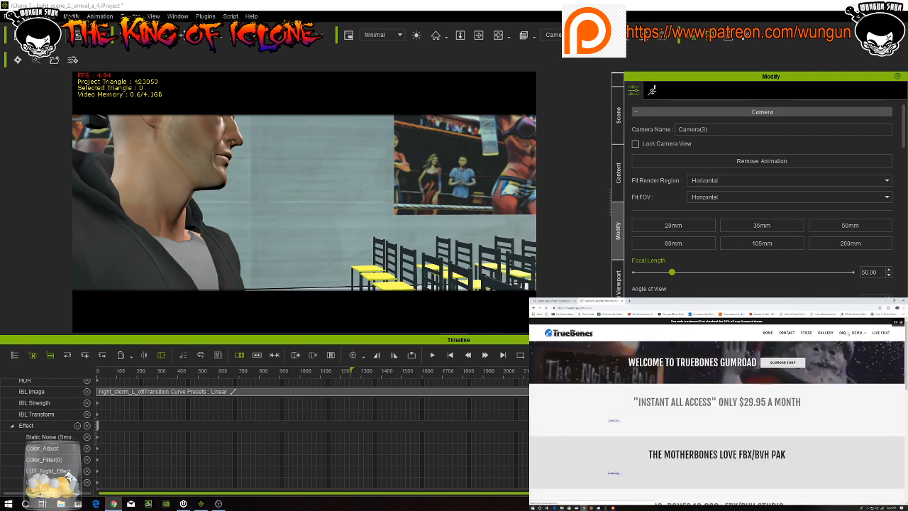
click(843, 332)
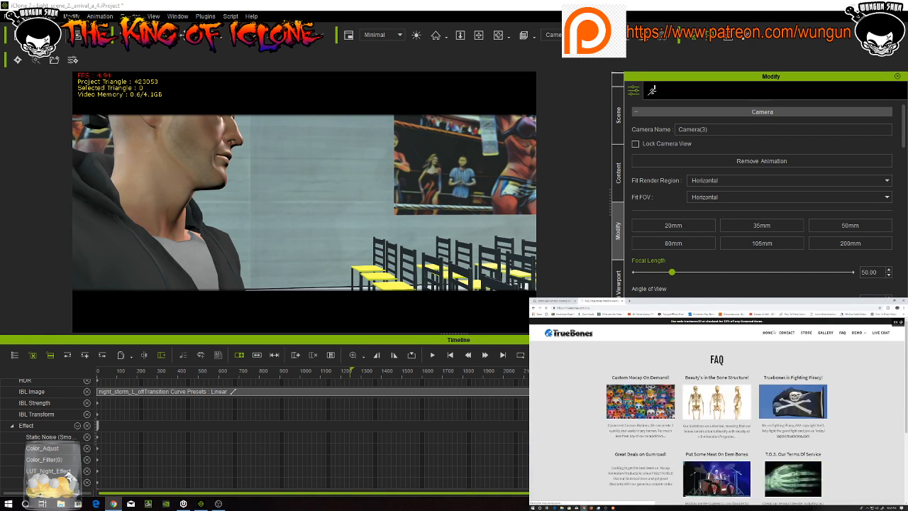
click(784, 332)
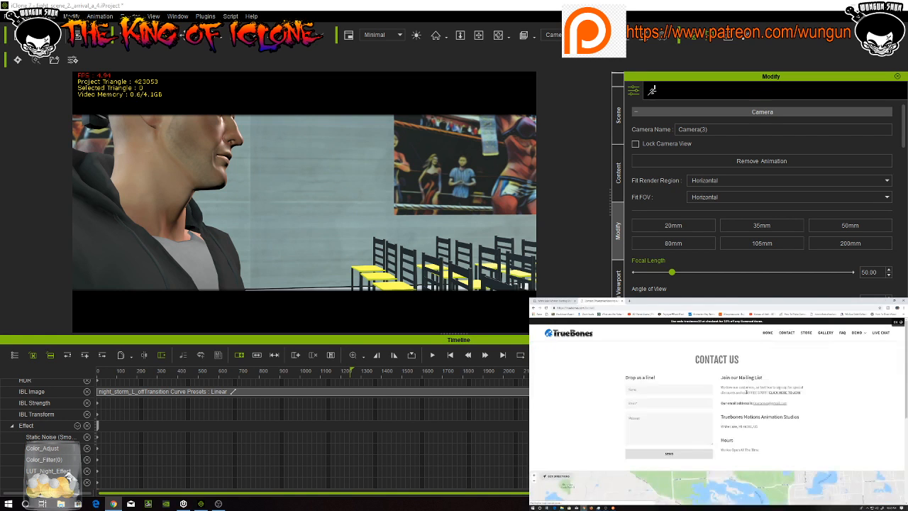
drag(721, 426, 760, 426)
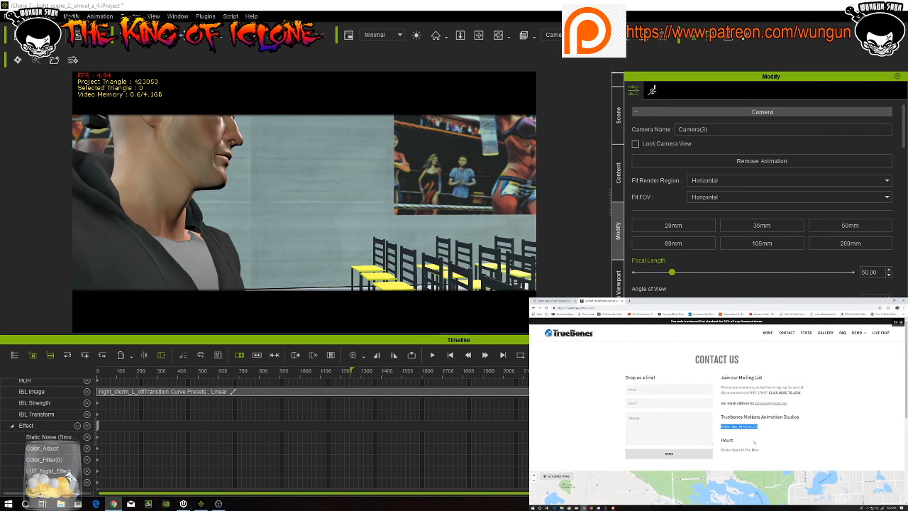
scroll(754, 442, down, 3)
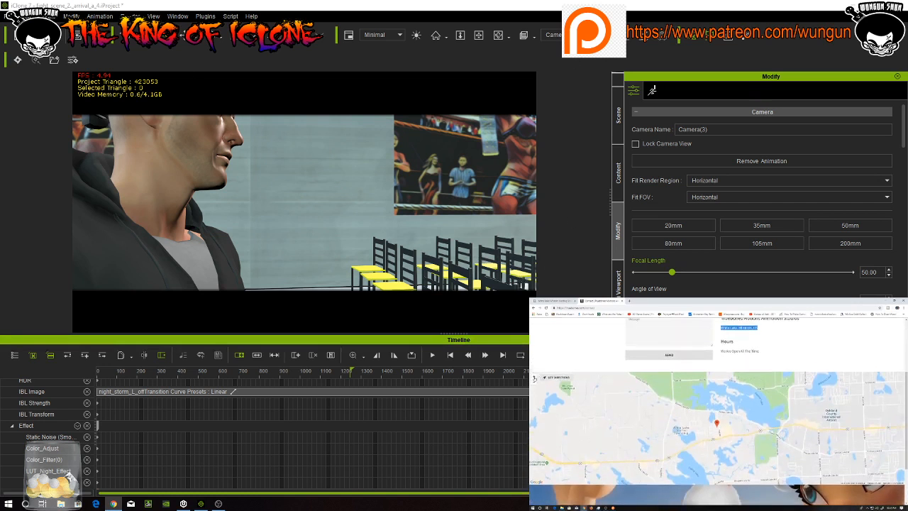
scroll(70, 476, up, 3)
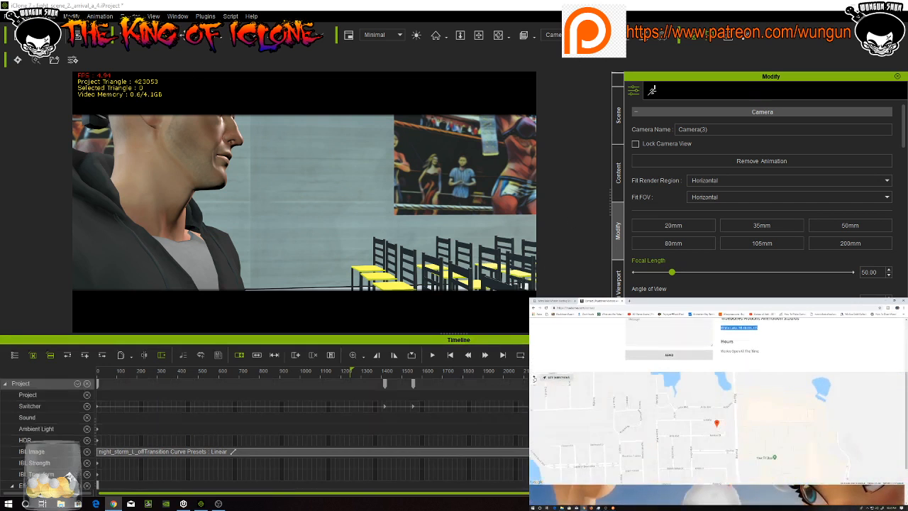
click(31, 406)
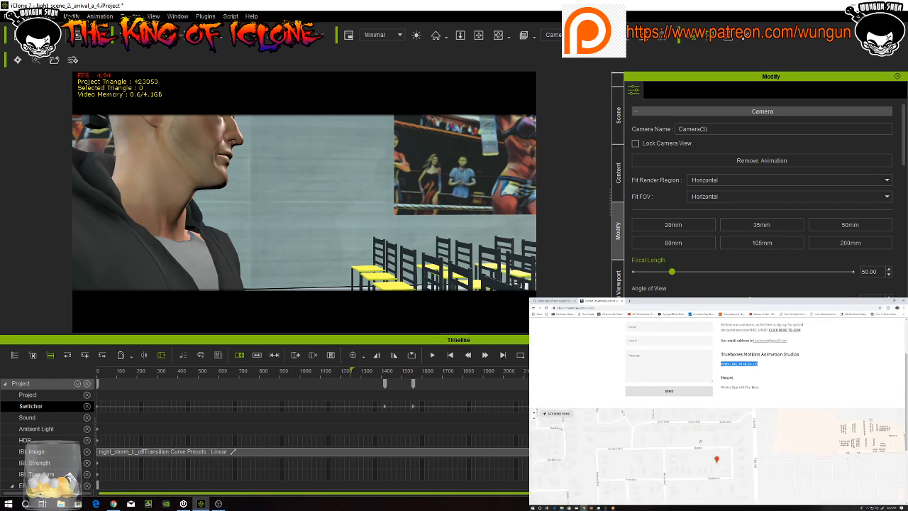
click(557, 36)
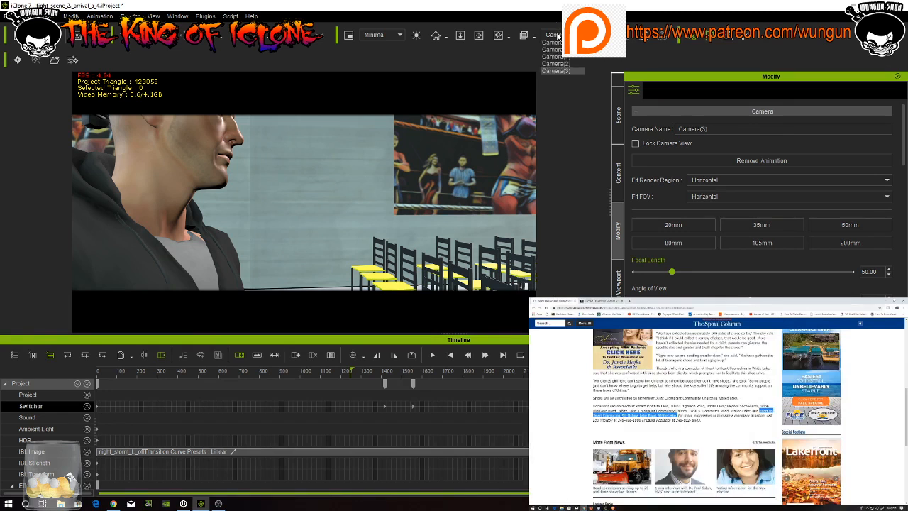
Look through the Switcher camera, then return the viewport to the Preview camera
click(556, 51)
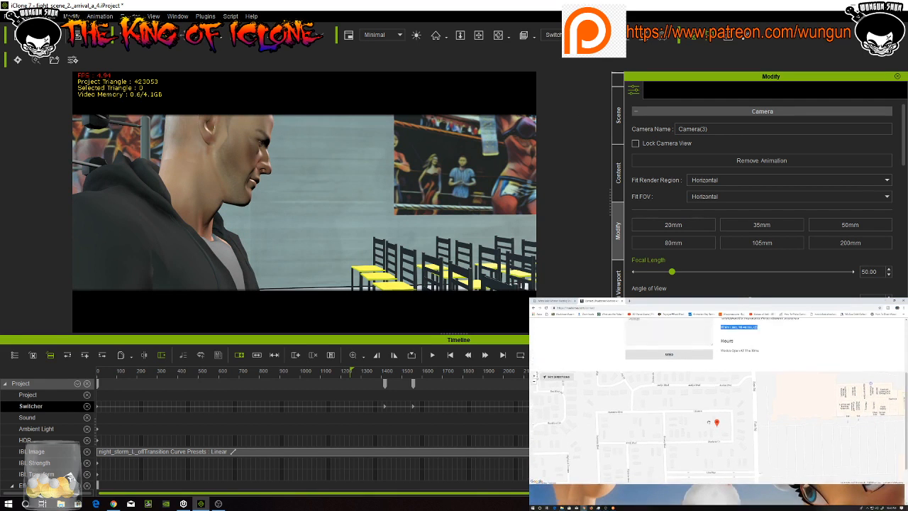
click(578, 36)
click(575, 46)
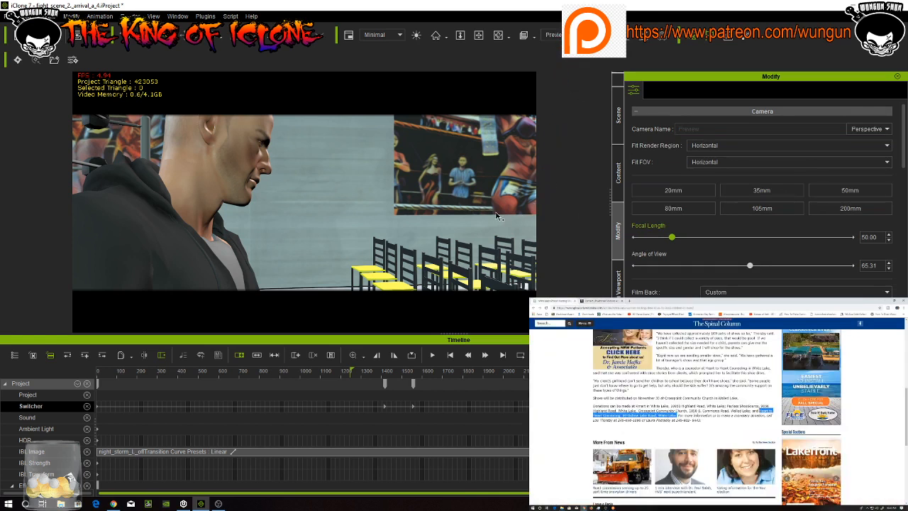
Pan and dolly the view past the man to frame the woman among the yellow seats
middle_drag(454, 208, 253, 209)
scroll(377, 208, down, 3)
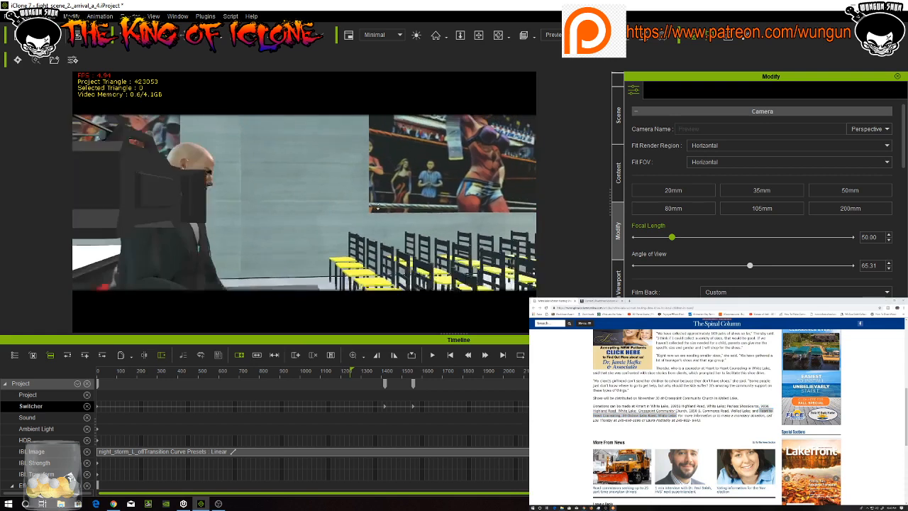
scroll(378, 208, down, 2)
middle_drag(430, 204, 178, 174)
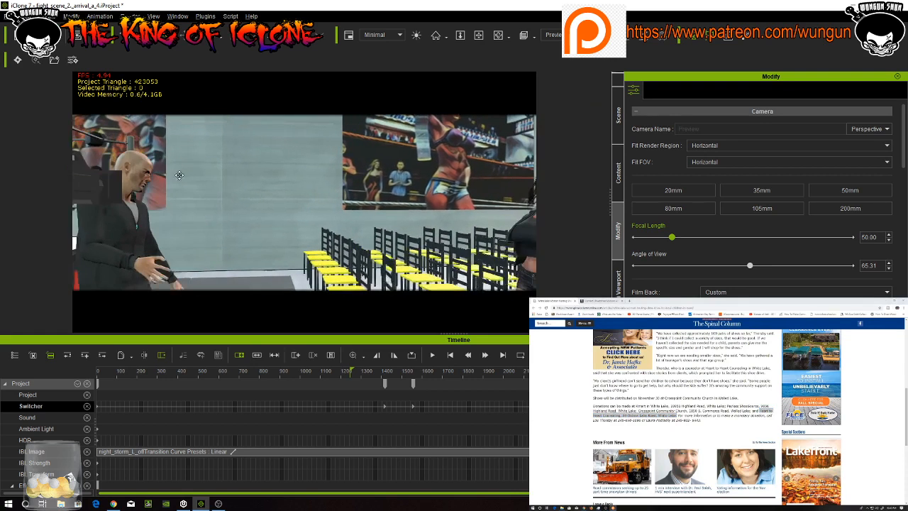
middle_drag(453, 188, 304, 170)
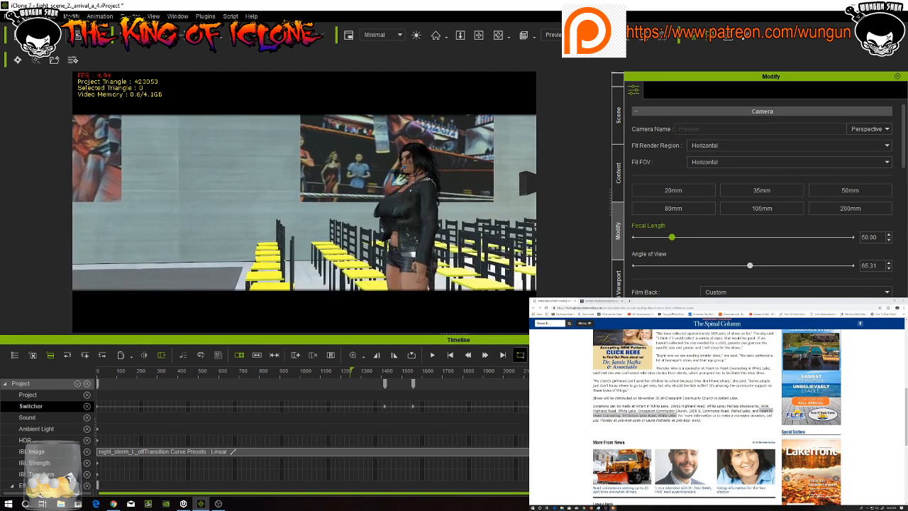
scroll(539, 418, down, 4)
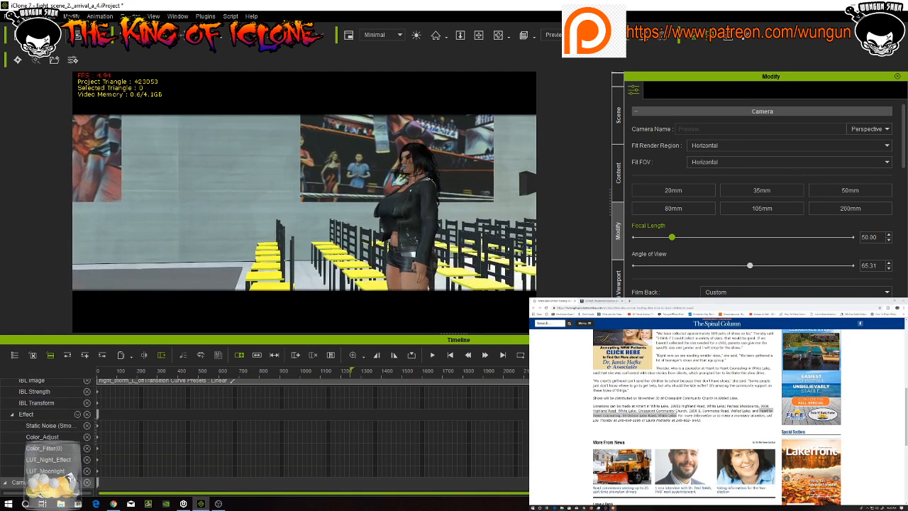
scroll(539, 419, up, 4)
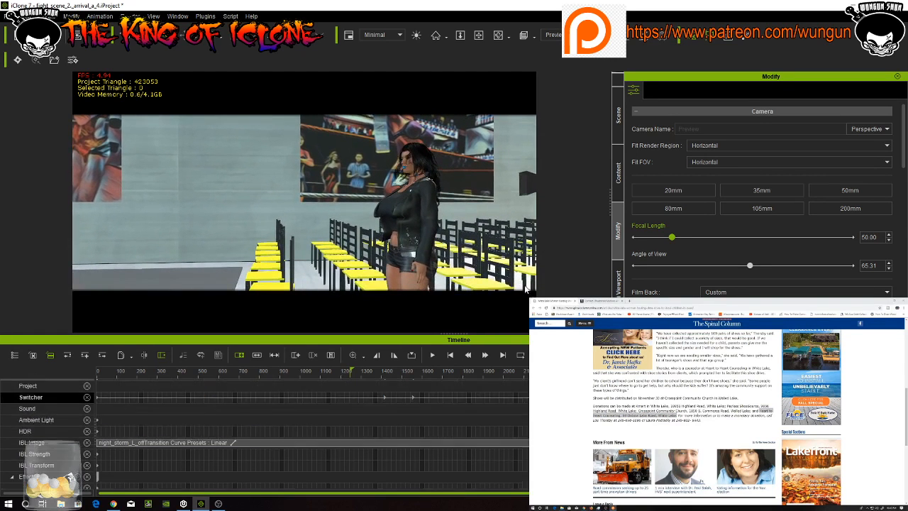
Select the woman and scroll the timeline to her CC_Base(1) Motion track with its Catwalk clips
click(409, 286)
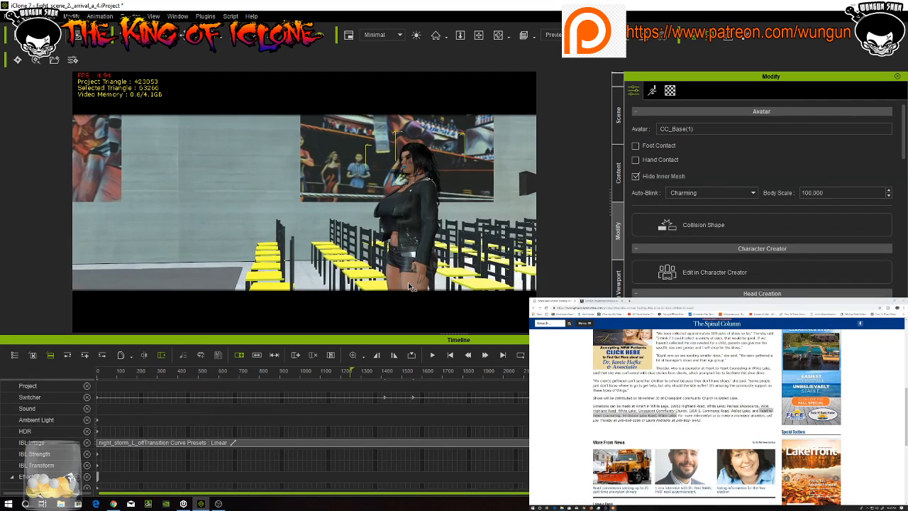
scroll(49, 433, down, 4)
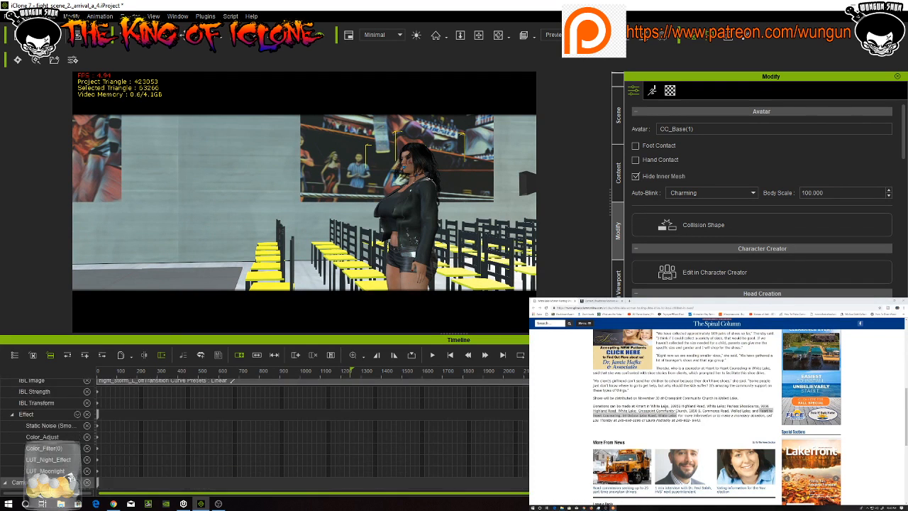
scroll(50, 433, up, 4)
scroll(50, 432, down, 3)
click(34, 356)
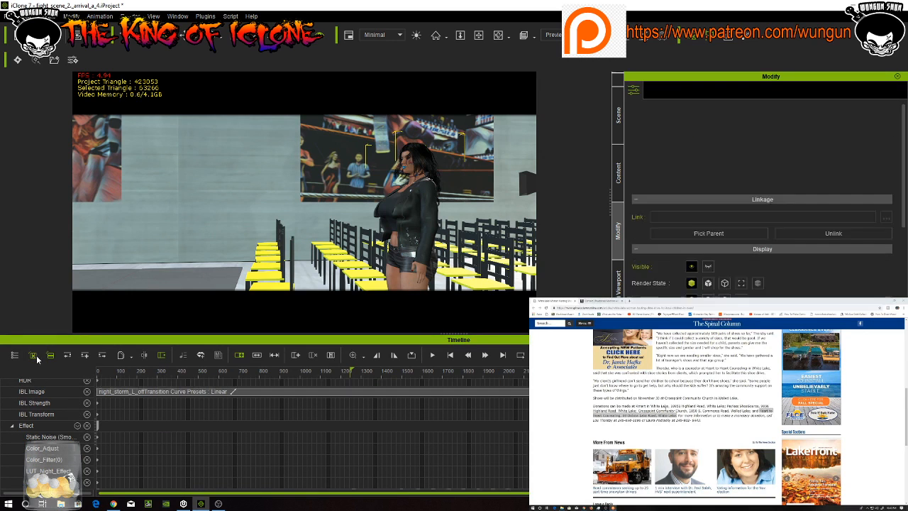
key(alt+Tab)
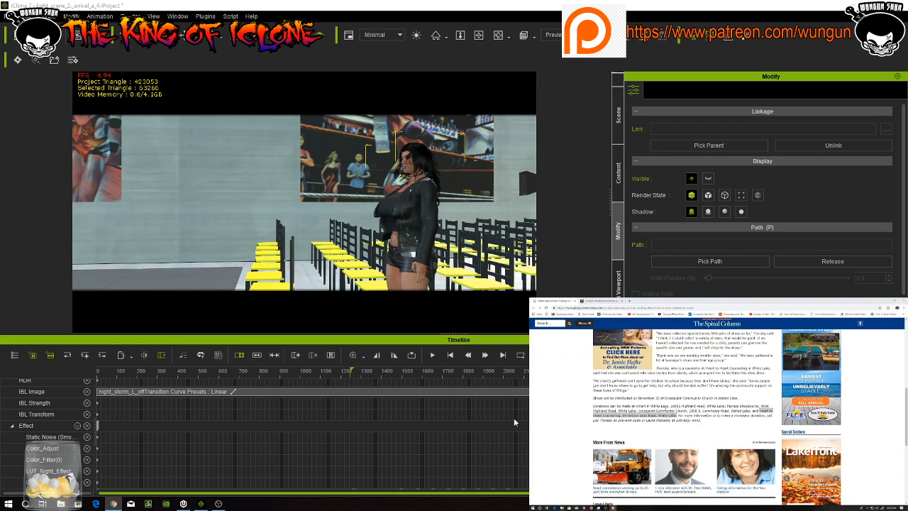
scroll(263, 432, down, 3)
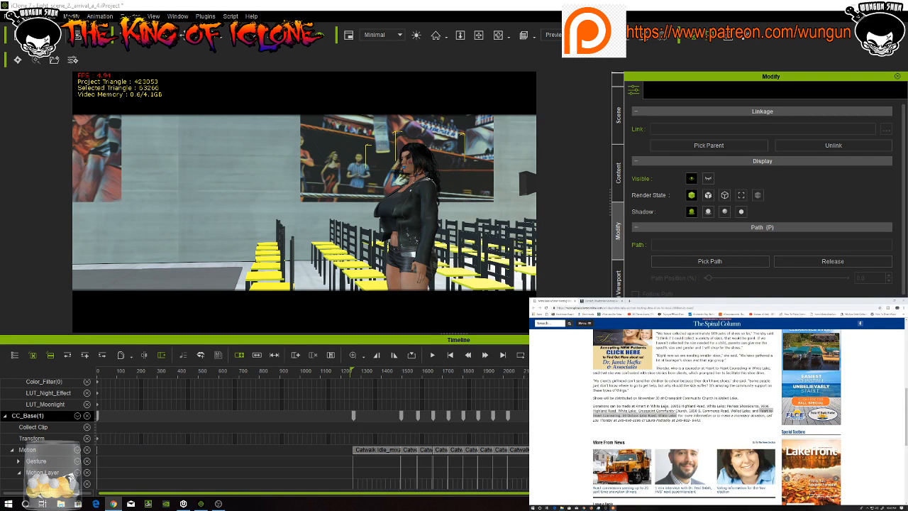
Break the woman's motion clip at the current frame, switching the camera from Switcher back to Preview
click(554, 35)
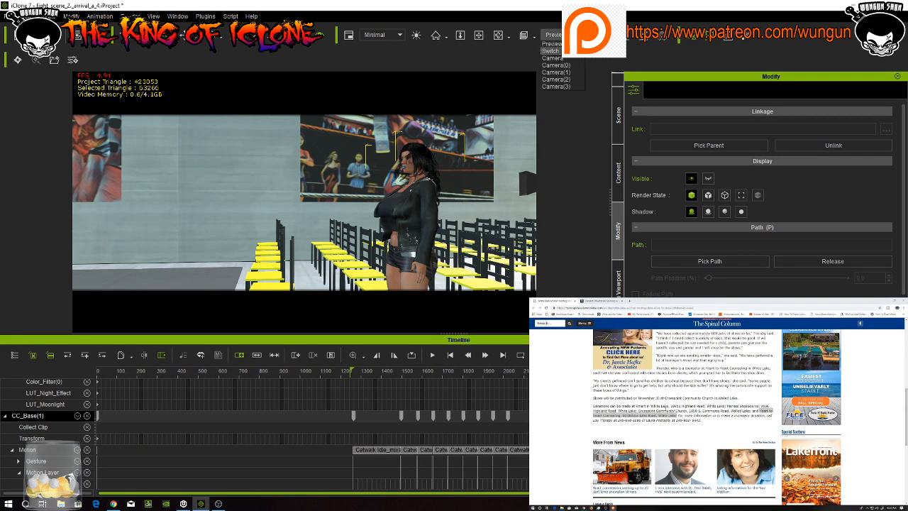
click(550, 51)
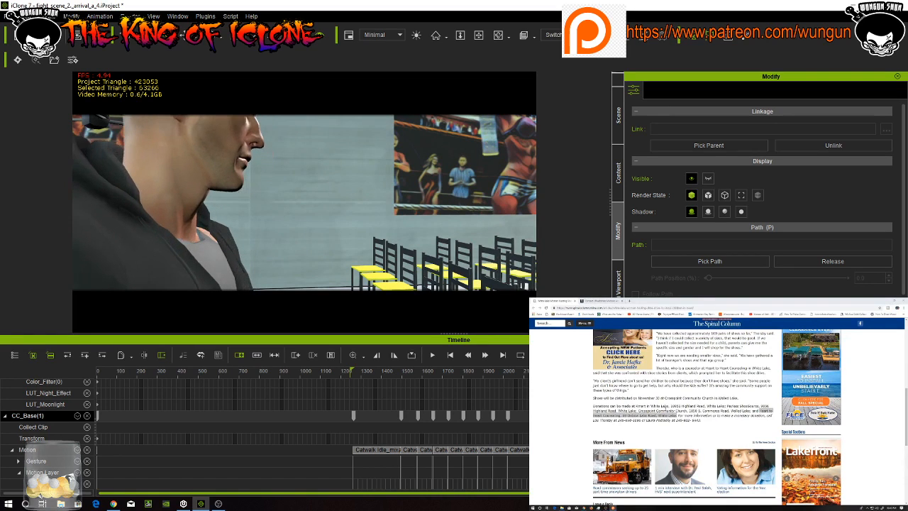
click(584, 450)
right_click(585, 449)
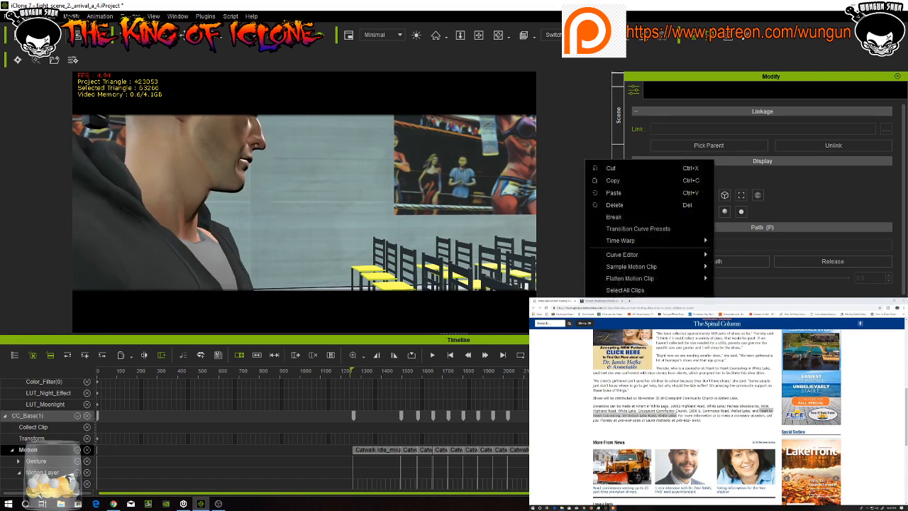
click(621, 217)
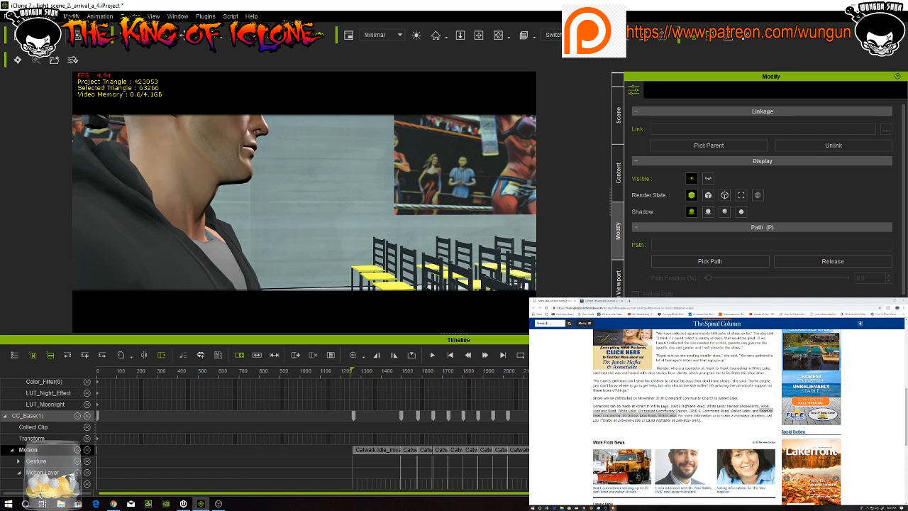
click(560, 35)
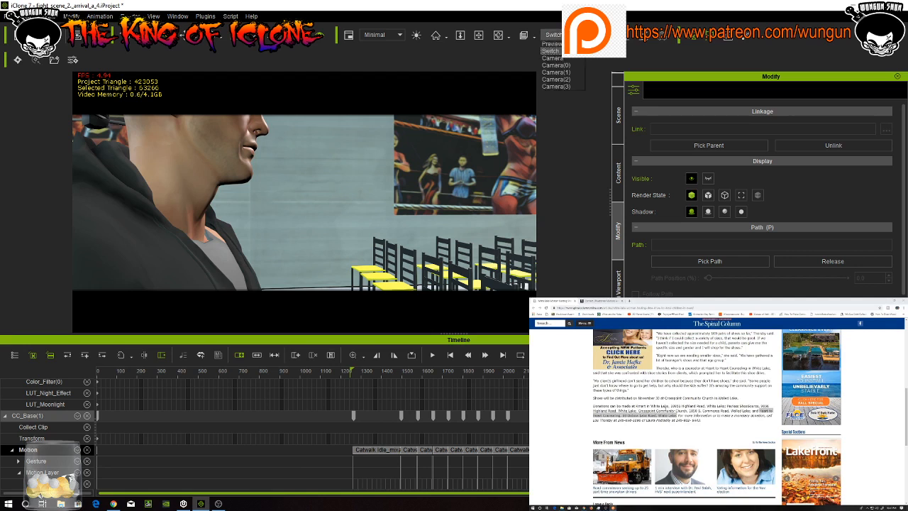
click(559, 44)
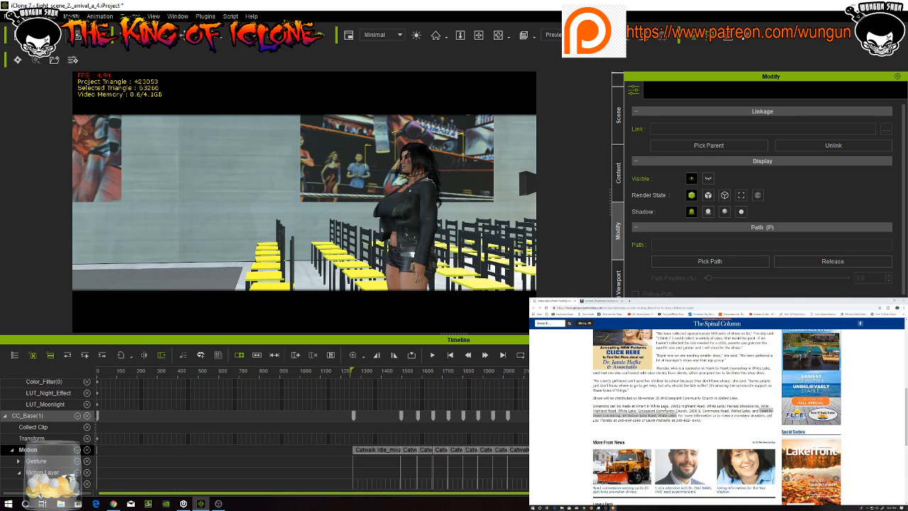
Frame the woman's face up close and show the Content library's Project Template folders
click(33, 438)
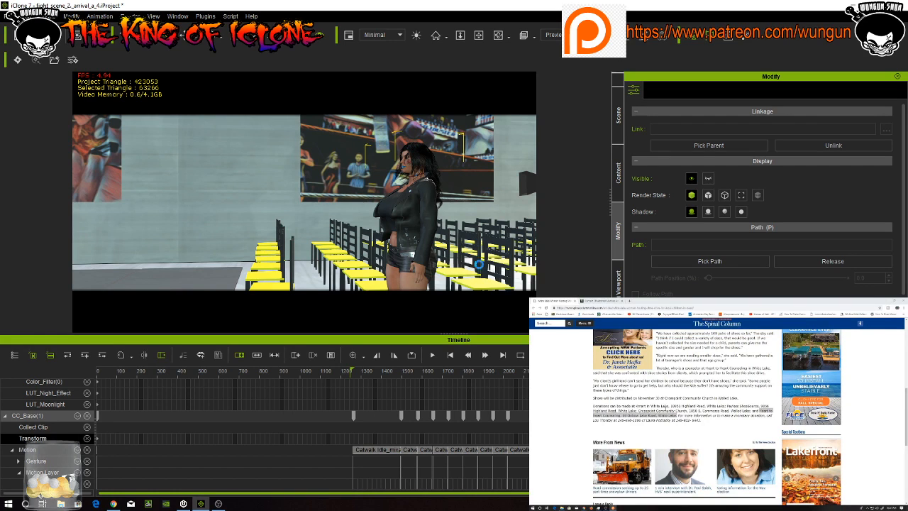
right_drag(471, 248, 512, 208)
scroll(444, 221, up, 5)
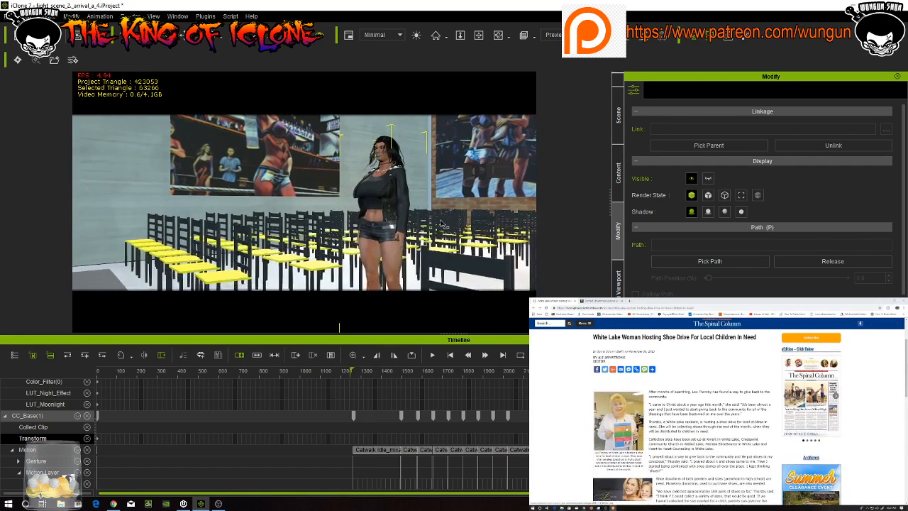
middle_drag(424, 250, 399, 298)
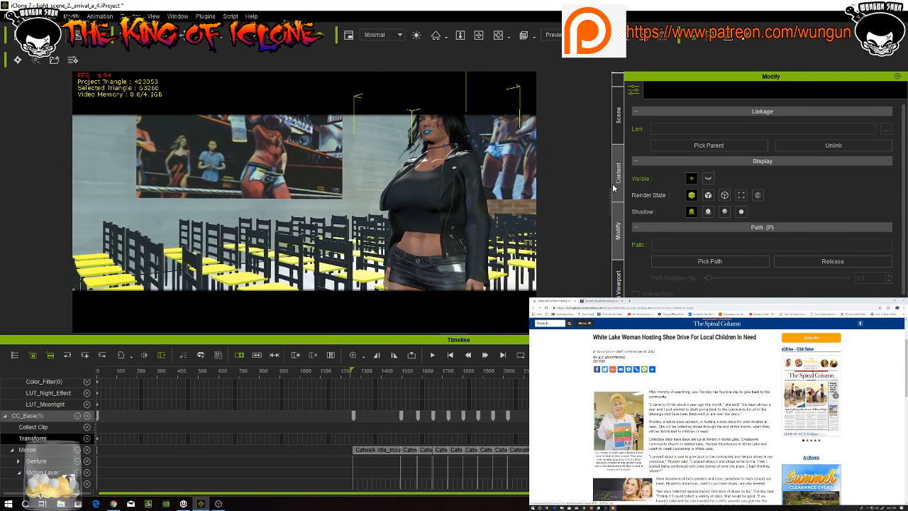
click(615, 187)
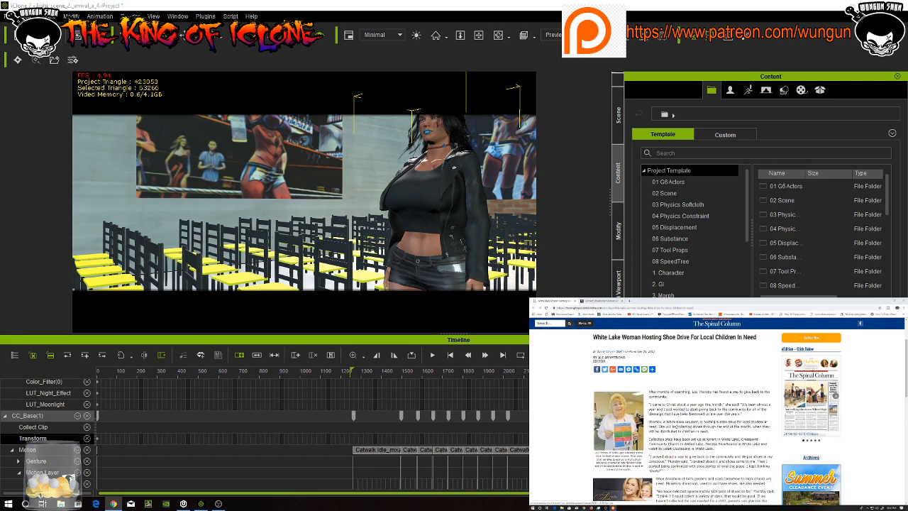
scroll(684, 431, down, 1)
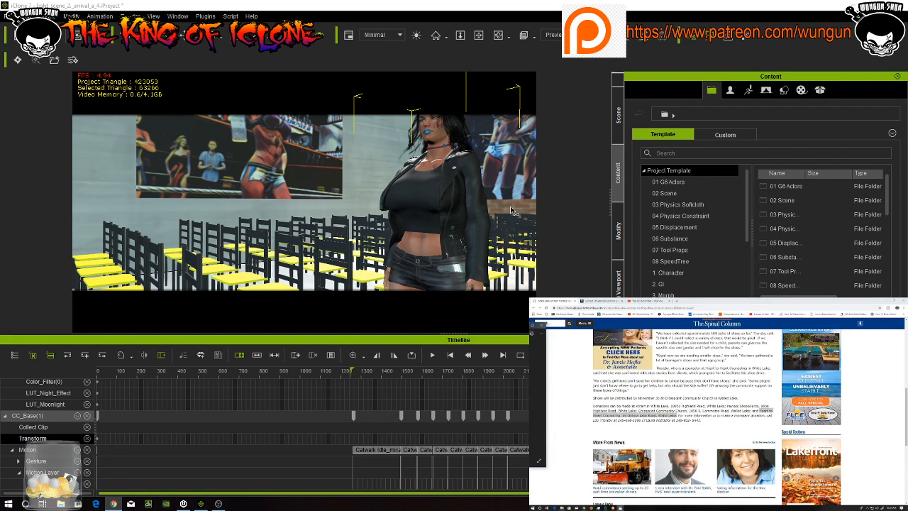
Show the Animation Template folders in the Content library and orbit the view around the woman
scroll(697, 230, down, 3)
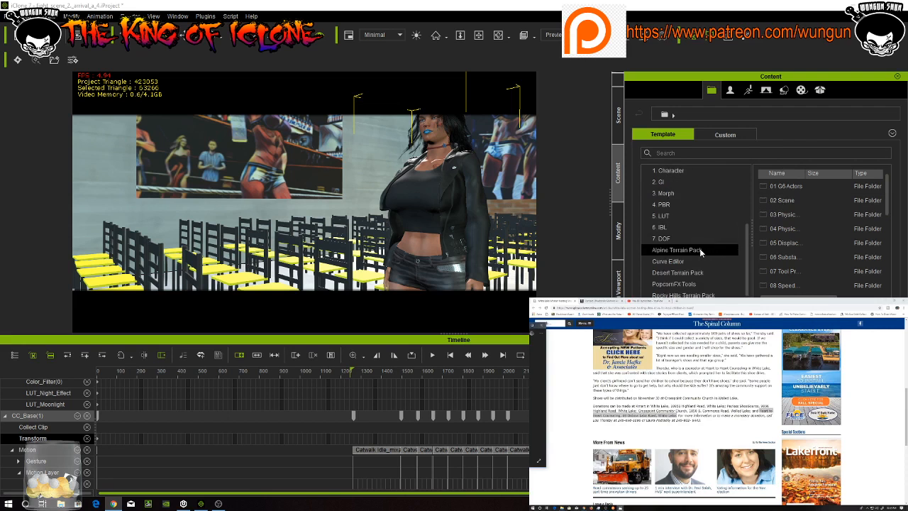
scroll(700, 249, up, 3)
scroll(700, 250, down, 3)
scroll(700, 249, up, 1)
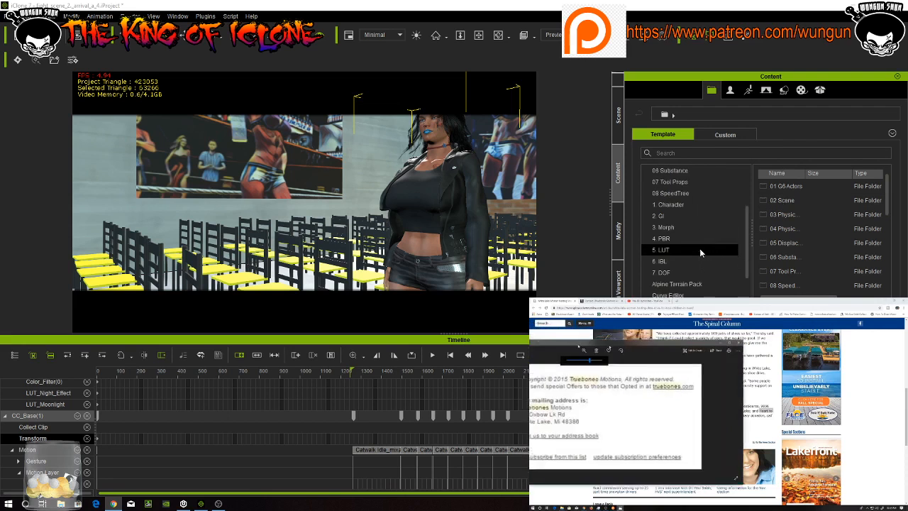
scroll(699, 248, up, 3)
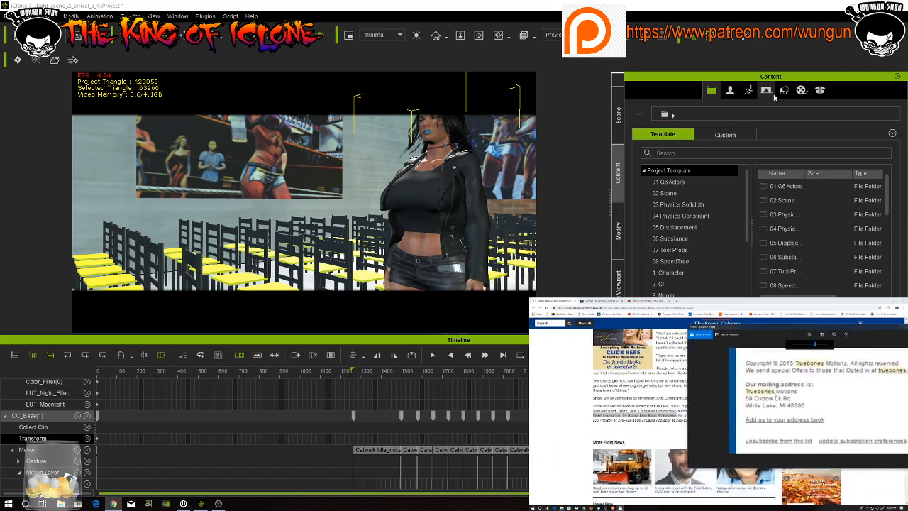
click(748, 90)
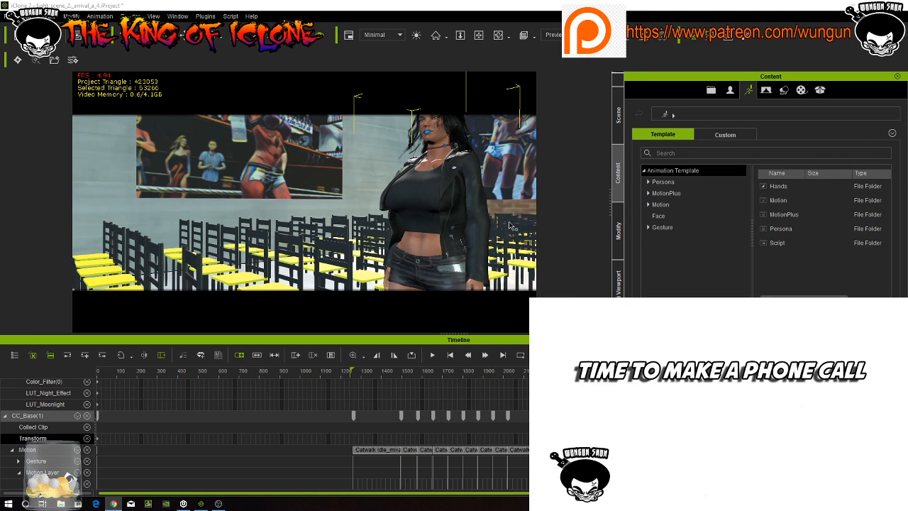
right_drag(500, 228, 457, 229)
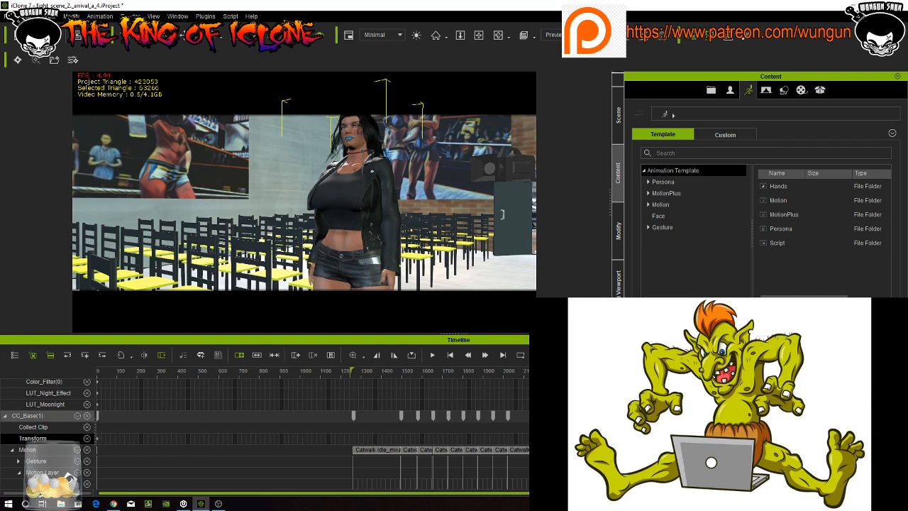
Select CC_Base(1) and browse Template > Motion > Arguments Motion > Argument to list its iMotion files
click(29, 416)
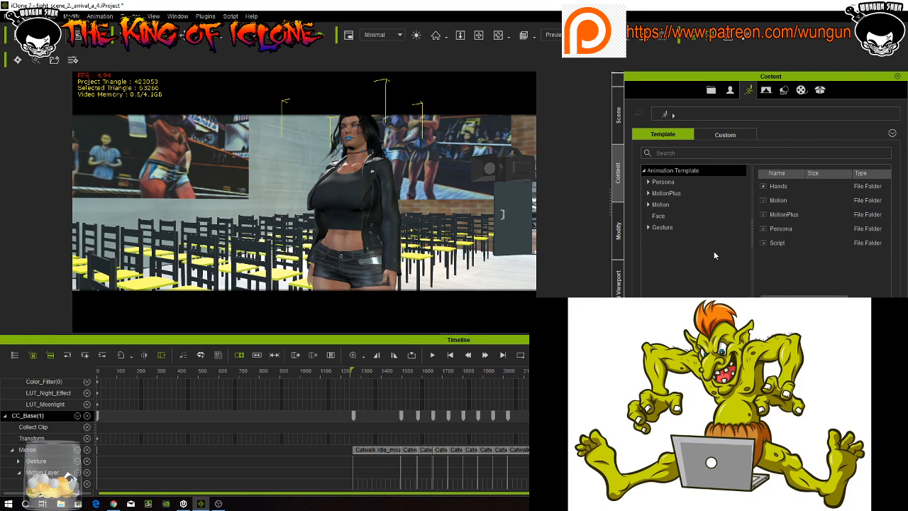
click(719, 133)
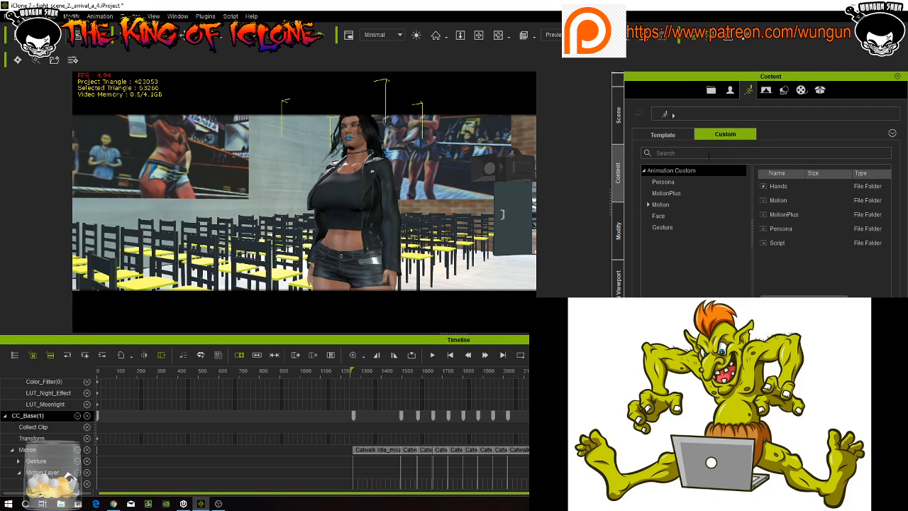
click(674, 135)
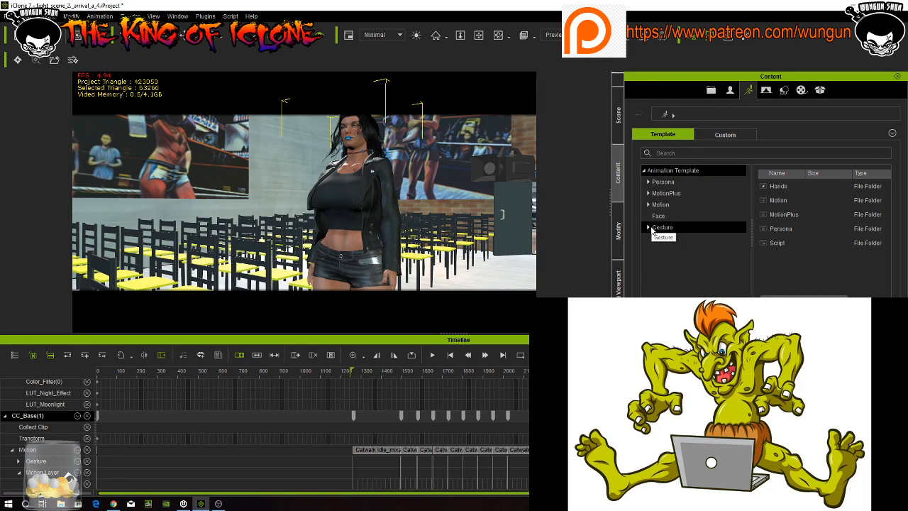
click(648, 205)
scroll(675, 250, down, 4)
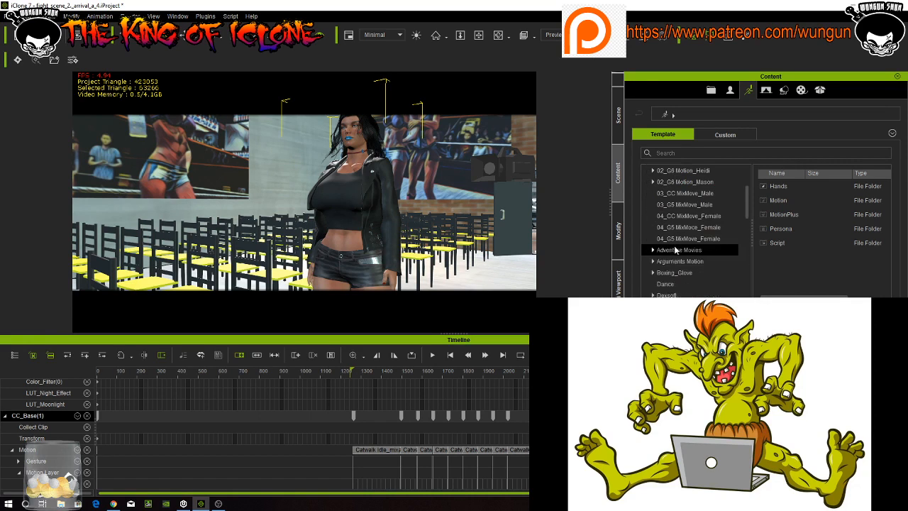
scroll(670, 247, up, 1)
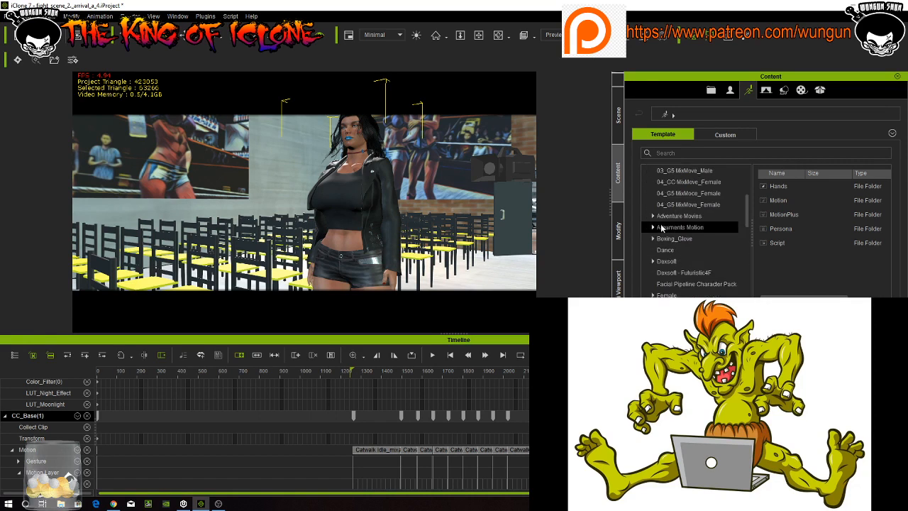
click(653, 228)
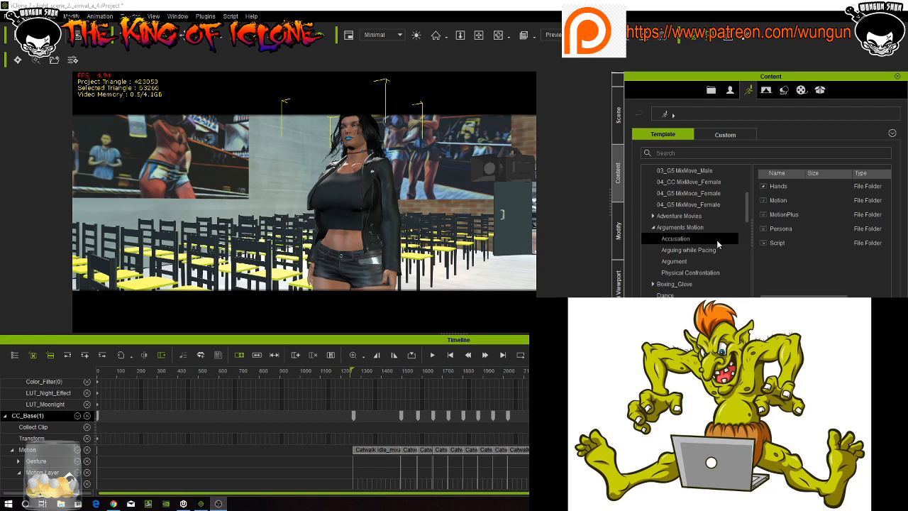
scroll(717, 244, down, 1)
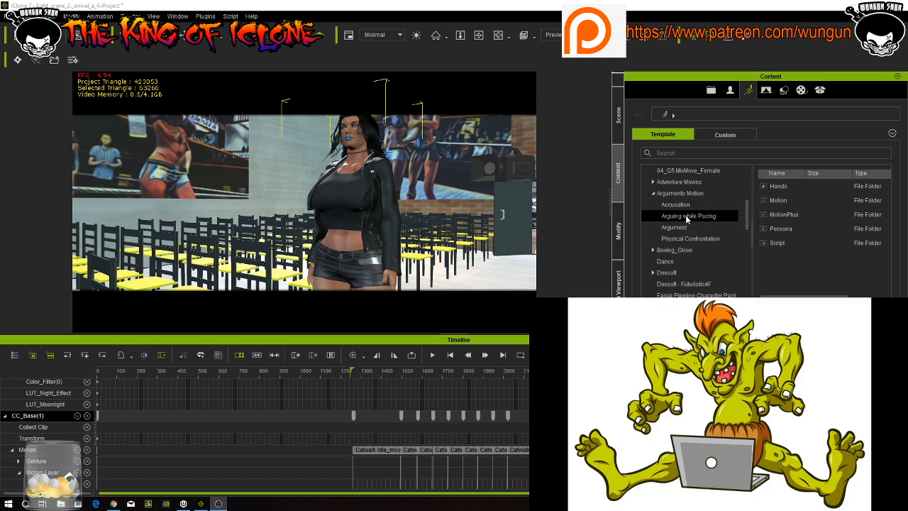
click(686, 229)
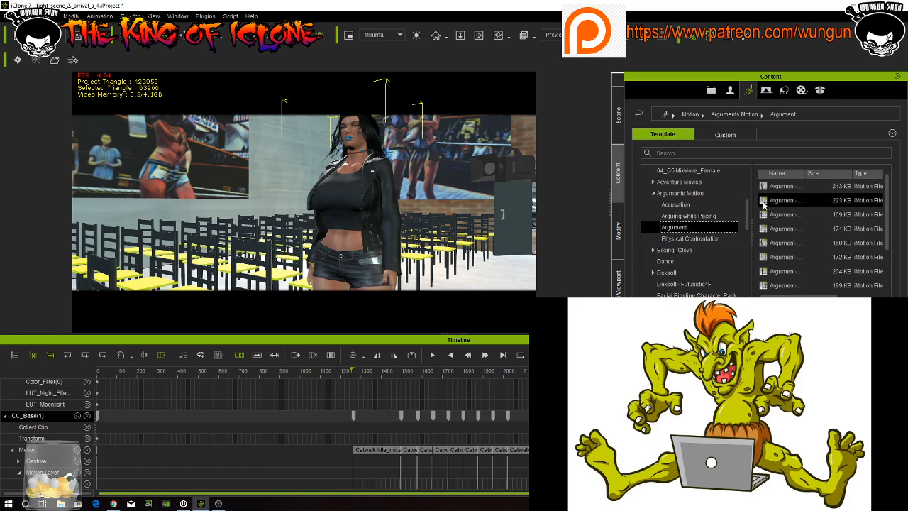
Drag Argument-01-B.iMotion onto the woman and play it back to preview the new clip
mouse_move(763, 193)
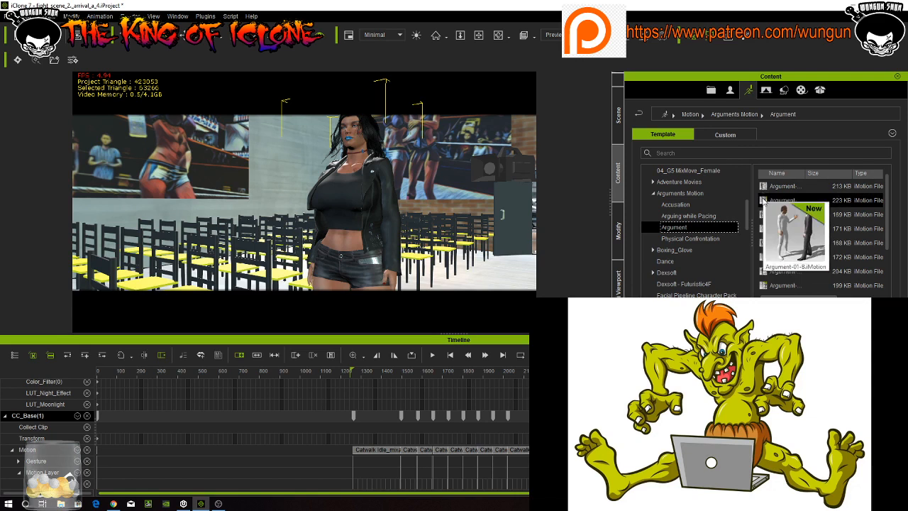
drag(763, 201, 350, 163)
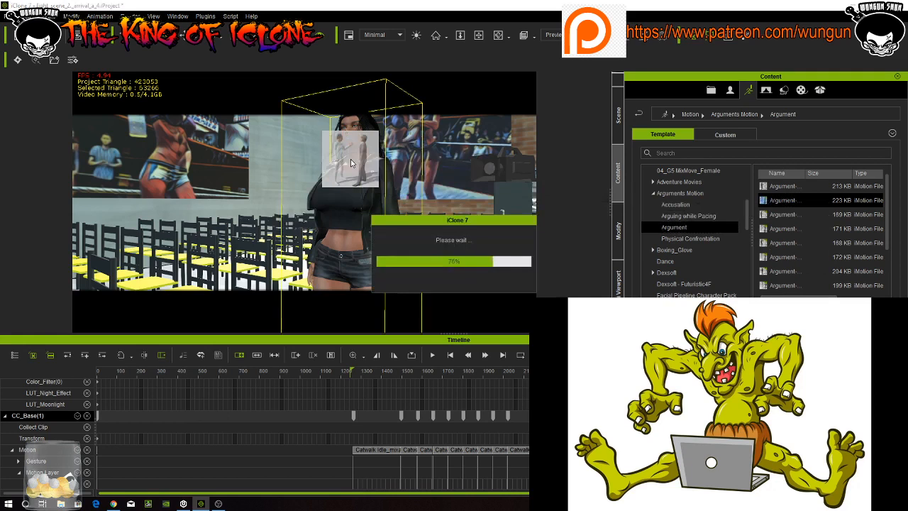
key(space)
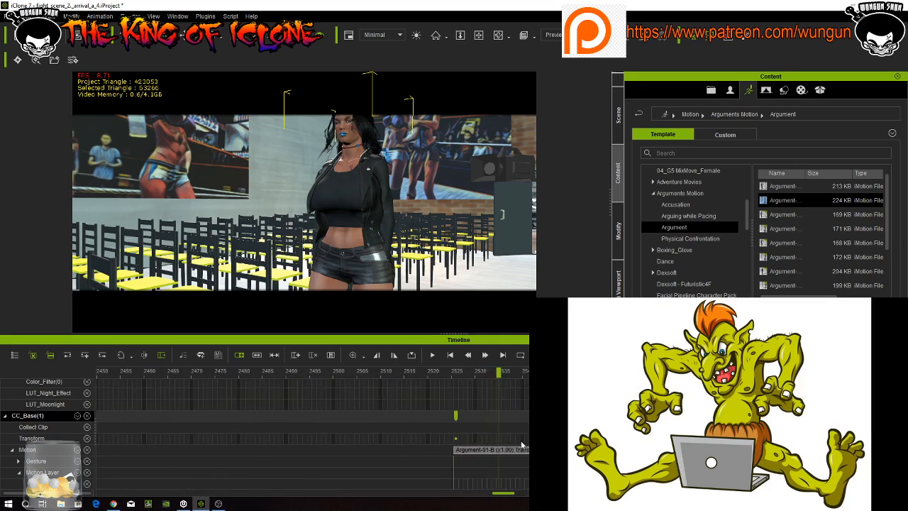
Move the playhead to the Argument-01-B clip start near frame 2525 and frame the woman waist-up
click(456, 417)
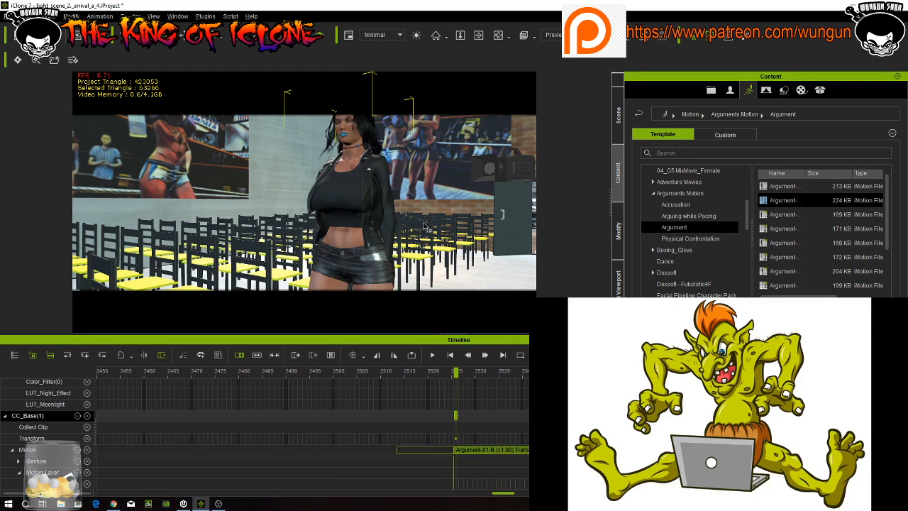
scroll(422, 222, down, 2)
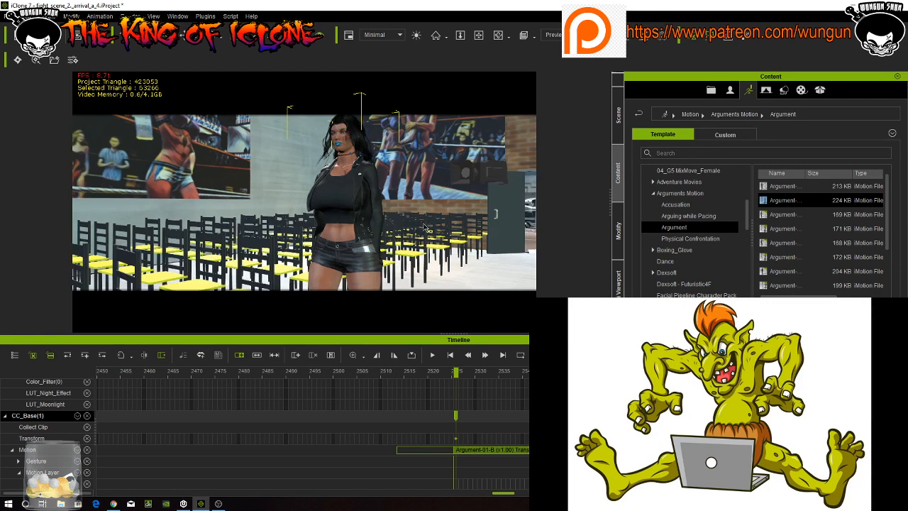
scroll(426, 228, up, 3)
scroll(422, 275, up, 1)
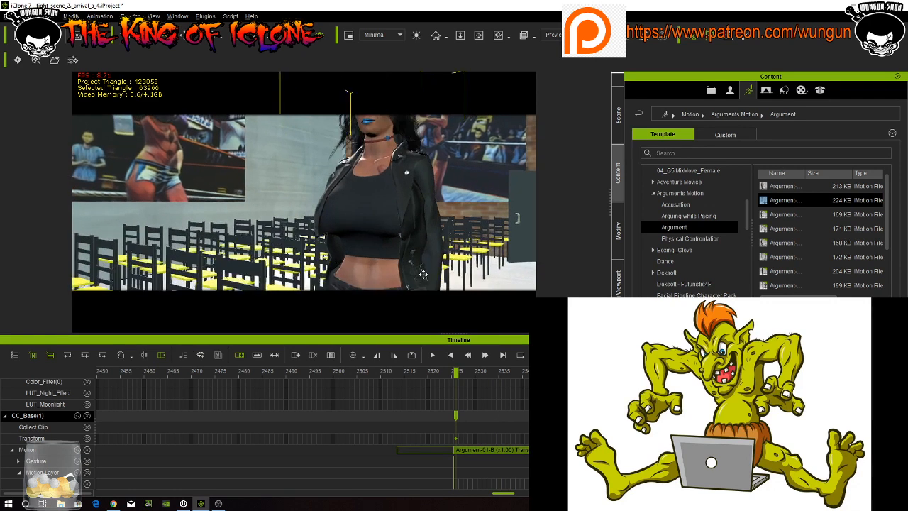
middle_drag(424, 275, 424, 284)
right_drag(424, 275, 444, 269)
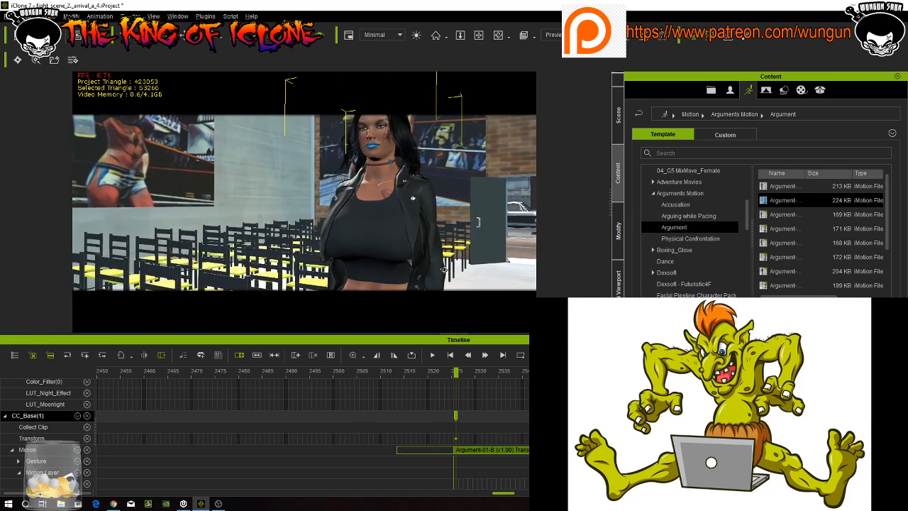
middle_drag(445, 267, 444, 277)
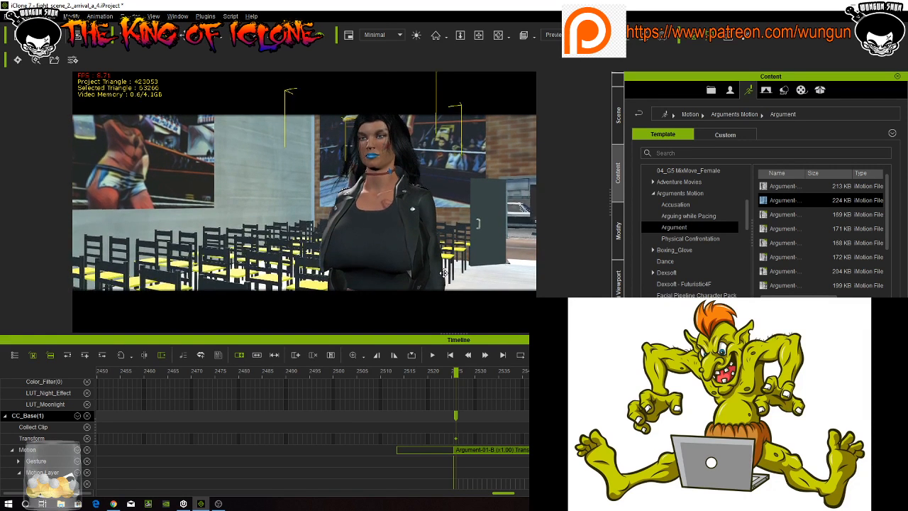
right_drag(444, 273, 445, 277)
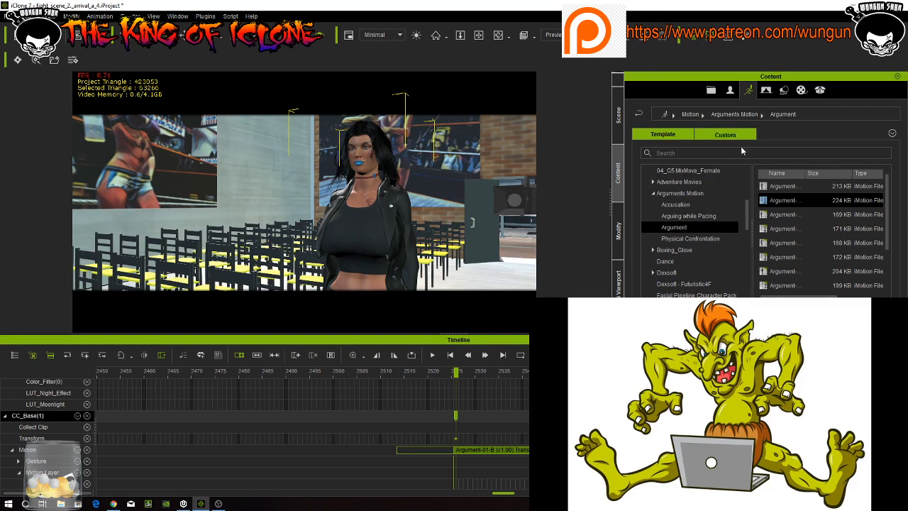
Open the woman's Modify > Motion tools and launch Edit Motion Layer
click(619, 284)
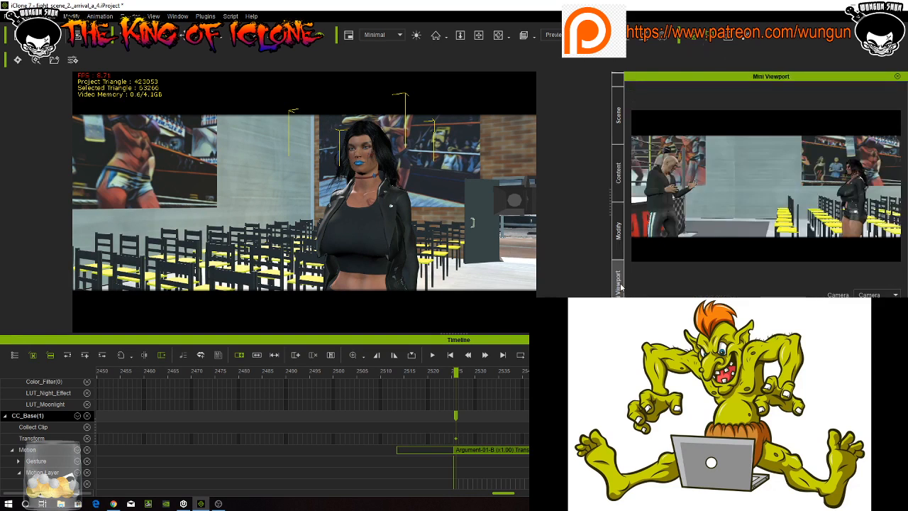
click(617, 231)
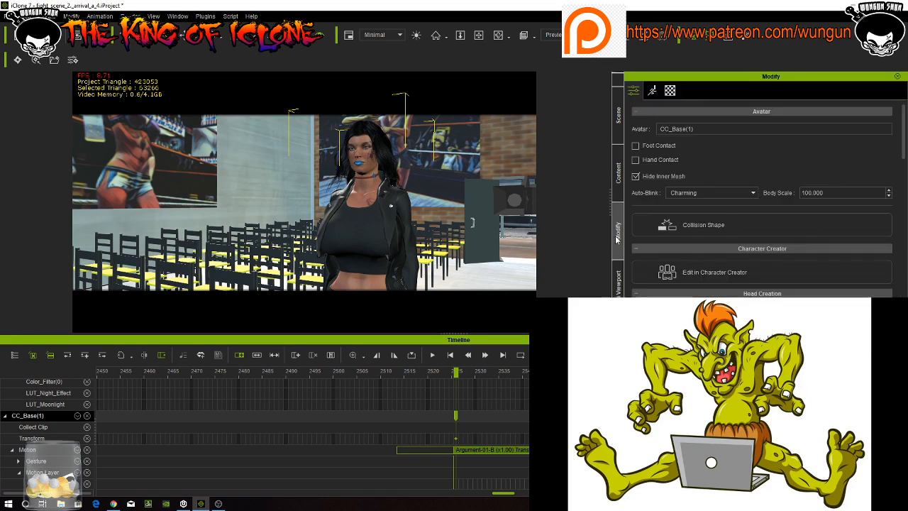
click(650, 91)
click(695, 202)
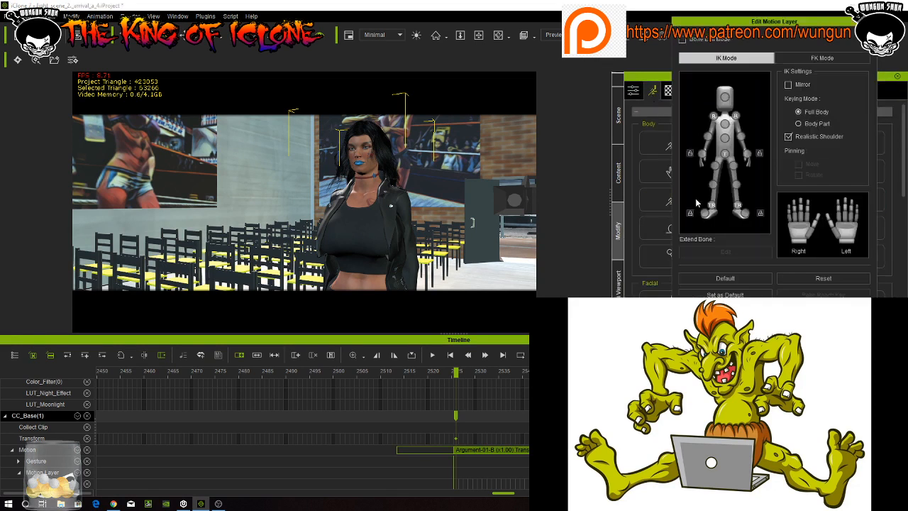
Rotate the woman's right and left shoulder effectors with the gizmo in IK mode
click(713, 116)
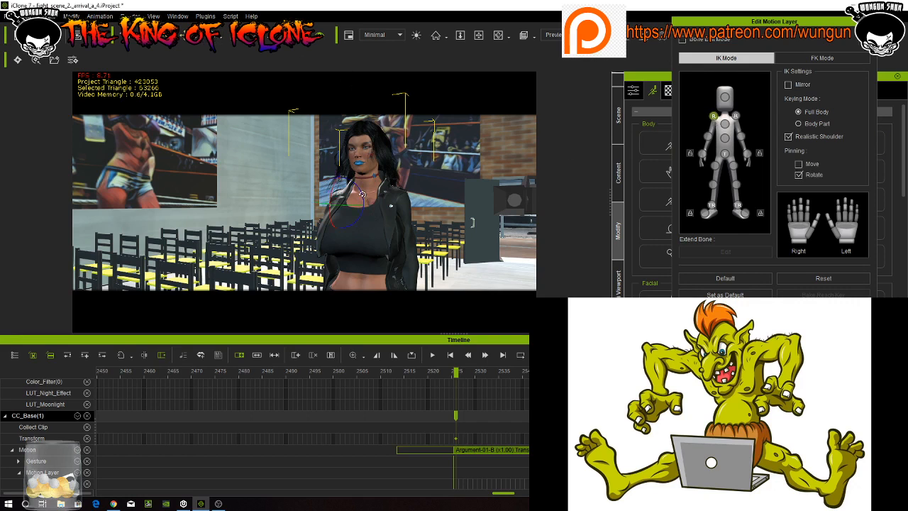
drag(362, 196, 361, 202)
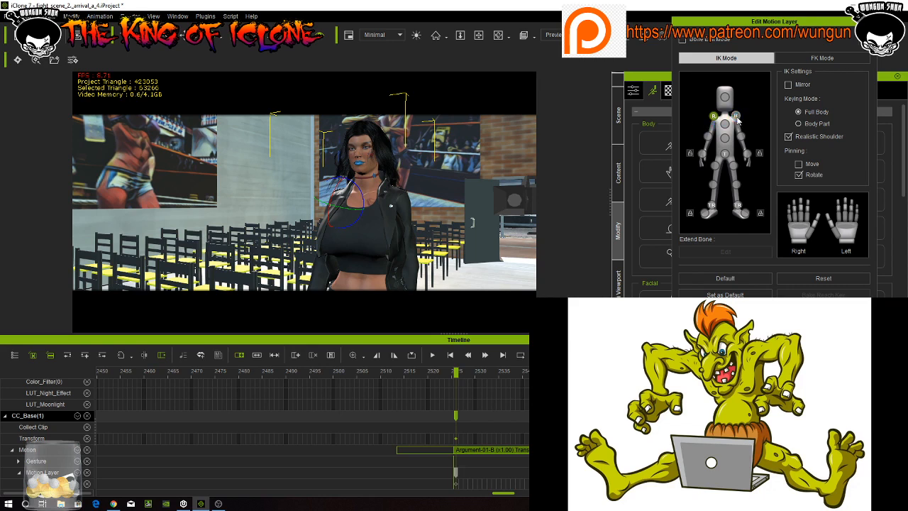
click(736, 116)
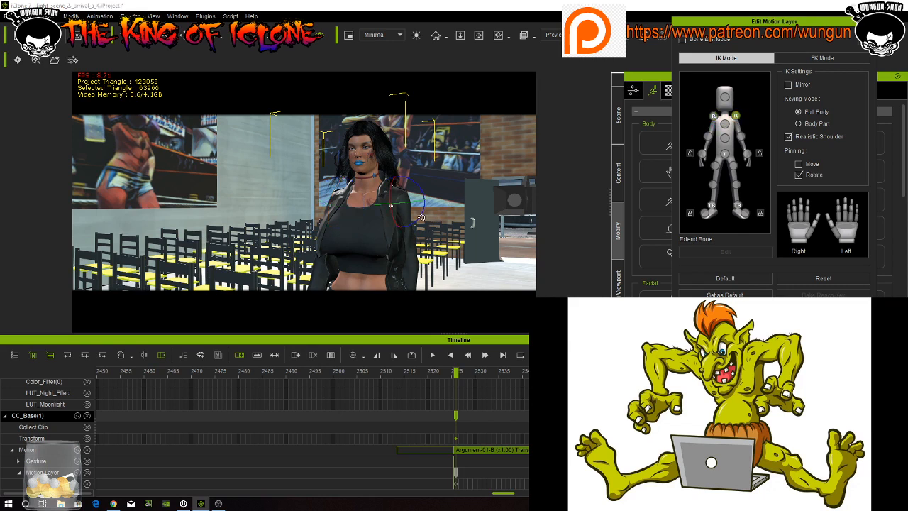
drag(426, 212, 424, 211)
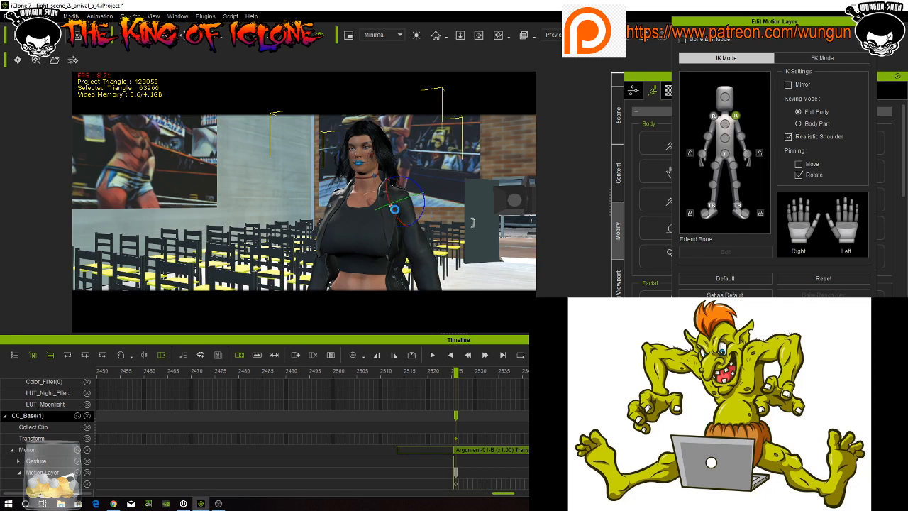
drag(394, 209, 394, 209)
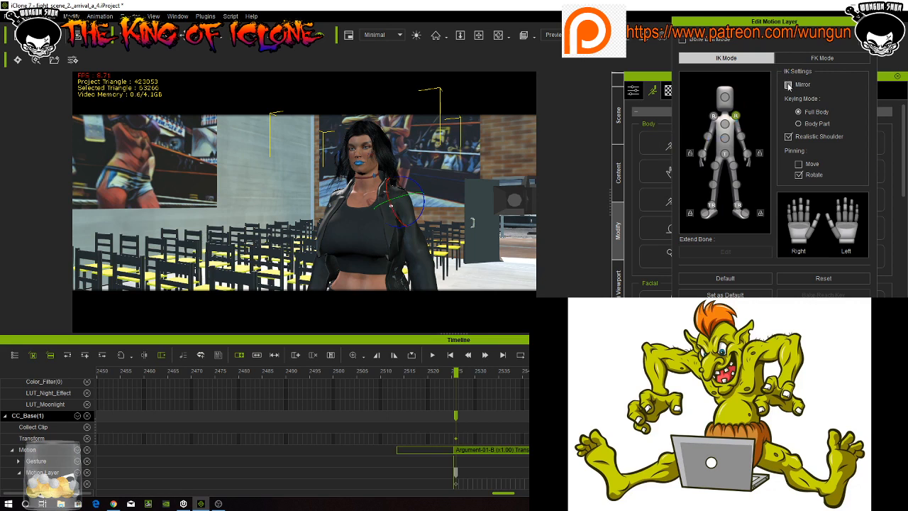
click(184, 36)
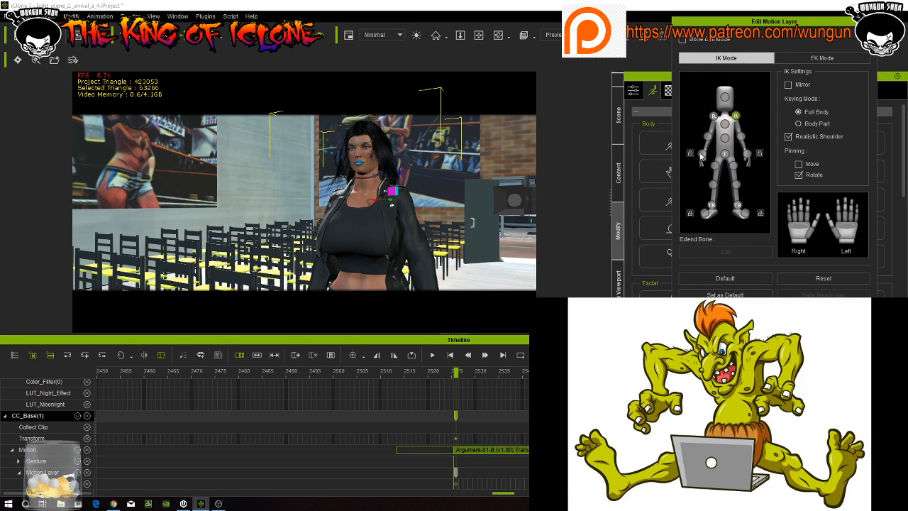
click(713, 115)
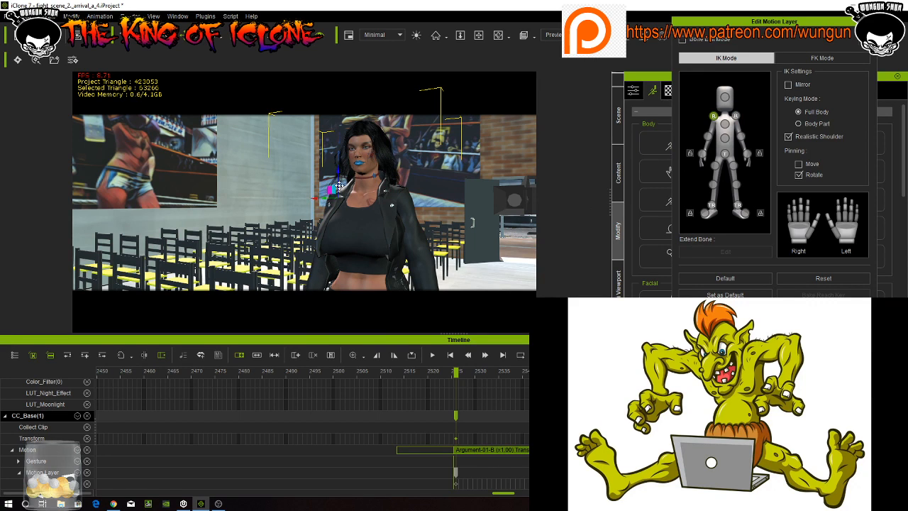
Orbit the view around her body and switch to editing her left hand
right_drag(364, 217, 454, 248)
right_drag(383, 243, 546, 242)
middle_drag(381, 218, 383, 167)
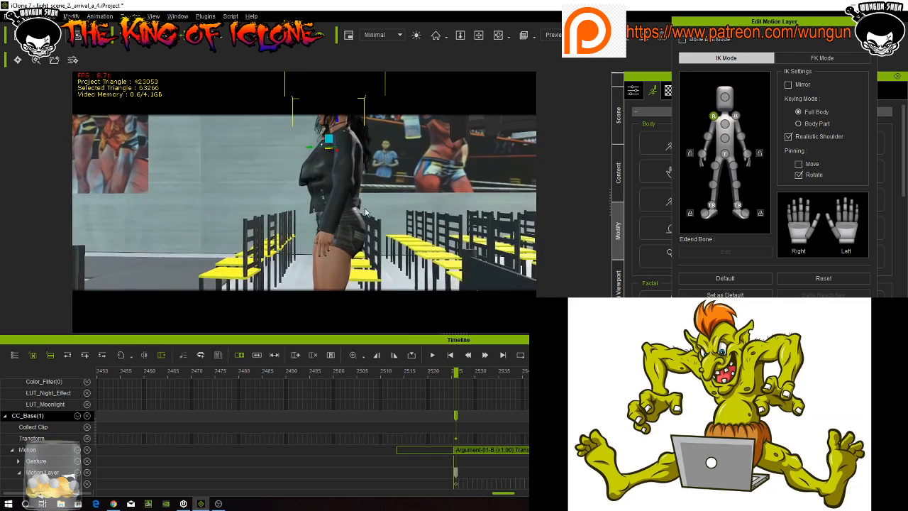
right_drag(366, 208, 562, 236)
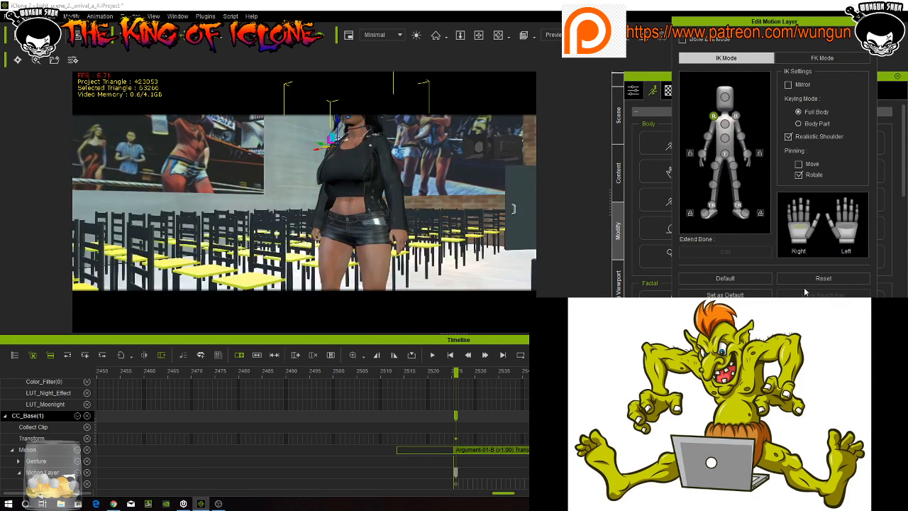
click(839, 211)
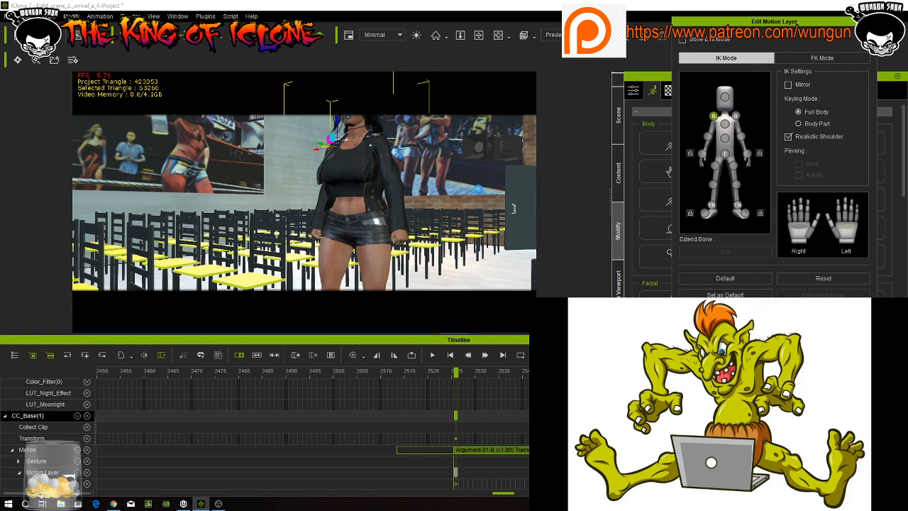
middle_drag(456, 205, 436, 209)
scroll(445, 205, up, 3)
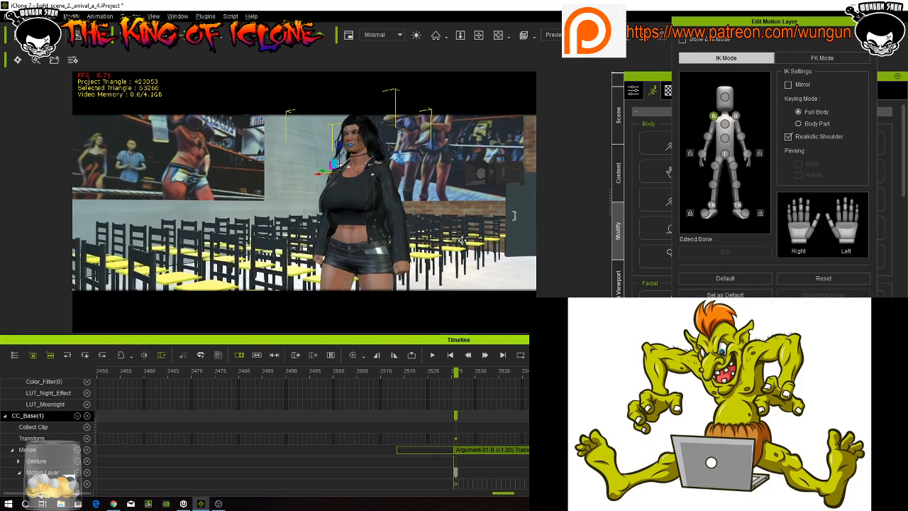
scroll(445, 205, up, 2)
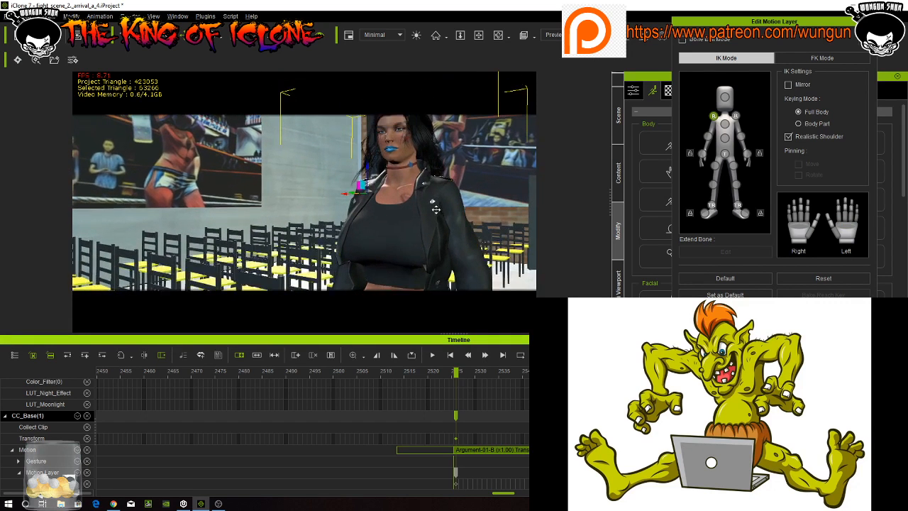
Play the scene to review the shoulder edits, stop it, and set the playhead near frame 2723
click(433, 355)
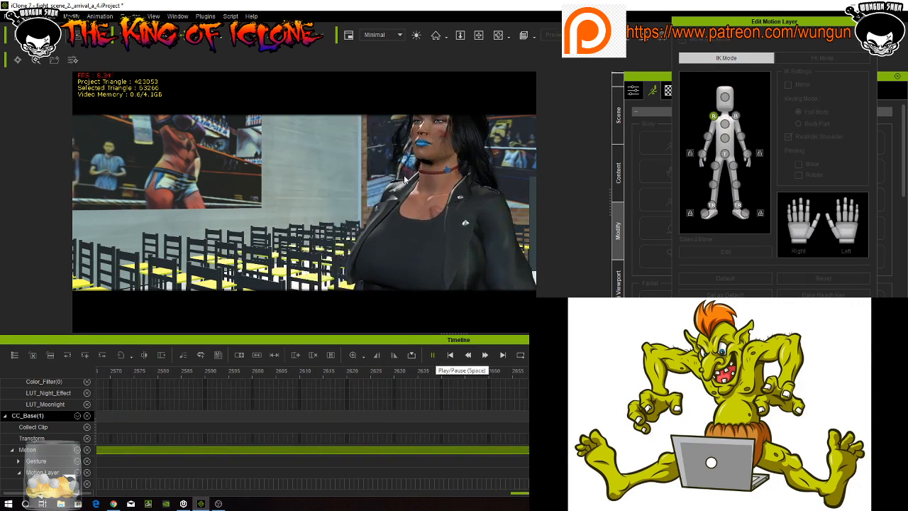
key(space)
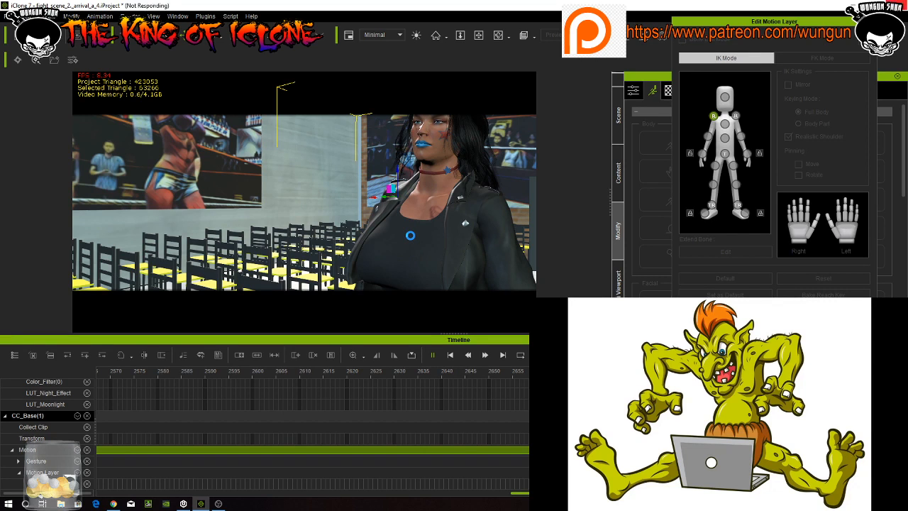
scroll(410, 241, down, 5)
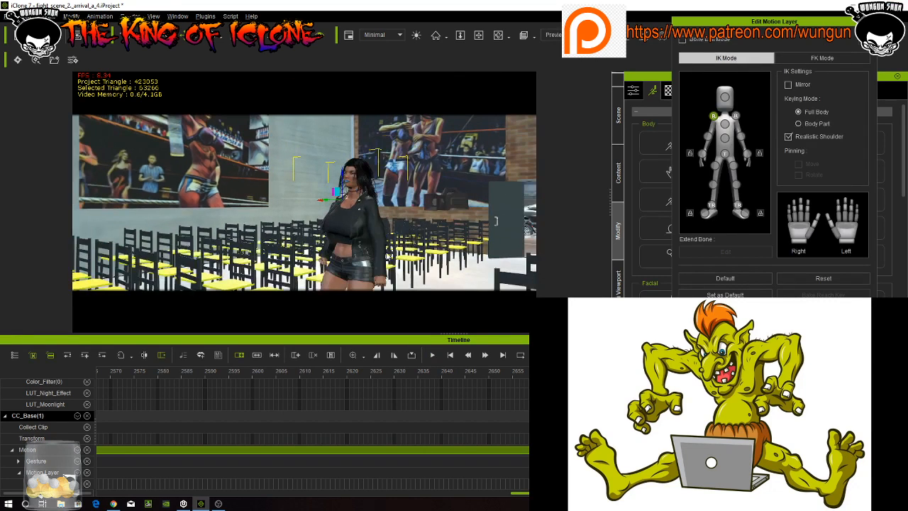
middle_drag(387, 240, 410, 226)
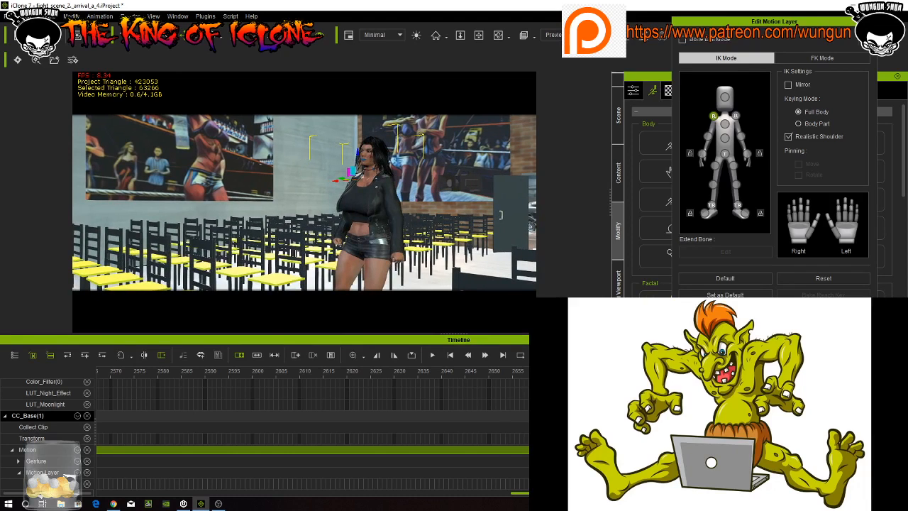
ctrl+scroll(313, 425, down, 3)
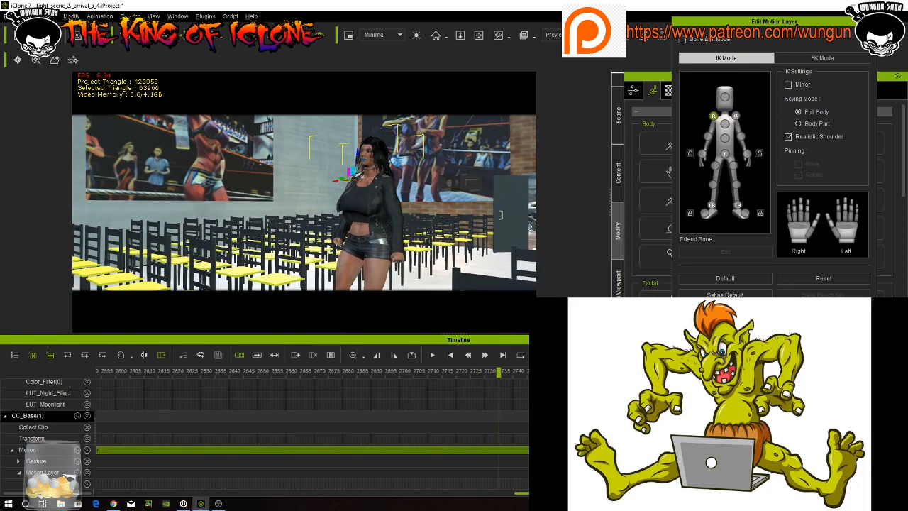
click(476, 373)
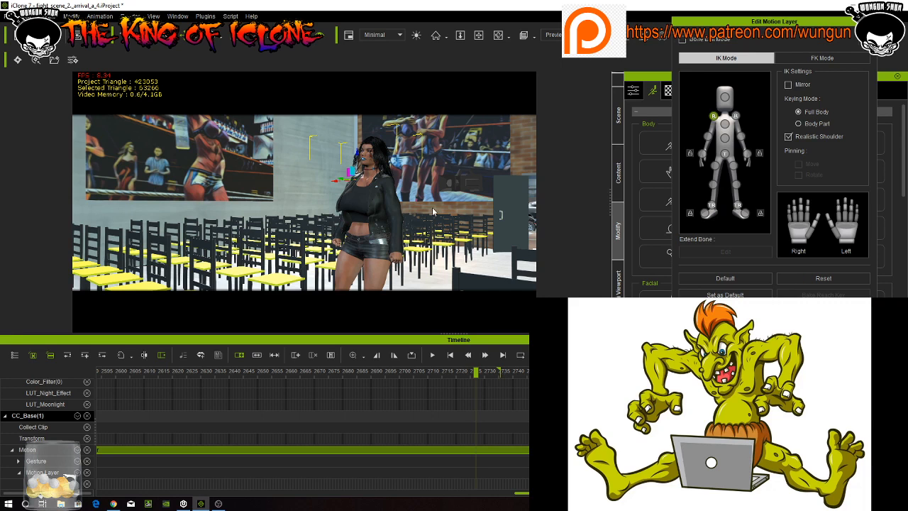
Orbit and zoom the viewport around the woman to inspect her pose
scroll(433, 212, up, 3)
right_drag(440, 217, 465, 247)
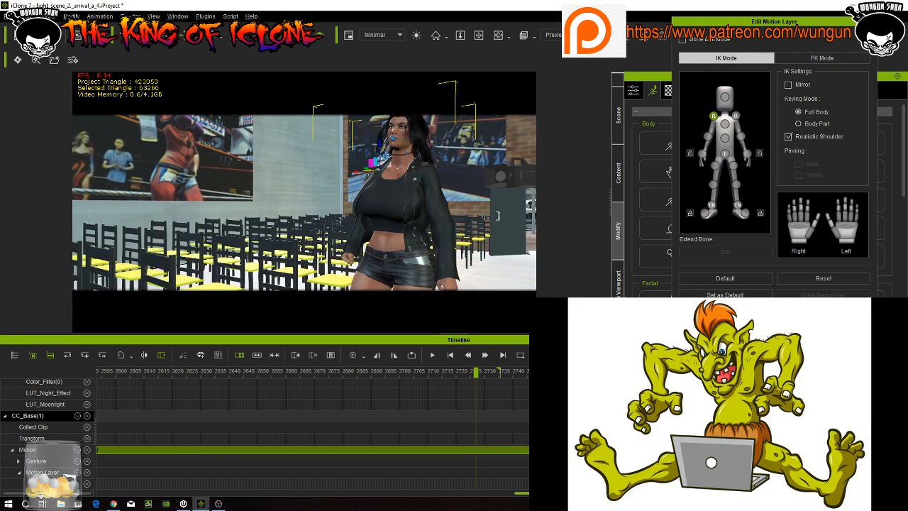
scroll(465, 248, down, 6)
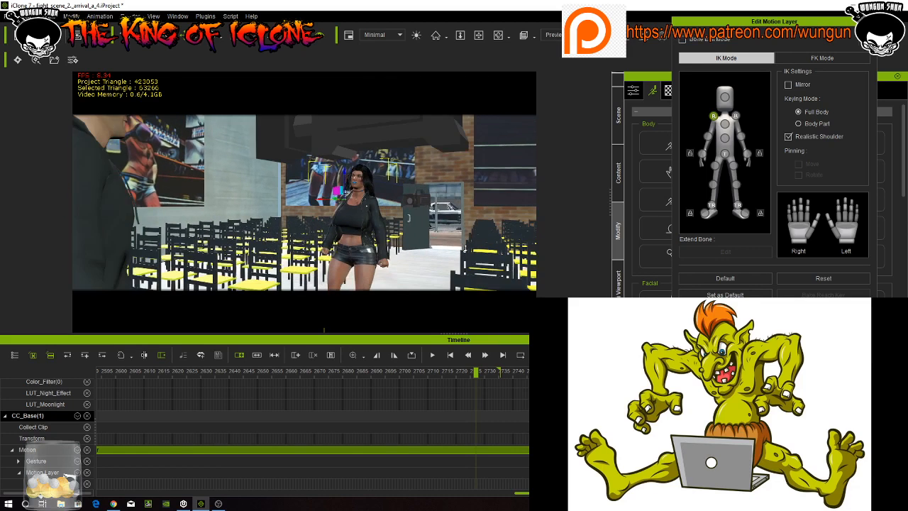
scroll(466, 248, up, 3)
scroll(465, 248, up, 3)
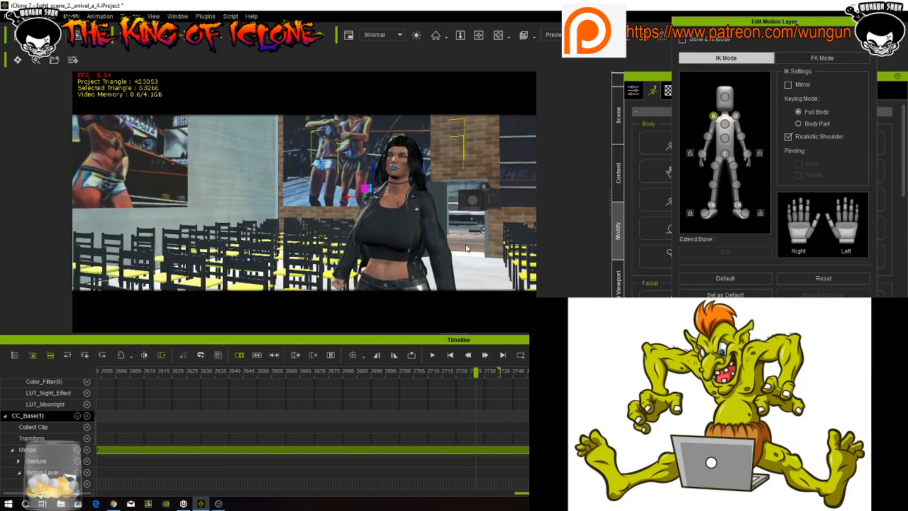
right_drag(449, 225, 444, 227)
scroll(444, 226, up, 2)
scroll(441, 231, up, 2)
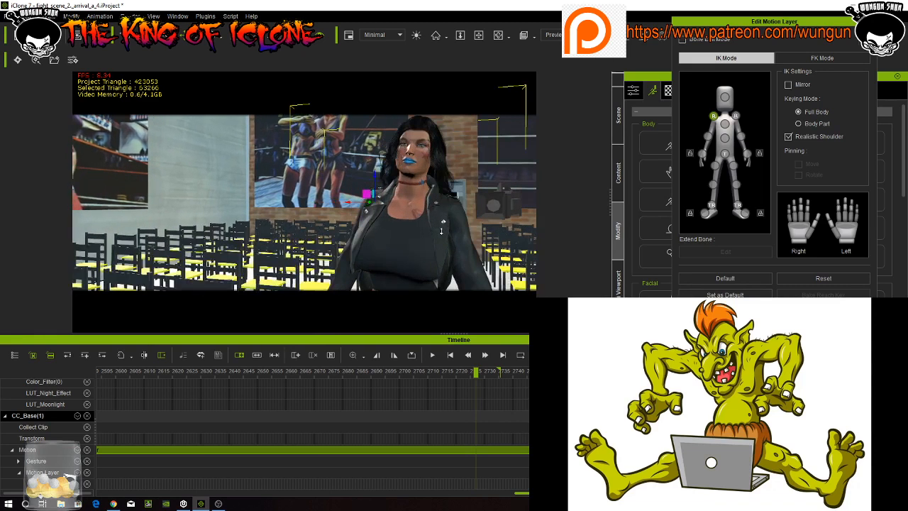
right_drag(426, 223, 415, 220)
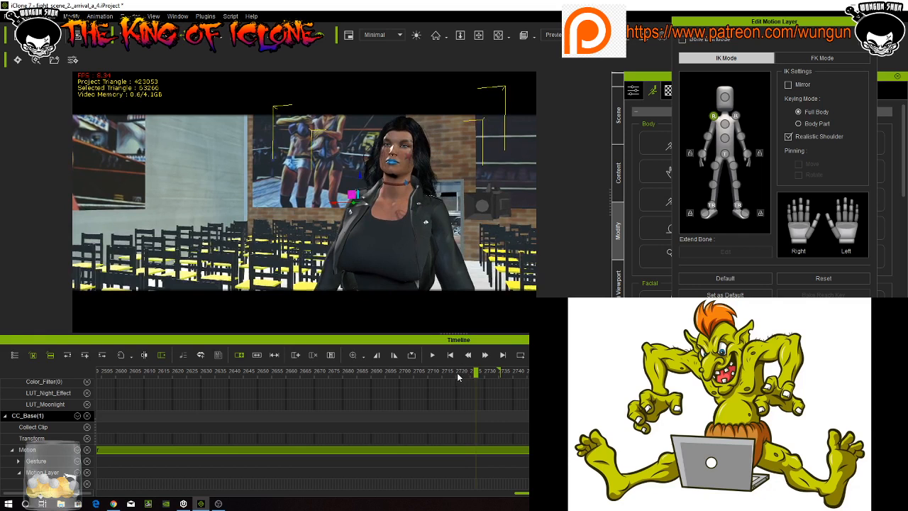
scroll(457, 377, down, 2)
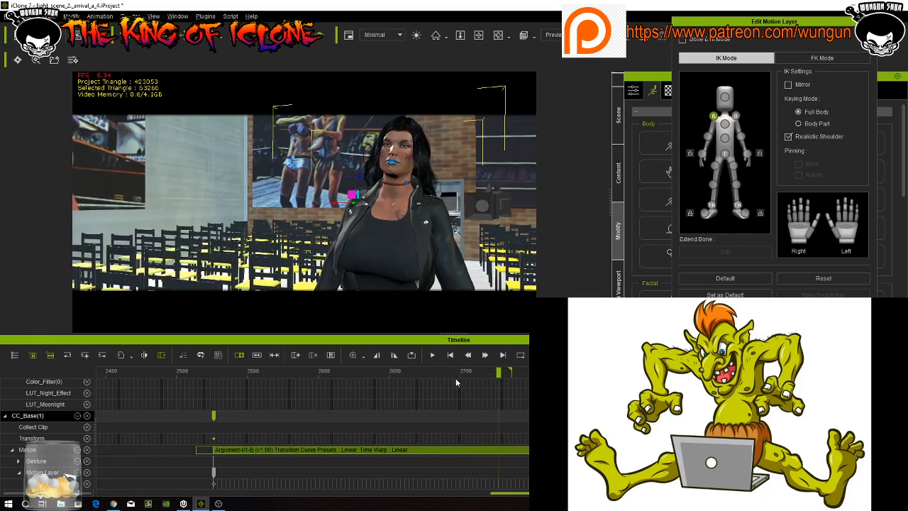
Move the playhead to about frame 2545 and close the motion layer editor
click(213, 372)
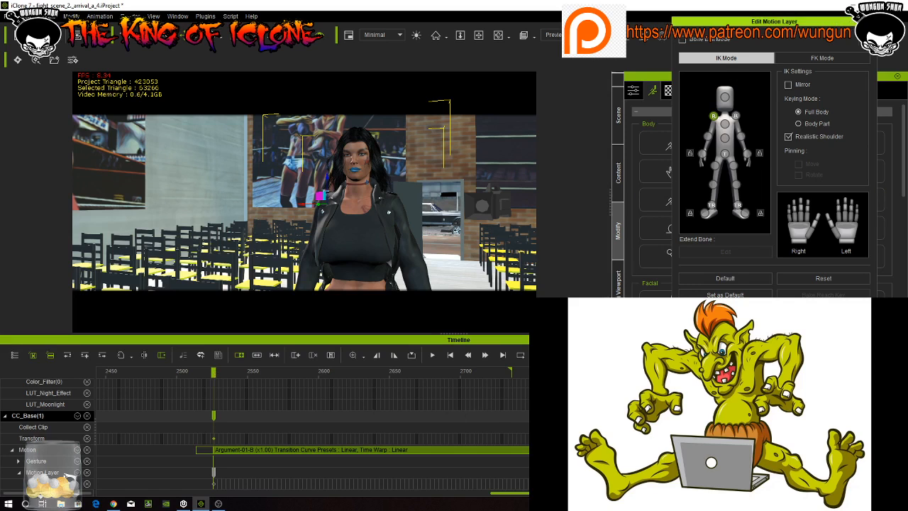
click(868, 22)
scroll(689, 237, down, 6)
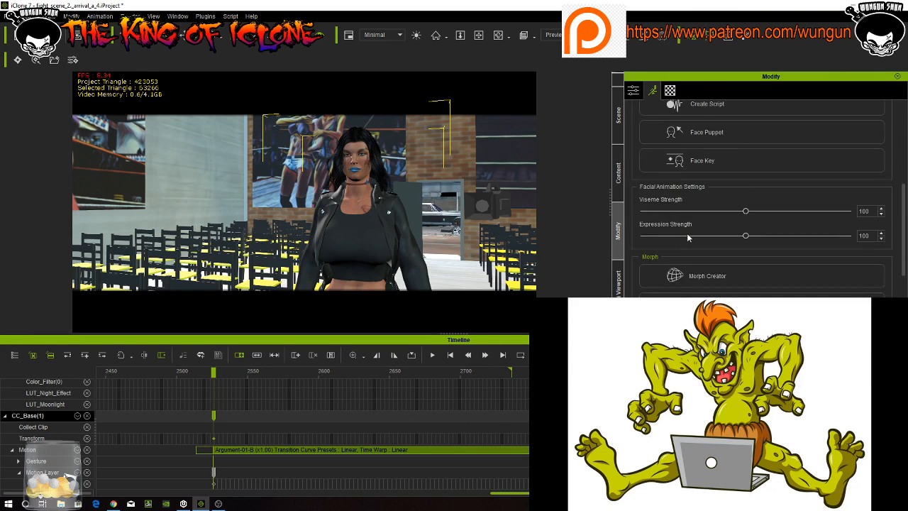
scroll(709, 245, down, 3)
scroll(748, 227, up, 3)
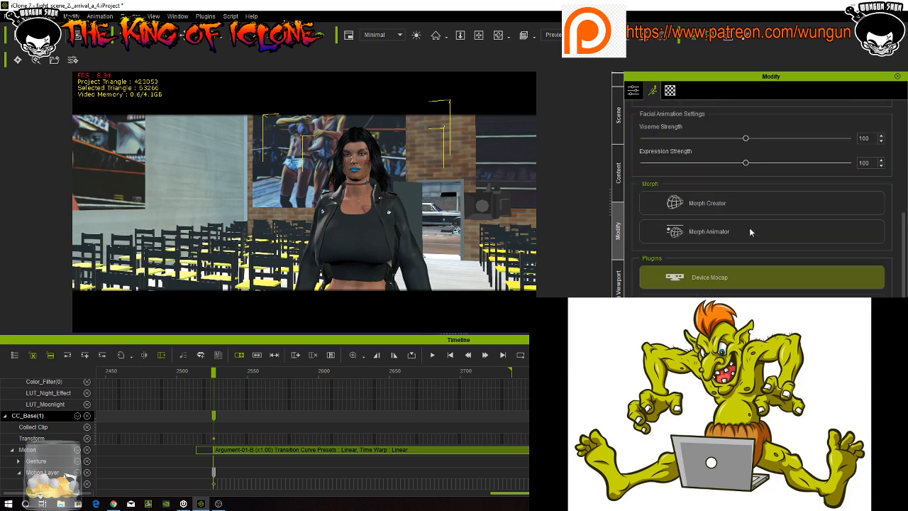
scroll(741, 234, down, 2)
scroll(735, 238, up, 4)
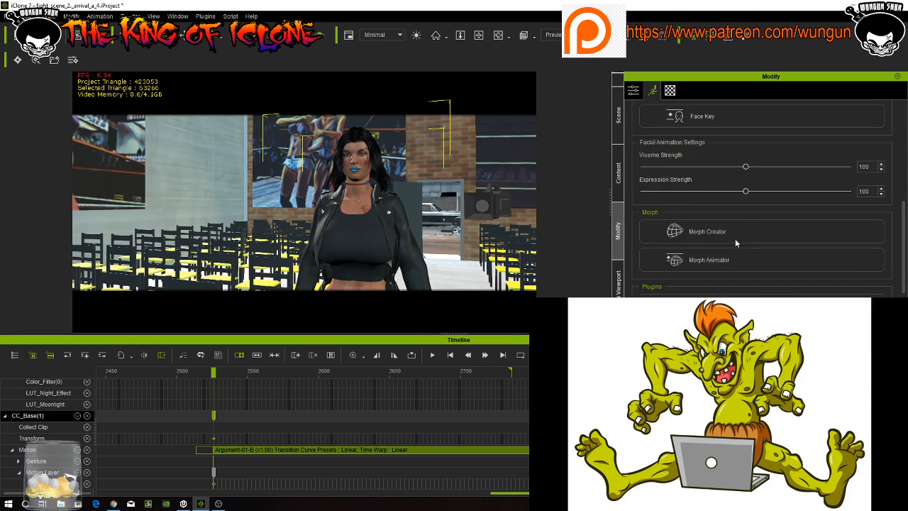
scroll(697, 240, up, 1)
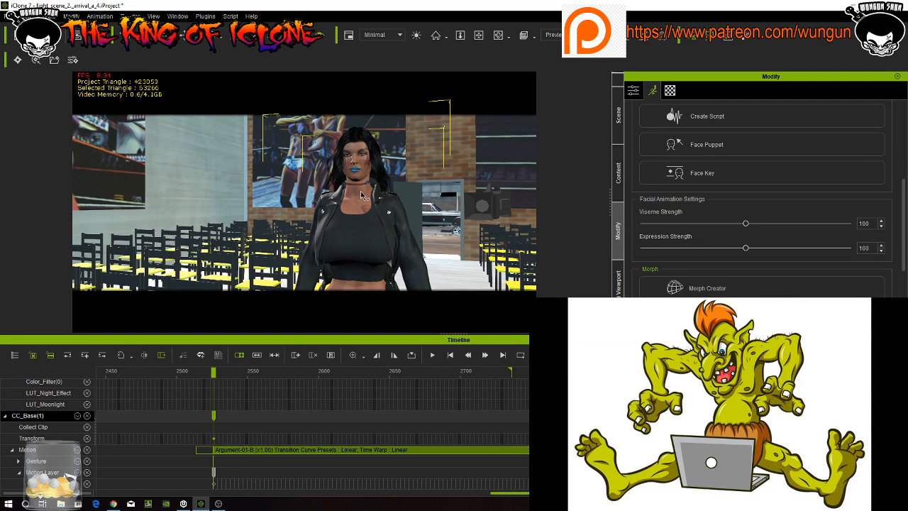
Browse the character's Display and Path (P) settings, then select the prop in the scene
click(634, 92)
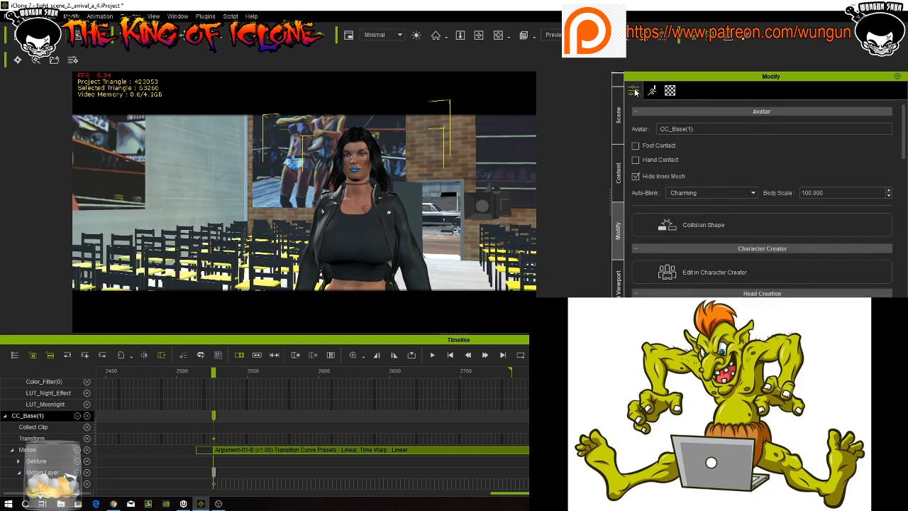
scroll(676, 190, down, 10)
scroll(700, 227, down, 3)
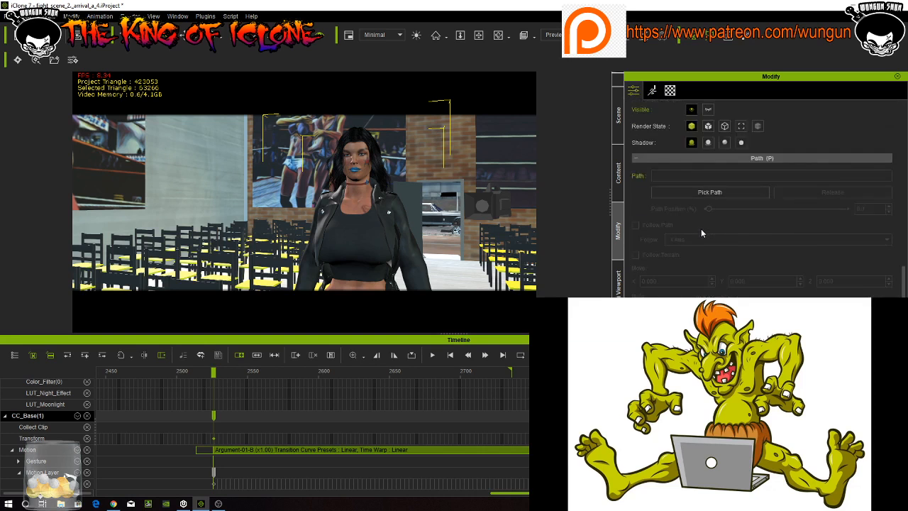
scroll(704, 237, down, 3)
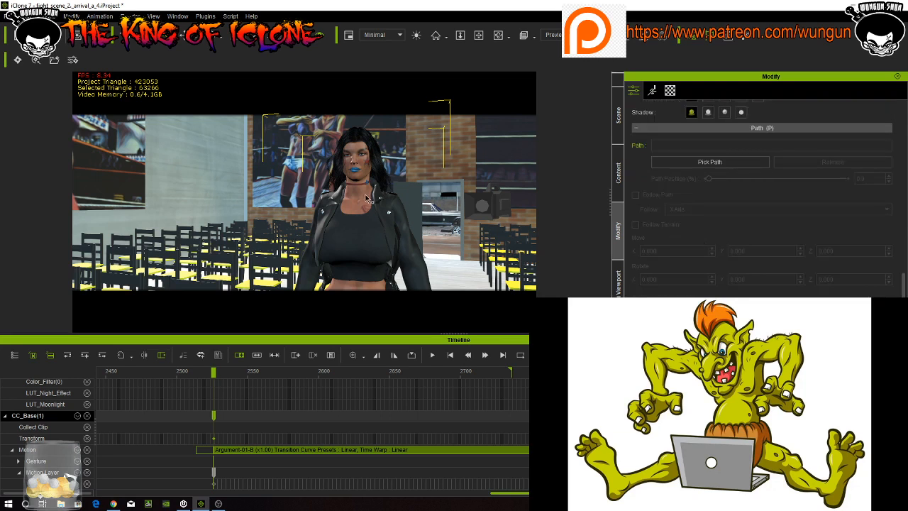
click(452, 217)
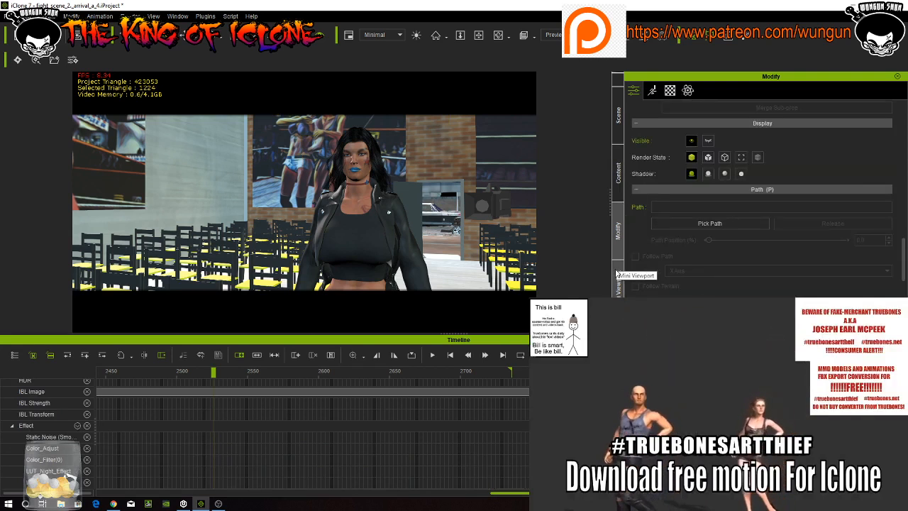
Select CC_Base(1) from the Scene object list and return to her Modify properties
click(617, 131)
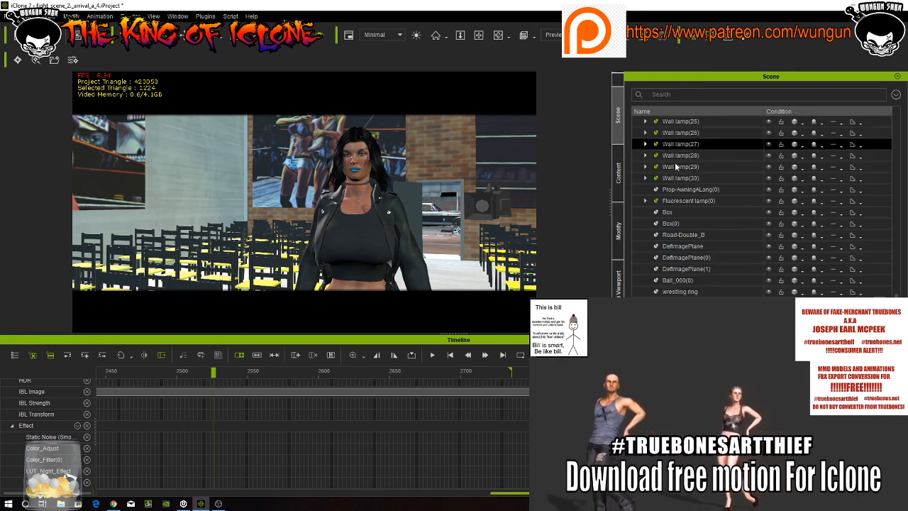
scroll(680, 166, up, 15)
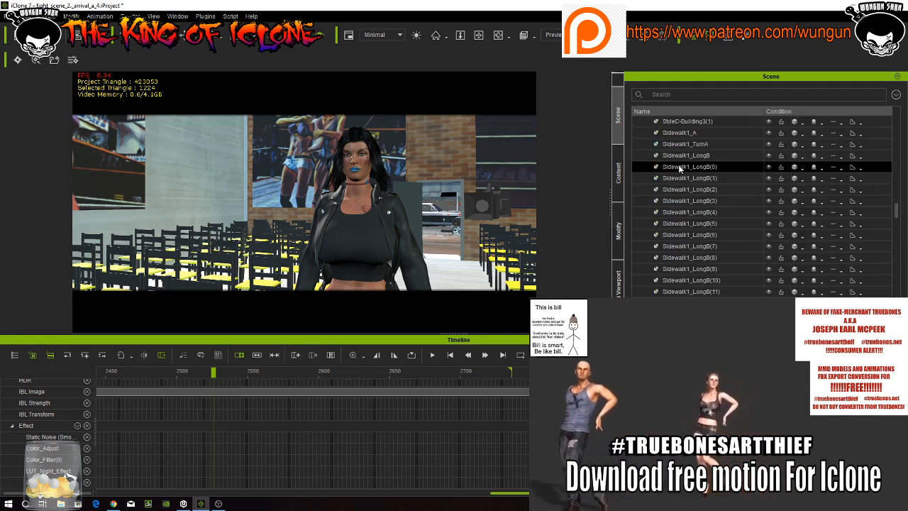
scroll(677, 164, up, 15)
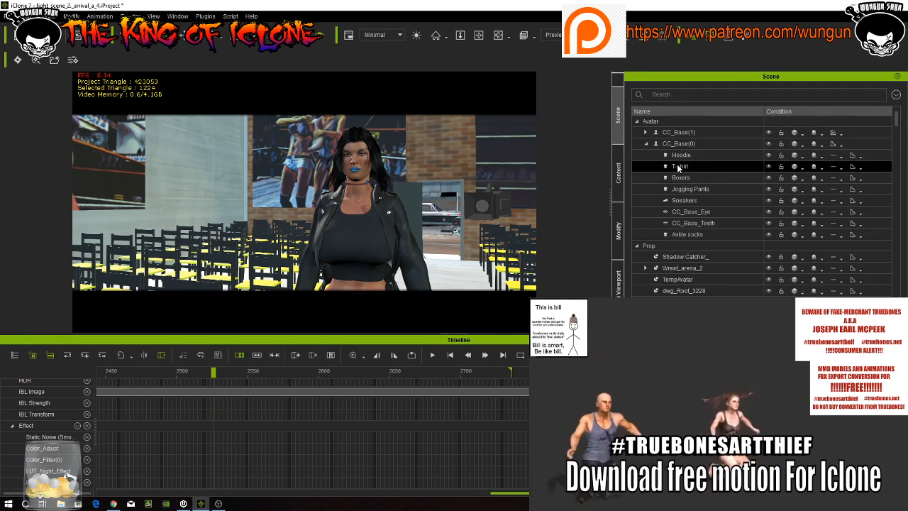
click(676, 132)
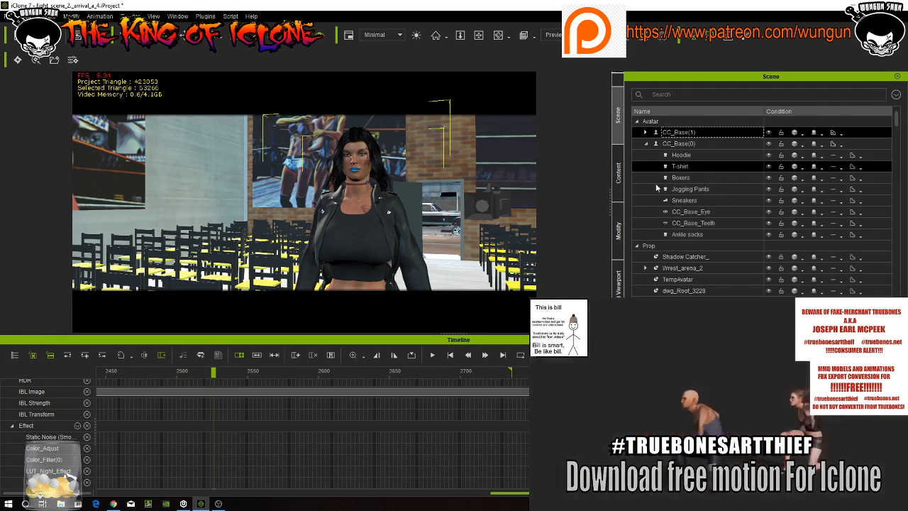
click(618, 234)
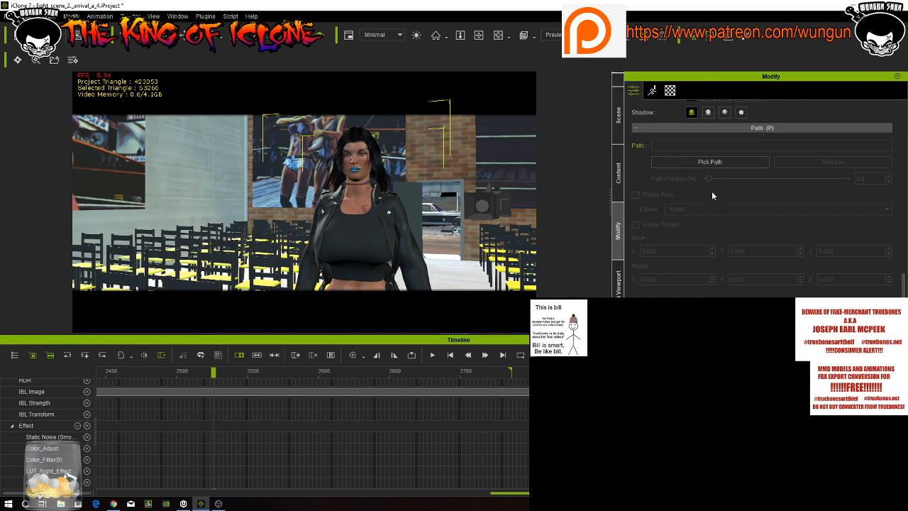
Deselect, then reselect the woman's body so her avatar settings appear
scroll(817, 202, up, 4)
scroll(817, 206, down, 4)
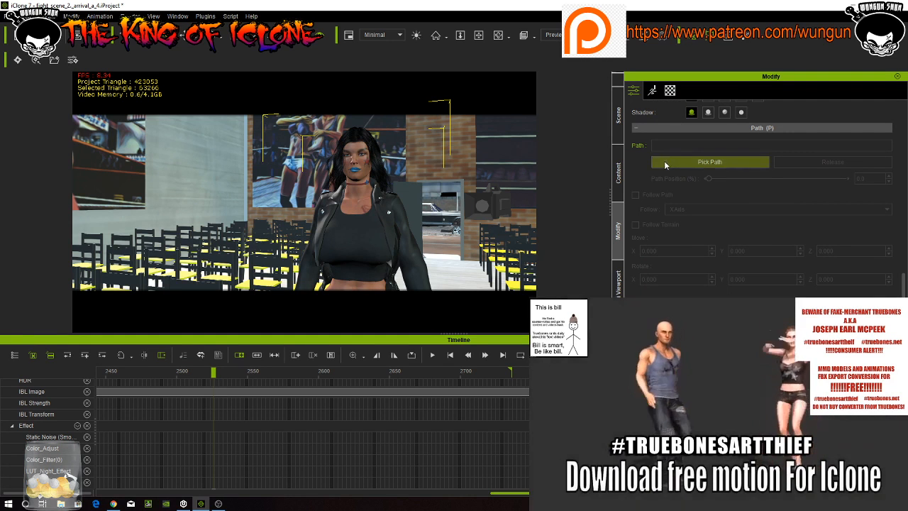
scroll(675, 248, up, 2)
scroll(675, 248, up, 5)
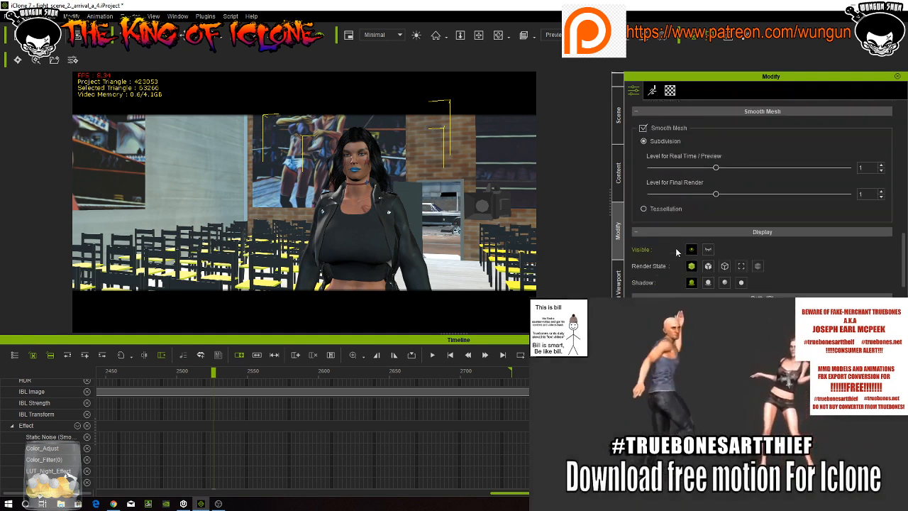
scroll(675, 248, down, 3)
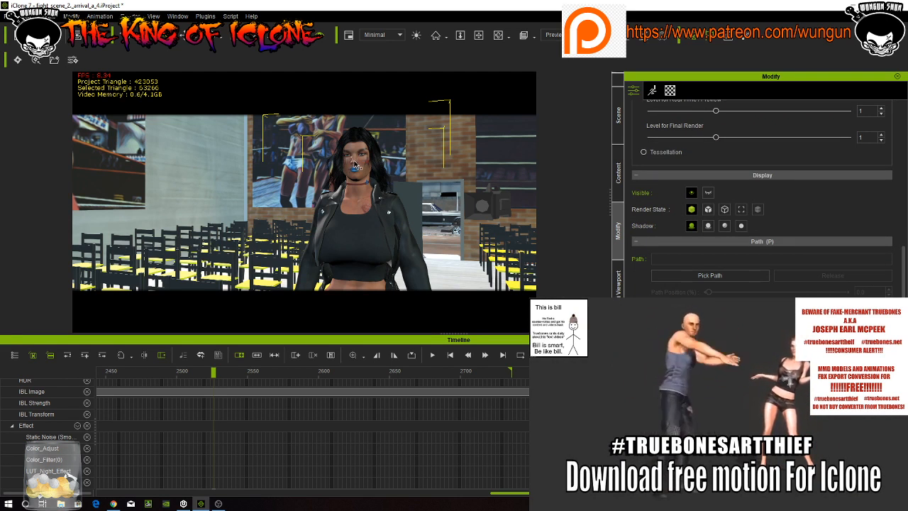
click(485, 205)
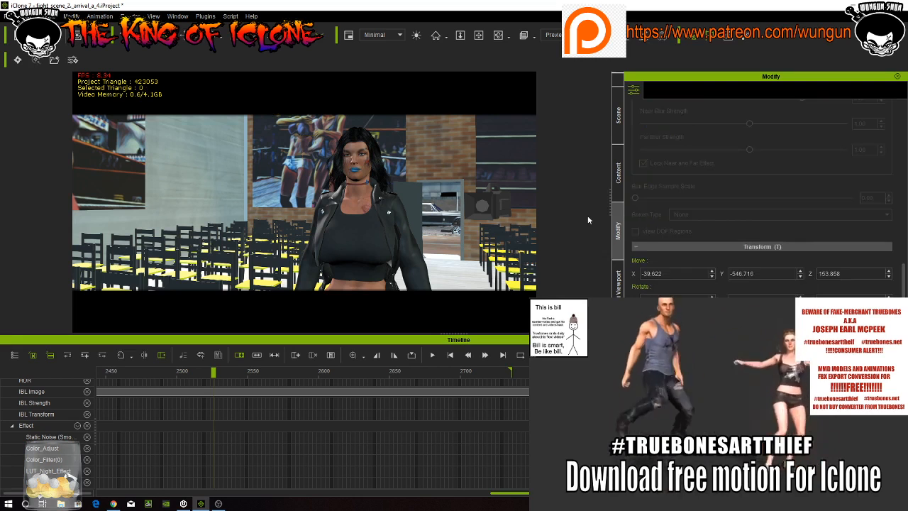
click(367, 207)
click(367, 207)
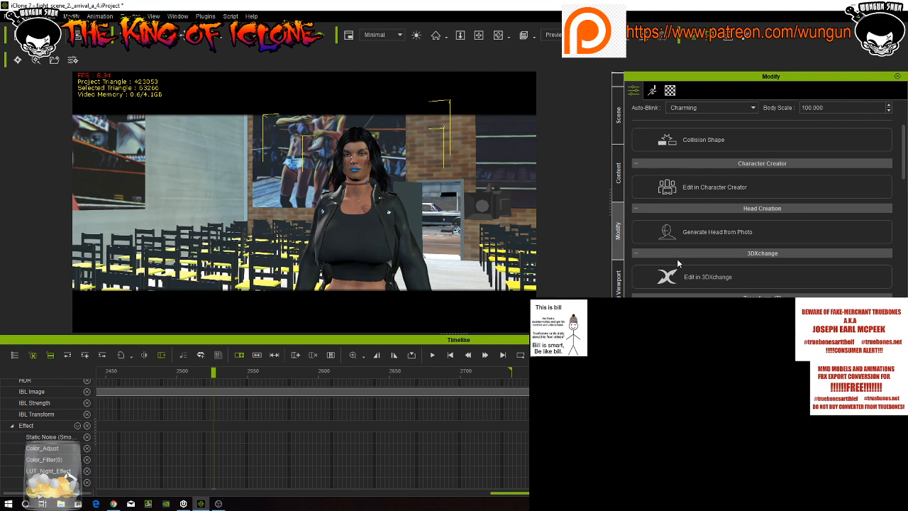
Scroll her attributes down to the Spring section showing RL_G6_R_RibsTwist off
scroll(686, 252, up, 2)
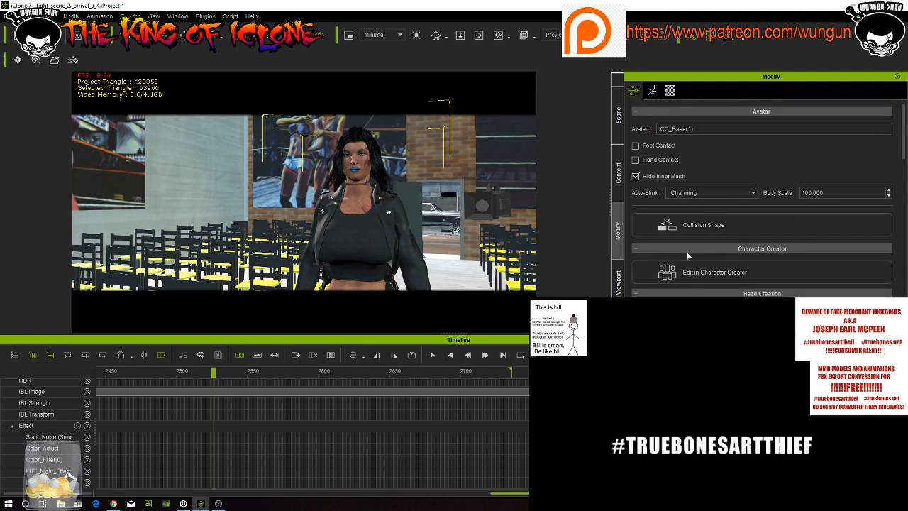
scroll(701, 222, down, 2)
scroll(702, 225, down, 5)
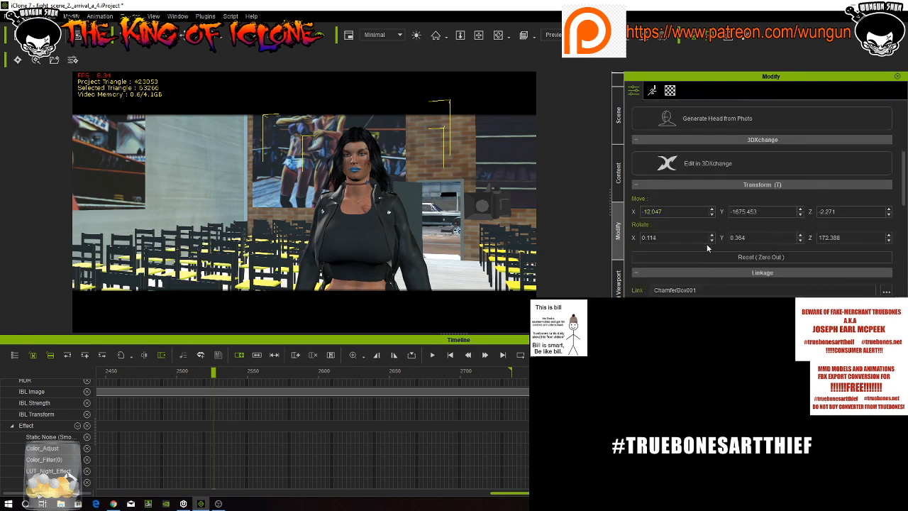
scroll(706, 245, down, 5)
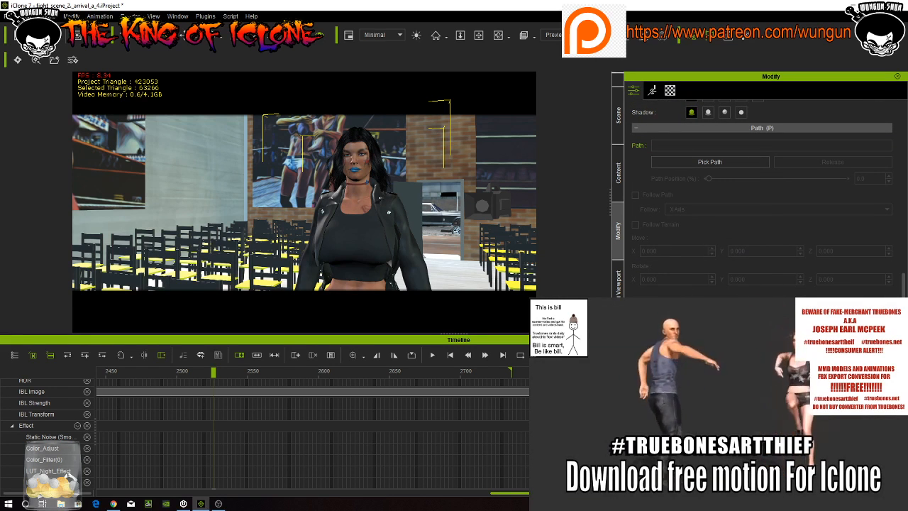
scroll(706, 269, down, 3)
scroll(710, 268, down, 2)
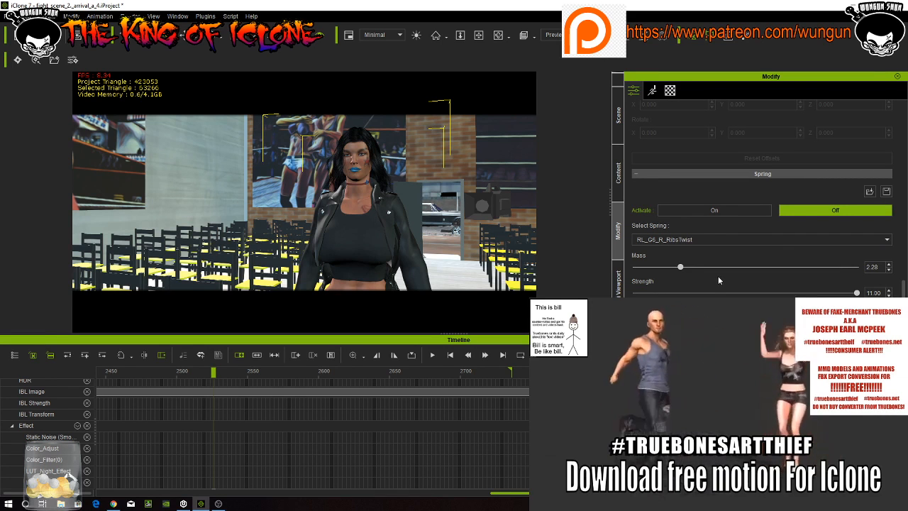
Turn on the RL_G6_R_RibsTwist and RL_G6_L_RibsTwist springs
click(689, 214)
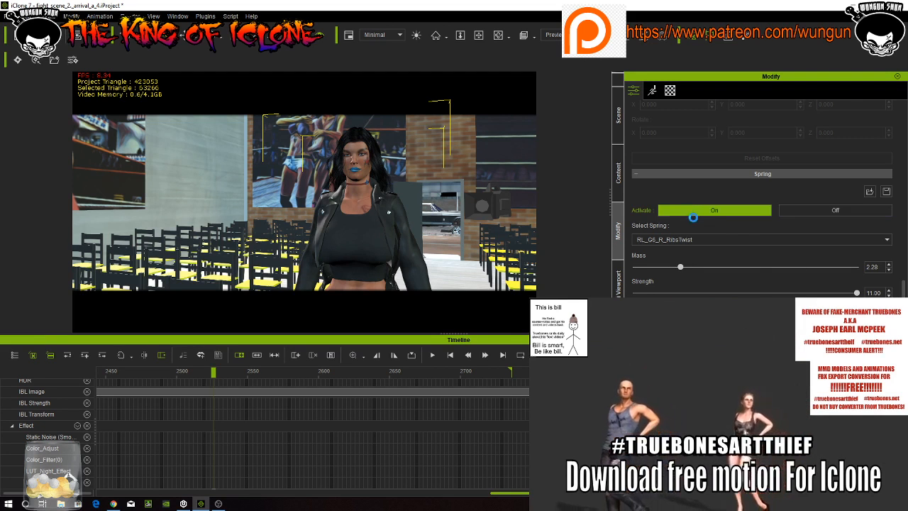
click(705, 239)
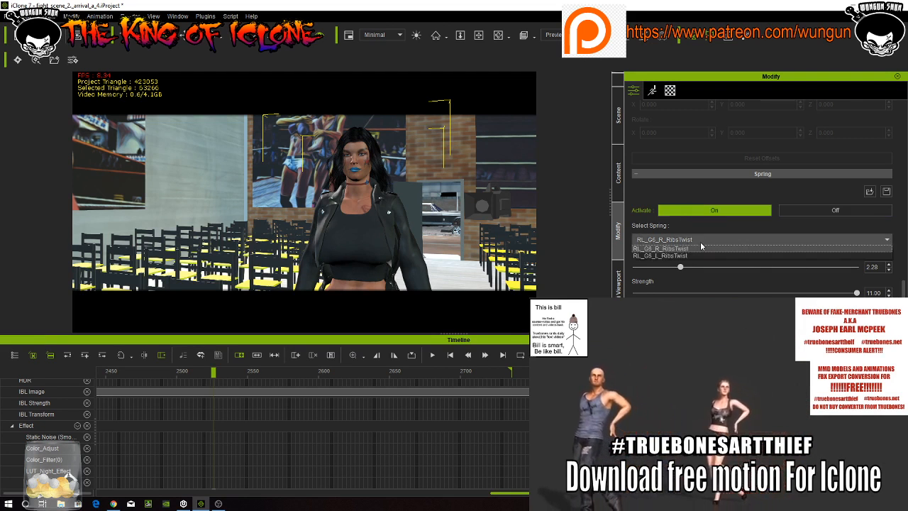
click(701, 250)
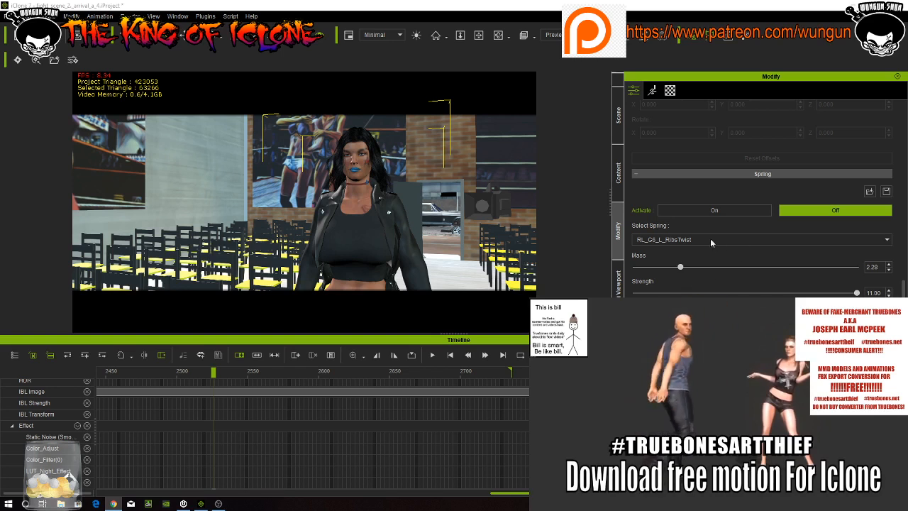
click(707, 211)
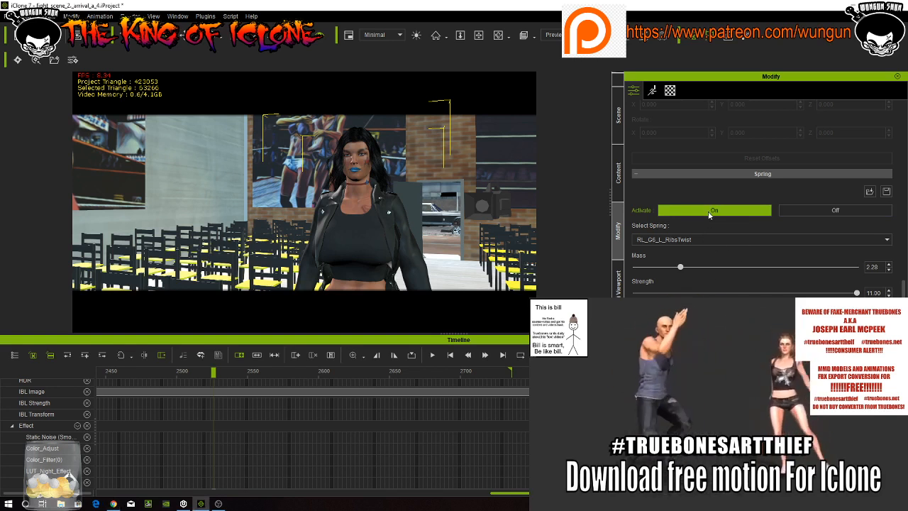
Play the animation to preview the springs, replaying from around frame 2400
click(432, 355)
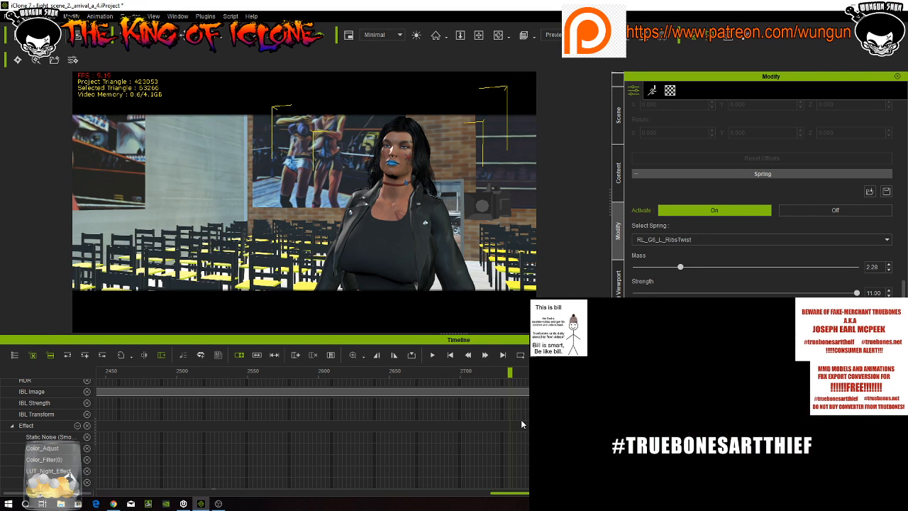
click(485, 373)
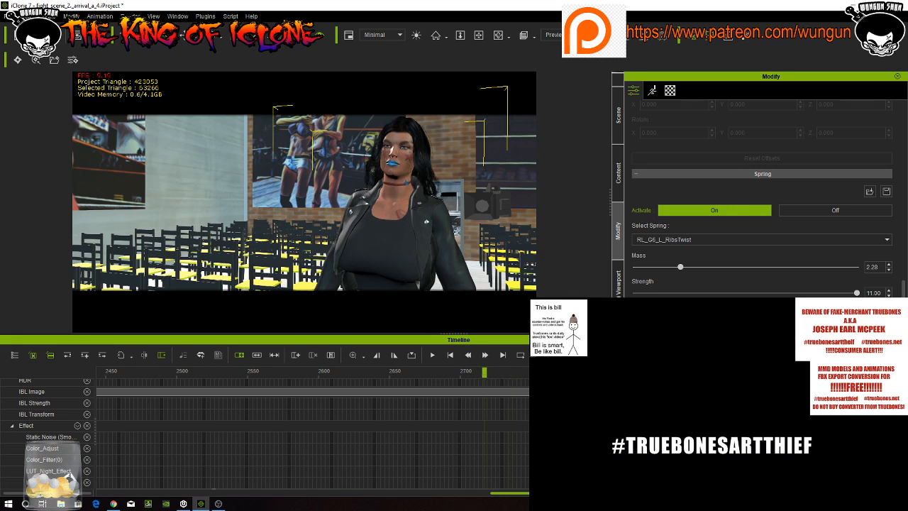
scroll(312, 434, down, 6)
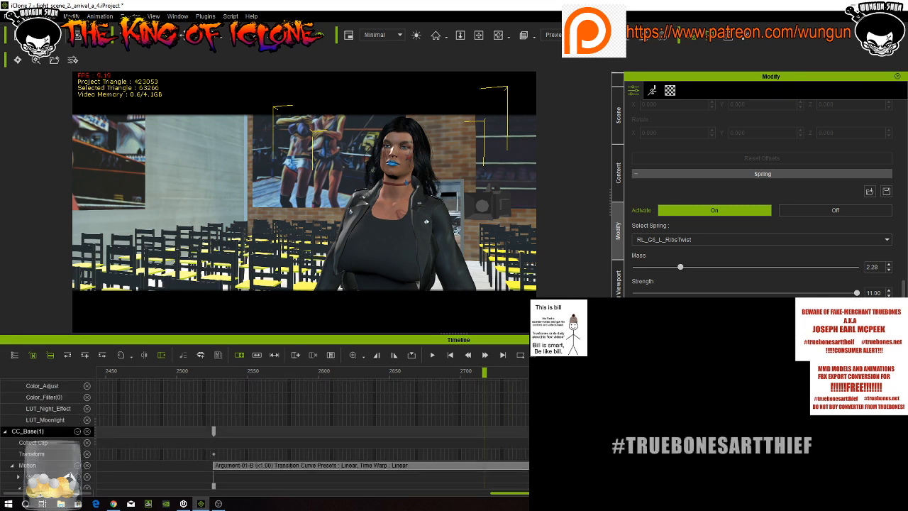
scroll(312, 434, up, 4)
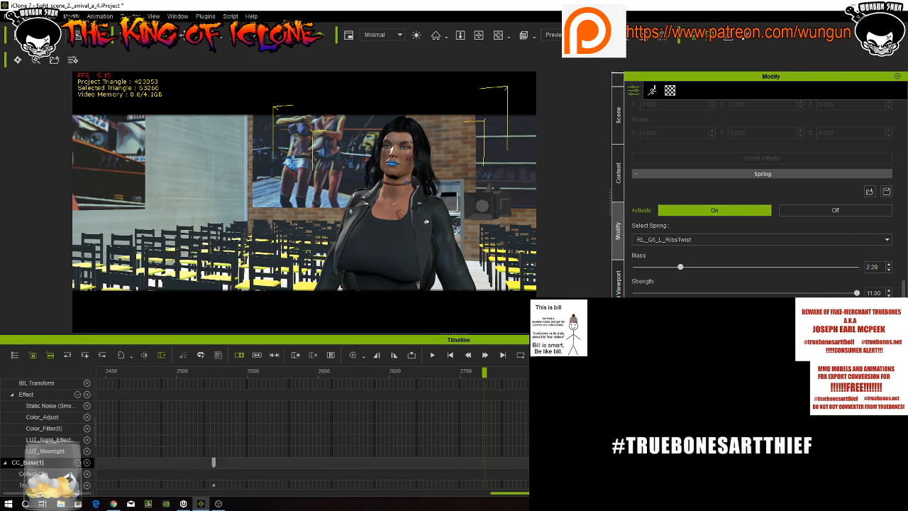
ctrl+scroll(312, 434, down, 10)
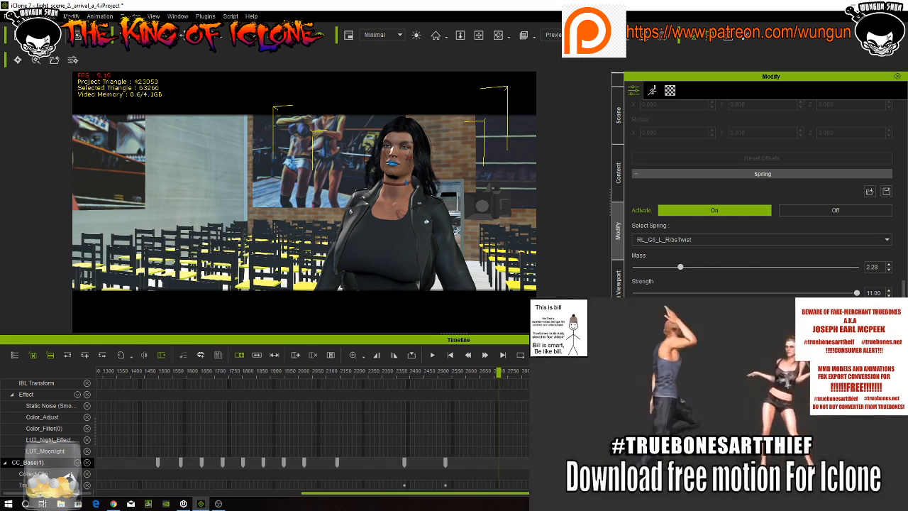
click(407, 371)
click(432, 355)
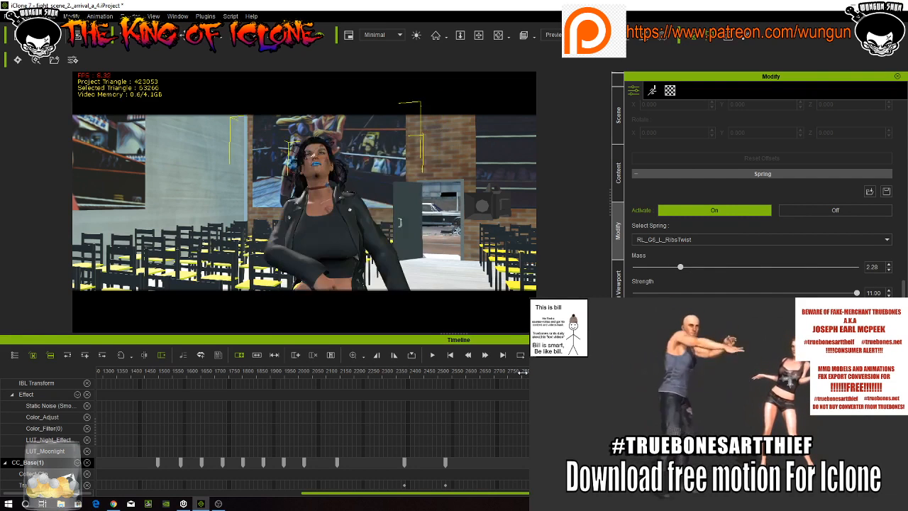
Scrub to around frame 2300 and orbit to a low angle looking up at the woman
drag(528, 370, 408, 370)
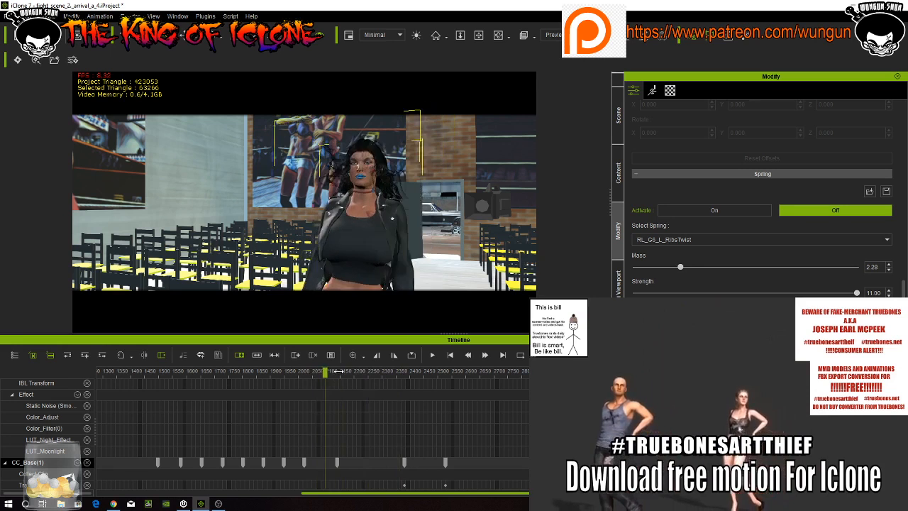
drag(346, 371, 473, 397)
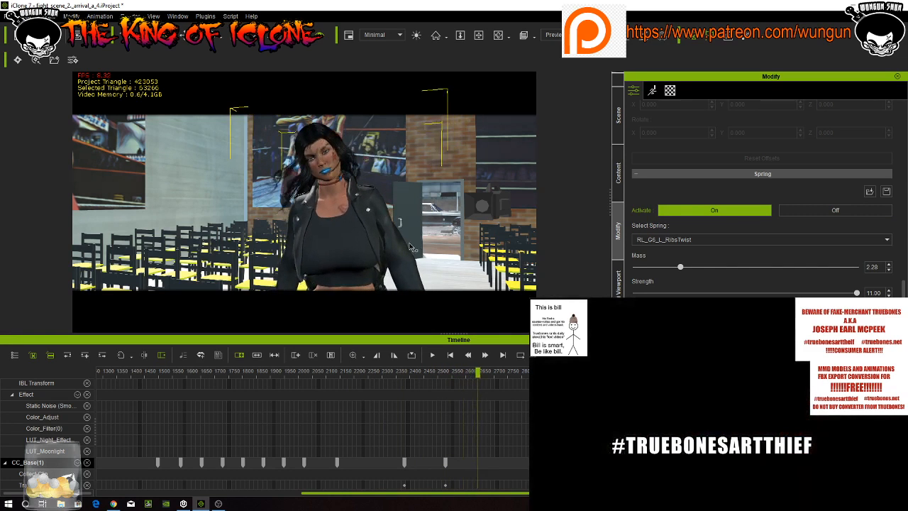
scroll(410, 247, up, 3)
drag(410, 259, 413, 316)
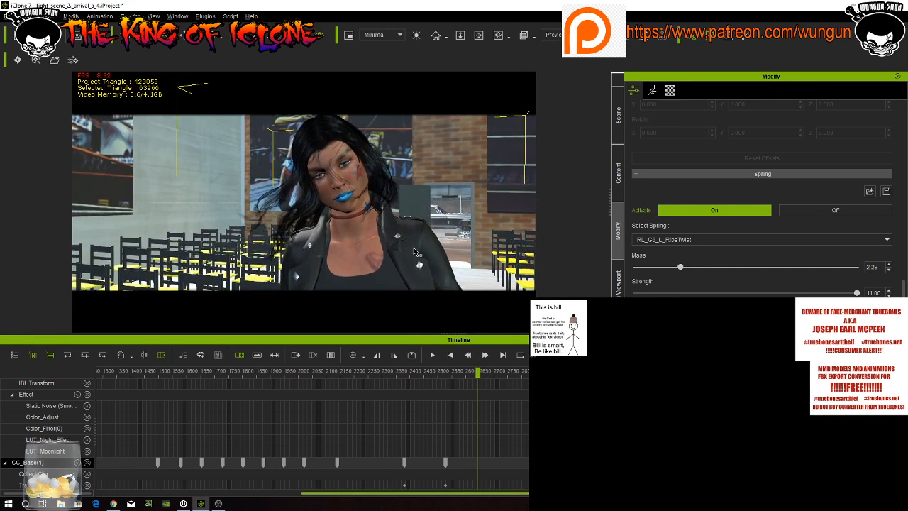
right_drag(414, 251, 405, 186)
middle_drag(405, 186, 424, 194)
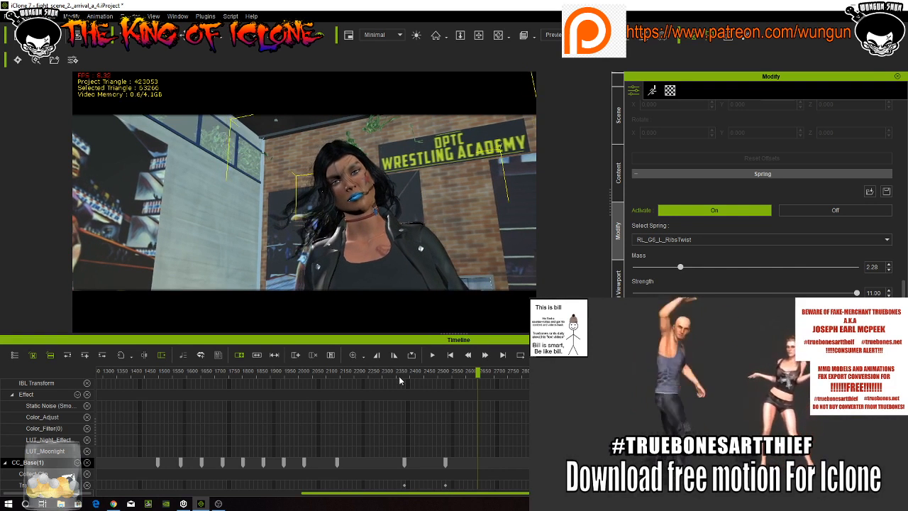
Step from frame 2300 to about 2420, shift the woman left in view, and play
click(379, 376)
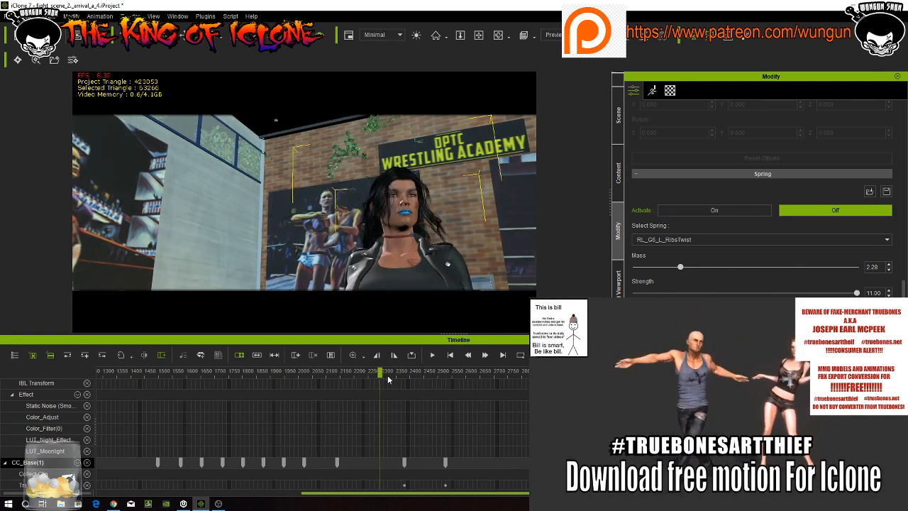
drag(387, 379, 499, 376)
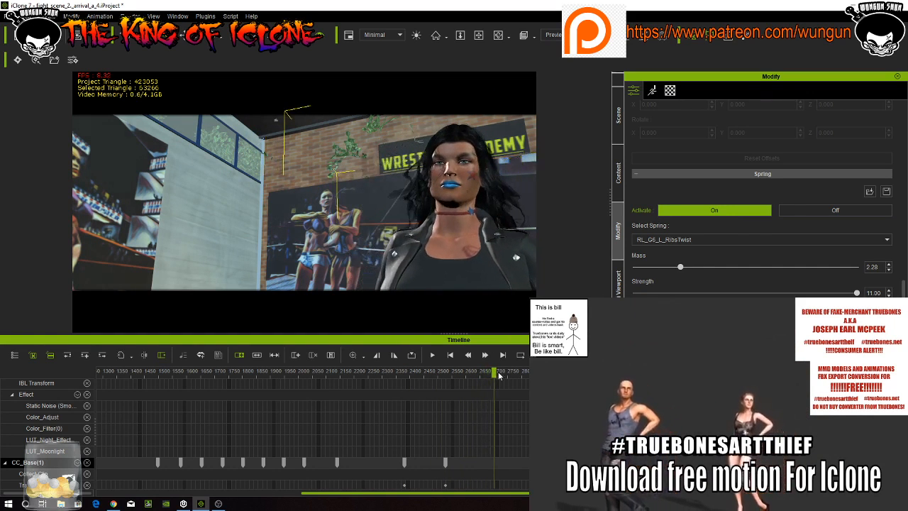
middle_drag(473, 249, 320, 252)
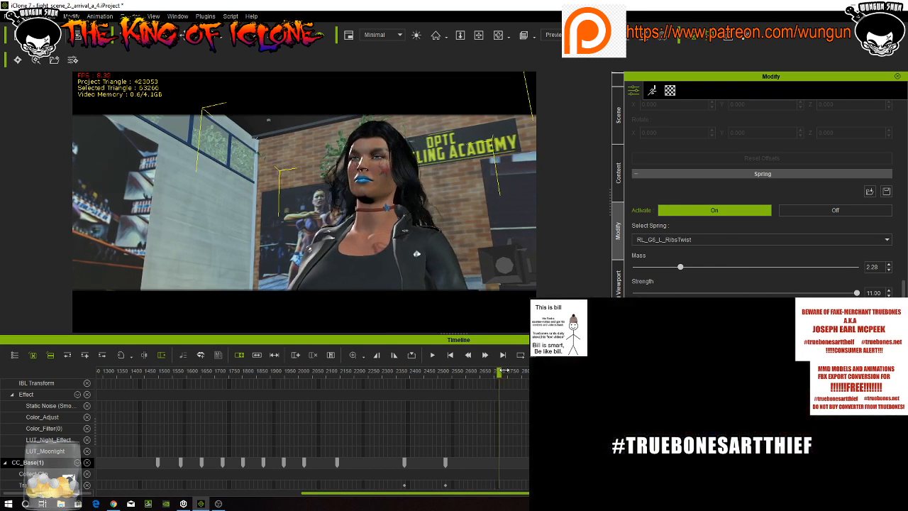
key(space)
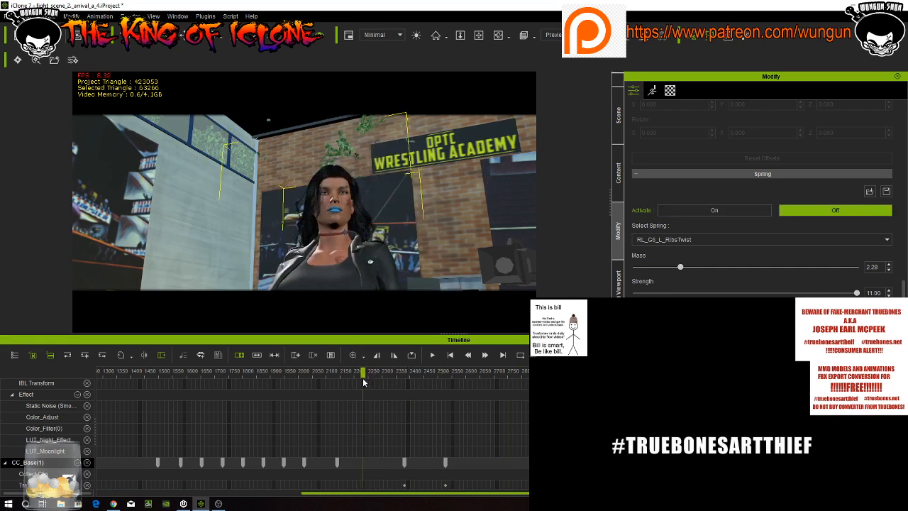
Select the Switcher track and scrub near frame 2500 to preview its camera cuts
scroll(492, 394, up, 4)
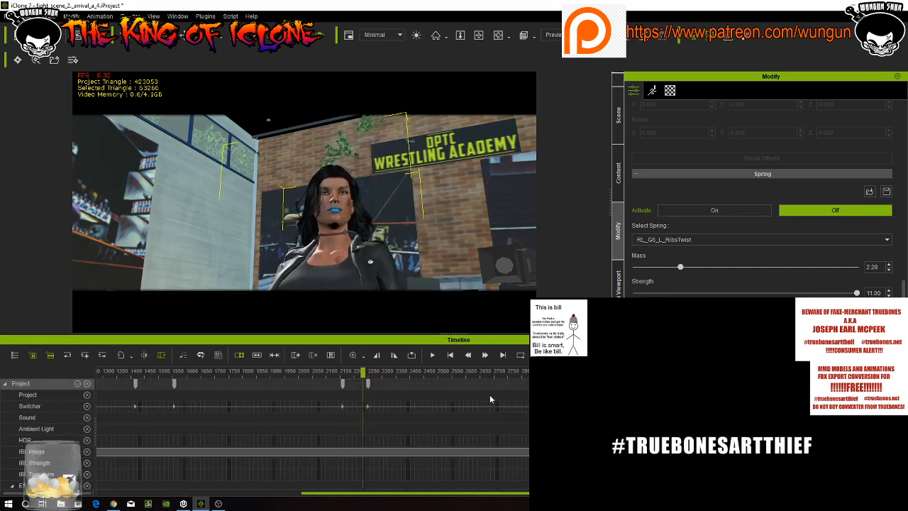
scroll(490, 394, down, 5)
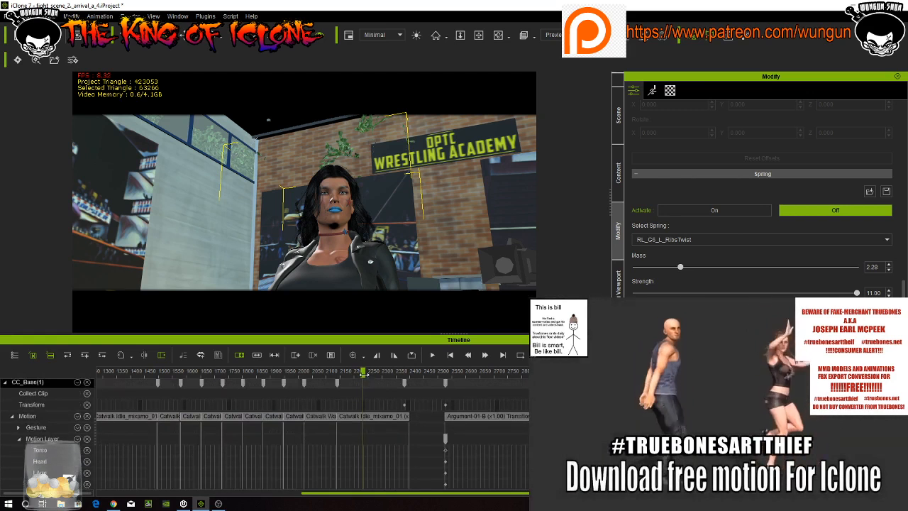
drag(363, 374, 523, 390)
scroll(504, 386, up, 5)
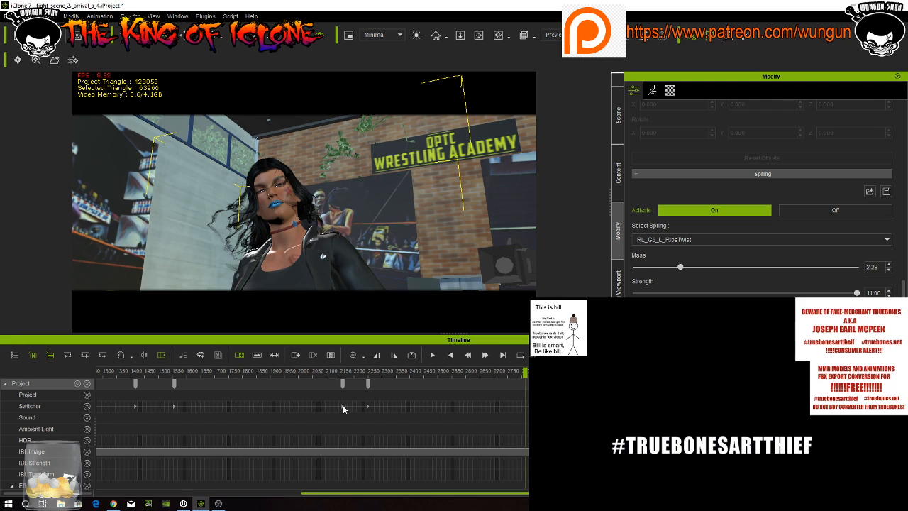
click(525, 408)
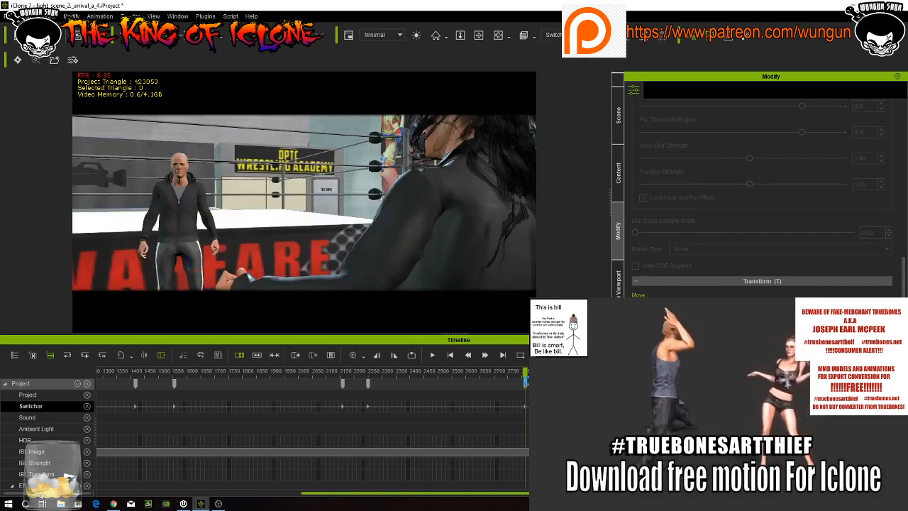
mouse_move(525, 373)
mouse_down()
mouse_move(426, 370)
mouse_move(545, 382)
mouse_move(516, 382)
mouse_up()
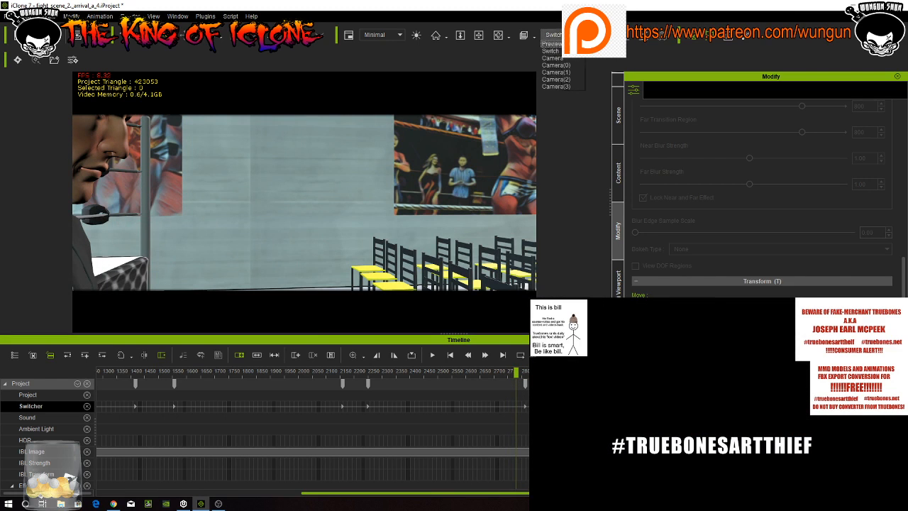
Switch to the Preview camera at an earlier frame and create a new camera from that view
click(554, 44)
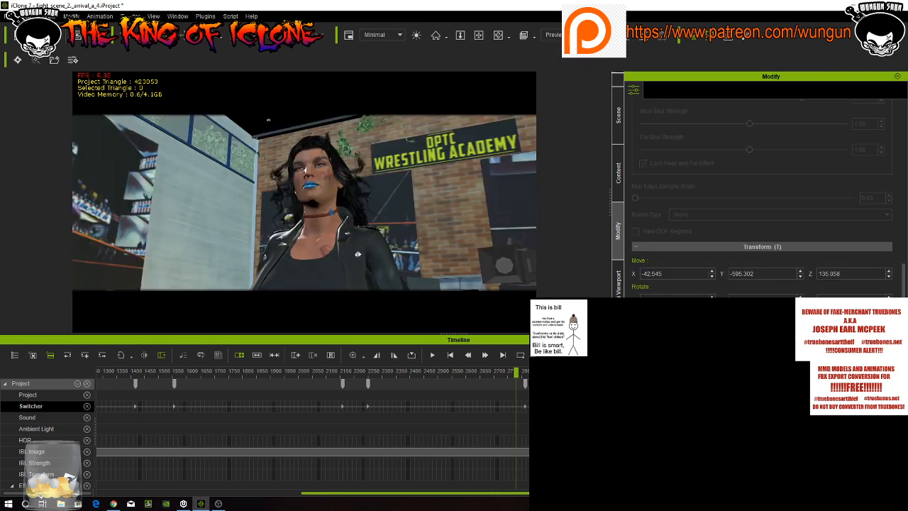
drag(518, 376, 458, 373)
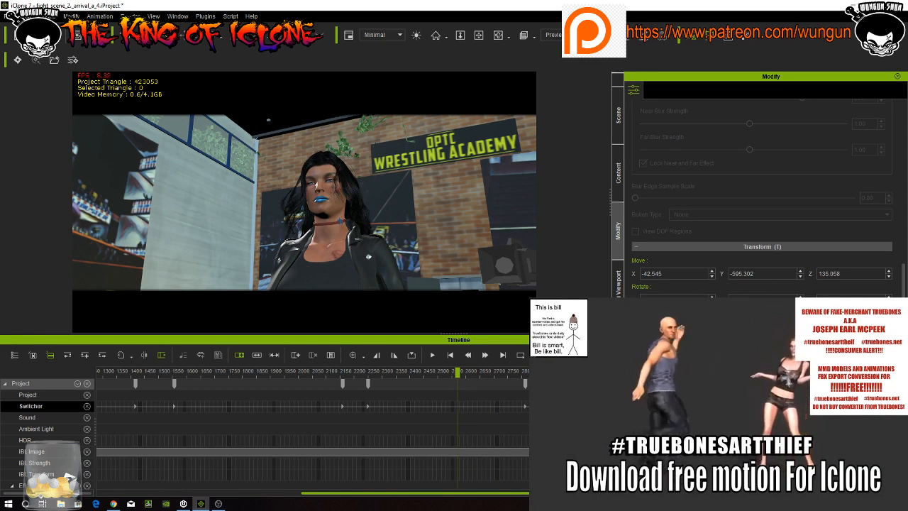
click(49, 16)
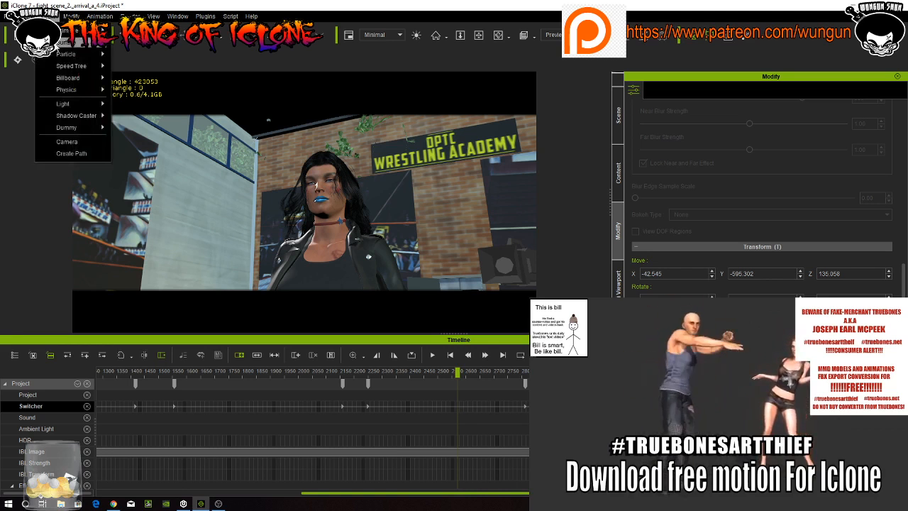
mouse_move(62, 54)
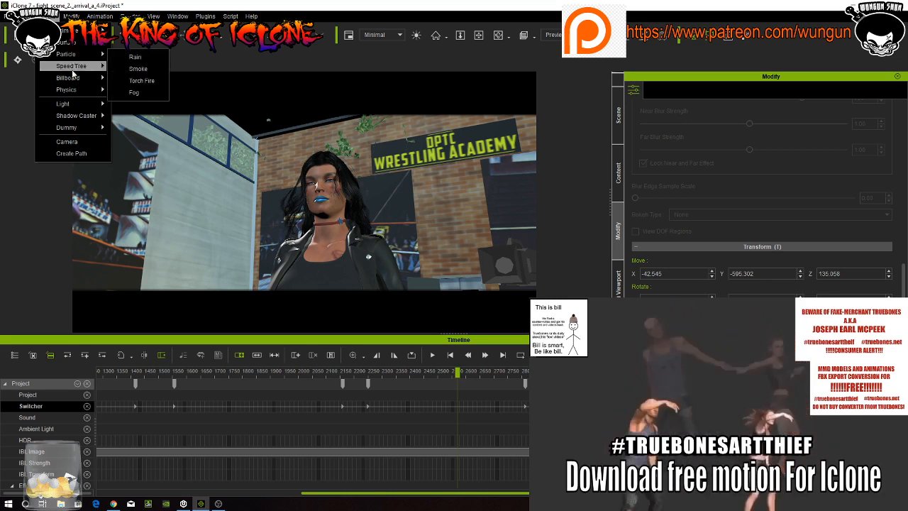
mouse_move(73, 78)
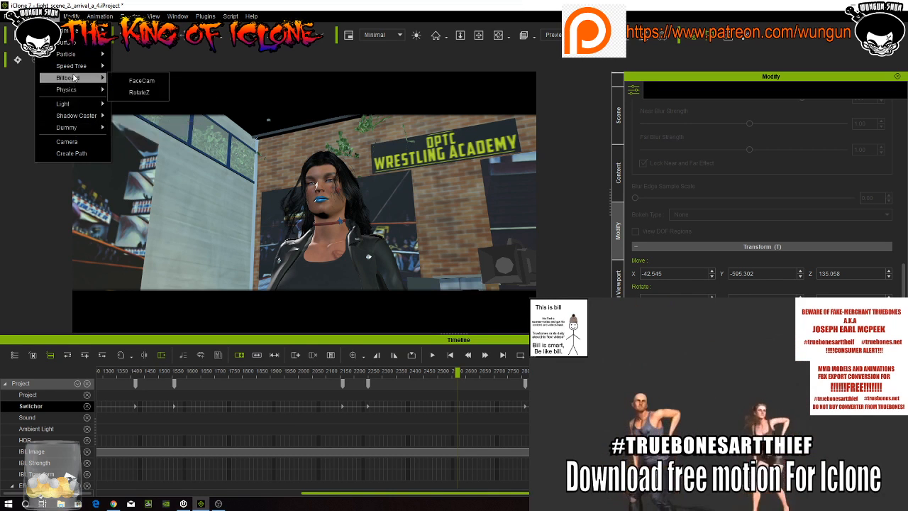
mouse_move(79, 128)
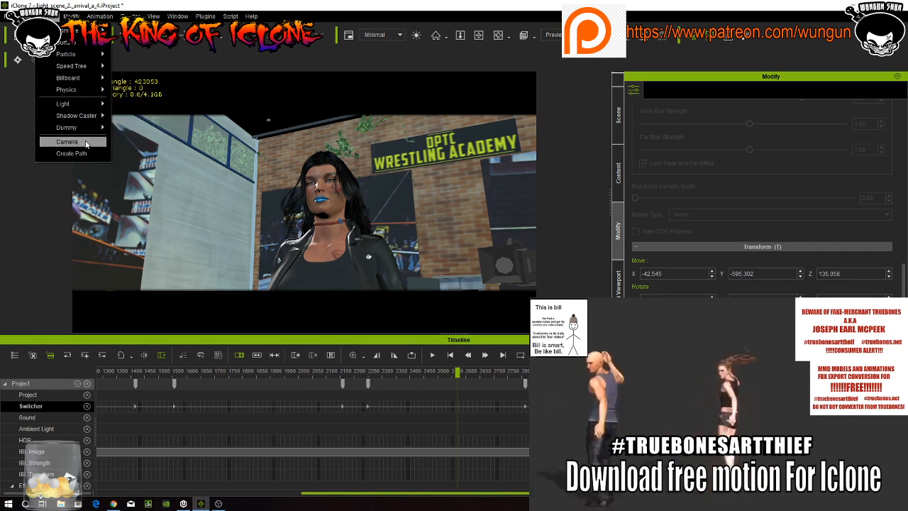
click(86, 143)
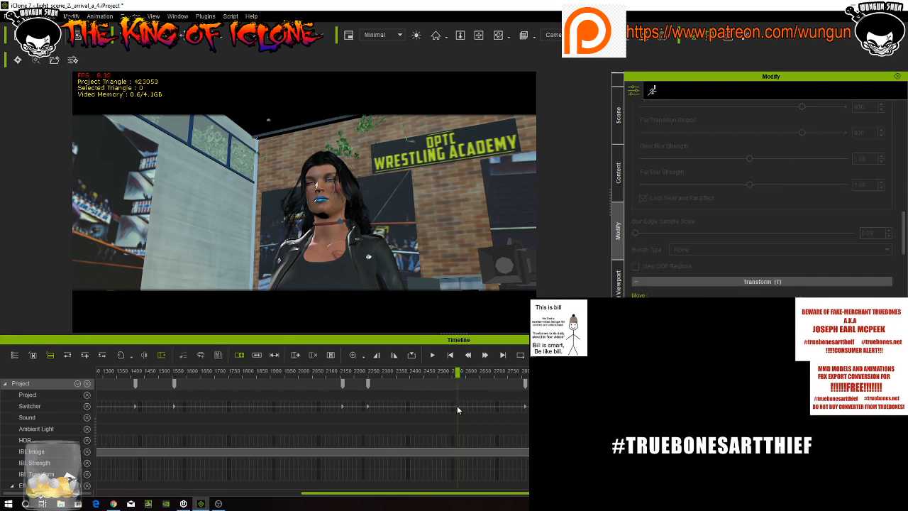
Add a Switcher cut to the new camera at the playhead and scrub around it to compare shots
click(458, 409)
right_click(457, 409)
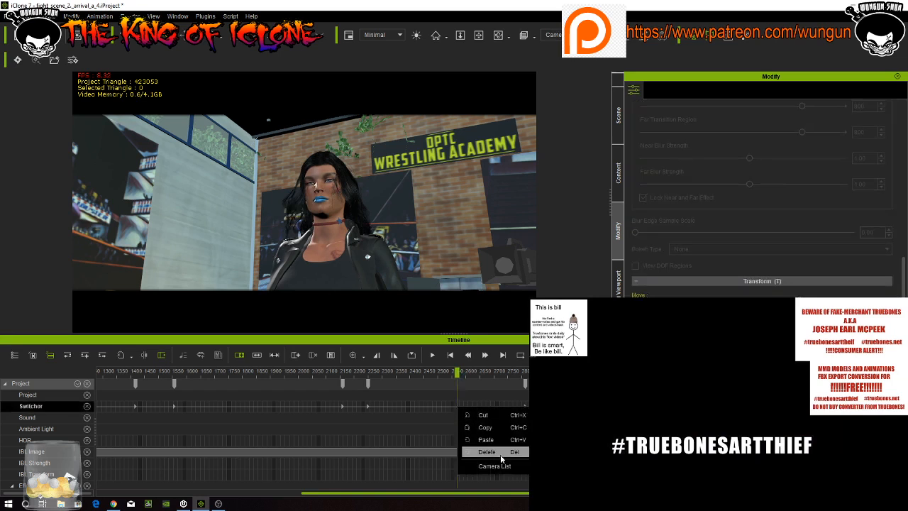
click(567, 467)
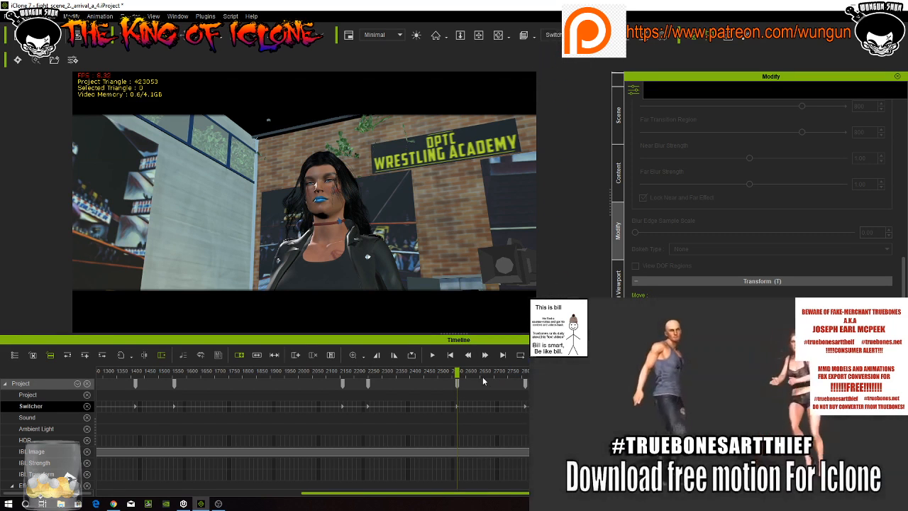
drag(456, 372, 570, 377)
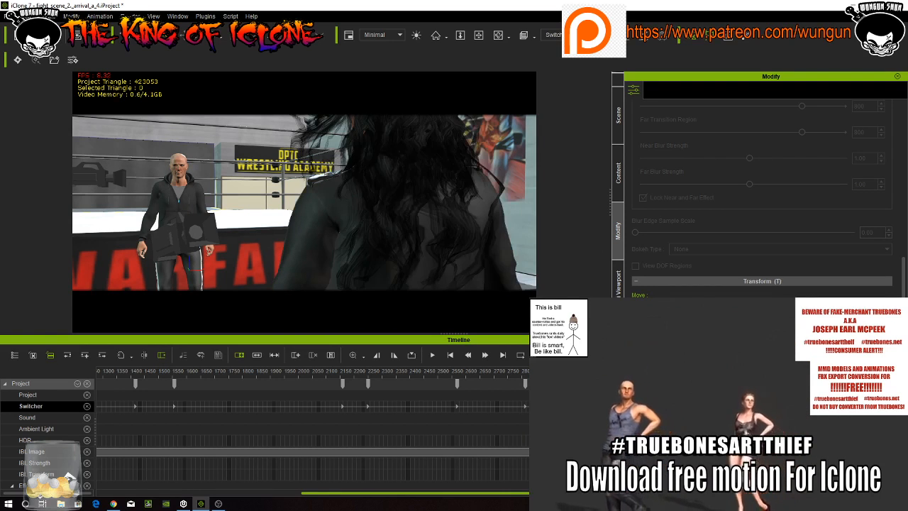
drag(571, 377, 573, 376)
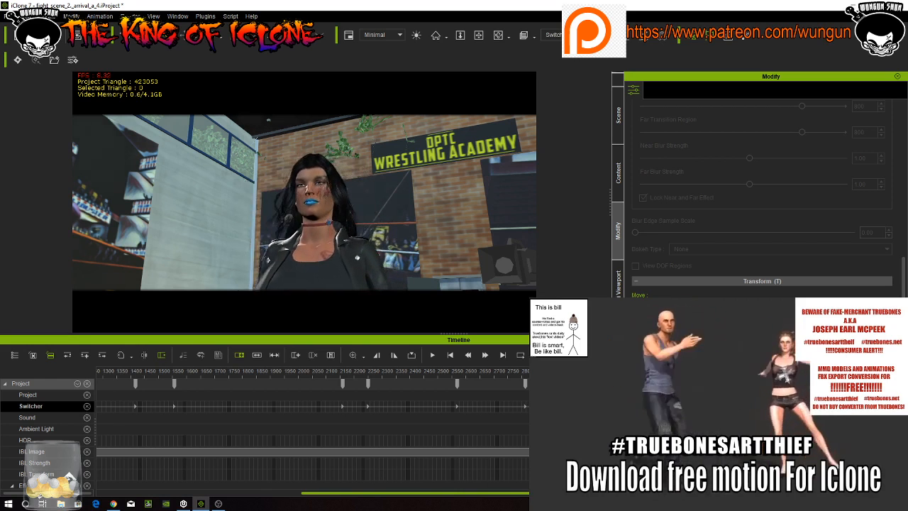
drag(539, 384, 627, 391)
click(29, 418)
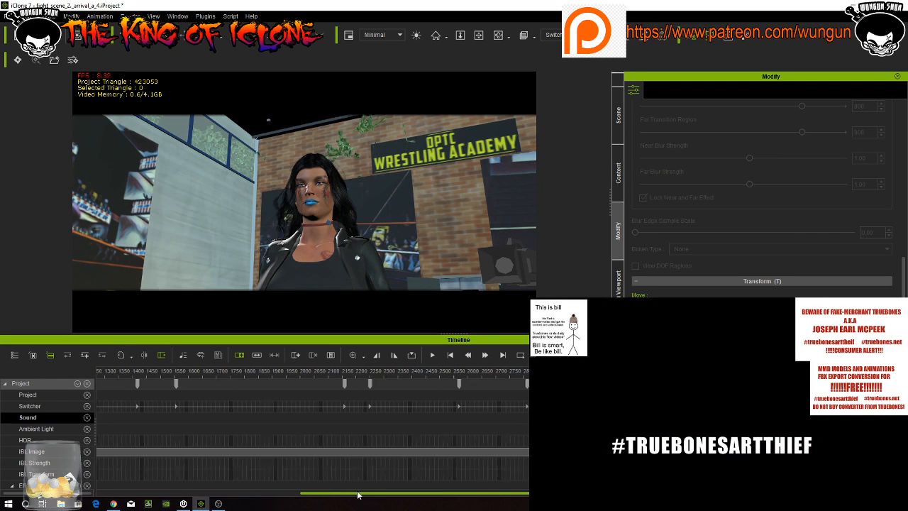
Play the scene from the start, stop near frame 1240, then scrub ahead to about frame 1790
drag(358, 494, 315, 495)
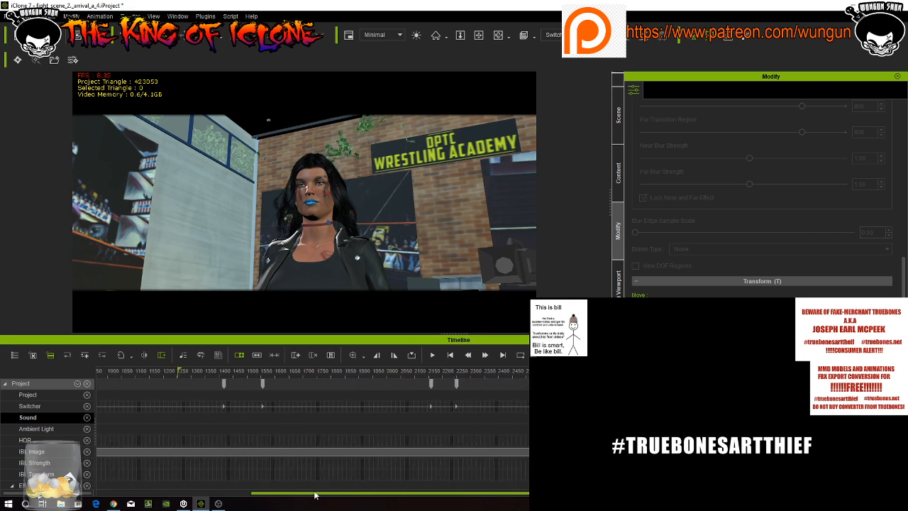
click(451, 354)
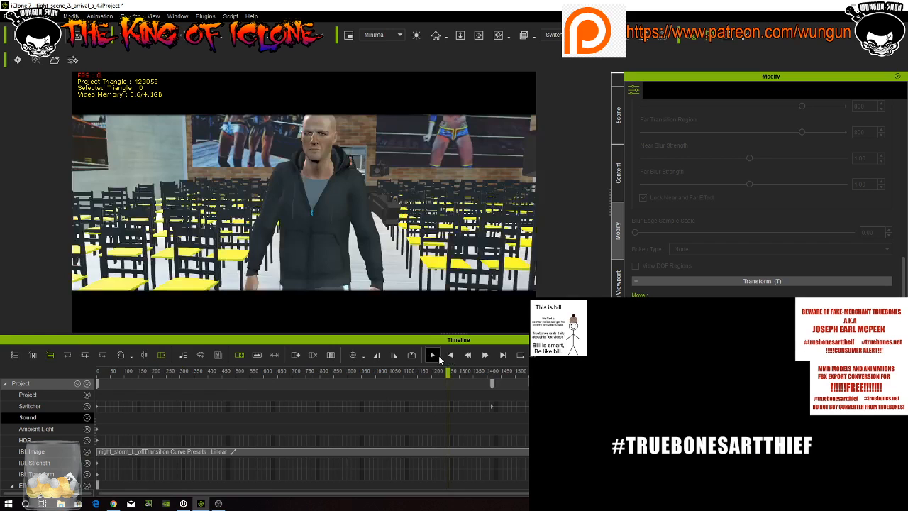
click(432, 356)
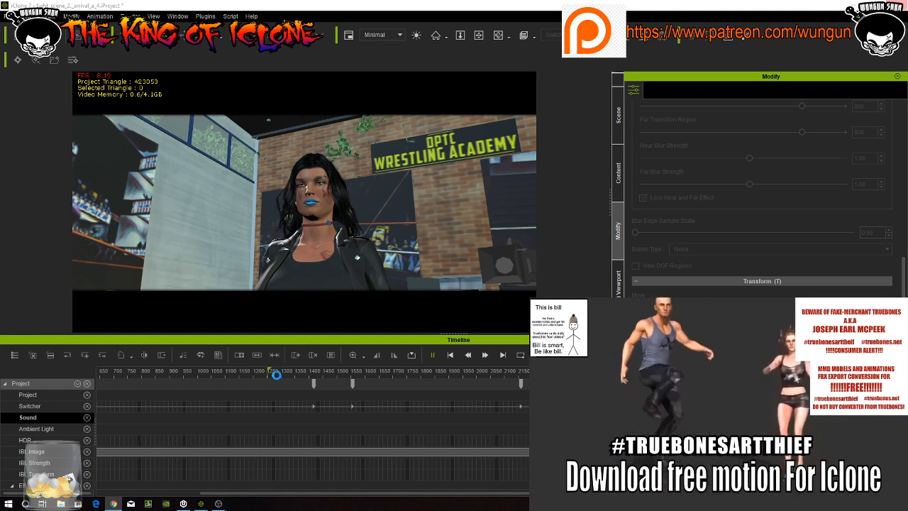
click(277, 374)
drag(276, 374, 423, 399)
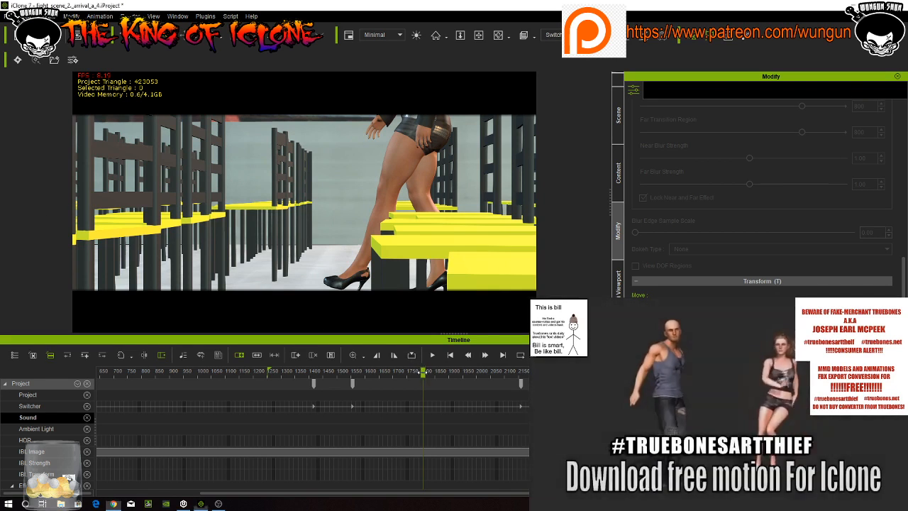
drag(419, 374, 592, 374)
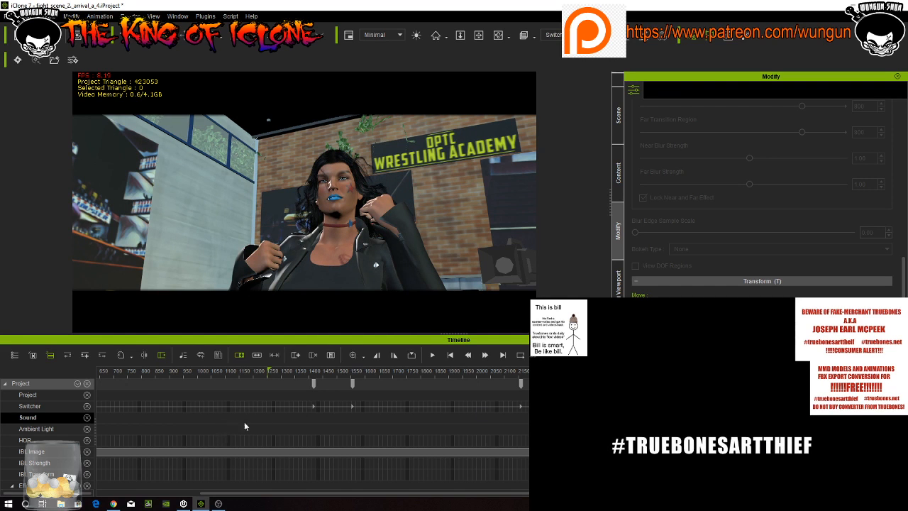
Select the woman CC_Base(1) and show her Animation tools down to Edit Motion Layer
scroll(353, 464, down, 5)
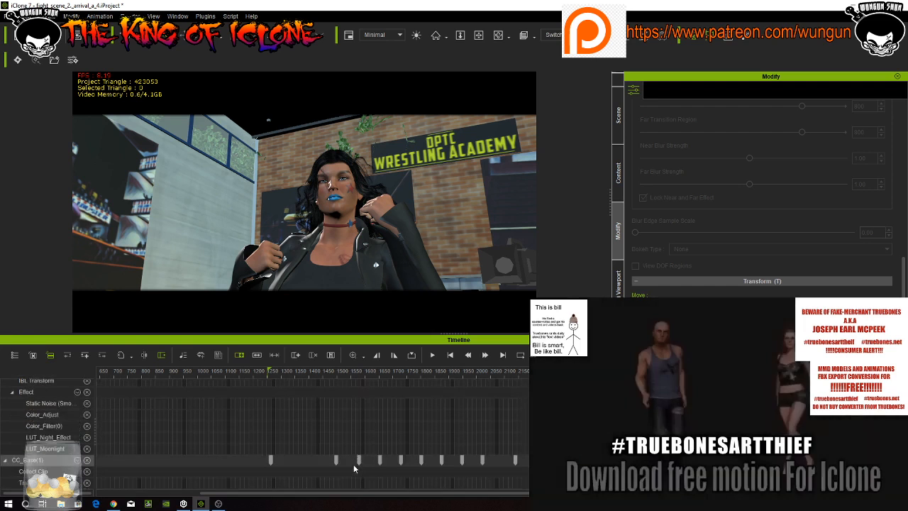
click(338, 211)
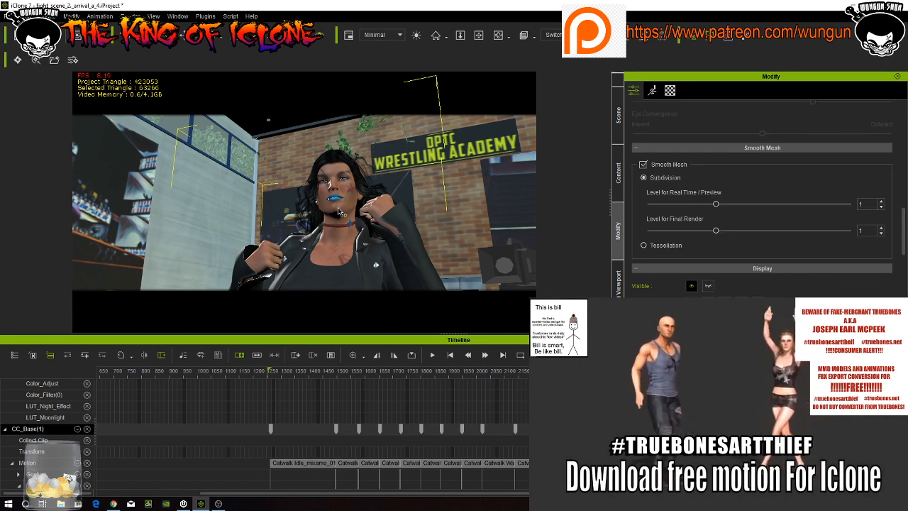
scroll(312, 439, down, 2)
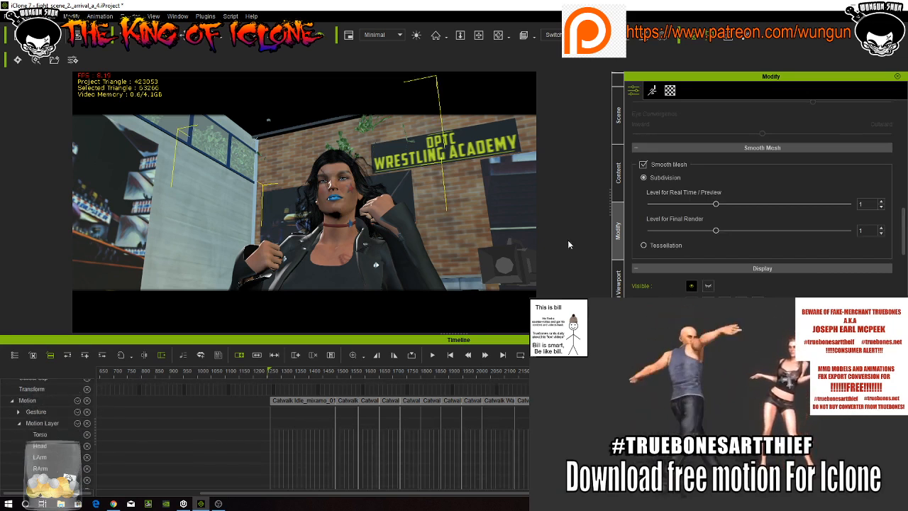
click(653, 90)
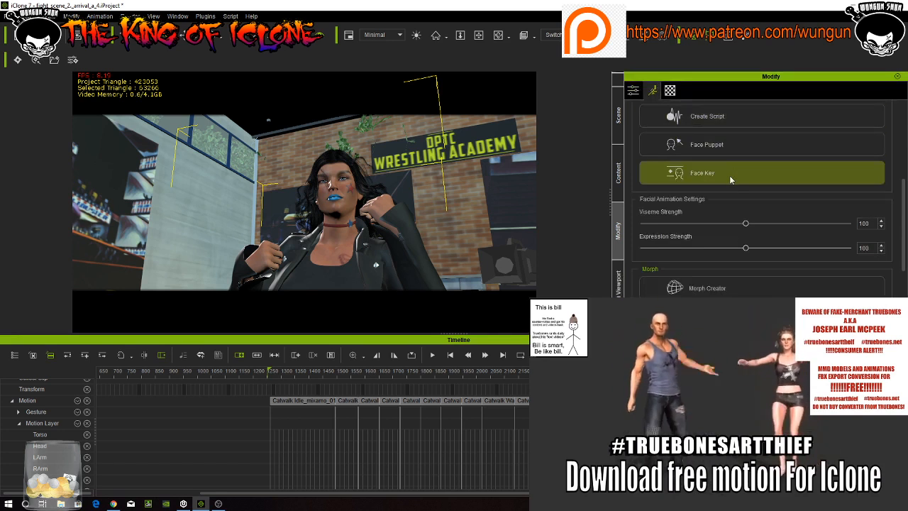
scroll(720, 150, up, 3)
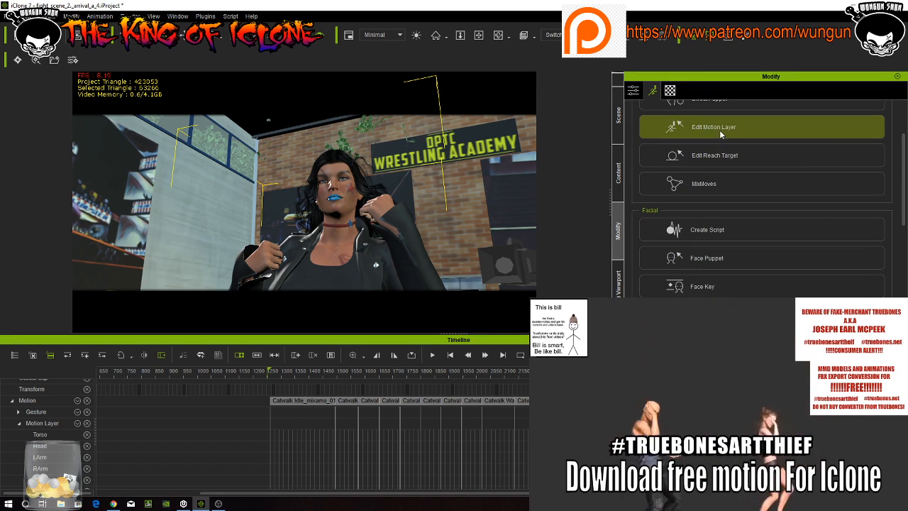
Open Edit Motion Layer for the woman and spread her left hand from a fist into extended fingers
click(719, 130)
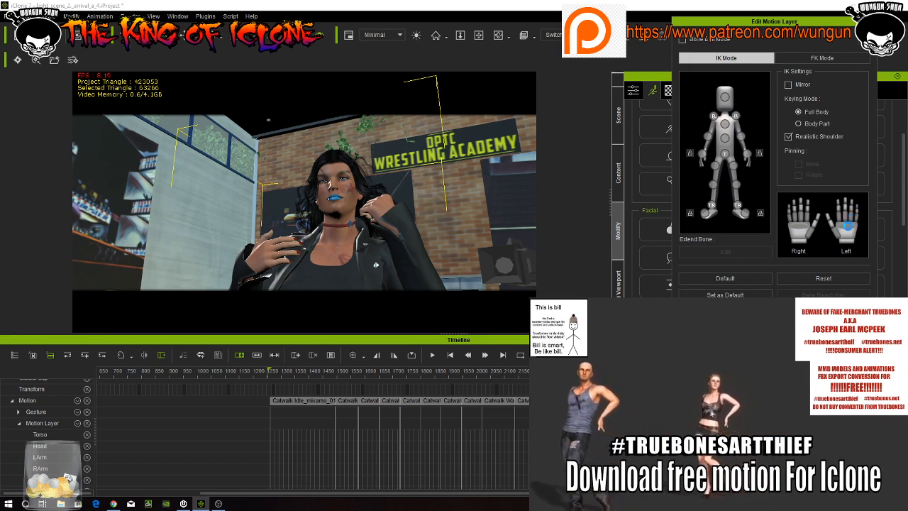
drag(849, 231, 847, 180)
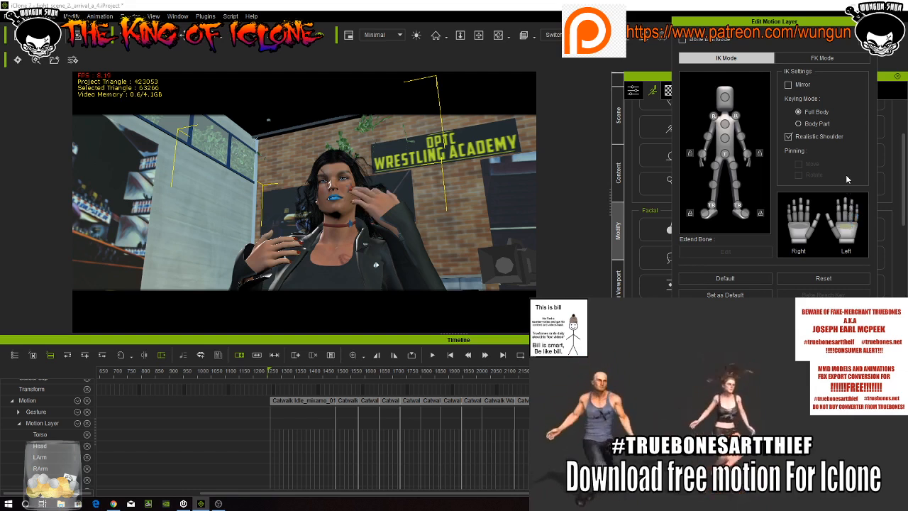
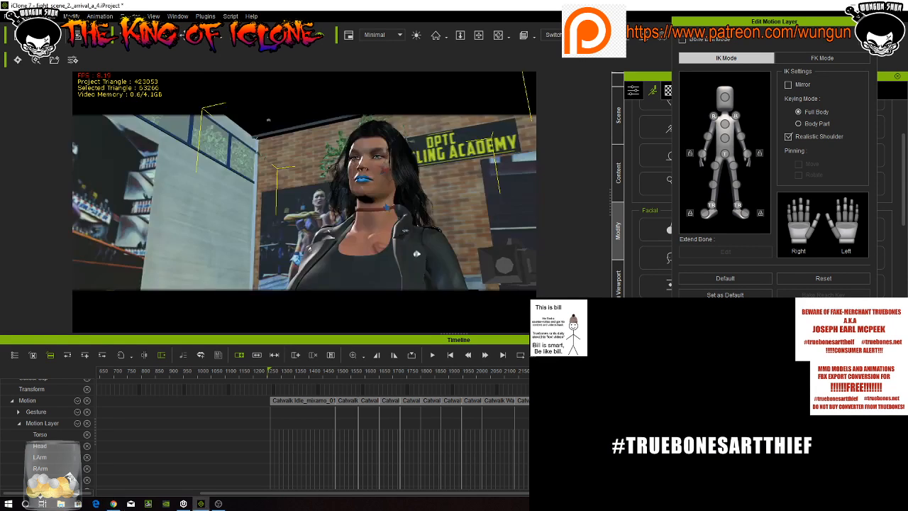
Replay the scene from about frame 1250, save the project, and maximize the Chrome window
drag(292, 371, 269, 377)
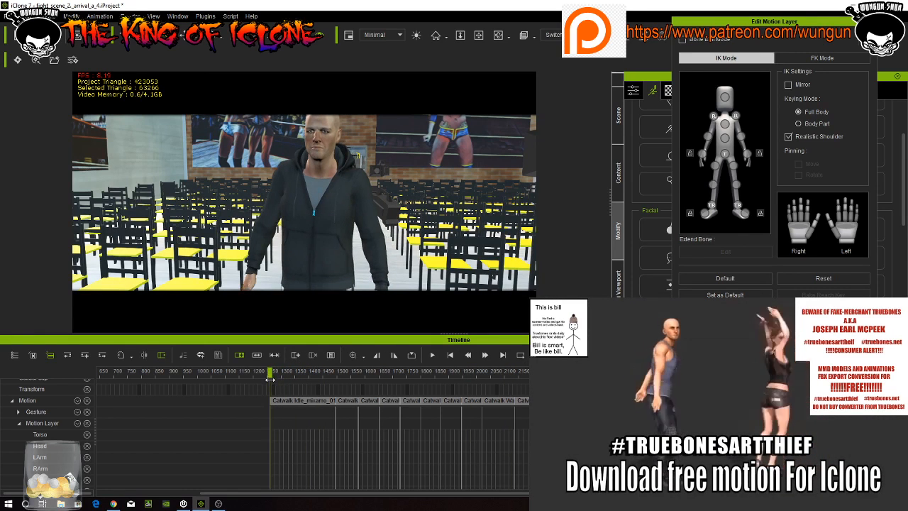
click(432, 355)
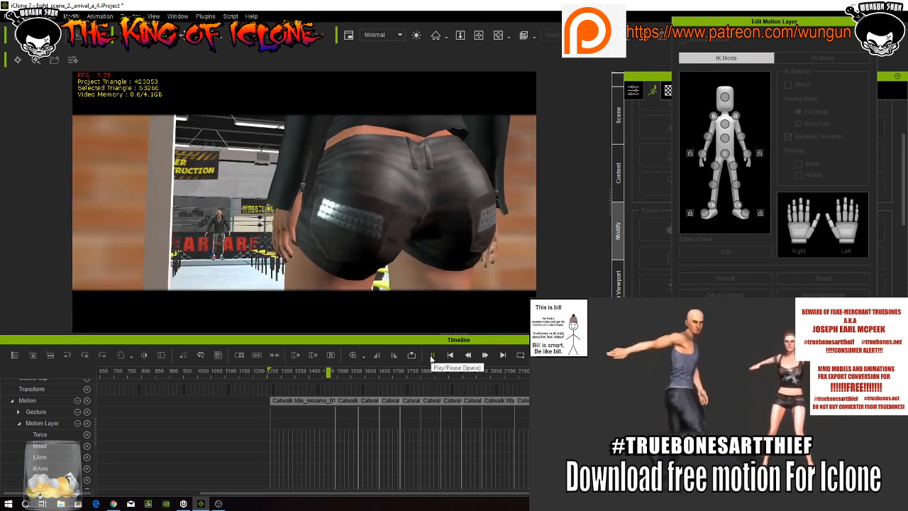
click(432, 354)
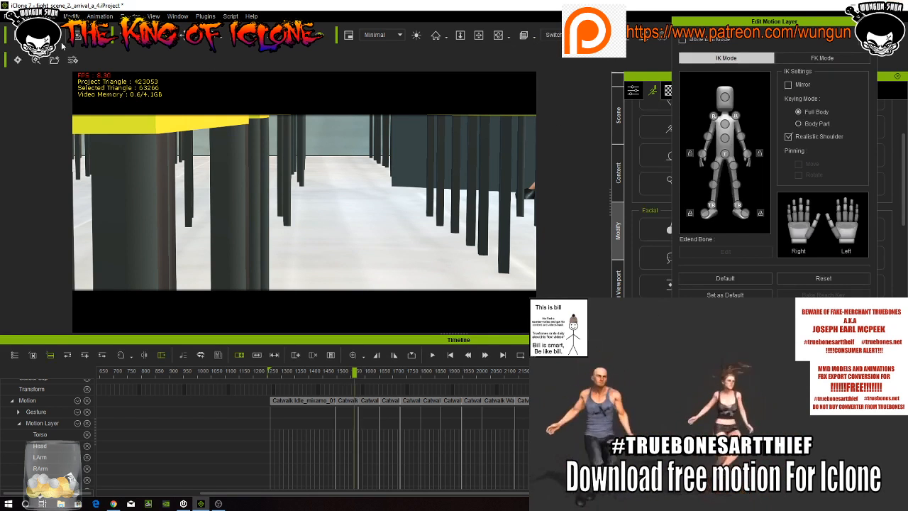
key(ctrl+s)
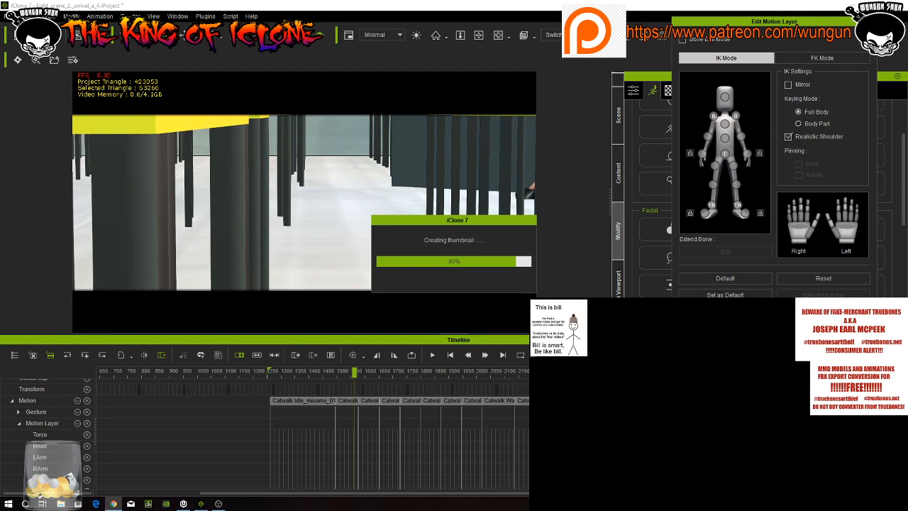
drag(0, 244, 450, 0)
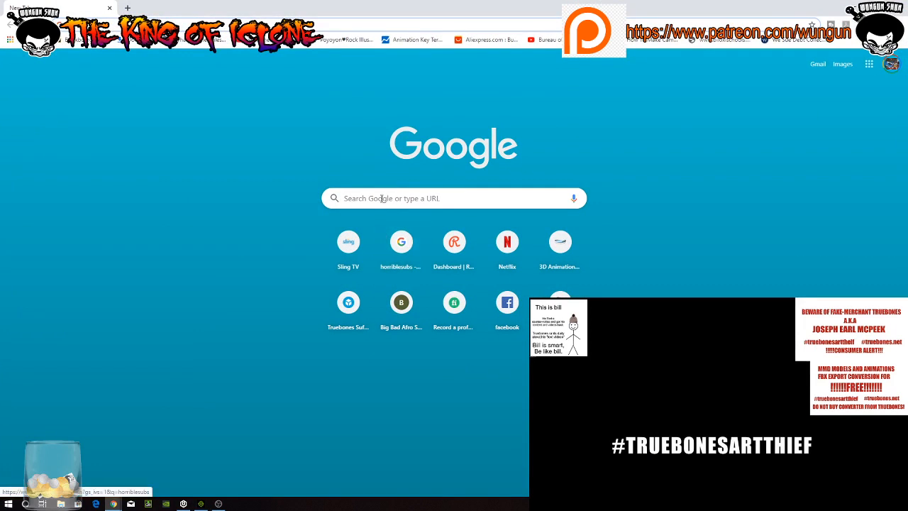
Search Google for the hijacker's name and open the Daily Illini 'Hijack Attempt Foiled by Delta Pilot' article
click(381, 199)
text(mcpeek)
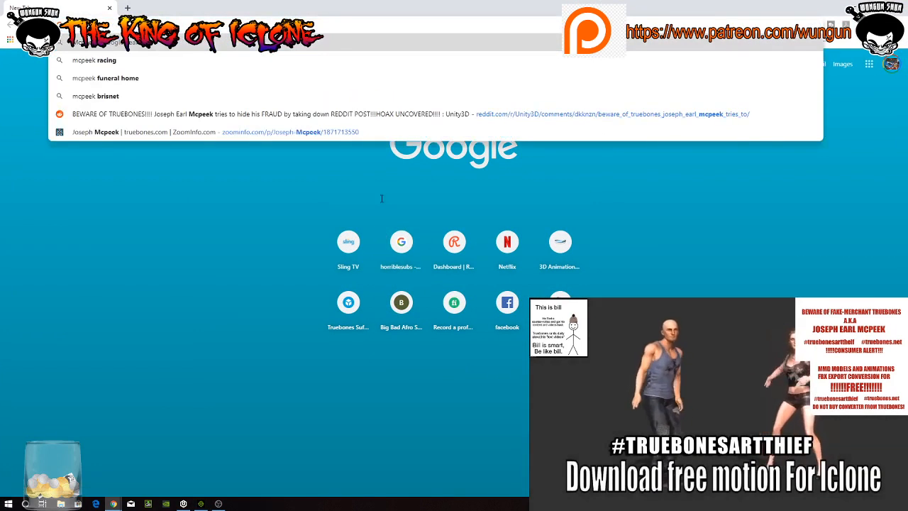
text( hip)
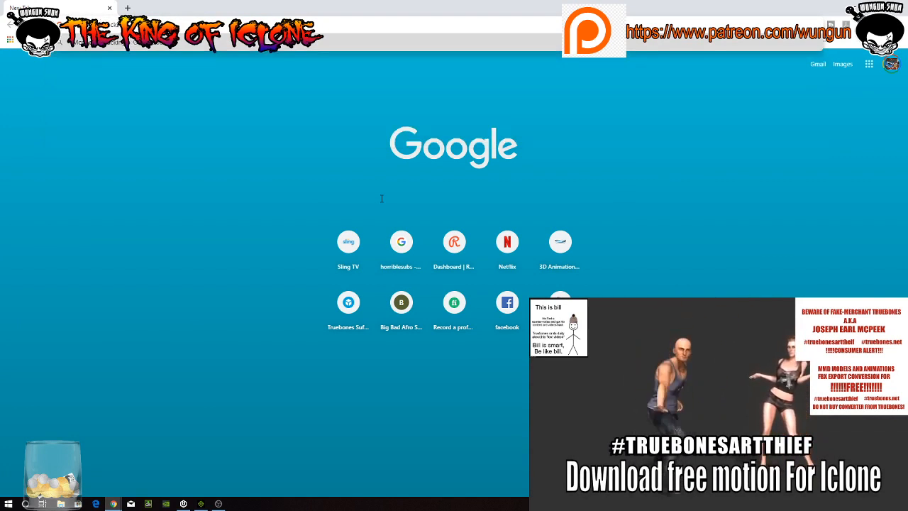
key(Return)
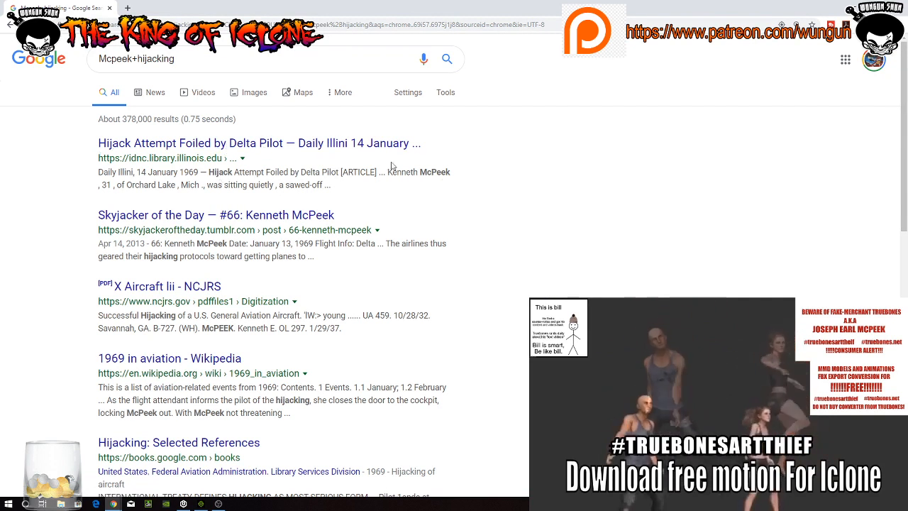
click(365, 144)
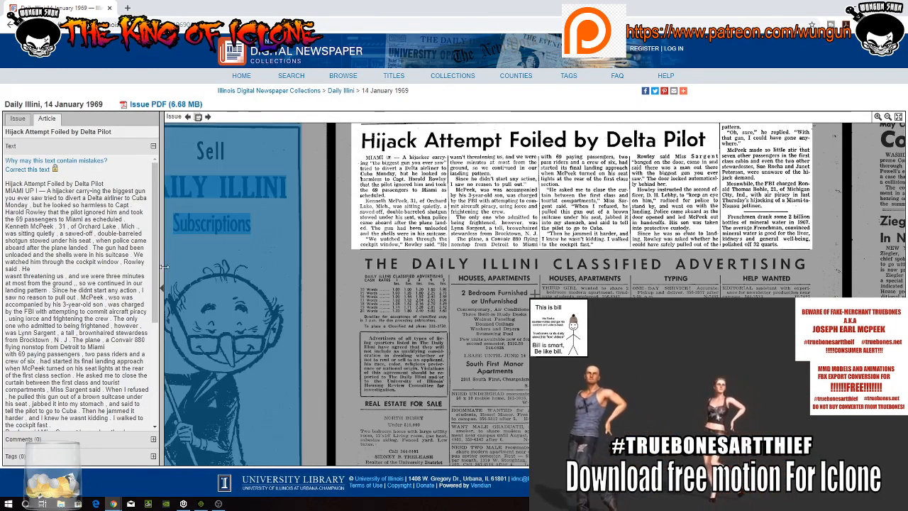
Widen the article's transcribed-text panel, zoom into the page scan, then go back to the results
drag(162, 268, 458, 270)
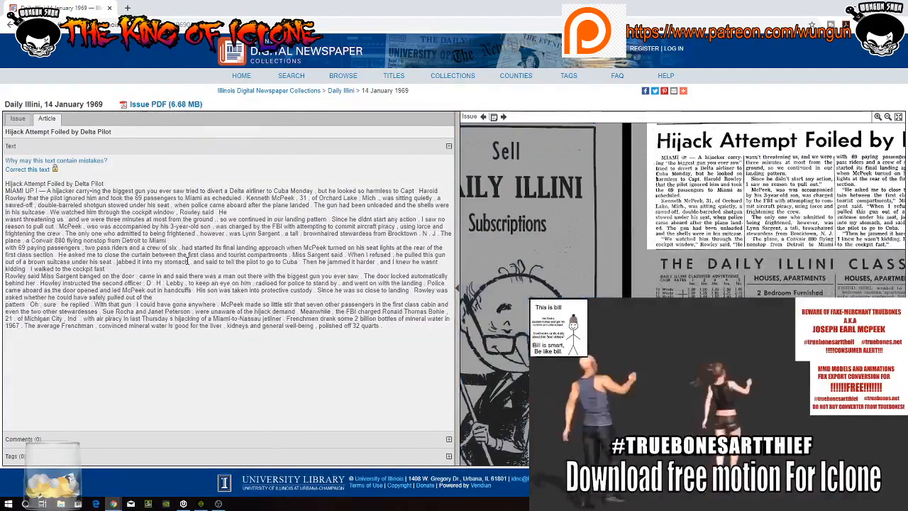
scroll(714, 227, up, 1)
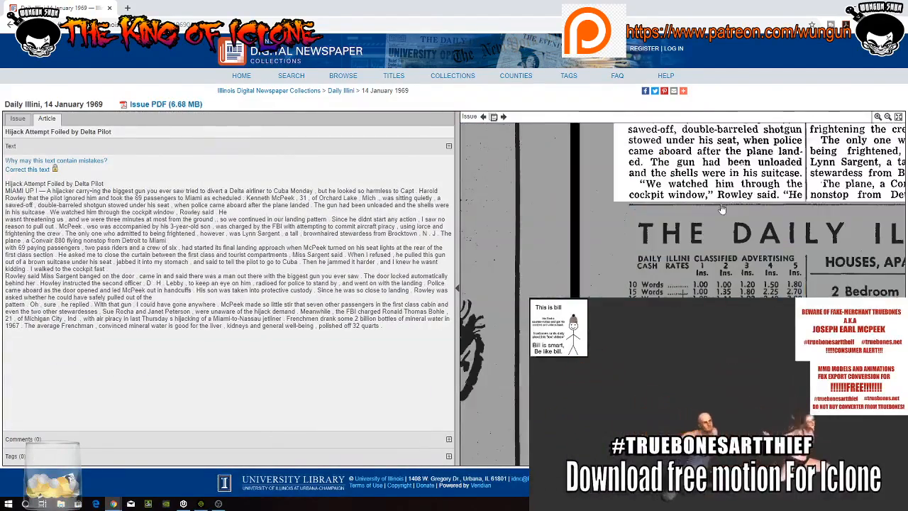
scroll(729, 200, up, 1)
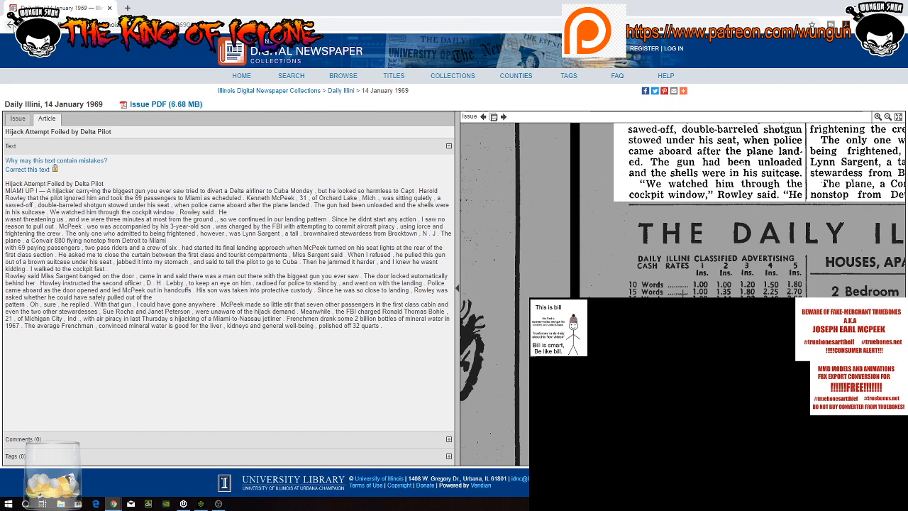
key(alt+Left)
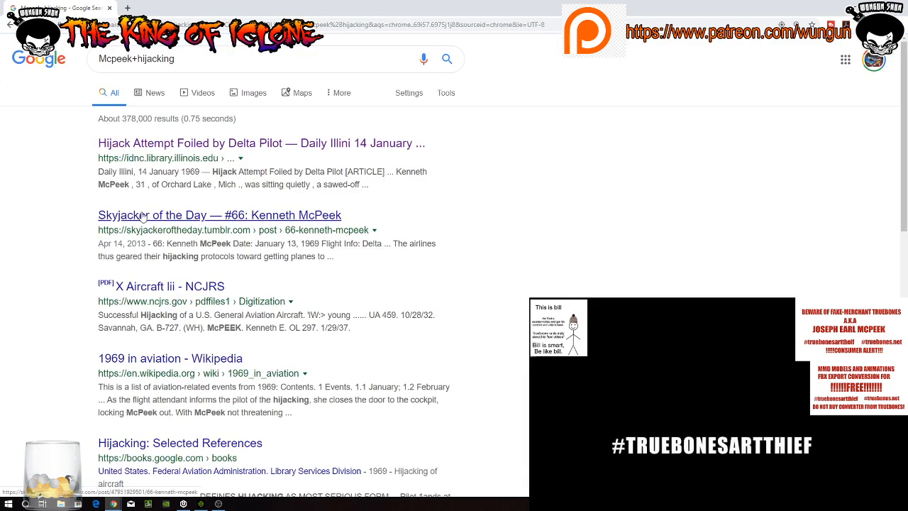
Read the Skyjacker of the Day #66 post on Tumblr, then open a new tab
click(142, 215)
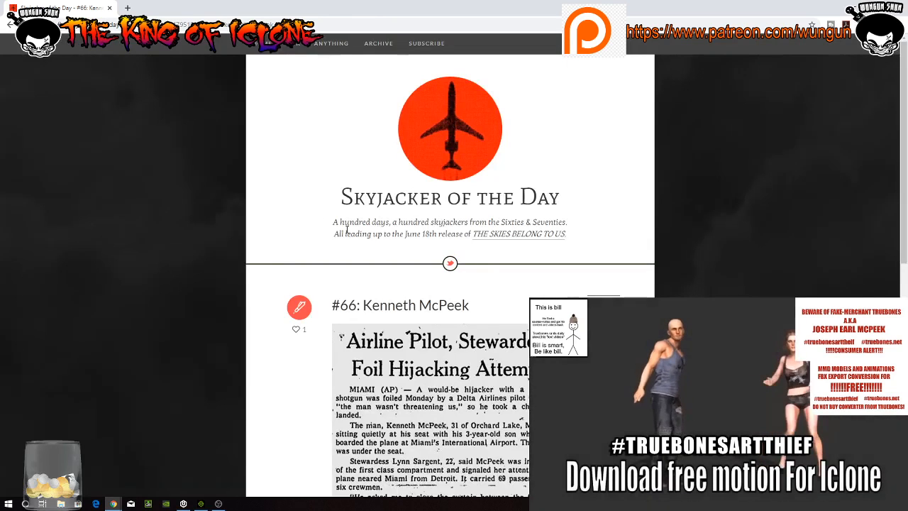
drag(334, 222, 571, 226)
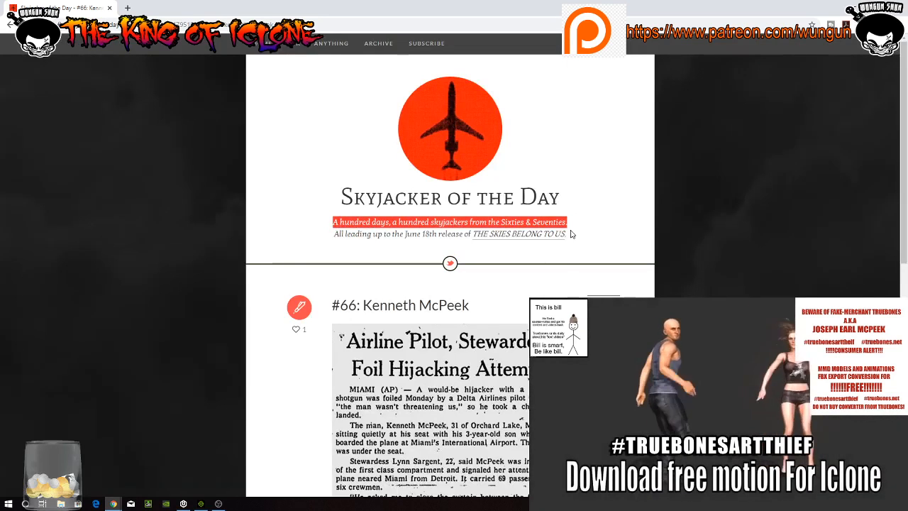
scroll(548, 274, down, 1)
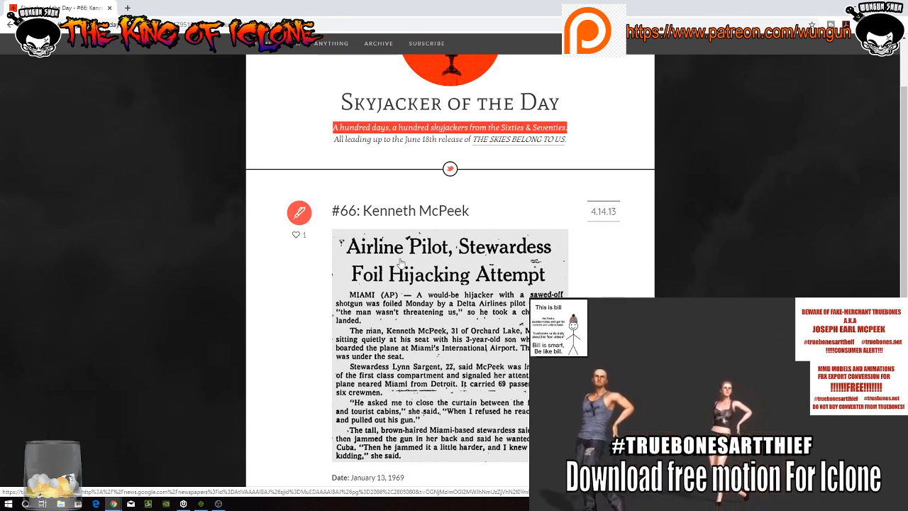
key(ctrl+t)
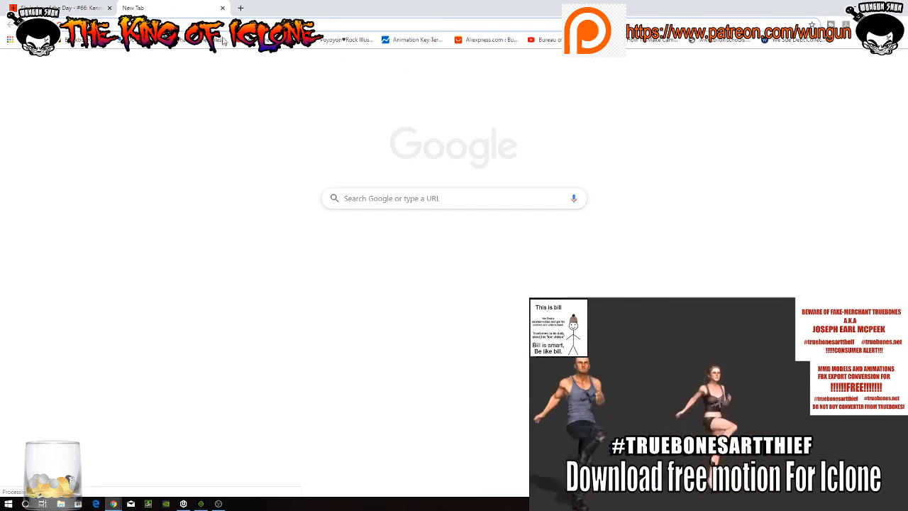
Search Google for 'fast people search', correcting the mistyped query first
click(361, 200)
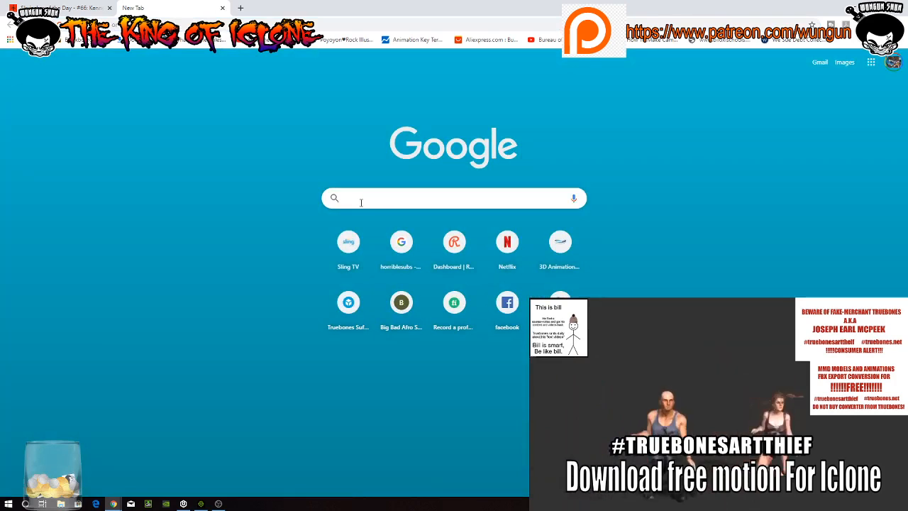
text(p)
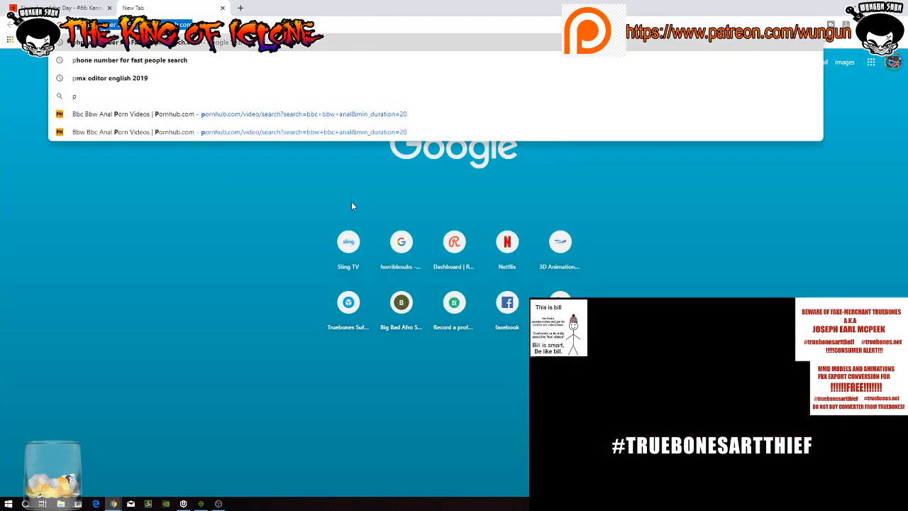
text(fastsh)
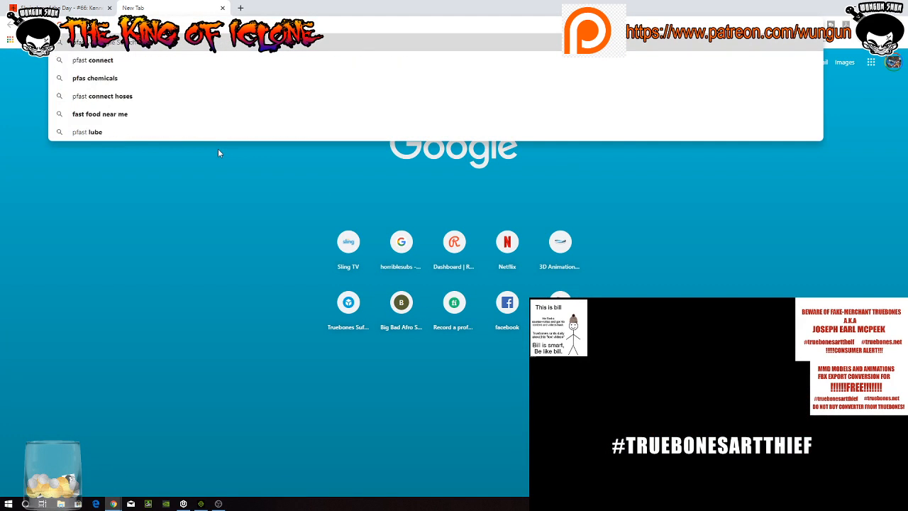
text(op)
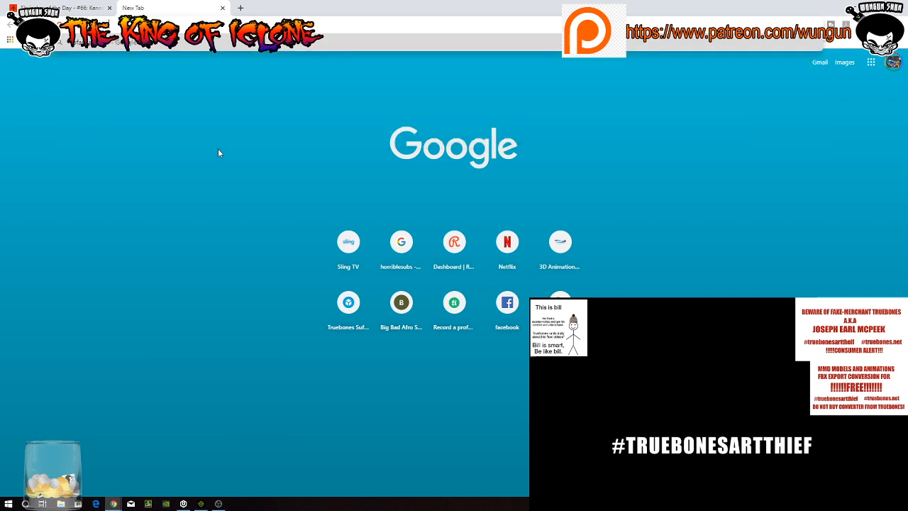
key(BackSpace)
key(BackSpace)
key(BackSpace)
key(BackSpace)
key(BackSpace)
key(BackSpace)
key(BackSpace)
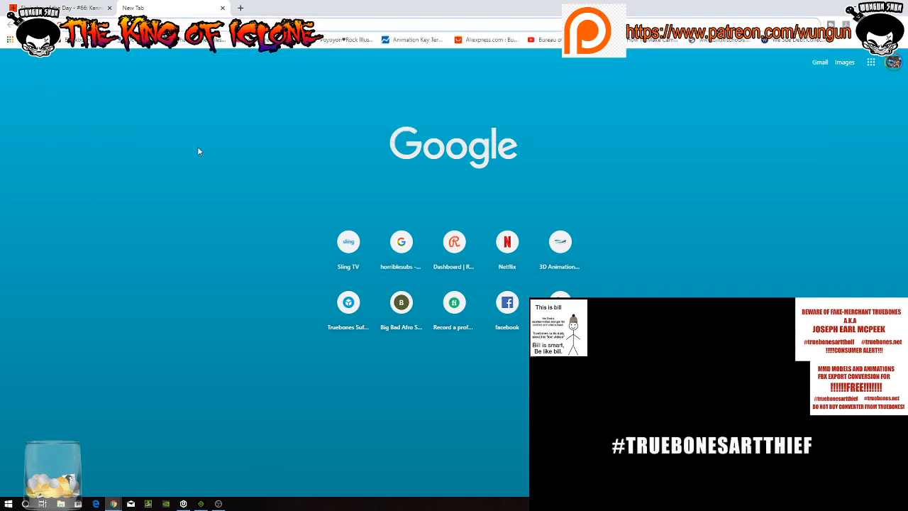
text(fast people search)
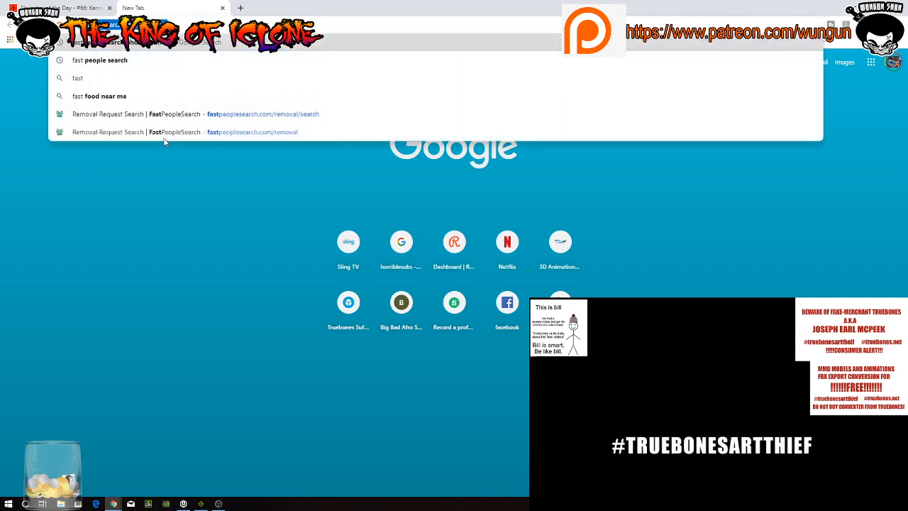
text(t)
key(Return)
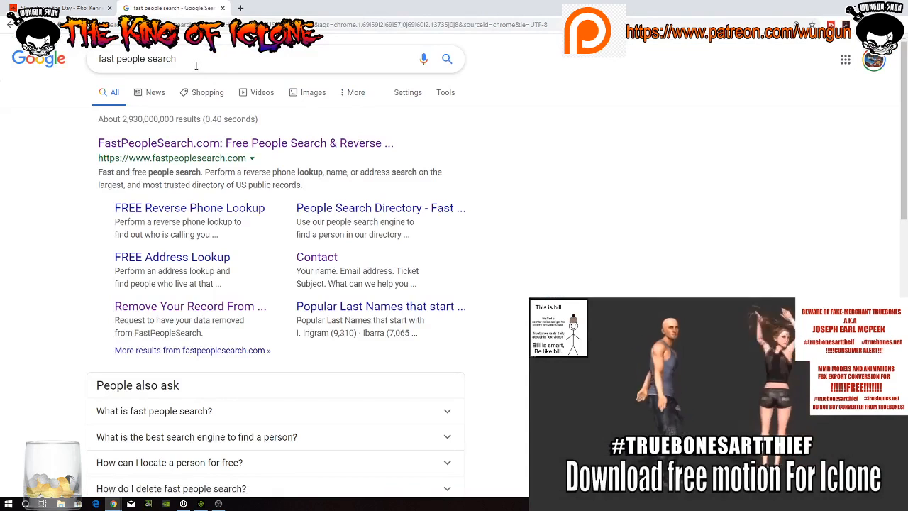
Open FastPeopleSearch, then copy the hijacker's name from the Skyjacker #66 post title
click(221, 145)
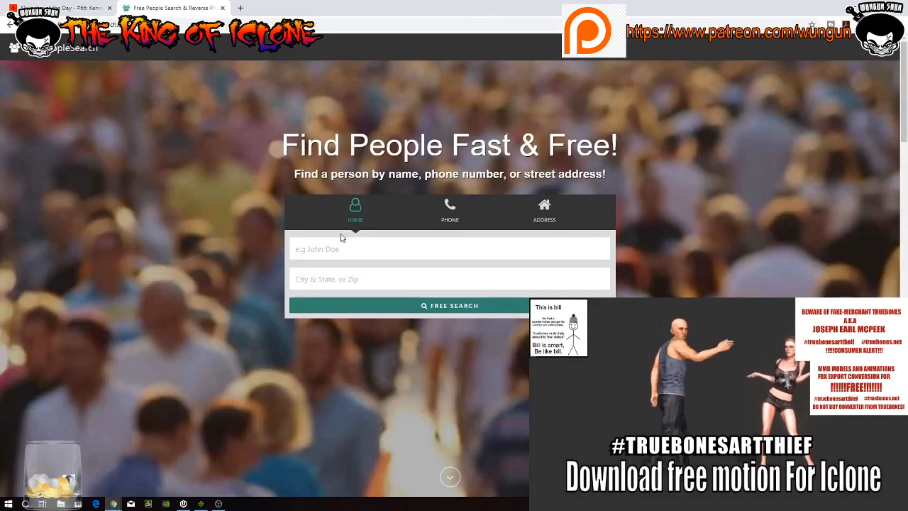
text(kenth)
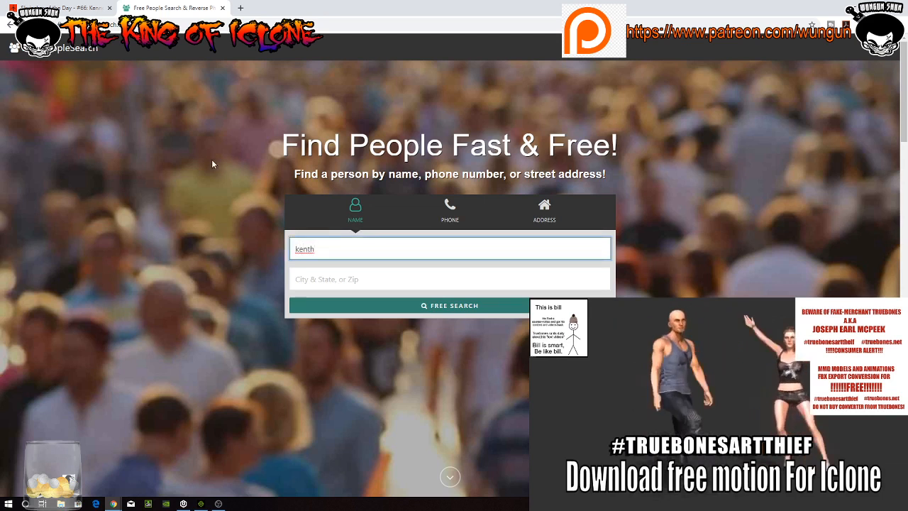
click(63, 7)
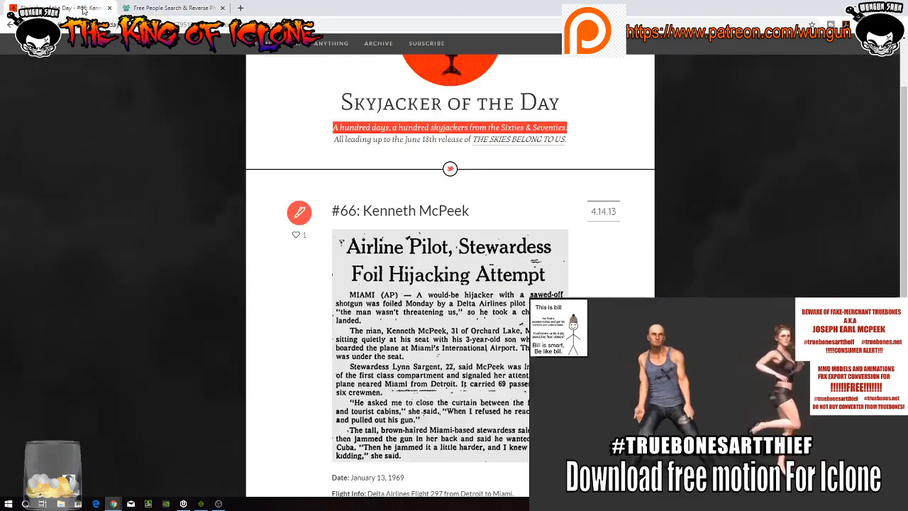
click(369, 217)
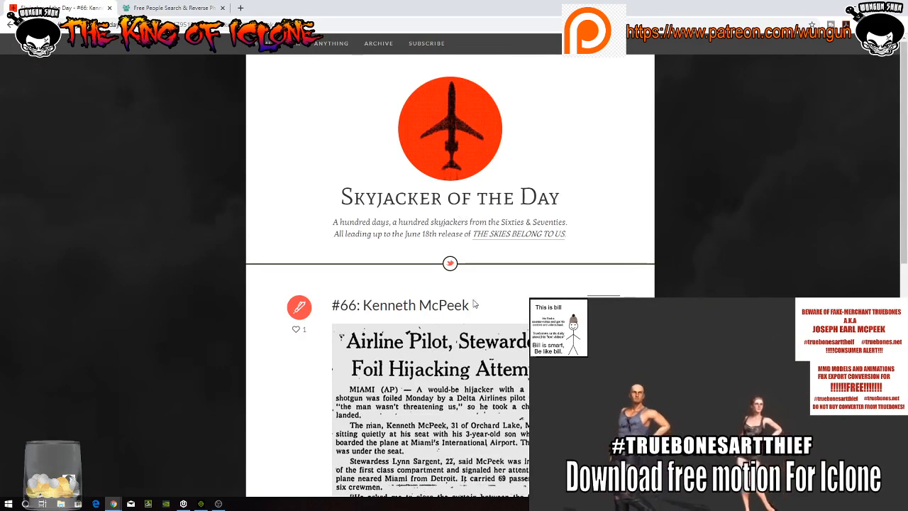
drag(468, 305, 363, 305)
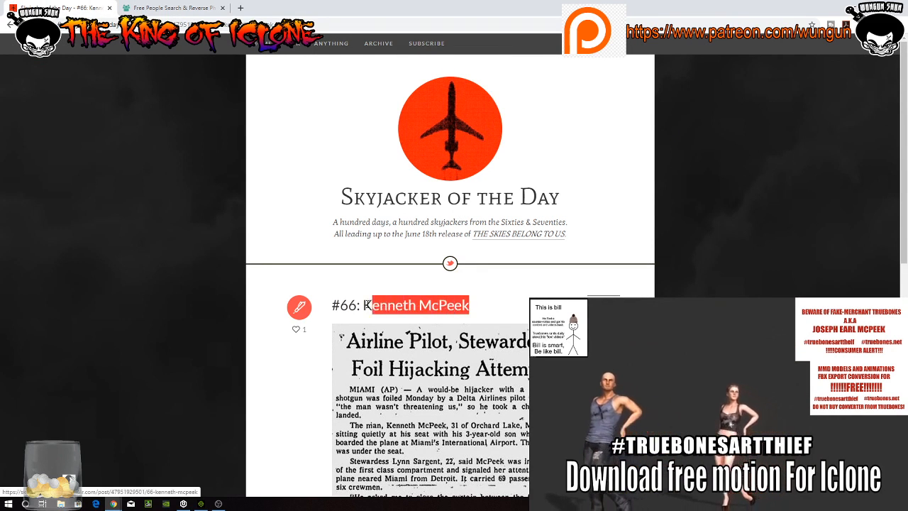
right_click(377, 306)
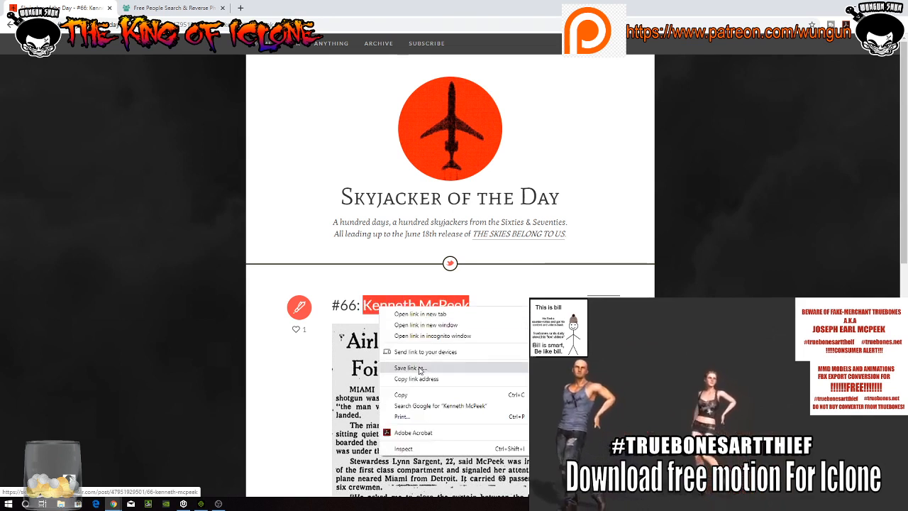
click(400, 394)
Paste the copied name into FastPeopleSearch, set location to White Lake, MI, and run the free search
click(173, 8)
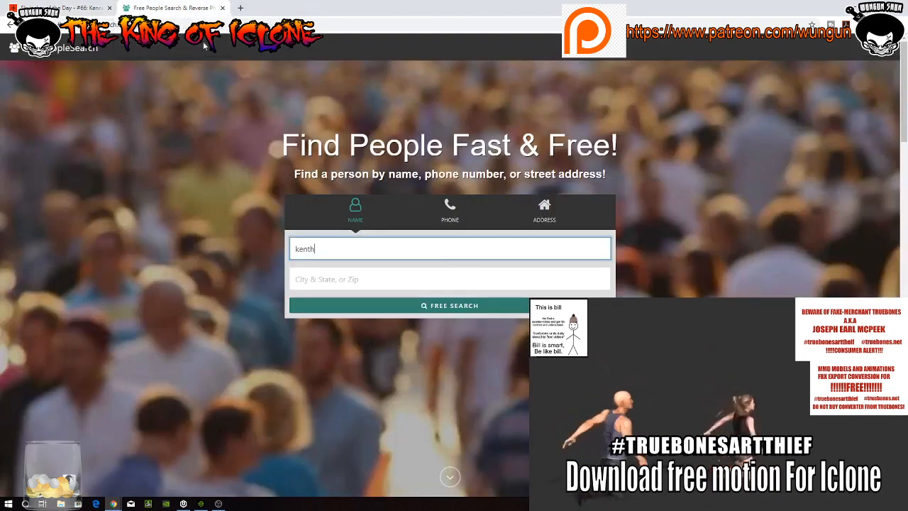
double_click(297, 250)
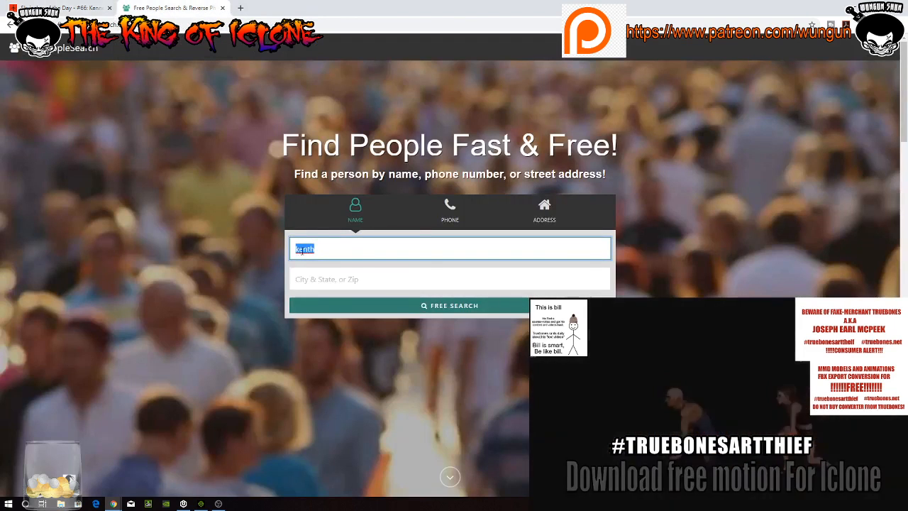
right_click(298, 251)
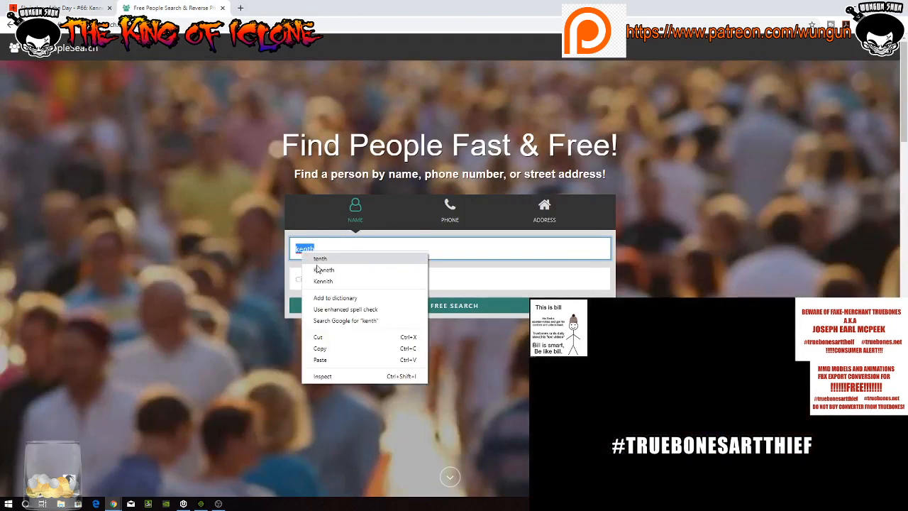
click(320, 359)
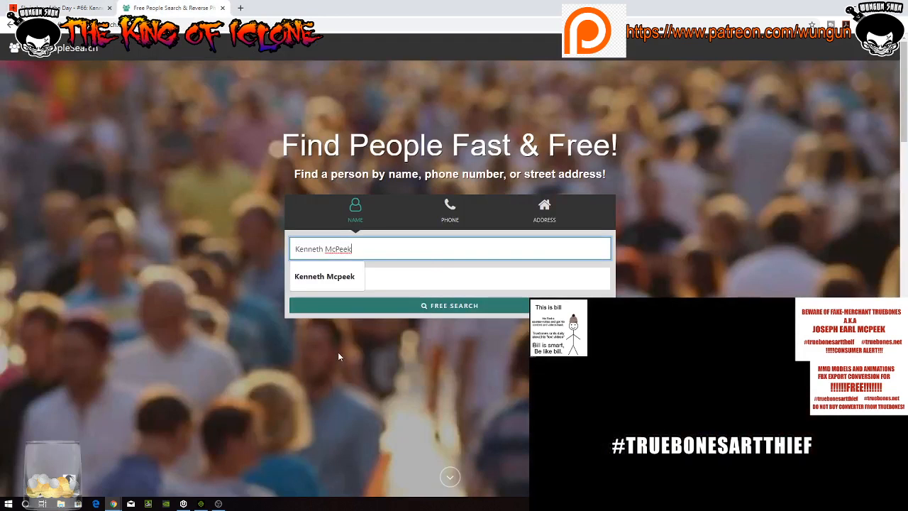
click(383, 278)
text(w)
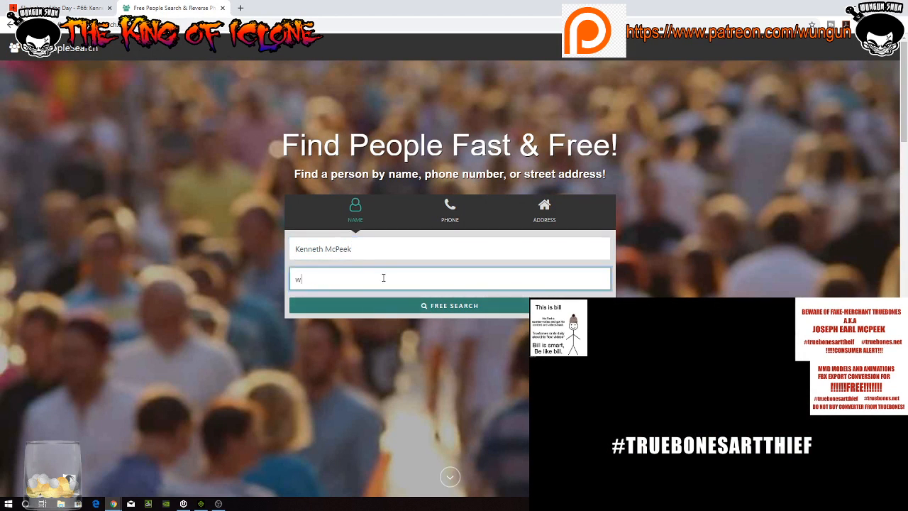
text(hit)
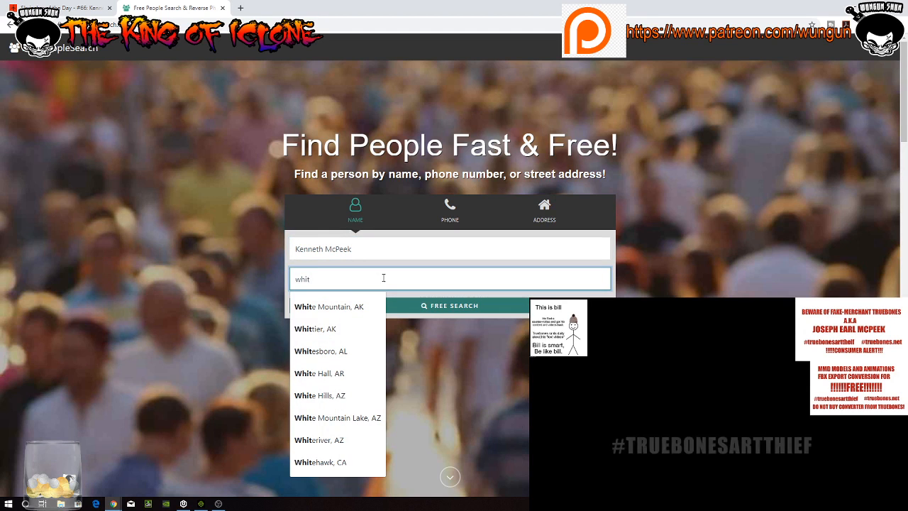
text(e )
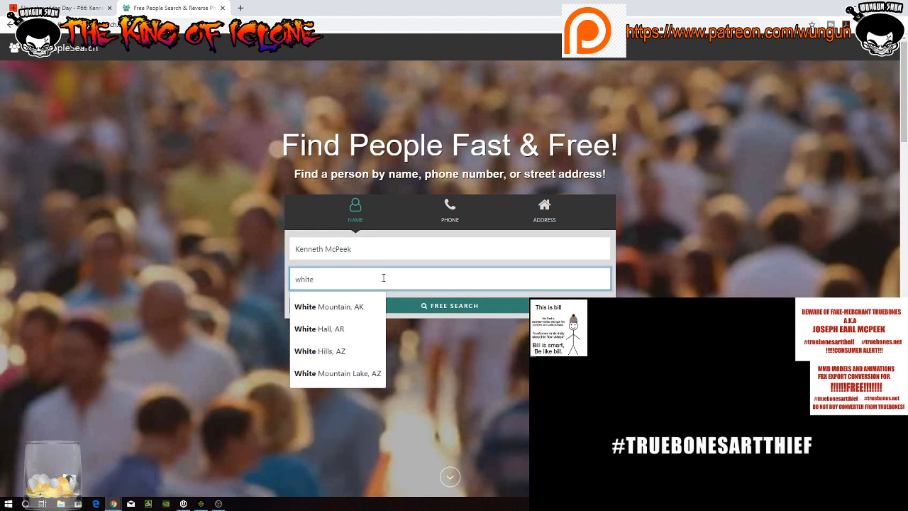
text(lake)
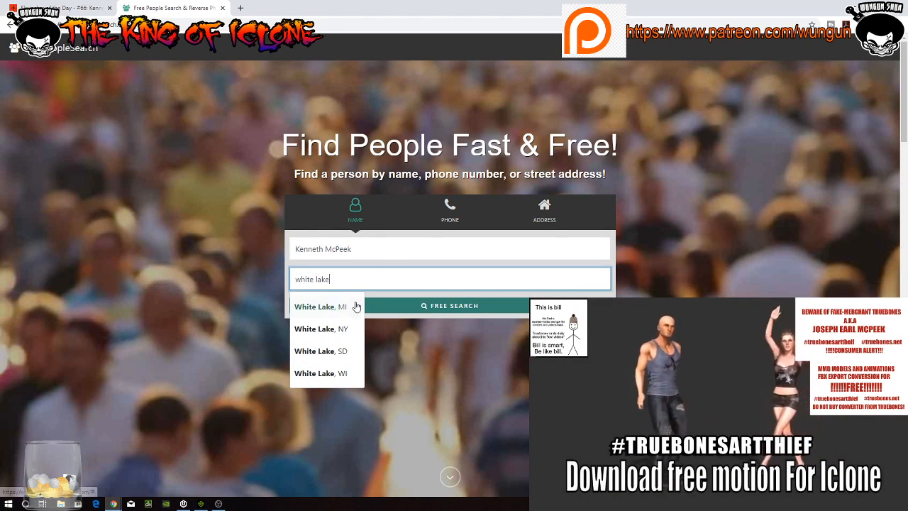
click(301, 306)
click(356, 306)
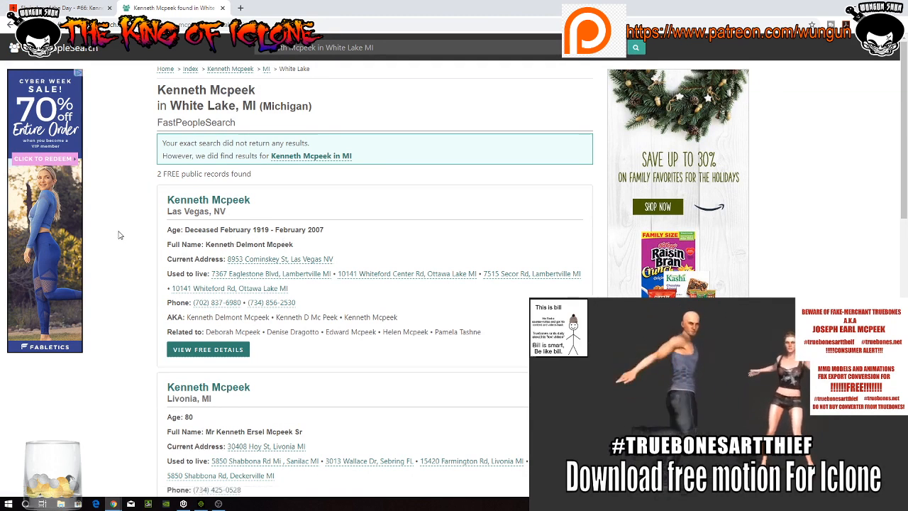
Browse the Michigan records, open a PeopleLooker record, then close both result tabs
scroll(118, 234, down, 1)
scroll(121, 237, up, 1)
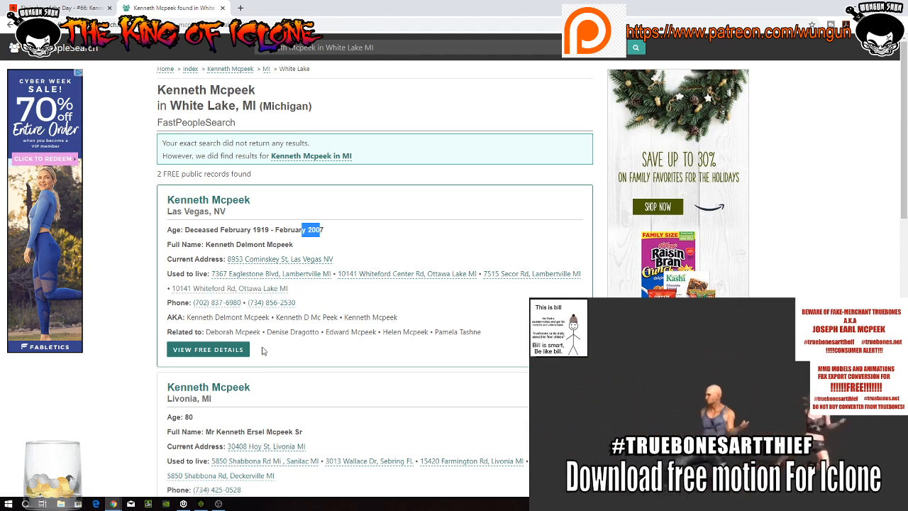
scroll(191, 353, down, 2)
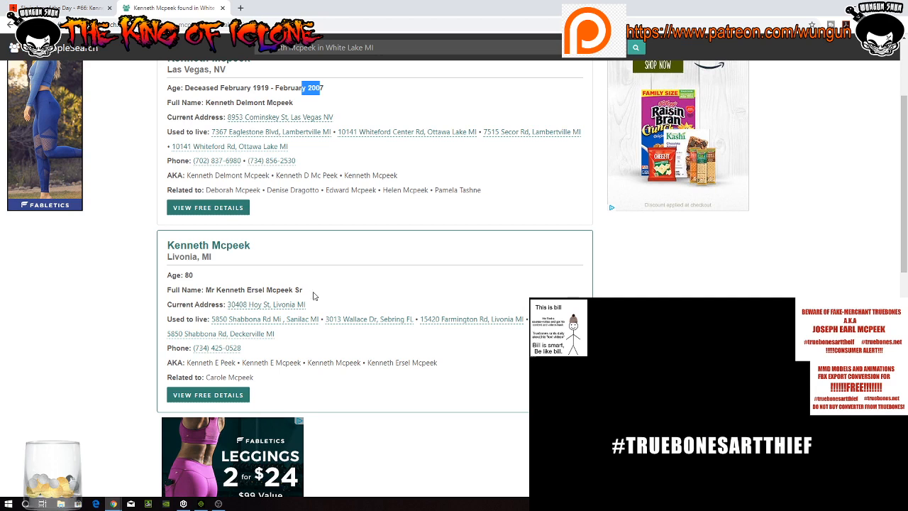
scroll(276, 333, down, 2)
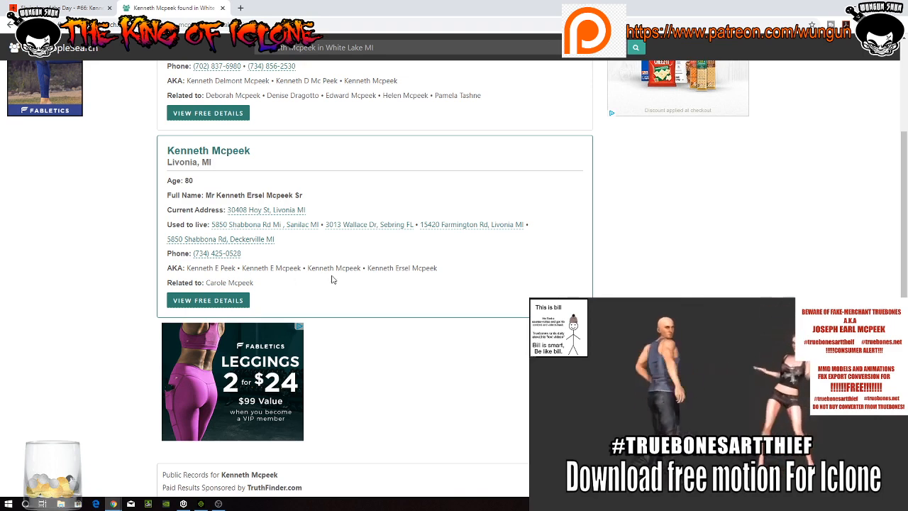
scroll(383, 322, down, 1)
scroll(383, 322, up, 1)
scroll(384, 319, down, 4)
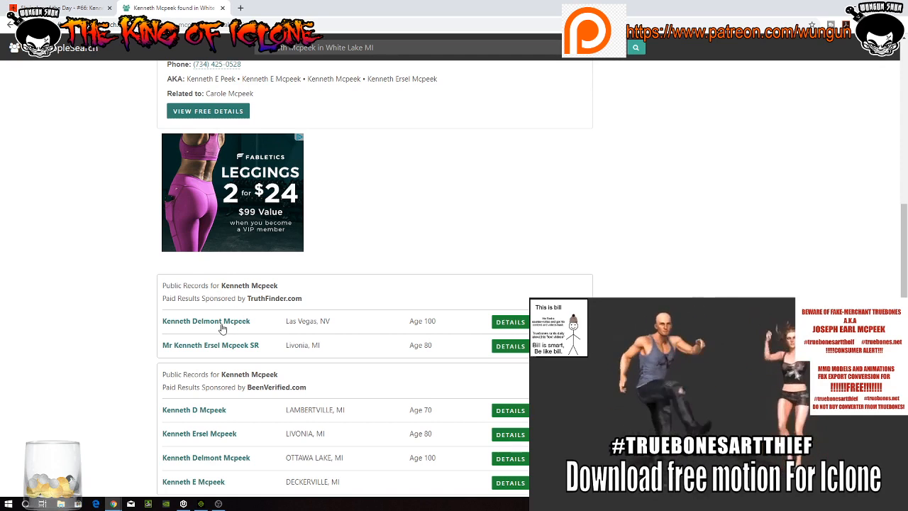
scroll(137, 361, down, 2)
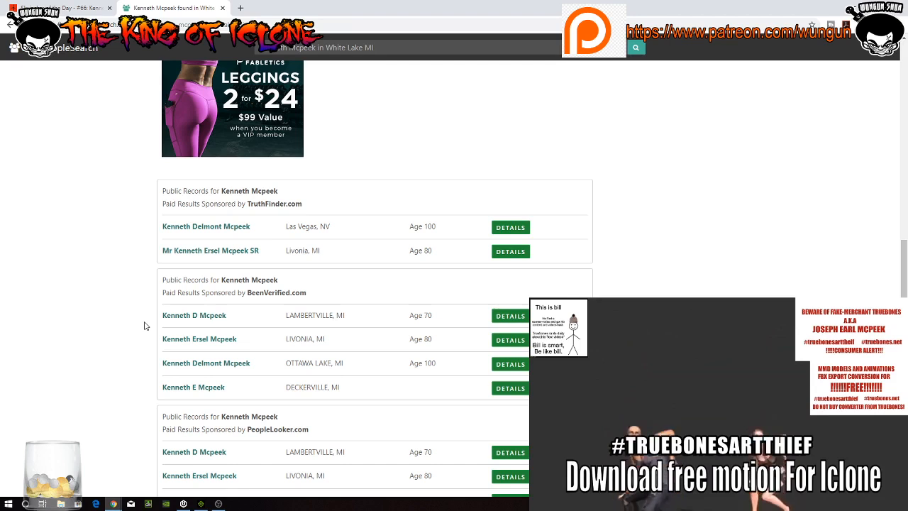
scroll(144, 326, down, 1)
scroll(144, 326, down, 2)
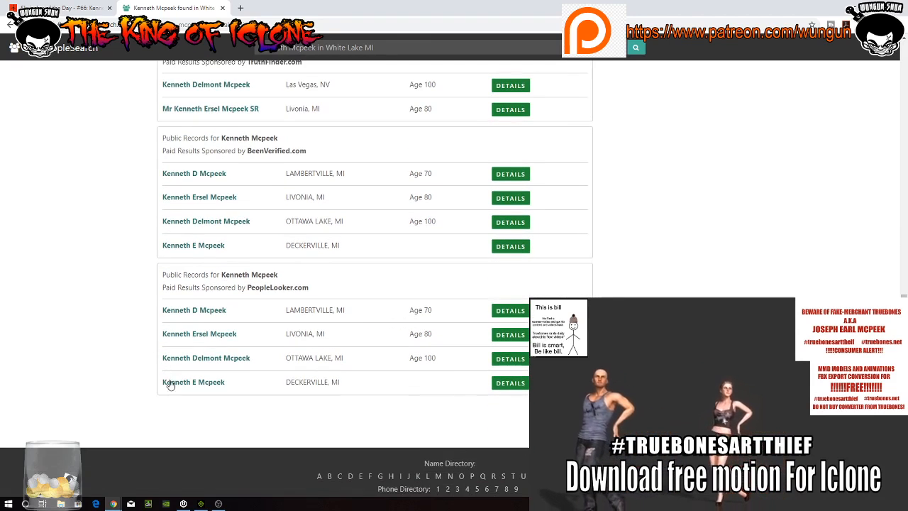
click(305, 336)
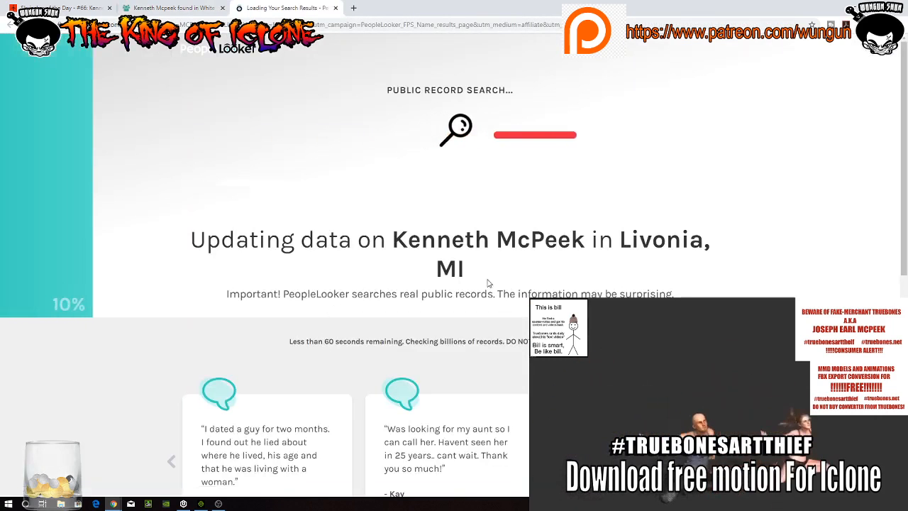
click(335, 8)
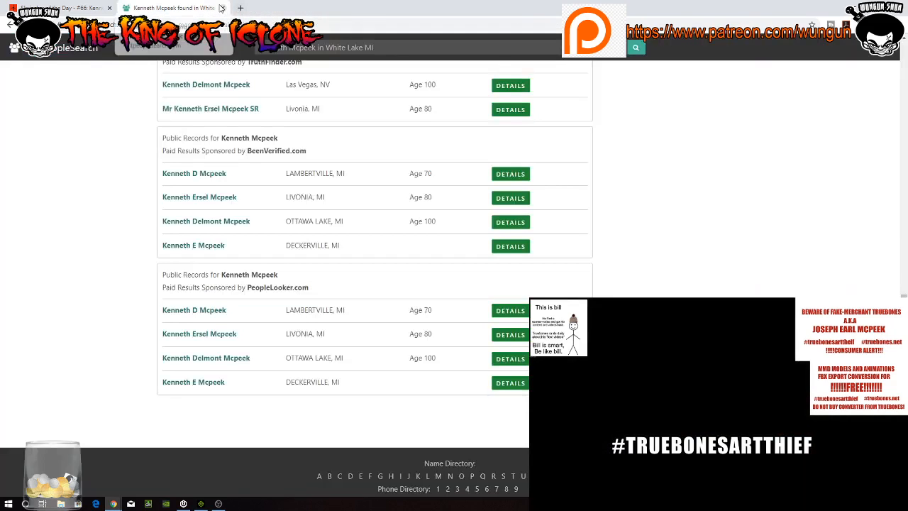
click(223, 8)
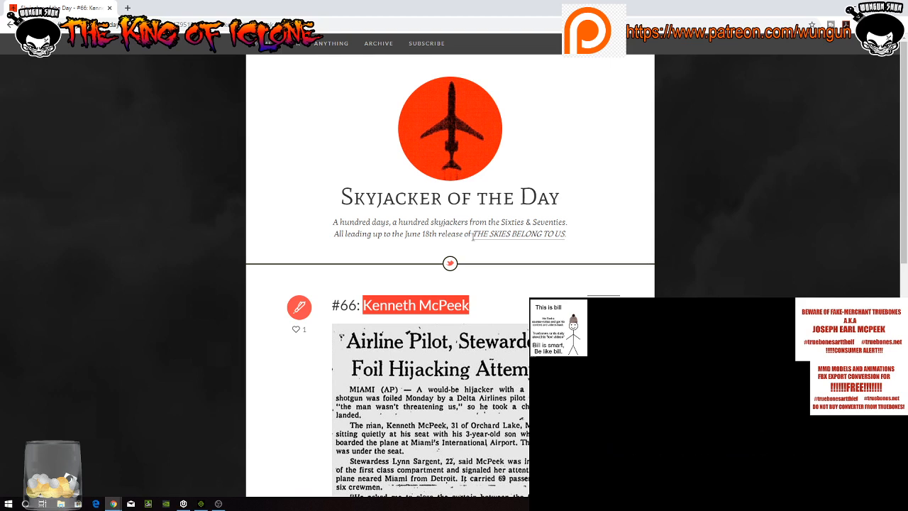
Copy the hijacker's name from the Skyjacker #66 post title
right_click(407, 311)
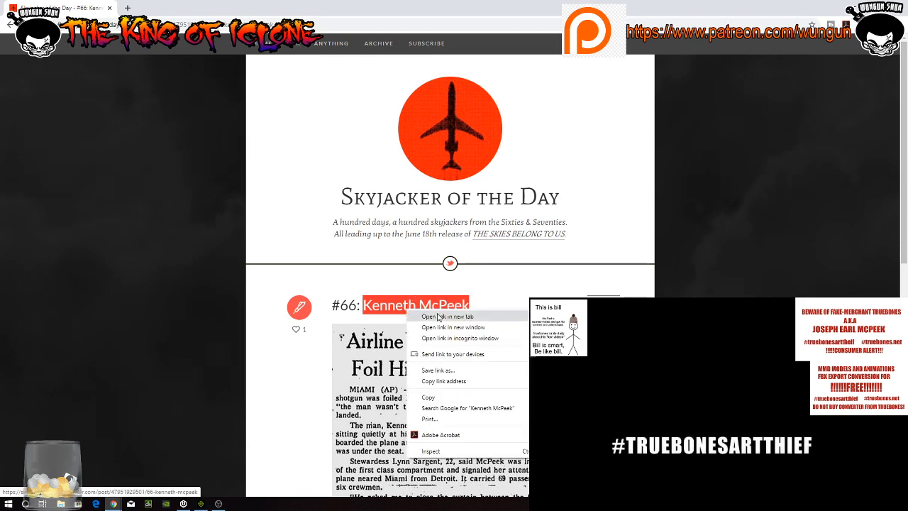
click(446, 397)
scroll(444, 383, down, 2)
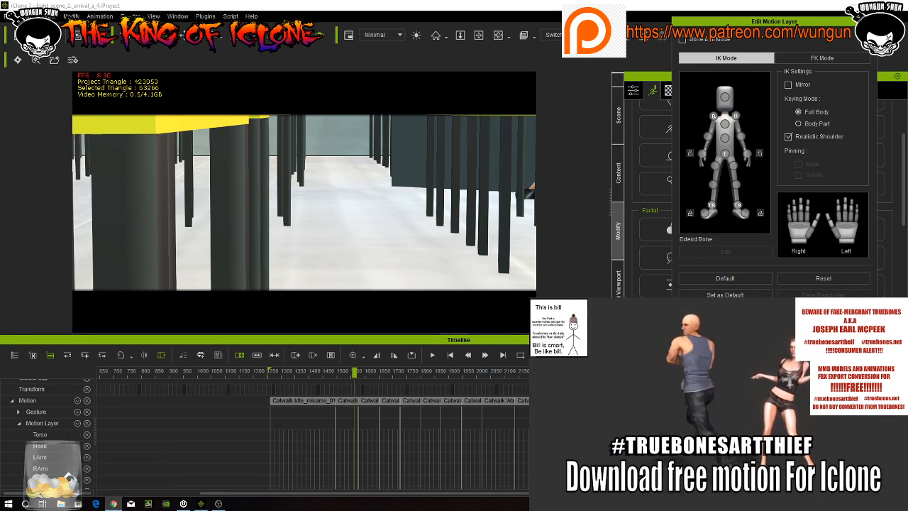
Bring Chrome back and search the copied name to reopen the Skyjacker of the Day post
click(113, 504)
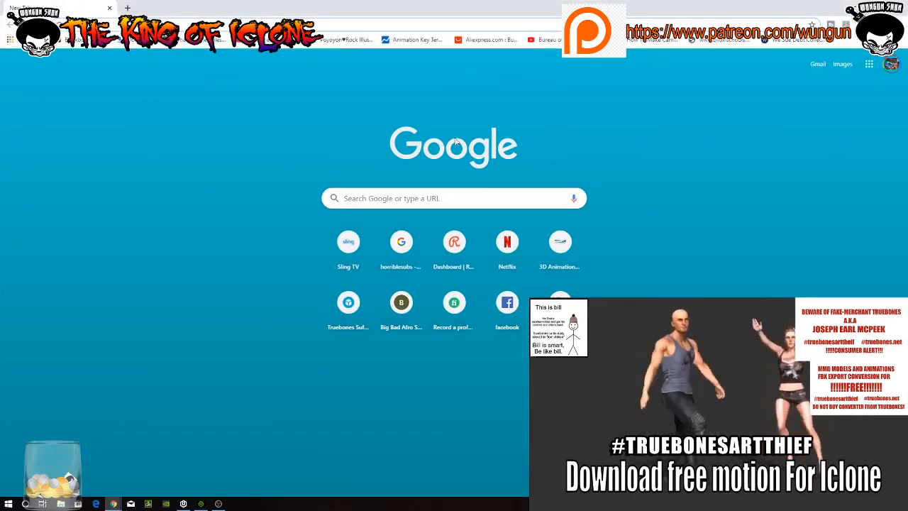
right_click(457, 199)
click(485, 275)
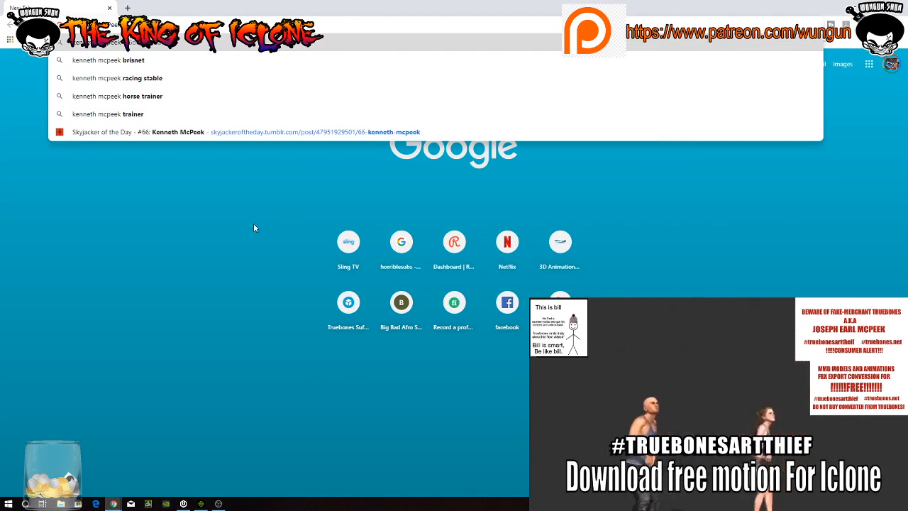
click(113, 136)
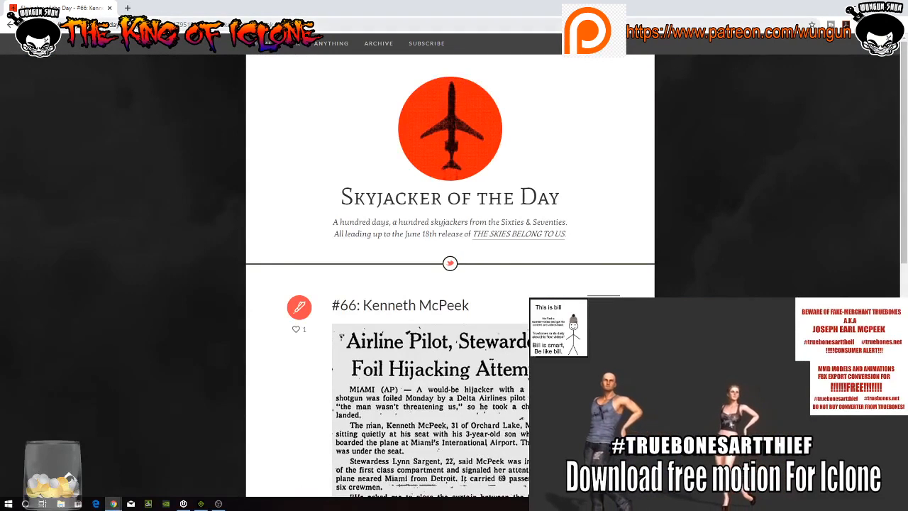
Copy the Skyjacker post's web address from the address bar
click(177, 24)
right_click(136, 25)
click(178, 89)
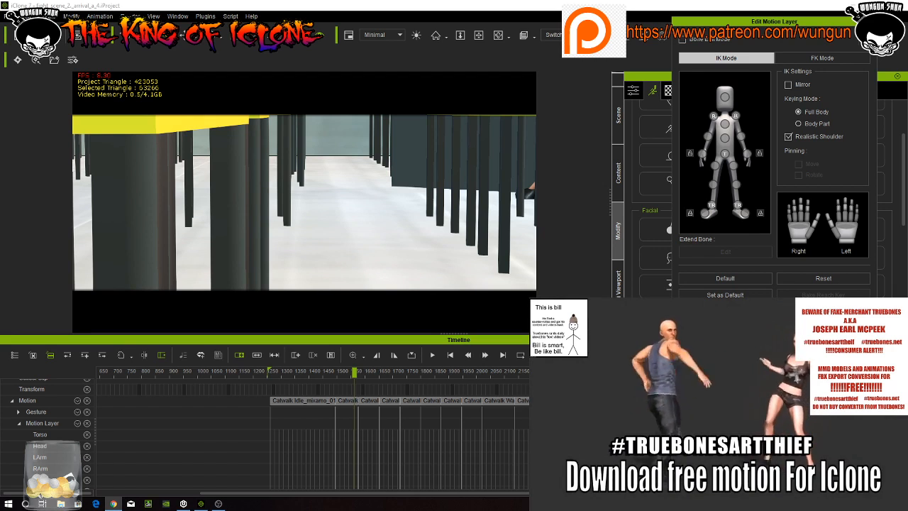
Move to about frame 1390 and frame the woman's back at the gym doorway
drag(354, 376, 271, 385)
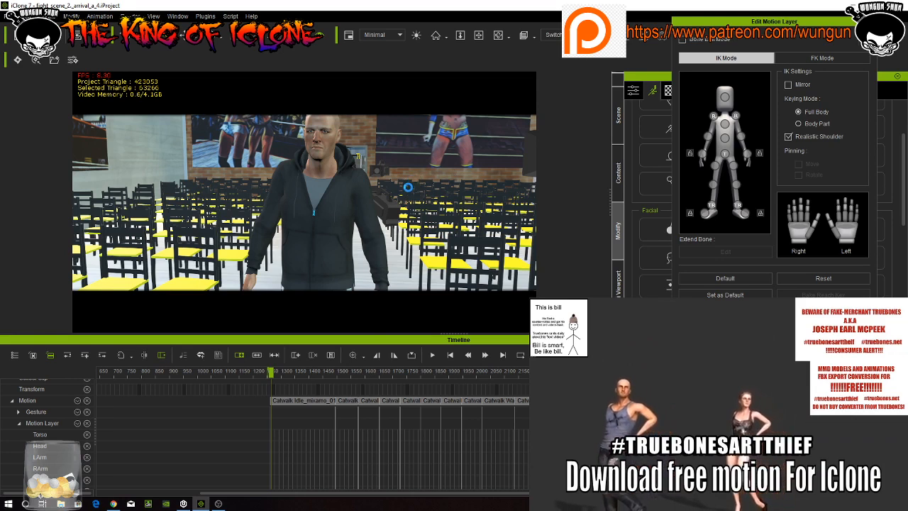
scroll(348, 210, up, 10)
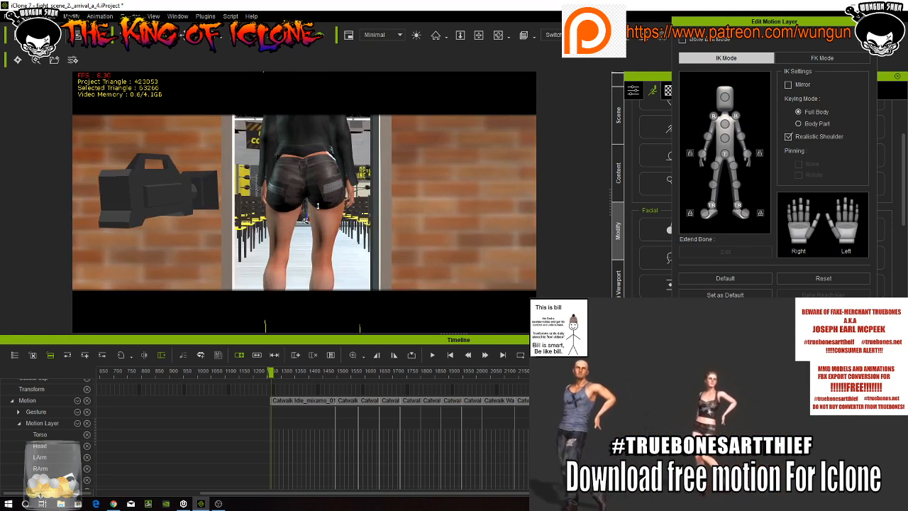
scroll(318, 206, up, 4)
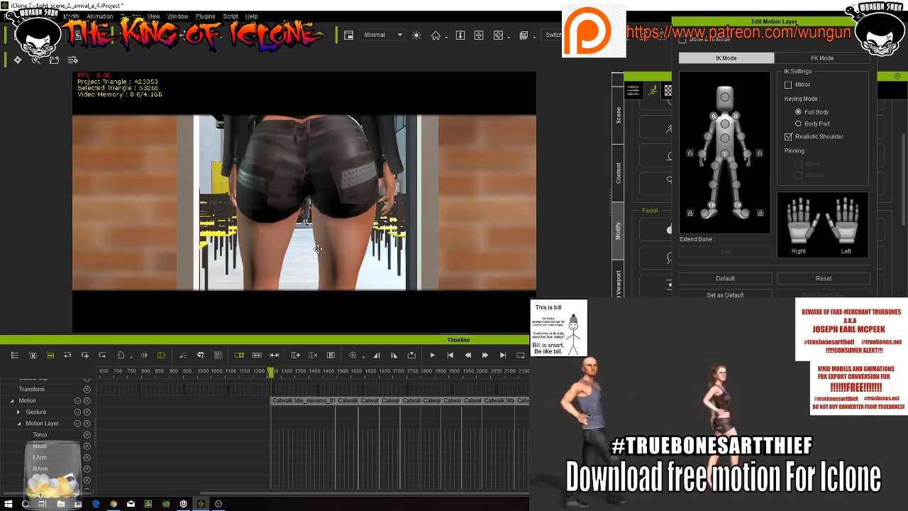
middle_drag(328, 239, 340, 356)
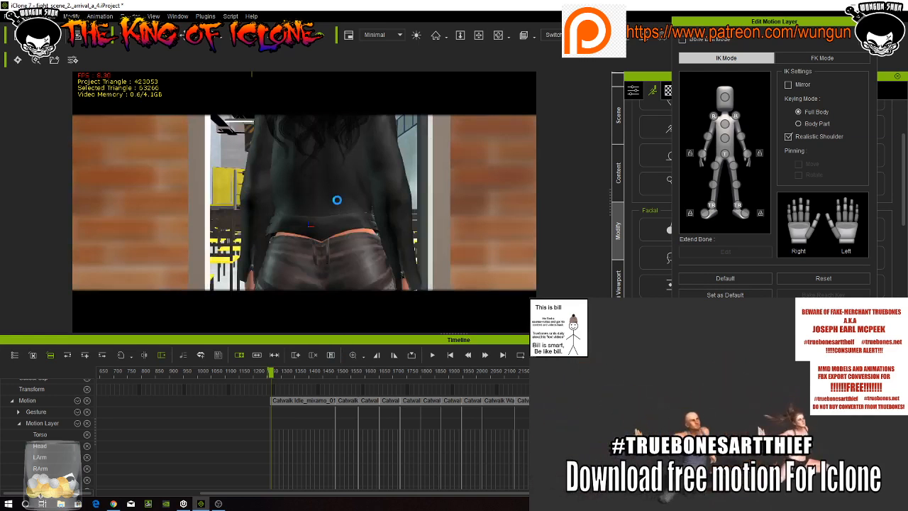
scroll(337, 200, down, 2)
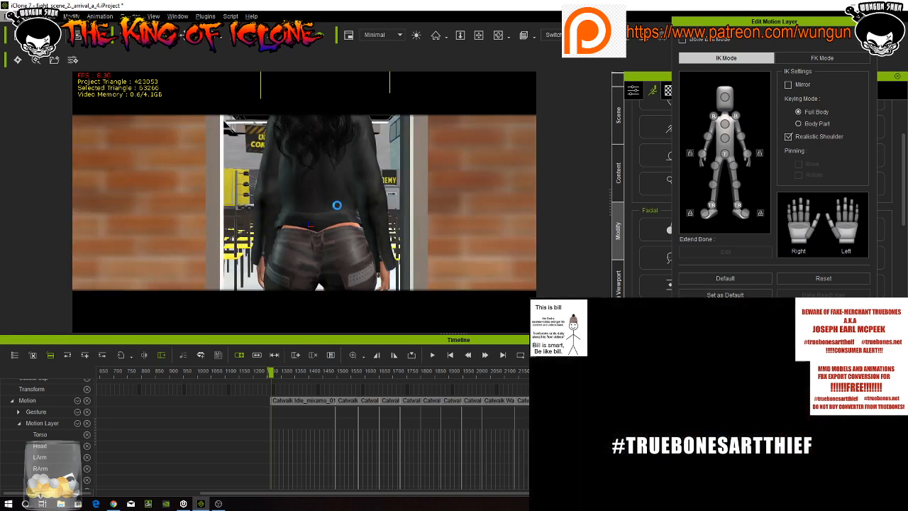
scroll(337, 205, down, 2)
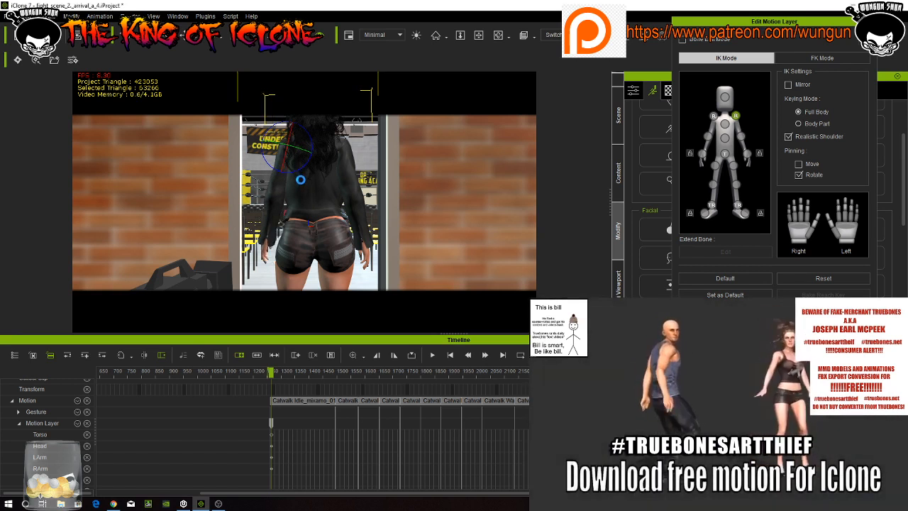
Orbit to the woman outside and scrub forward to preview the camera move into the gym
right_drag(302, 181, 378, 225)
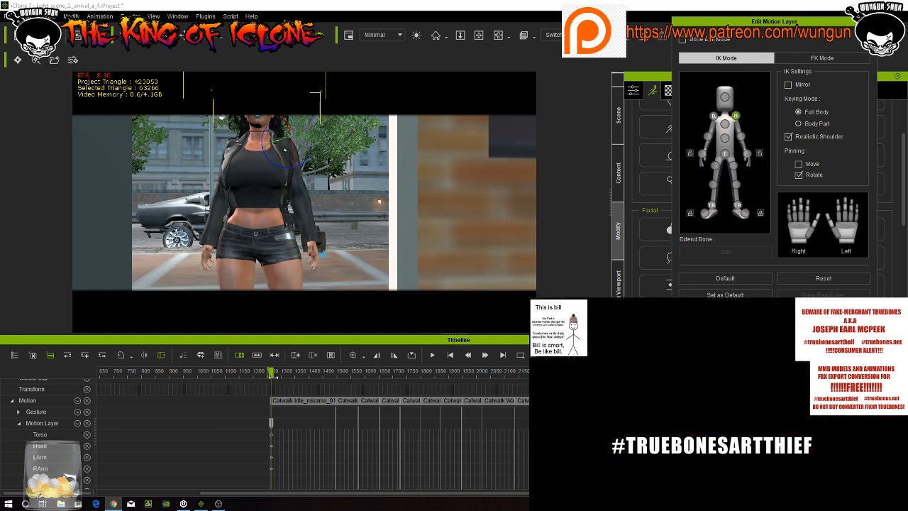
drag(302, 377, 358, 387)
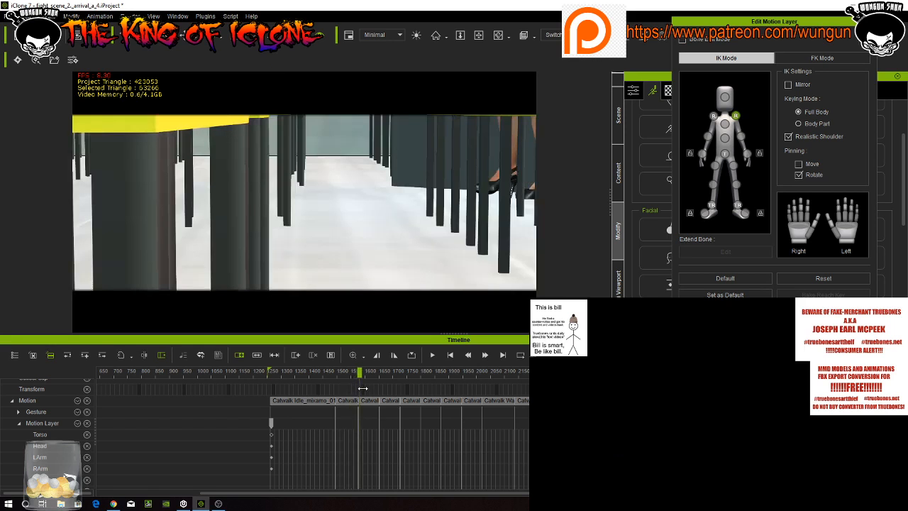
Scrub back to the opening frames, zoom out the timeline ruler, and move the Edit Motion Layer panel aside
drag(364, 389, 272, 377)
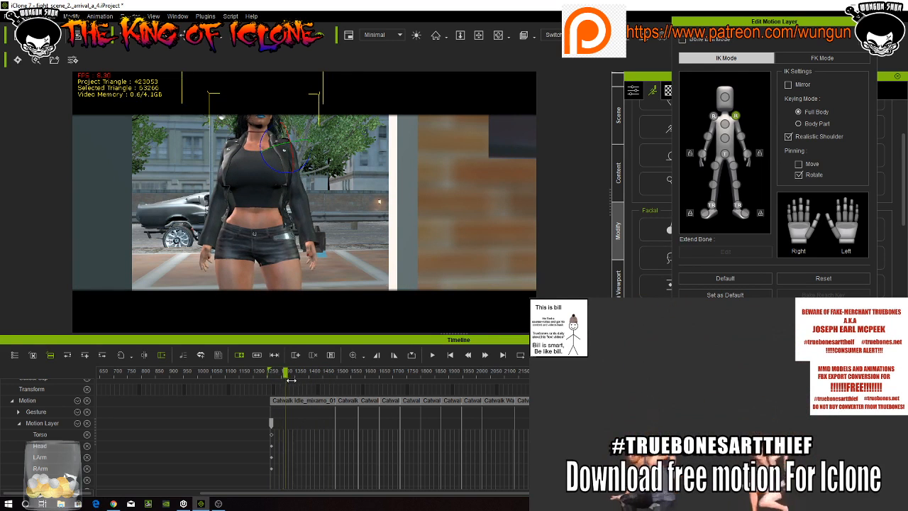
drag(316, 386, 96, 390)
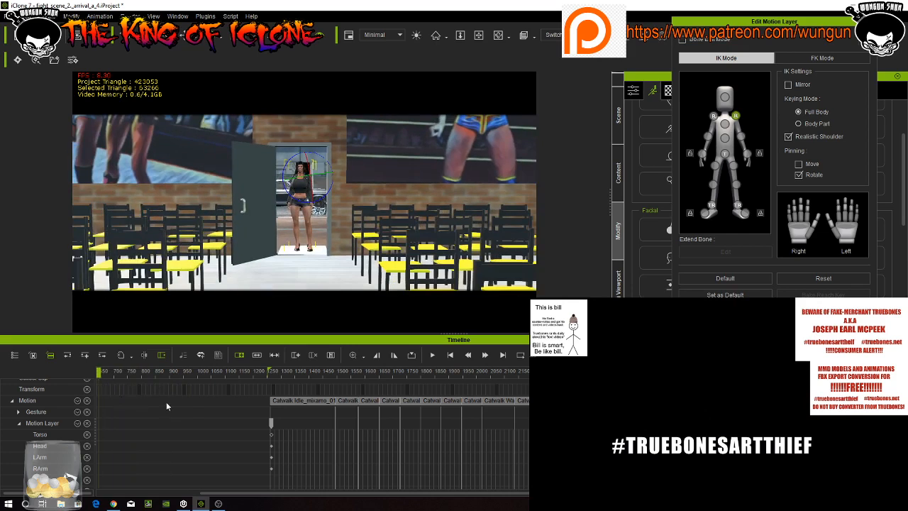
scroll(217, 405, down, 3)
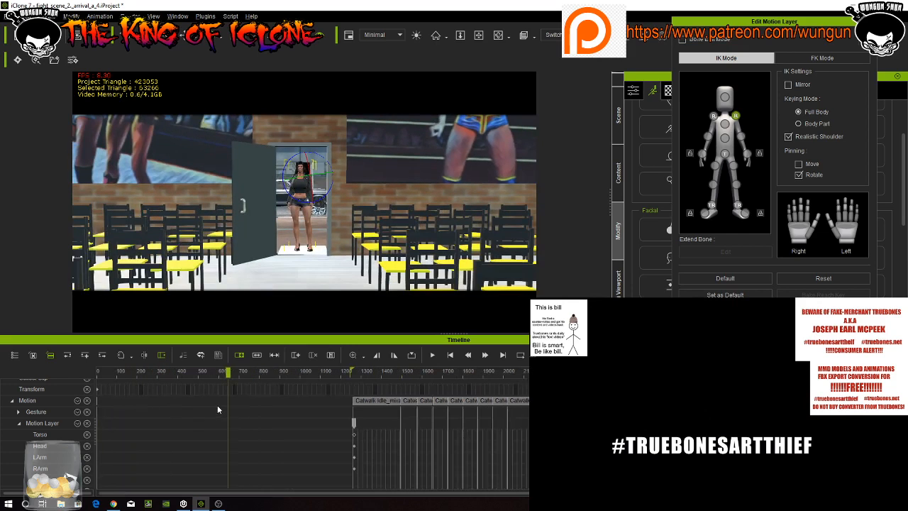
drag(229, 372, 64, 368)
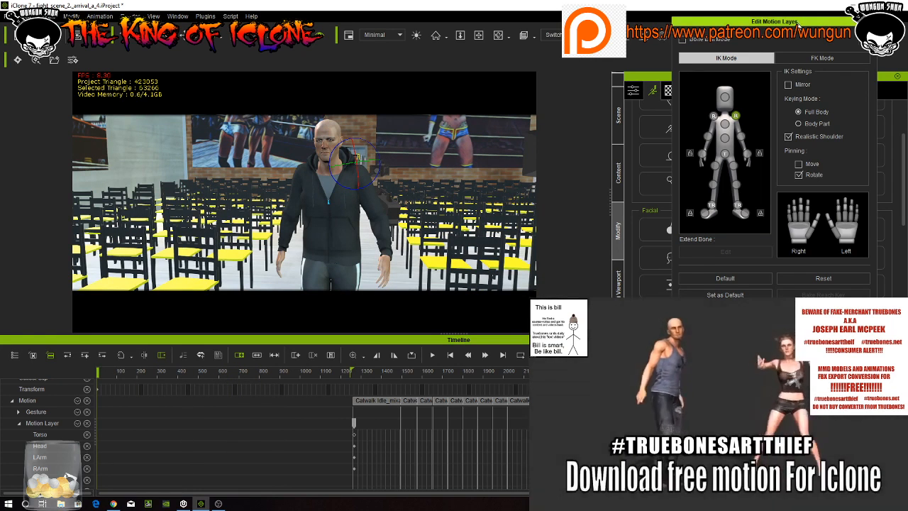
drag(793, 27, 738, 301)
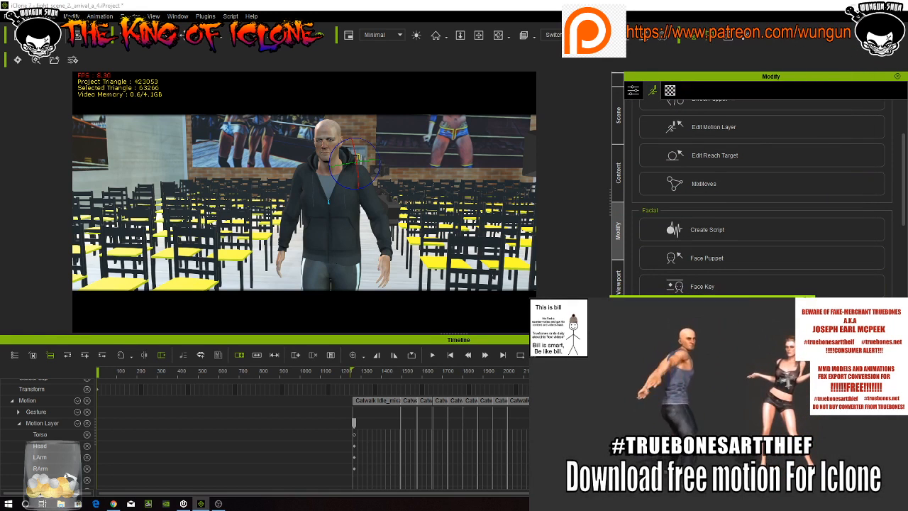
Deselect the character to reach Camera(4)'s 50 mm settings and bring up the scene camera list
scroll(732, 152, up, 2)
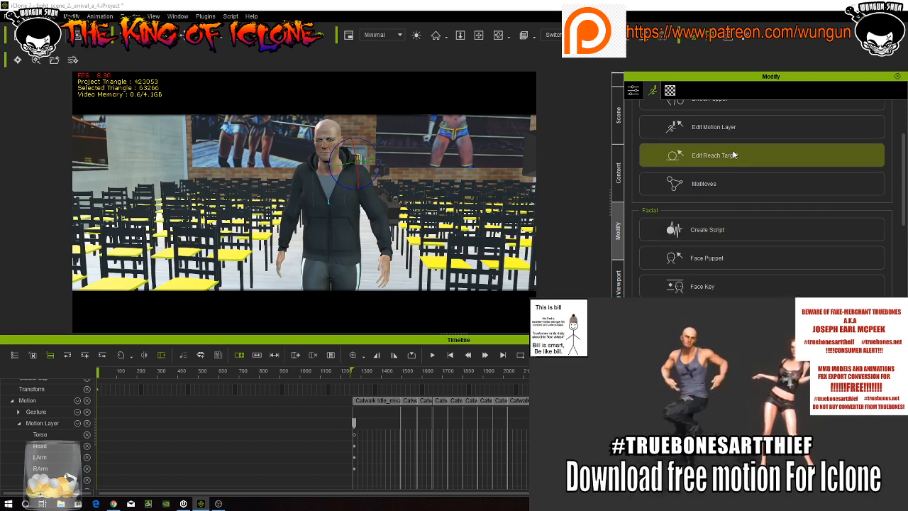
scroll(733, 163, down, 1)
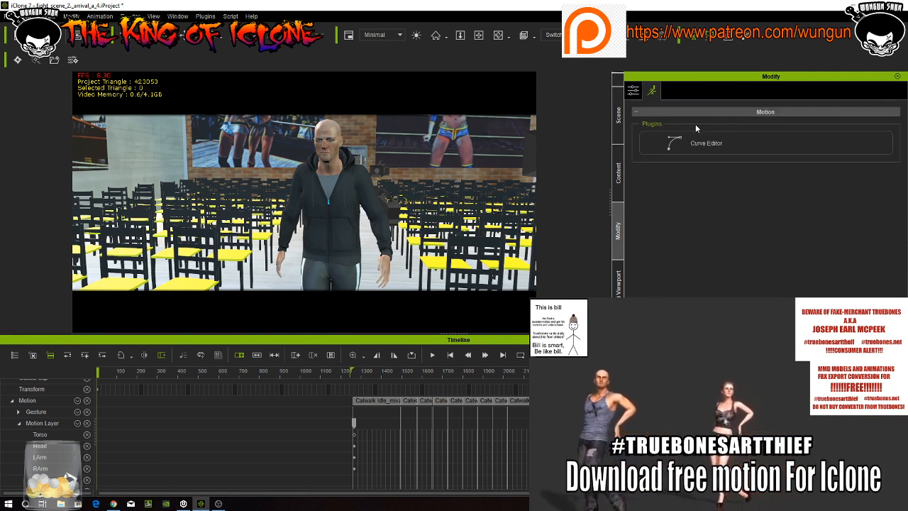
click(632, 91)
scroll(684, 122, up, 10)
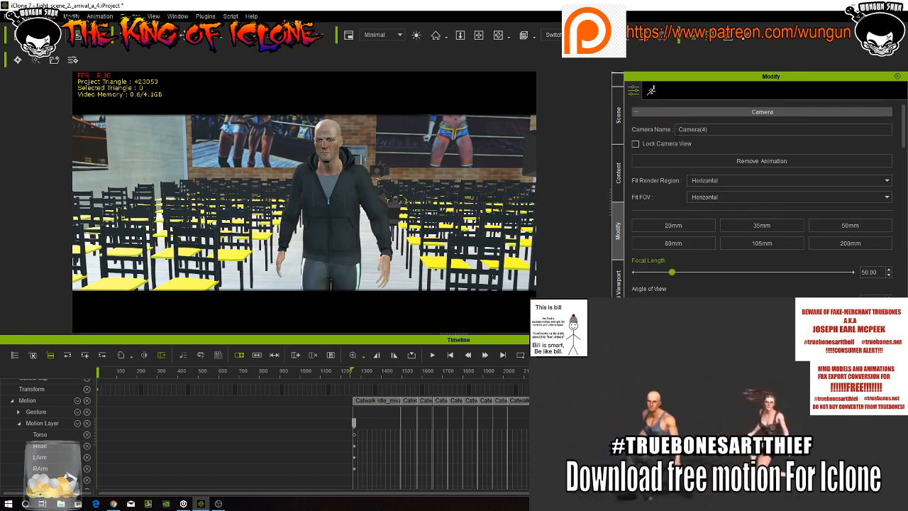
click(553, 35)
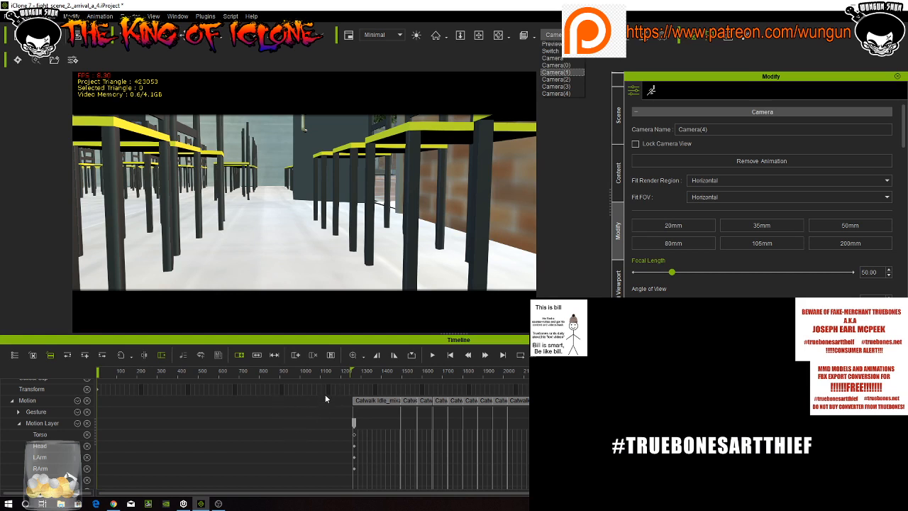
Look through Camera(4), show the project tracks with the camera Switcher, and rewind to frame 0
click(327, 372)
click(321, 426)
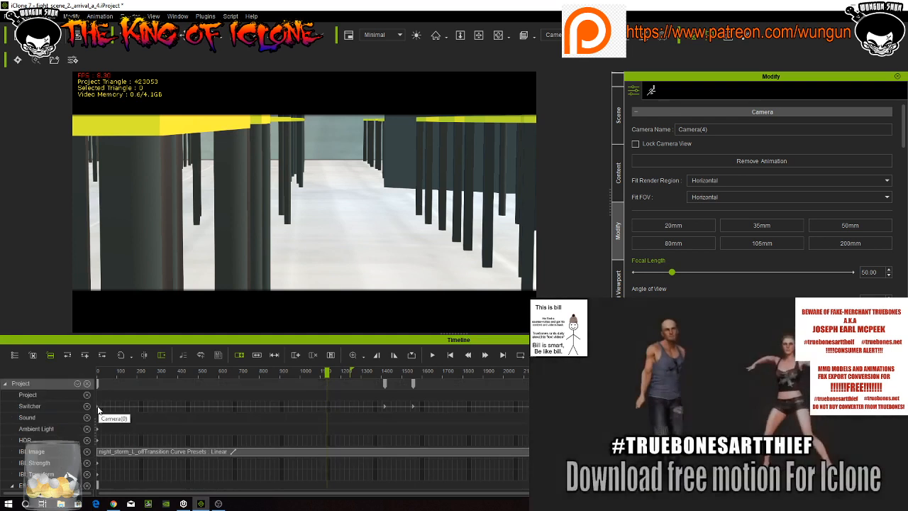
click(553, 35)
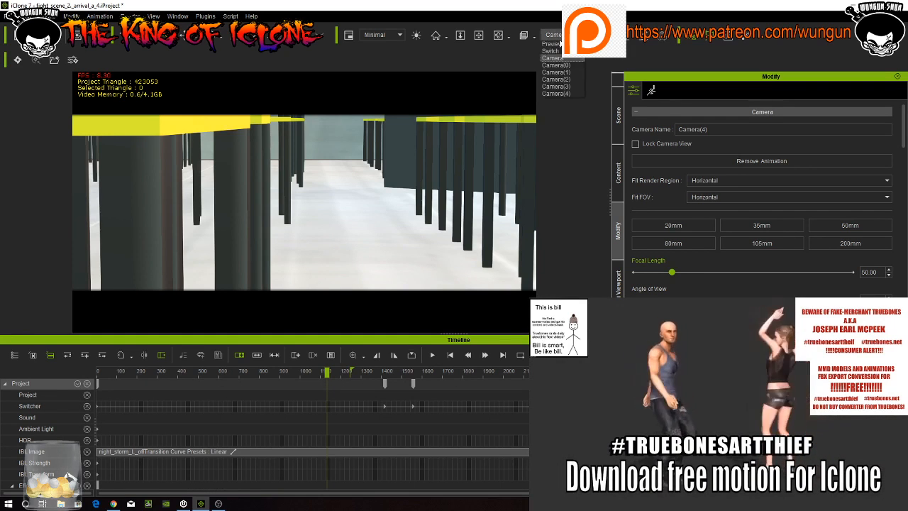
click(557, 71)
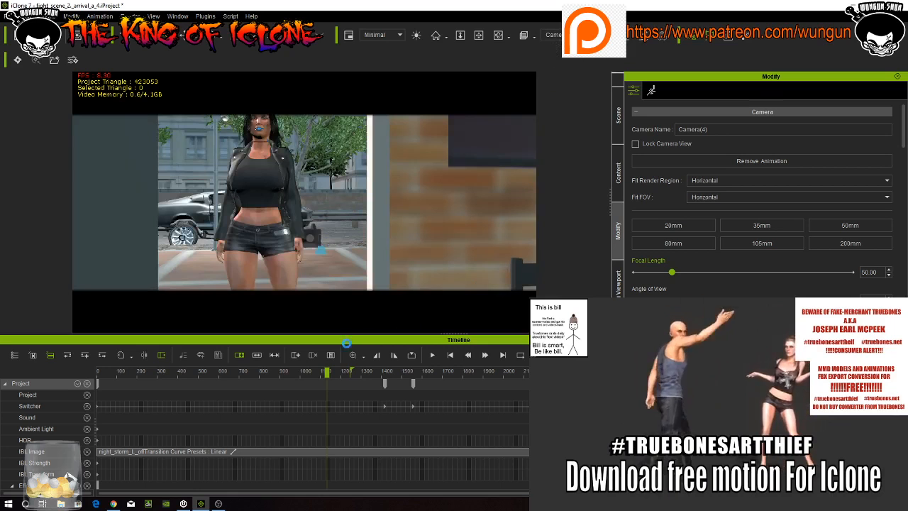
drag(307, 375, 49, 370)
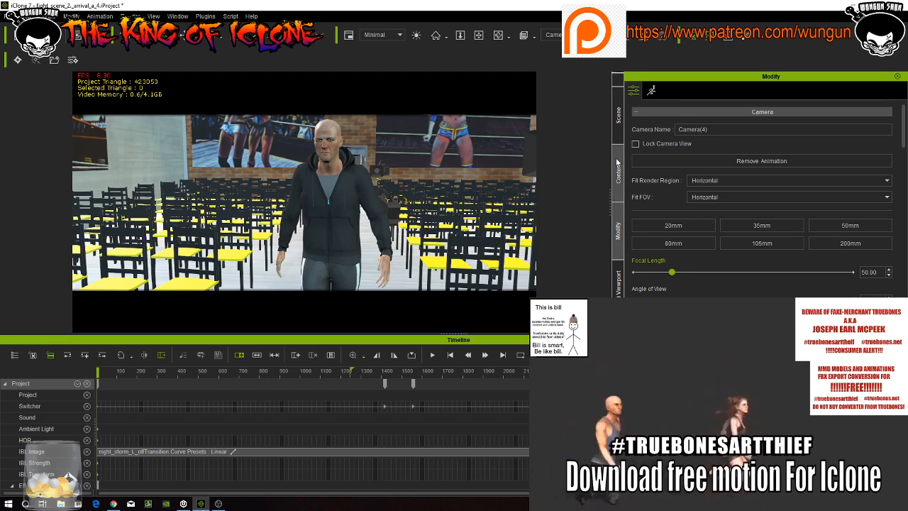
Select Camera(0) from the Scene list and scrub to about frame 1400 as the hooded man walks
click(618, 115)
click(691, 253)
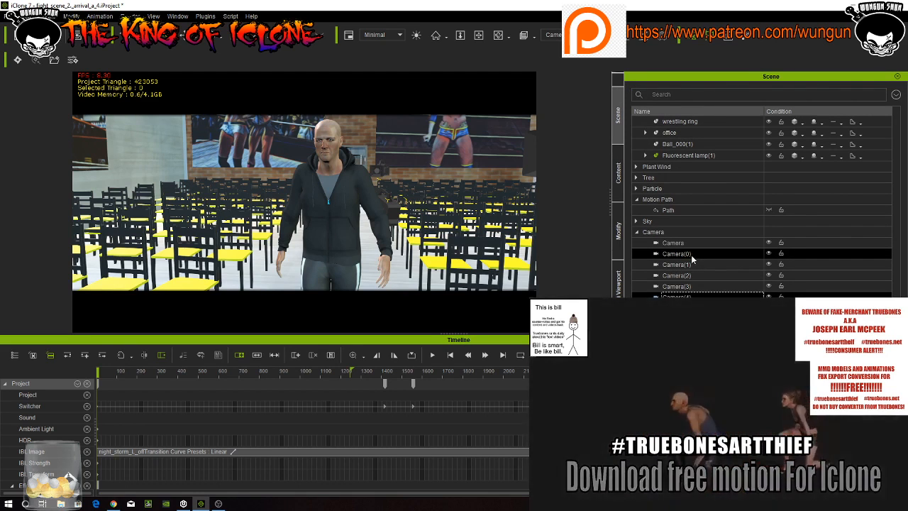
click(615, 179)
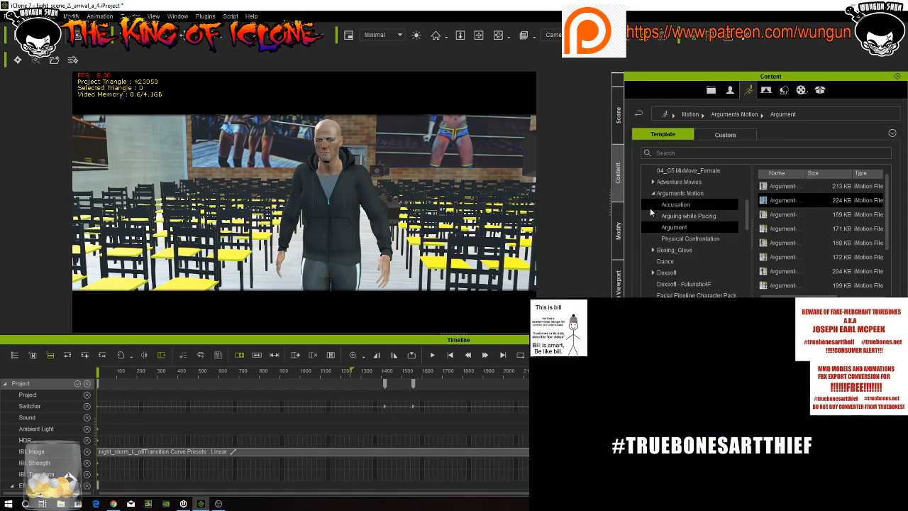
click(620, 241)
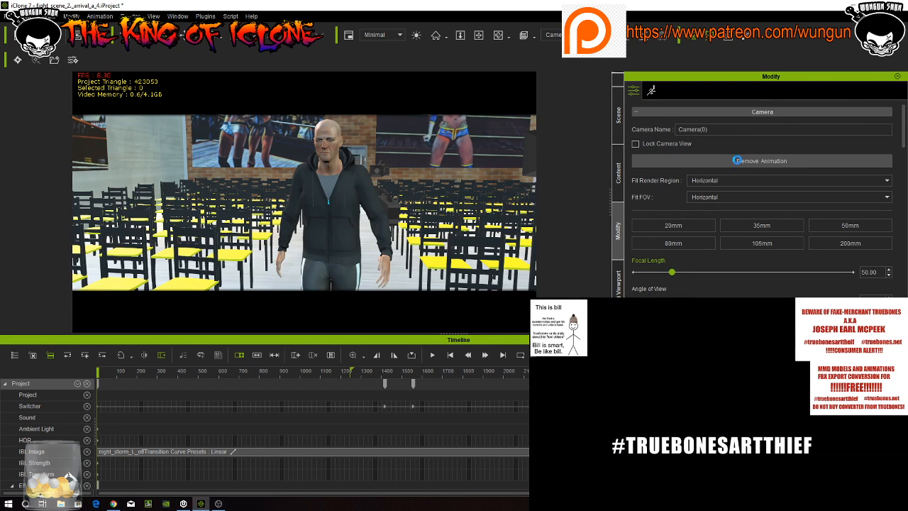
click(340, 374)
drag(340, 374, 383, 379)
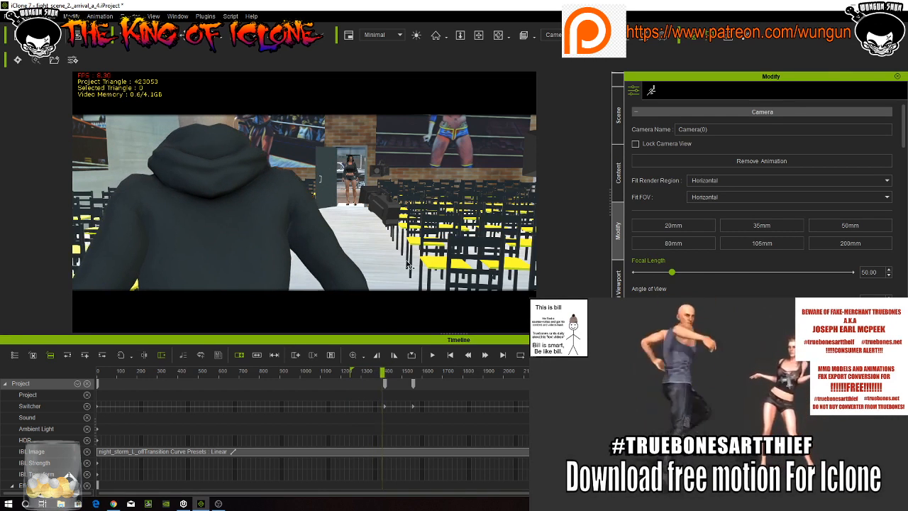
Dolly Camera(0) down the chair aisle toward the doorway, then scrub back to the opening shot
scroll(407, 259, up, 3)
scroll(408, 259, down, 1)
scroll(407, 258, up, 6)
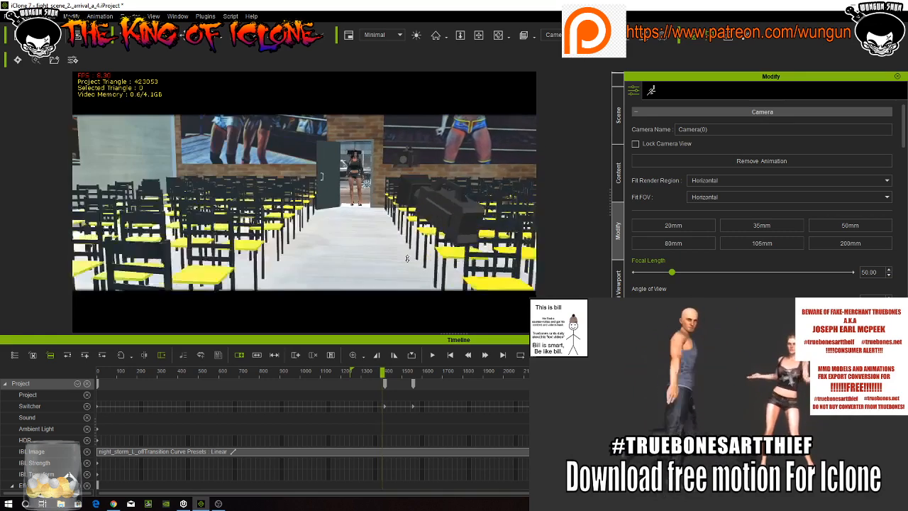
scroll(407, 258, up, 4)
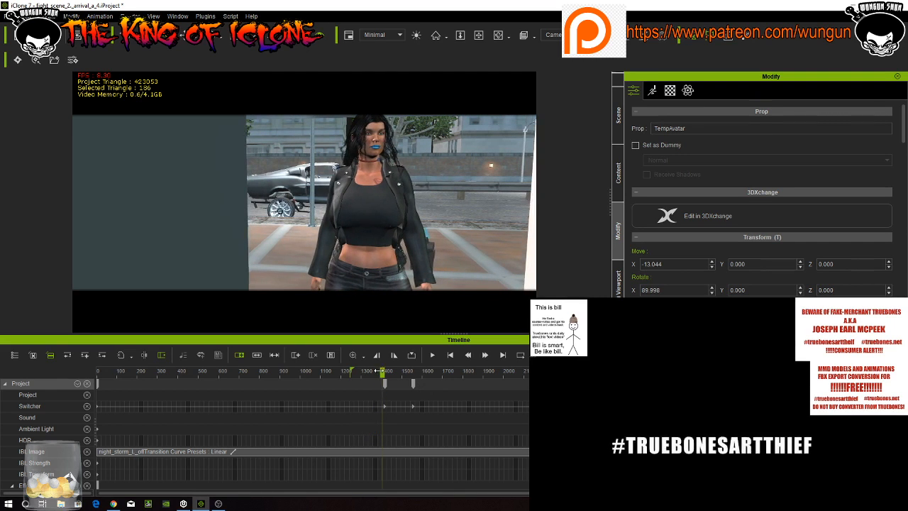
drag(368, 370, 60, 391)
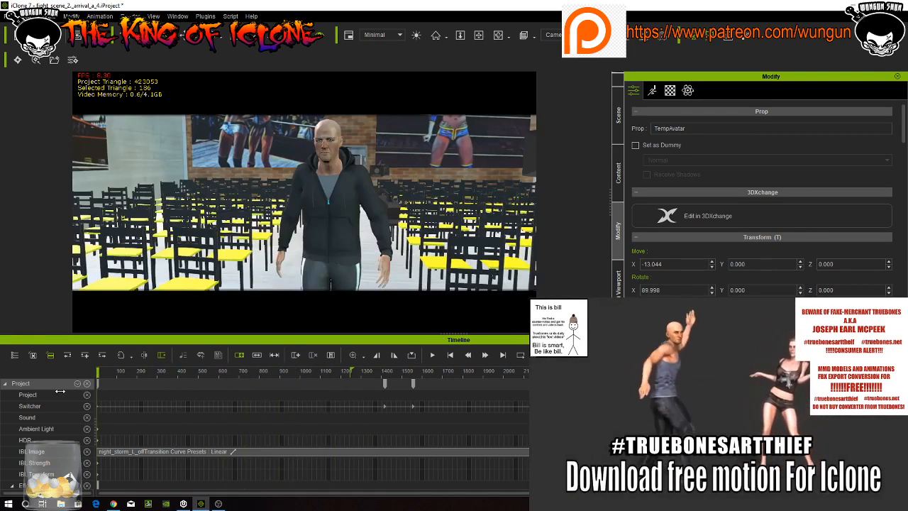
Move the Ambient Light key to about frame 1280, scrub back to frame 1230, and open the Motion library
click(97, 428)
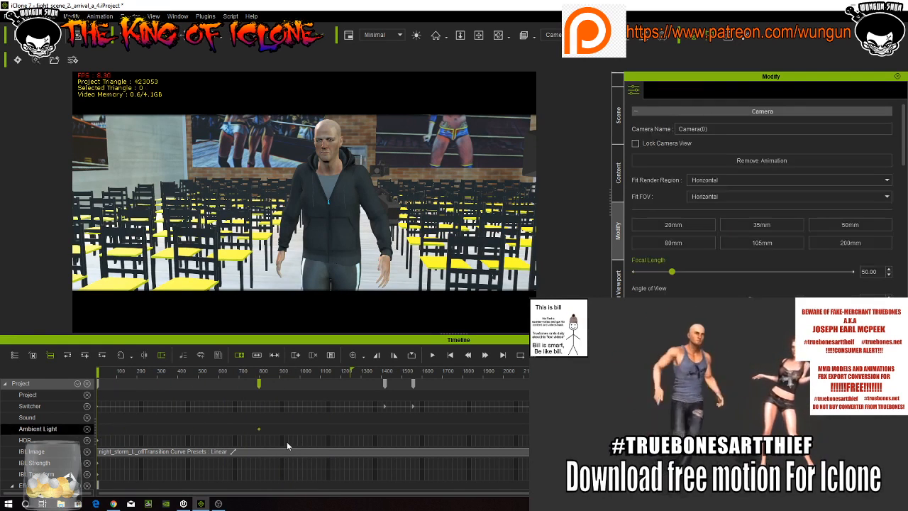
drag(286, 441, 360, 443)
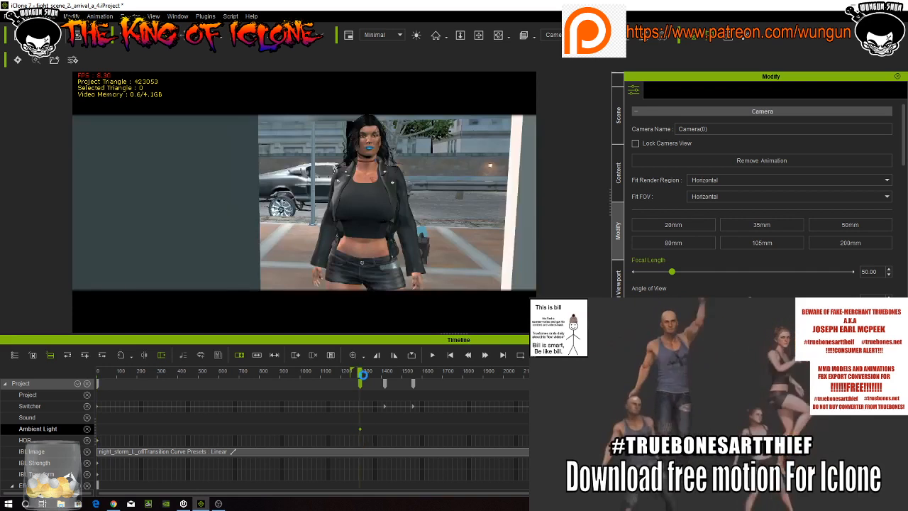
drag(362, 375, 351, 376)
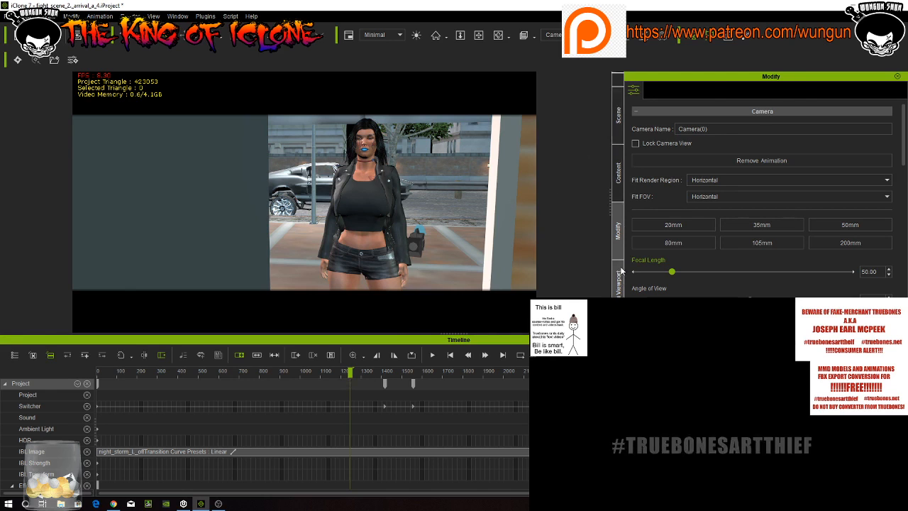
click(620, 177)
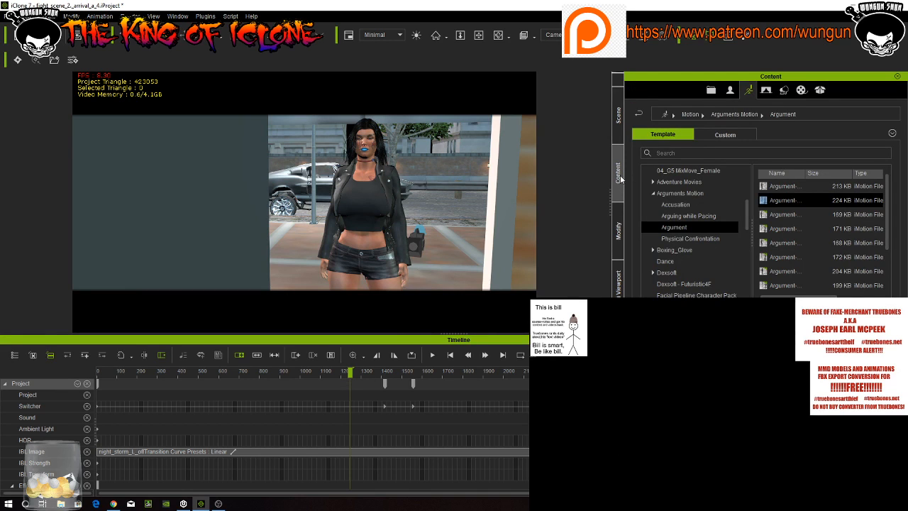
Show Camera(0) settings again and scroll the timeline to the woman's Motion Layer tracks beside her Catwalk clips
click(616, 231)
scroll(640, 257, down, 10)
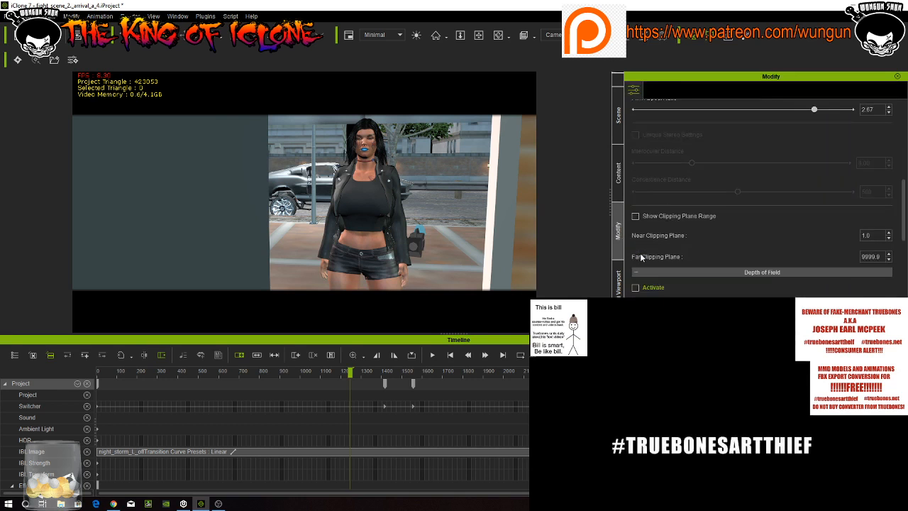
scroll(641, 257, down, 2)
scroll(641, 258, up, 12)
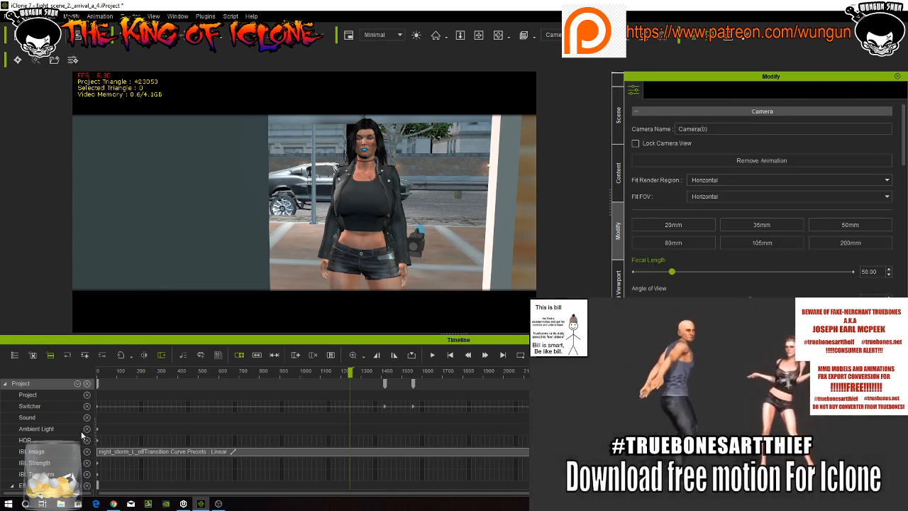
scroll(67, 435, down, 10)
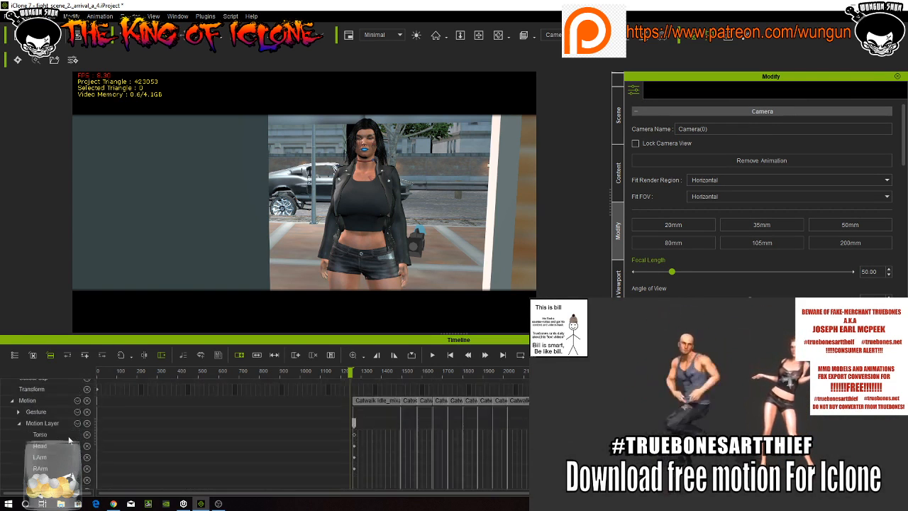
scroll(69, 438, down, 5)
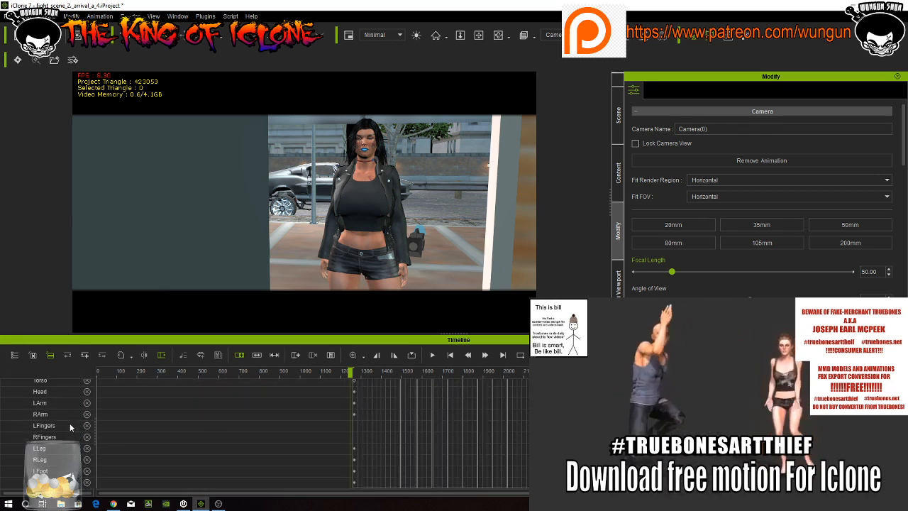
Browse the avatar's timeline tracks, then show the Scene list with CC_Base(0)'s Hoodie, T-shirt, Jogging Pants and Sneakers
click(35, 358)
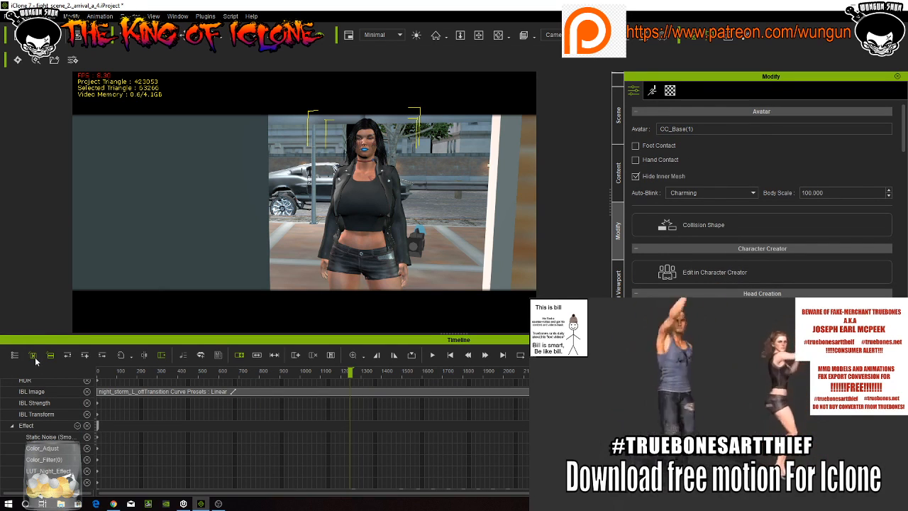
scroll(70, 385, down, 10)
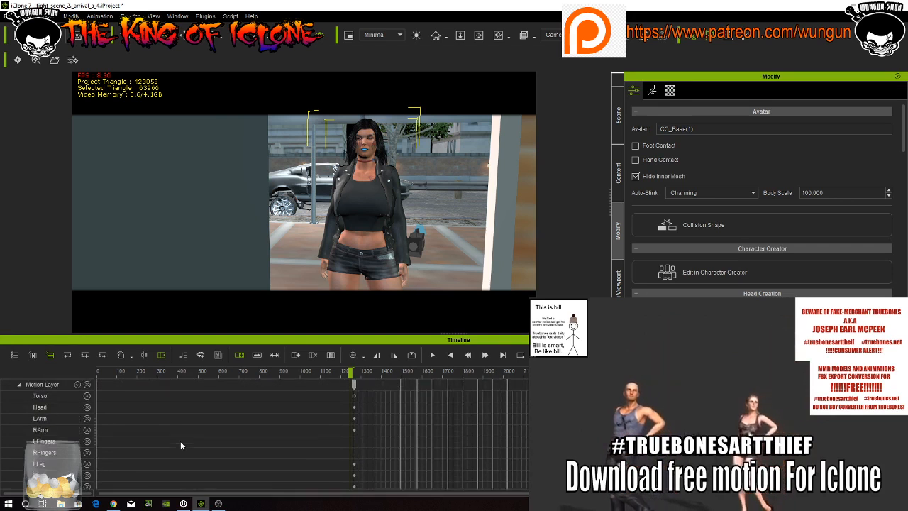
scroll(180, 440, up, 8)
scroll(181, 440, up, 4)
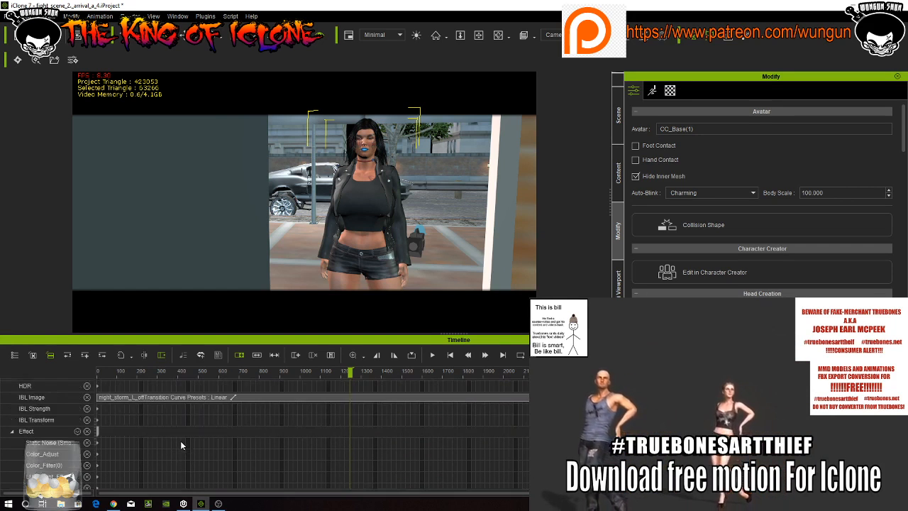
scroll(181, 444, down, 12)
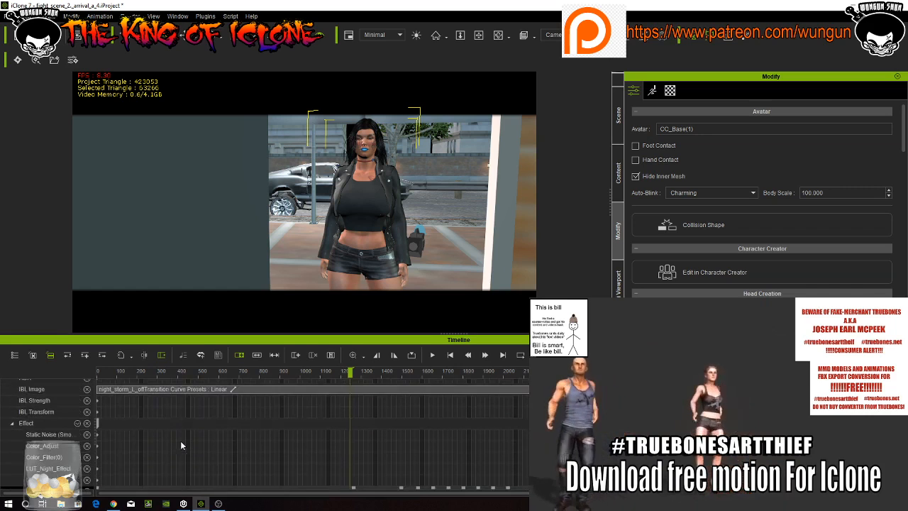
scroll(181, 445, up, 8)
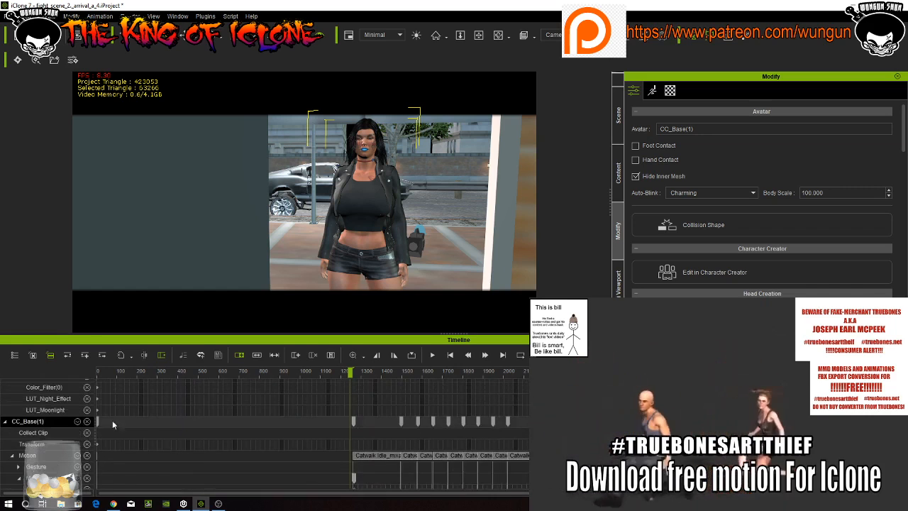
click(34, 358)
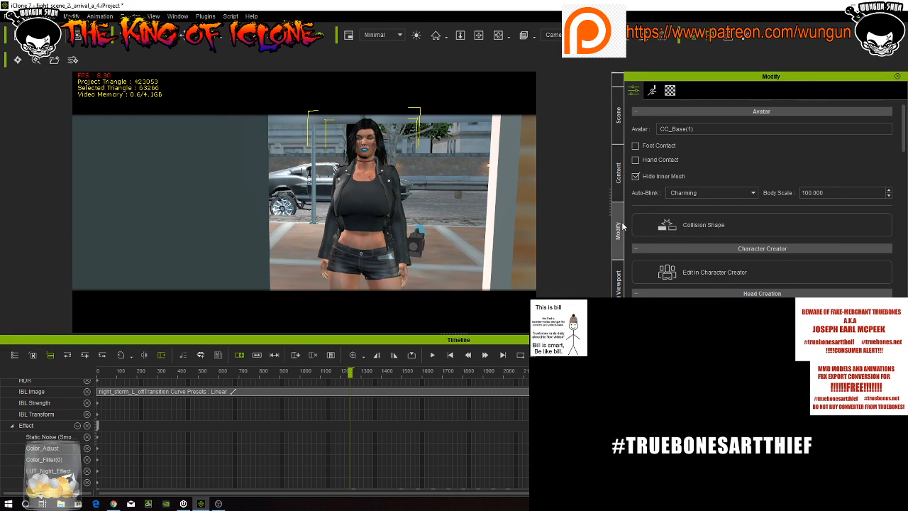
click(618, 173)
click(617, 121)
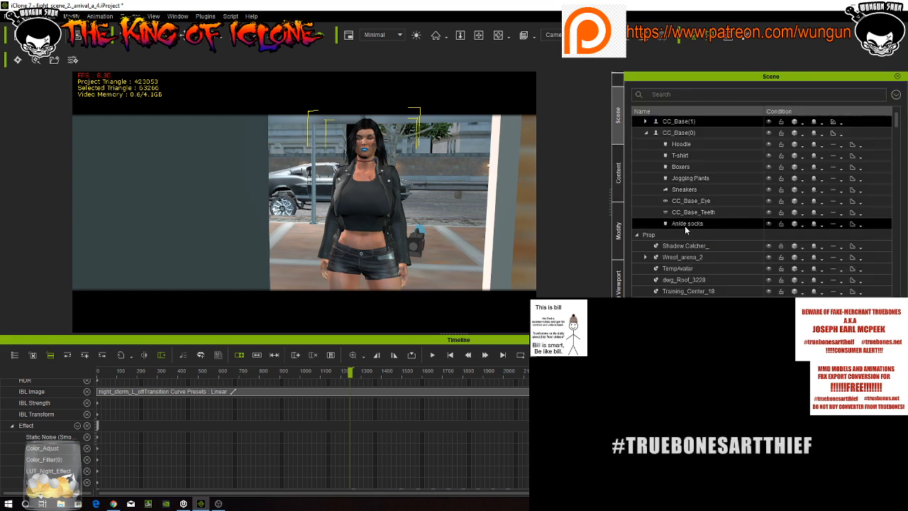
Select Camera(0) in the Scene list and show its Transform, Constraint and Lens tracks in the timeline
scroll(681, 234, down, 8)
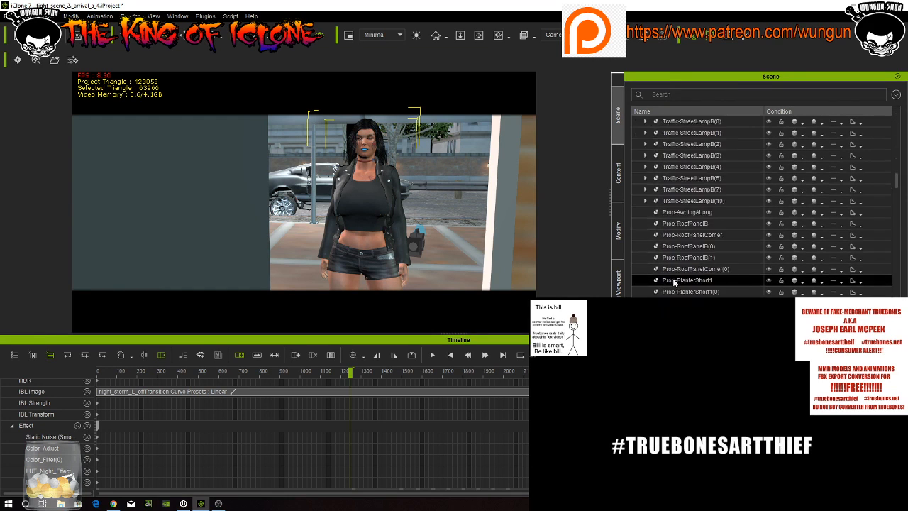
scroll(673, 281, down, 10)
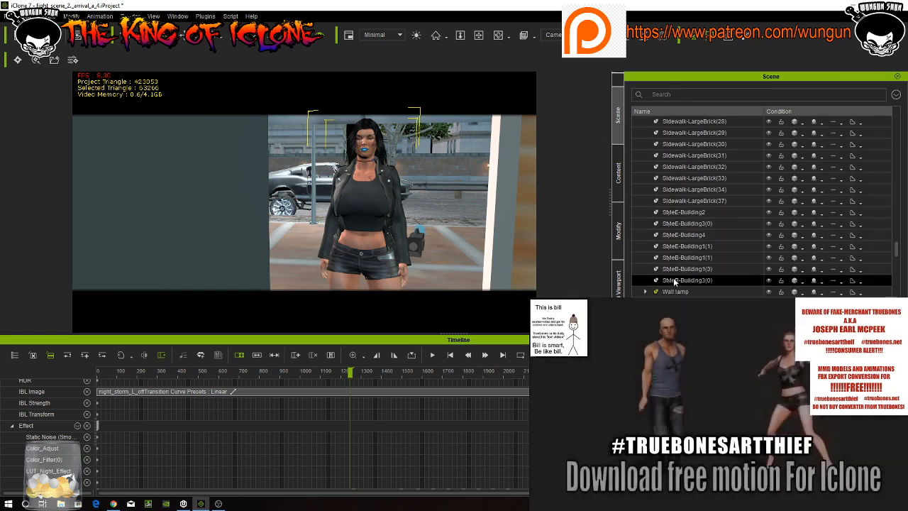
scroll(673, 277, down, 10)
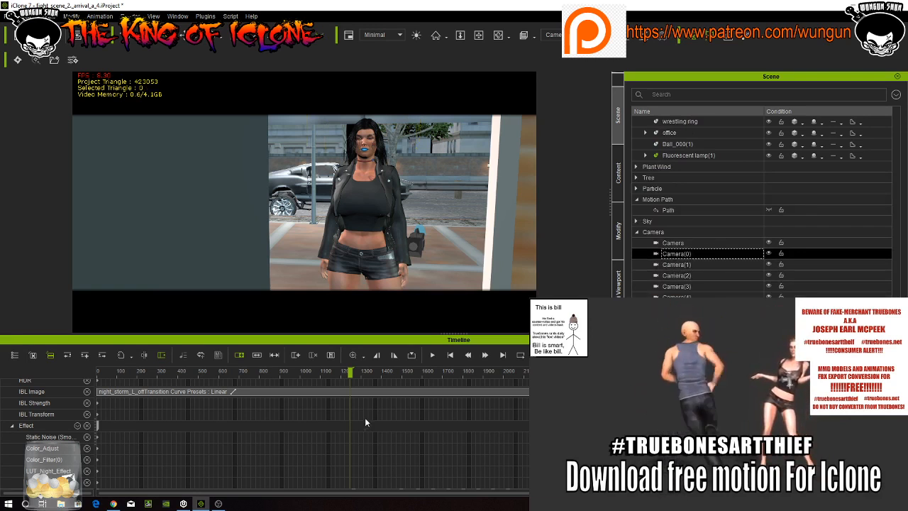
click(33, 357)
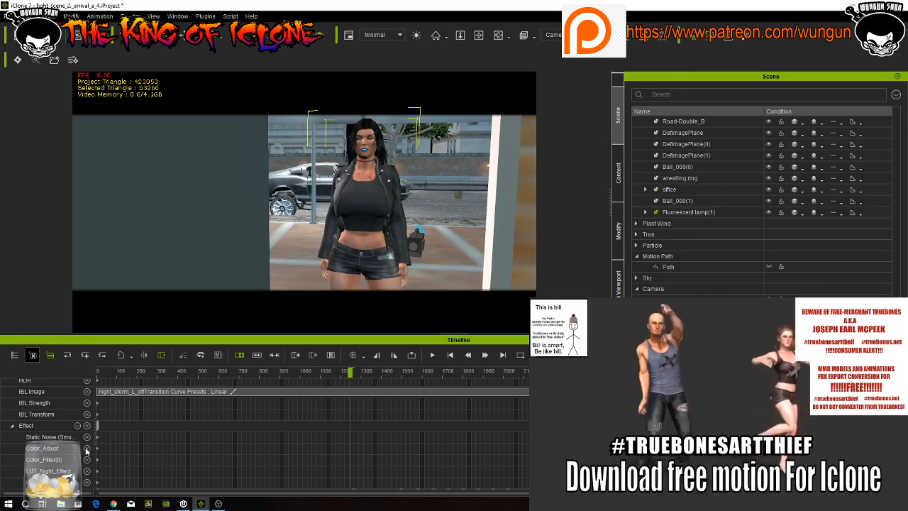
scroll(90, 447, down, 1)
scroll(90, 447, down, 5)
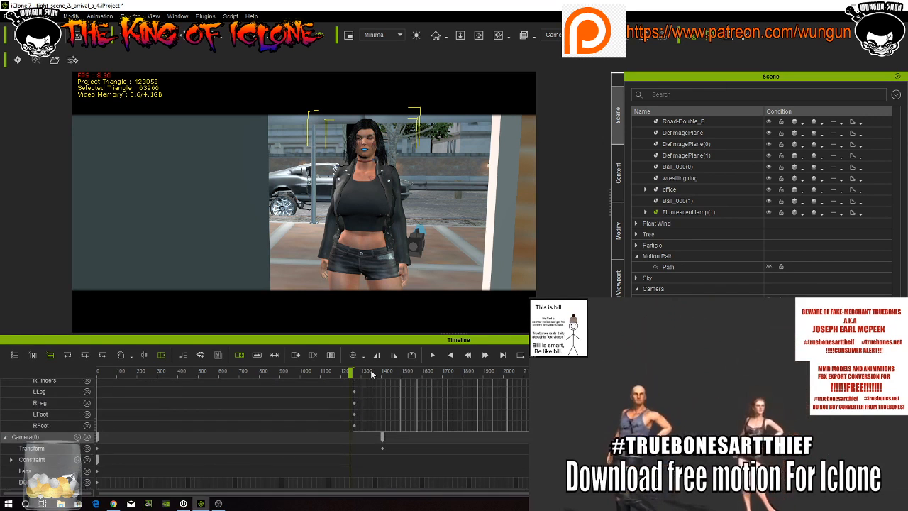
Scrub the timeline to frames ~1080 and ~1250, then return to the opening shot near frame 0
drag(351, 371, 320, 372)
click(350, 377)
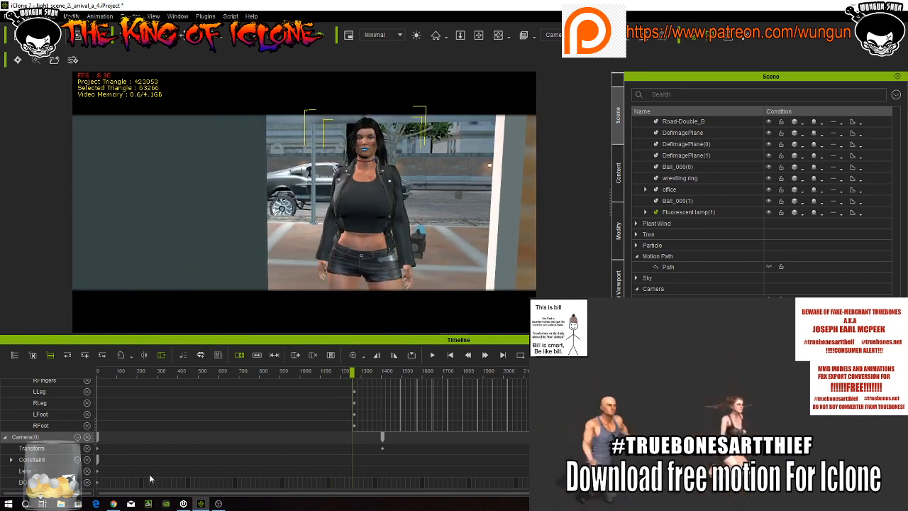
click(105, 451)
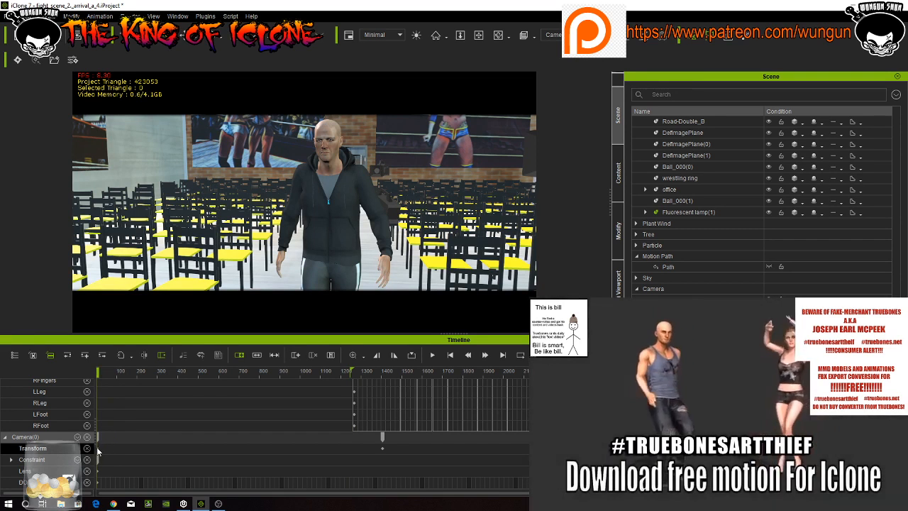
Move the camera's opening key to about frame 1200 and select the Camera(0) key near frame 1250
drag(98, 448, 354, 473)
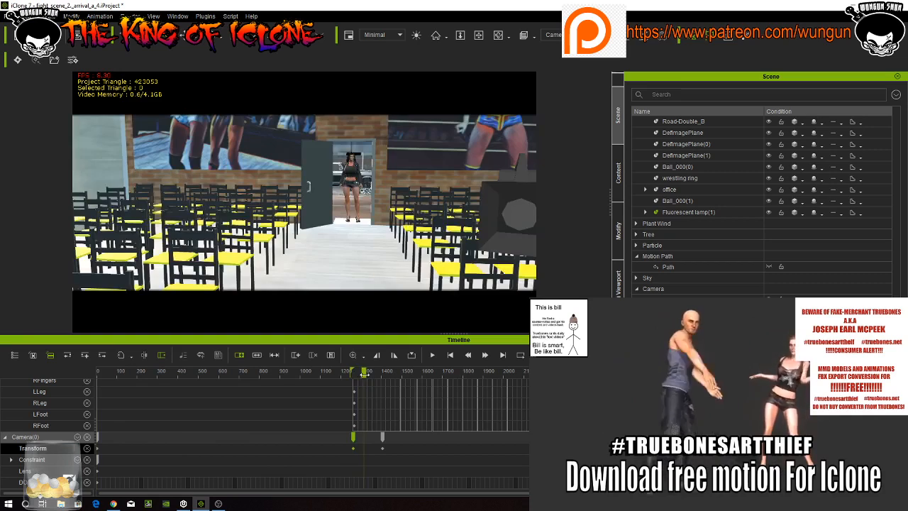
drag(364, 374, 354, 383)
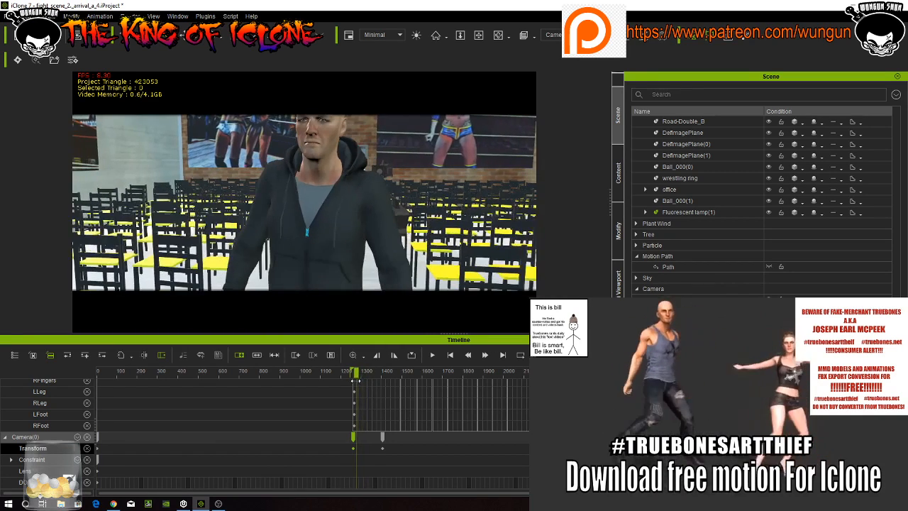
click(352, 437)
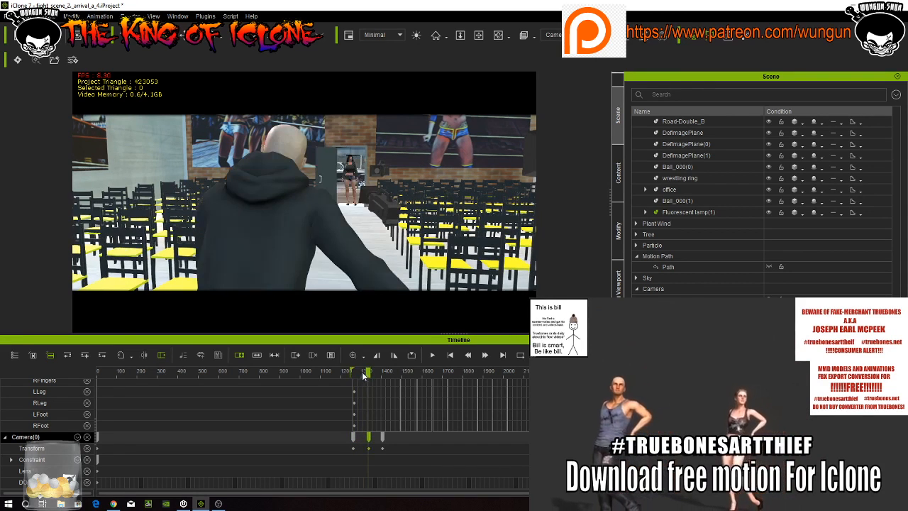
Reframe the camera onto the woman's head at the doorway and select her (CC_Base(1))
drag(362, 371, 382, 378)
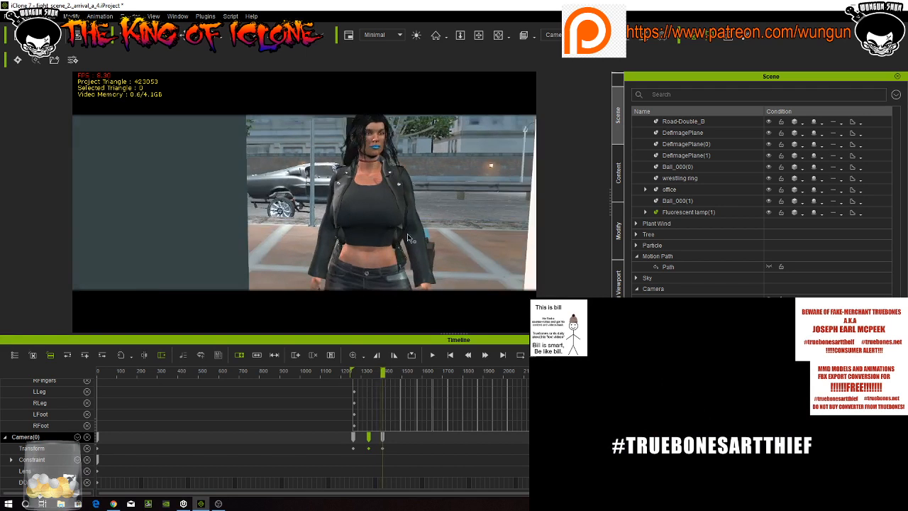
scroll(409, 235, up, 3)
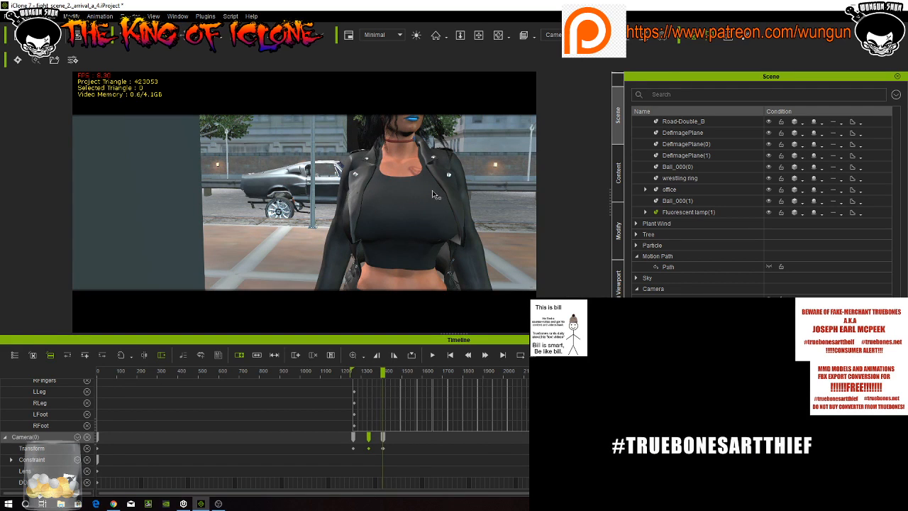
mouse_move(433, 194)
middle_down()
mouse_move(430, 231)
mouse_move(432, 201)
middle_up()
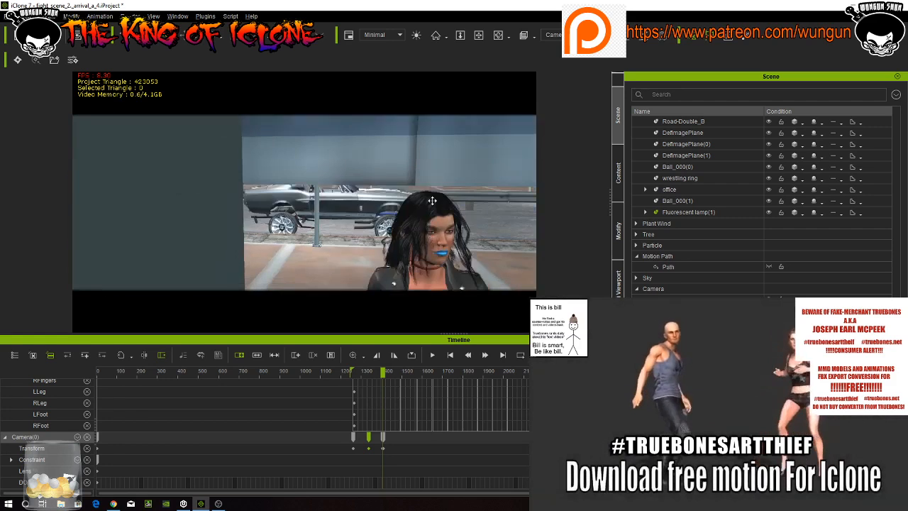
scroll(432, 201, down, 5)
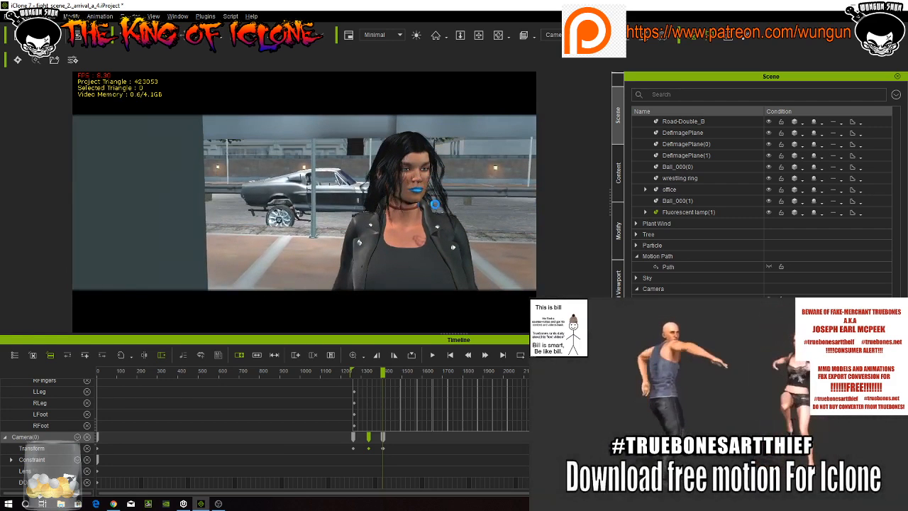
scroll(435, 204, up, 2)
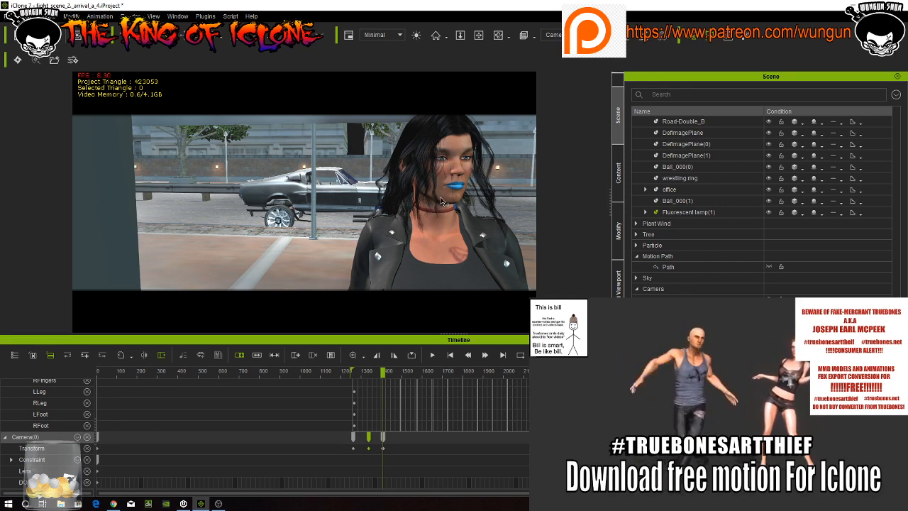
click(441, 200)
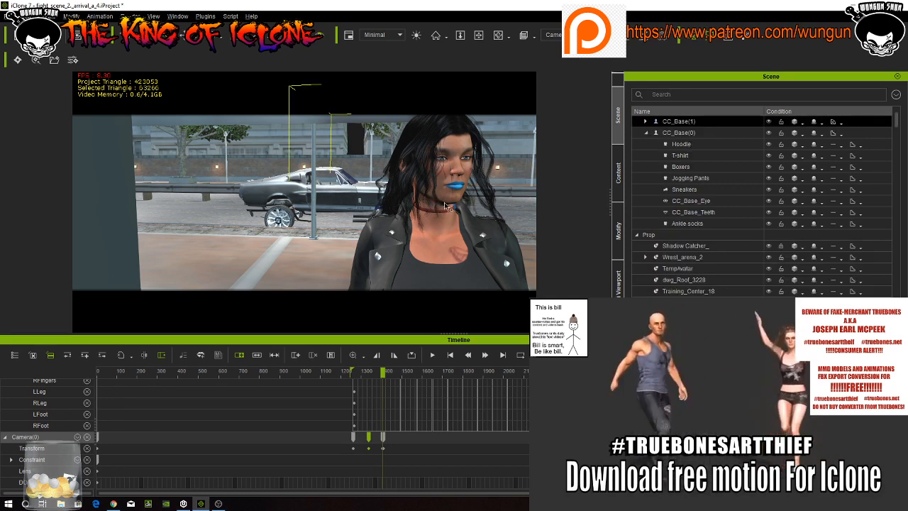
Recentre the woman in frame, jump back to the bald man's shot, and show the character's Modify settings
middle_drag(445, 206, 315, 197)
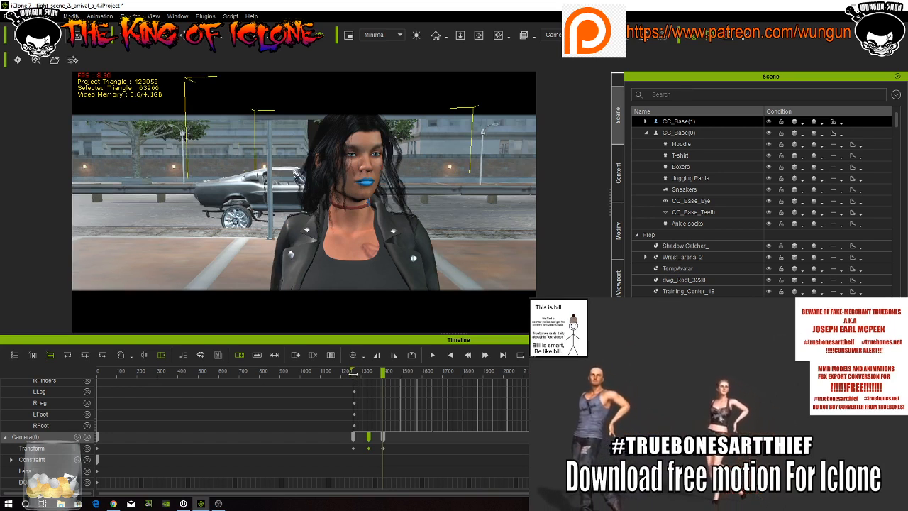
click(354, 373)
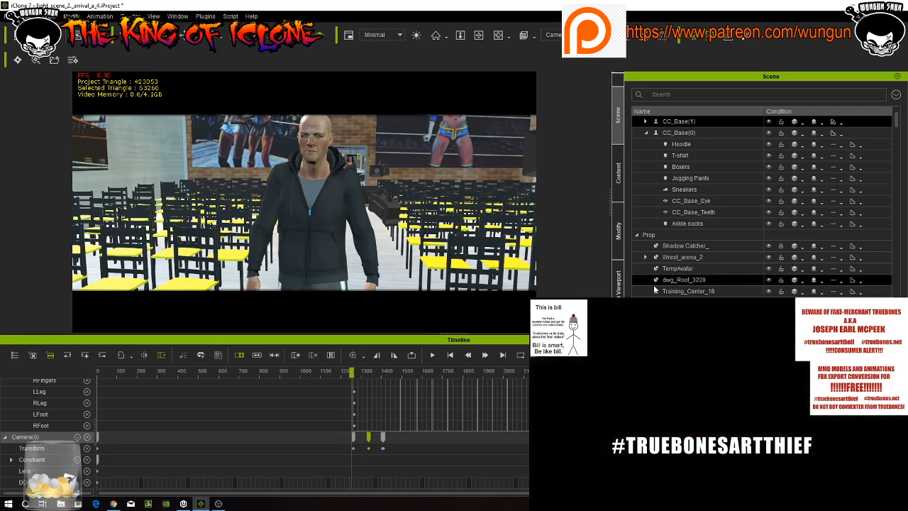
click(618, 226)
scroll(658, 217, down, 3)
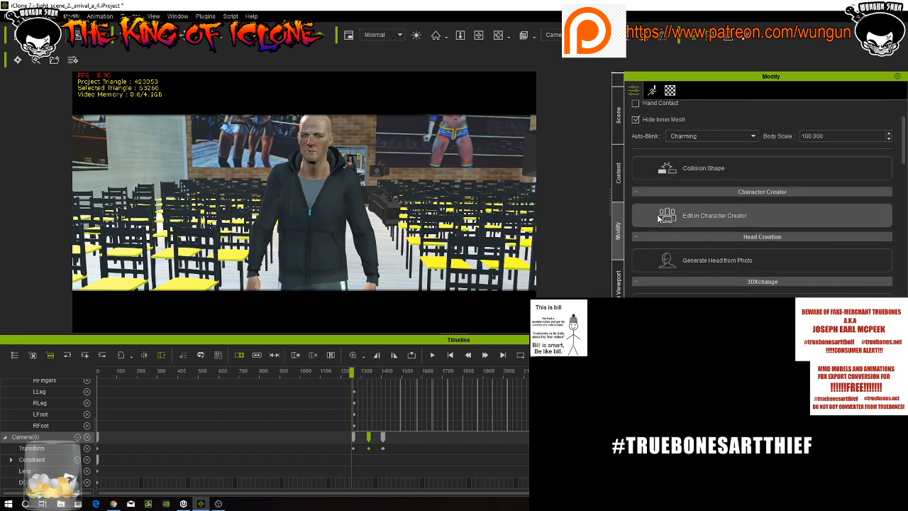
Set the character's Look At to Look at Camera, then start playback to preview it
scroll(657, 220, down, 6)
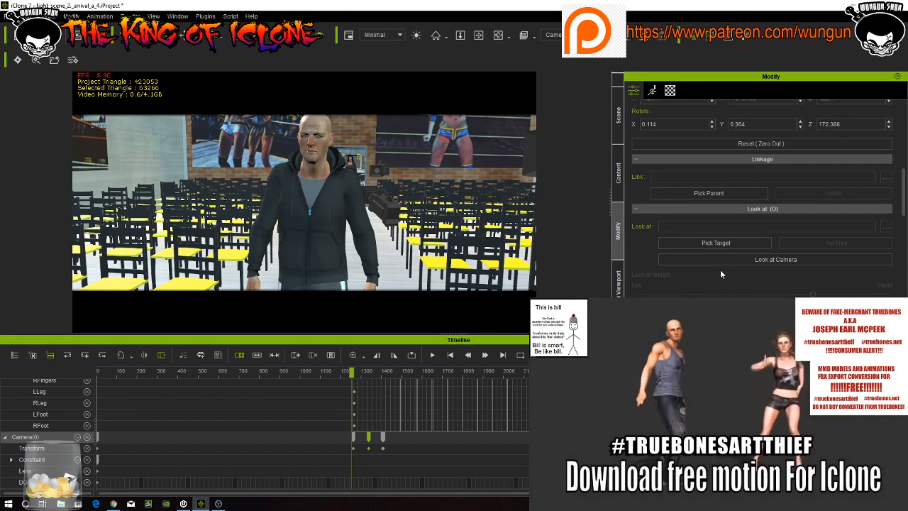
click(778, 260)
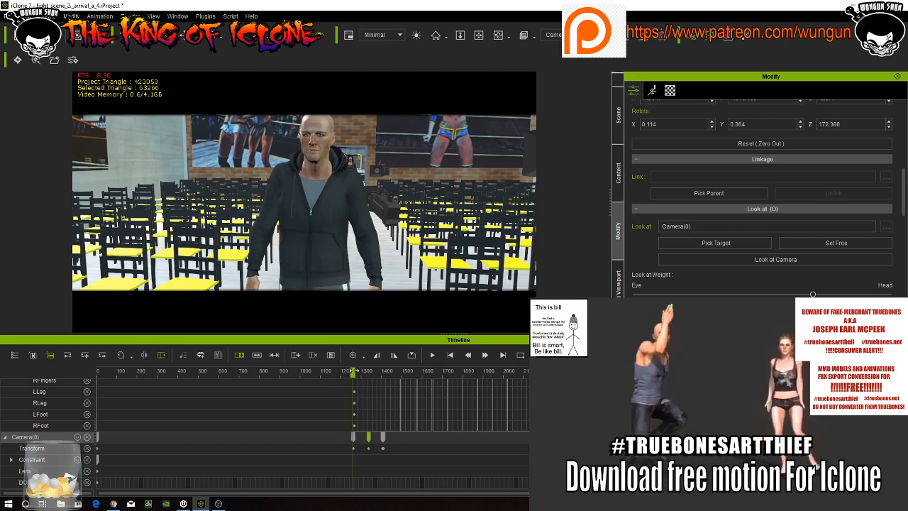
drag(353, 371, 352, 370)
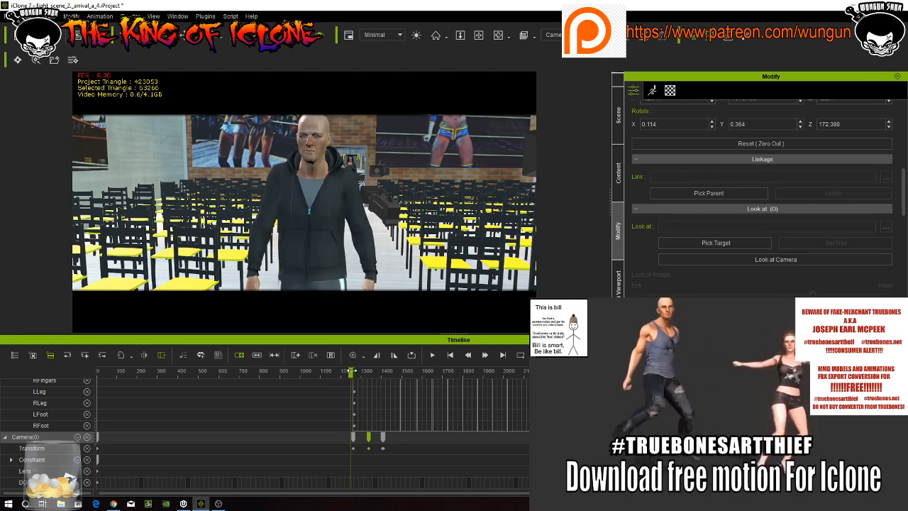
click(431, 355)
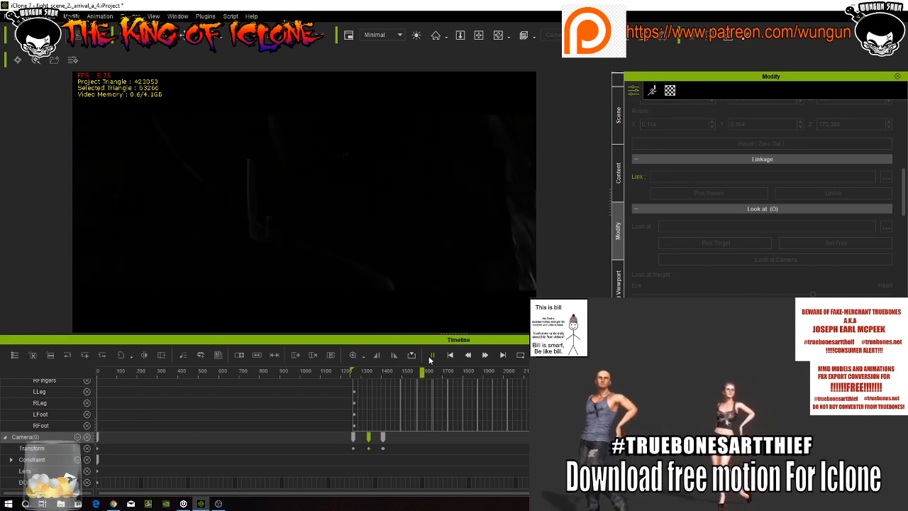
Stop playback at about frame 1400, view the scene through the camera Switcher, and scroll the track list up to Project
click(430, 356)
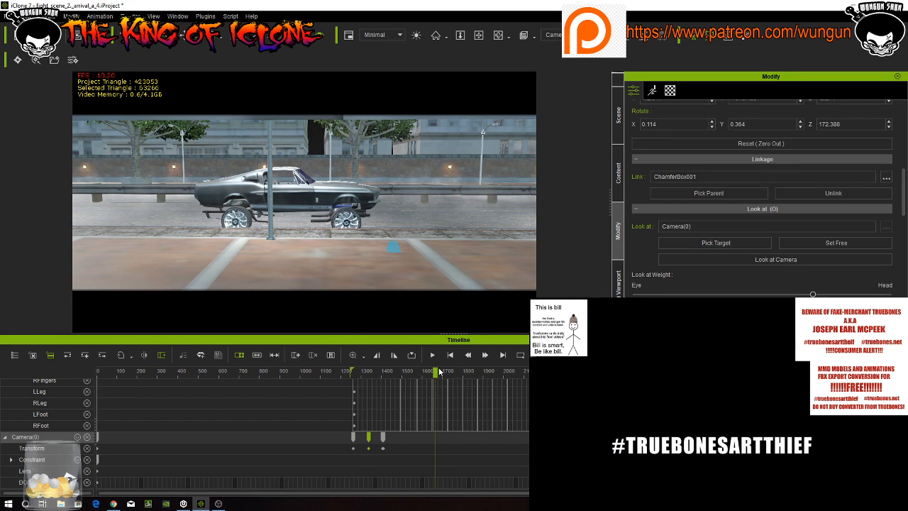
drag(425, 378, 391, 381)
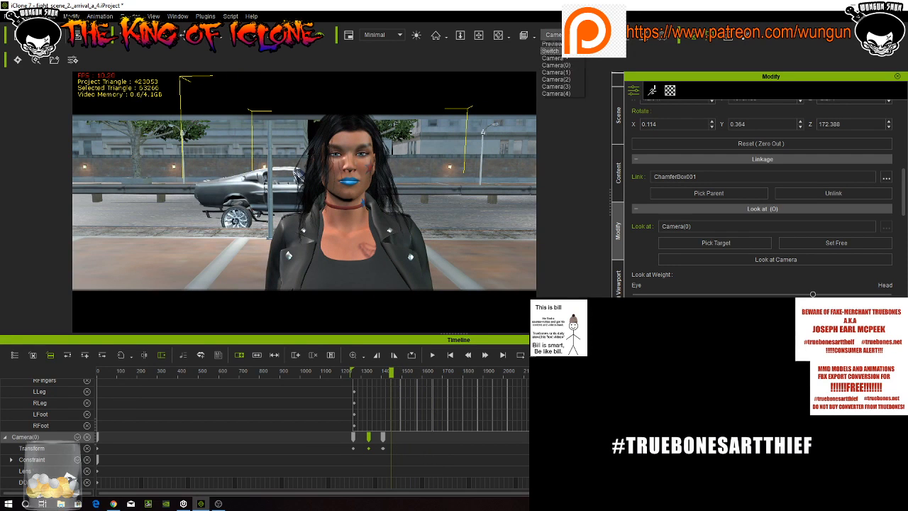
click(557, 51)
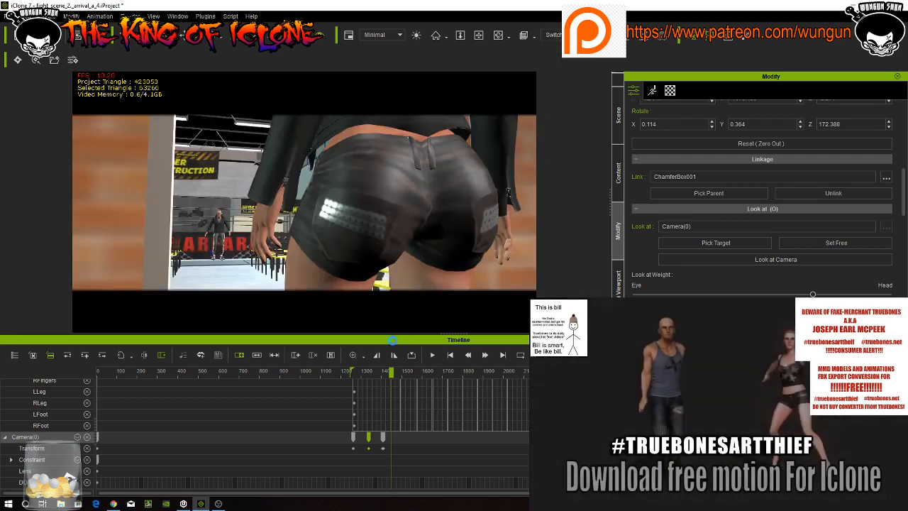
scroll(421, 393, up, 15)
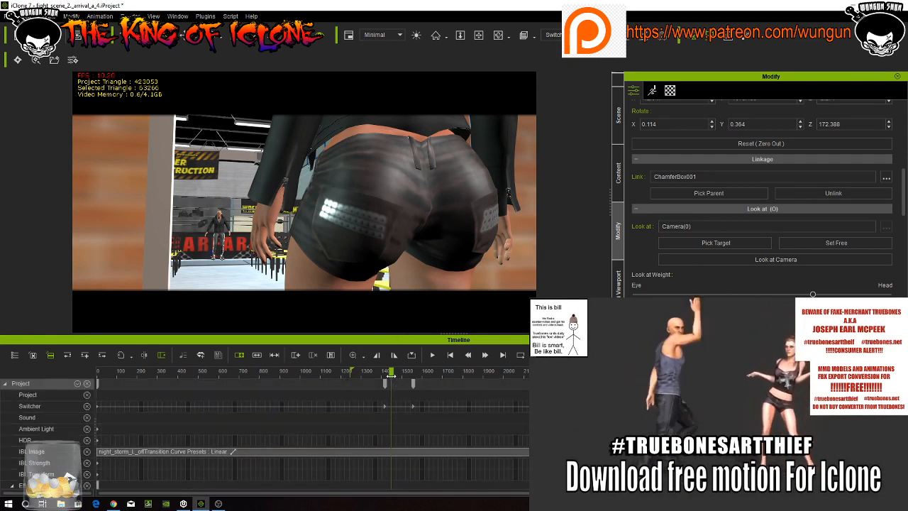
Play from about frame 1470, pause near frame 1560, and select the Switcher track's key
drag(394, 376, 352, 371)
click(431, 357)
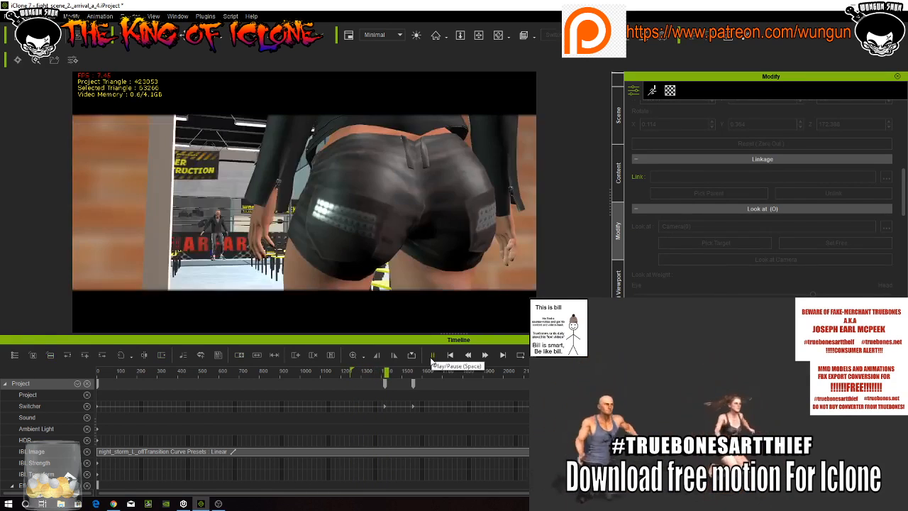
click(431, 356)
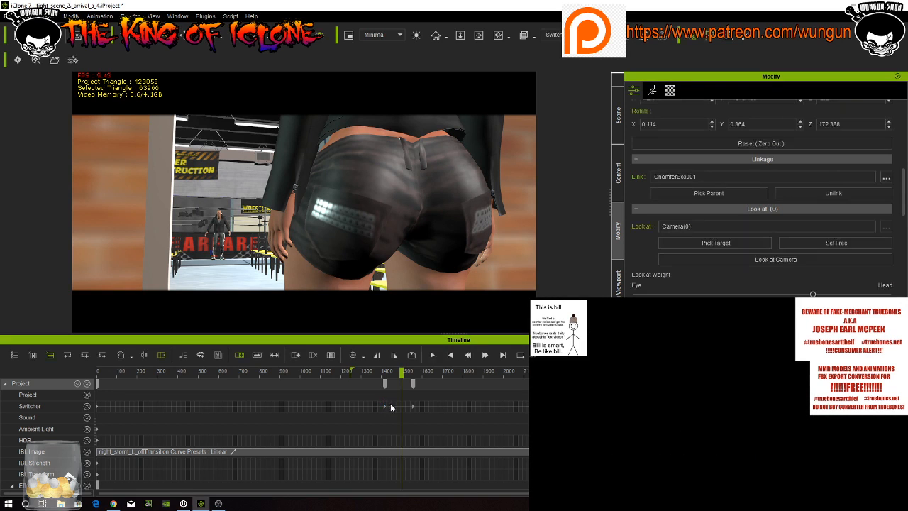
click(385, 405)
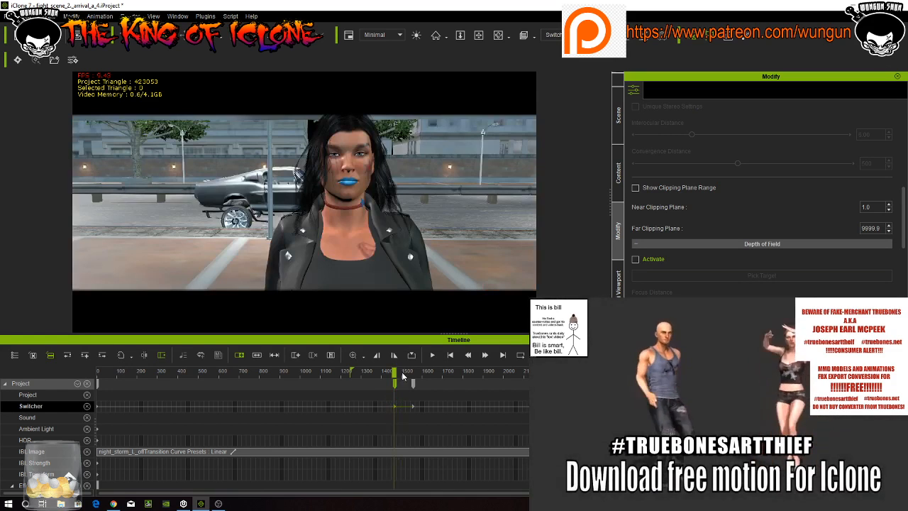
Replay the camera-switch sequence from about frame 1380, pausing near frame 1595
click(402, 373)
drag(402, 376, 369, 374)
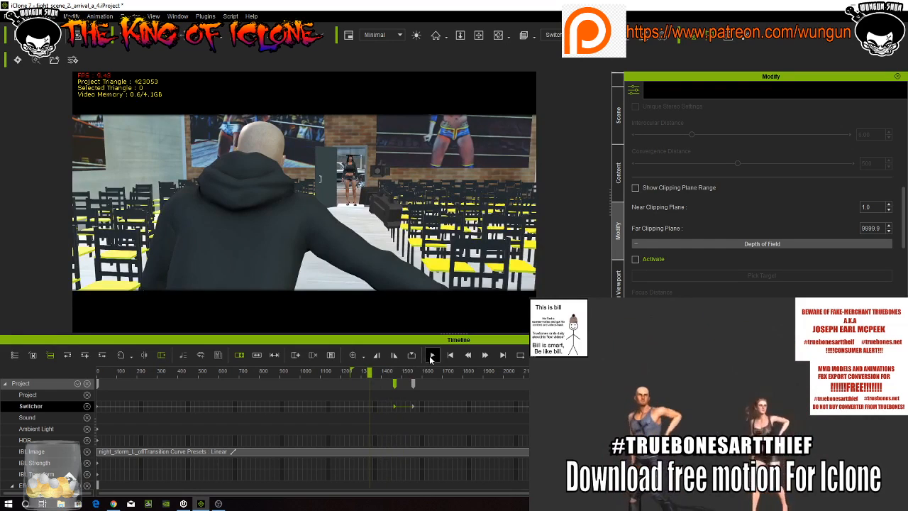
click(430, 355)
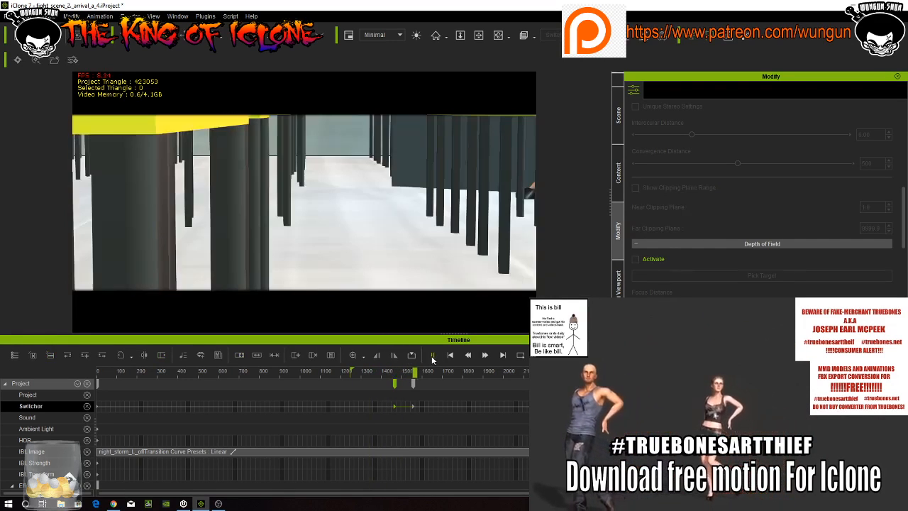
click(432, 355)
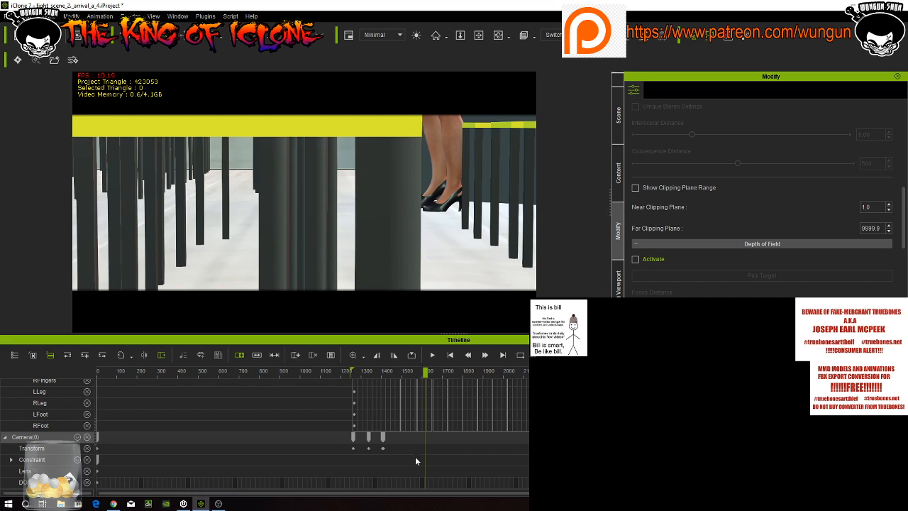
Zoom the timeline and delete the extra Camera key near frame 1403
scroll(416, 461, up, 8)
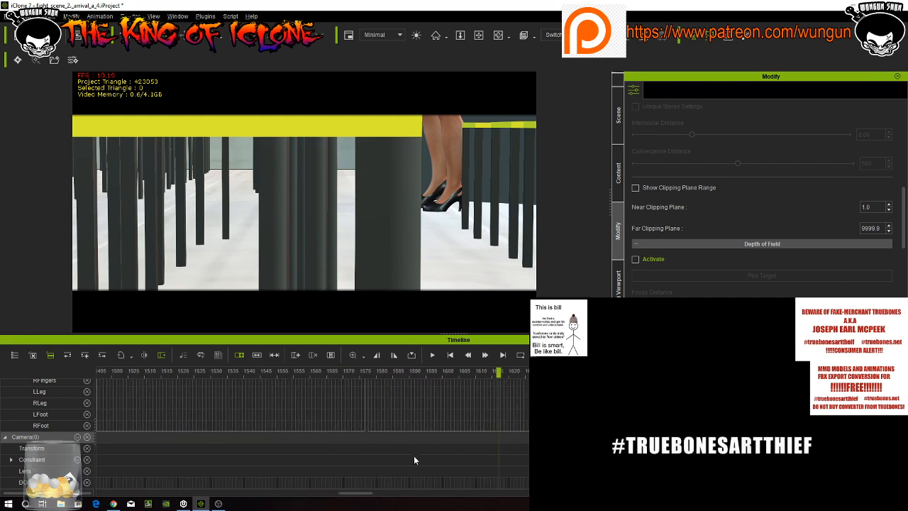
scroll(414, 457, up, 2)
drag(364, 492, 332, 495)
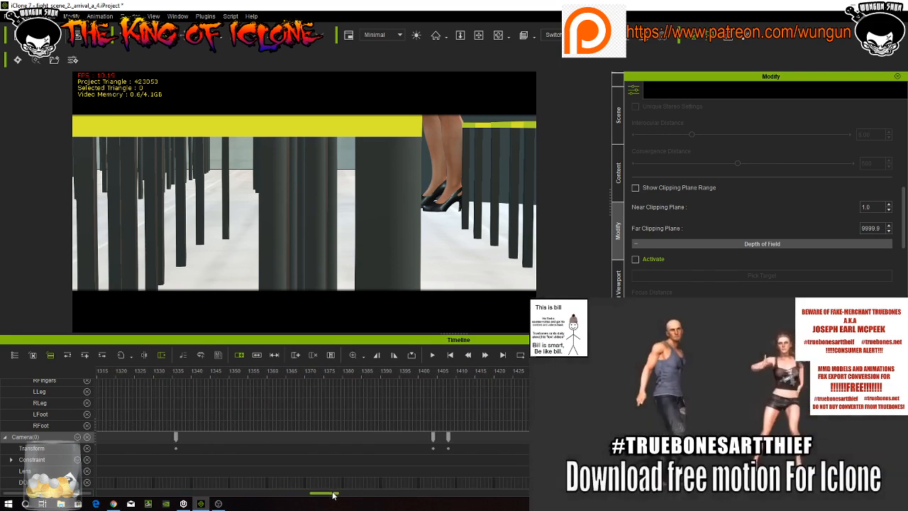
click(432, 437)
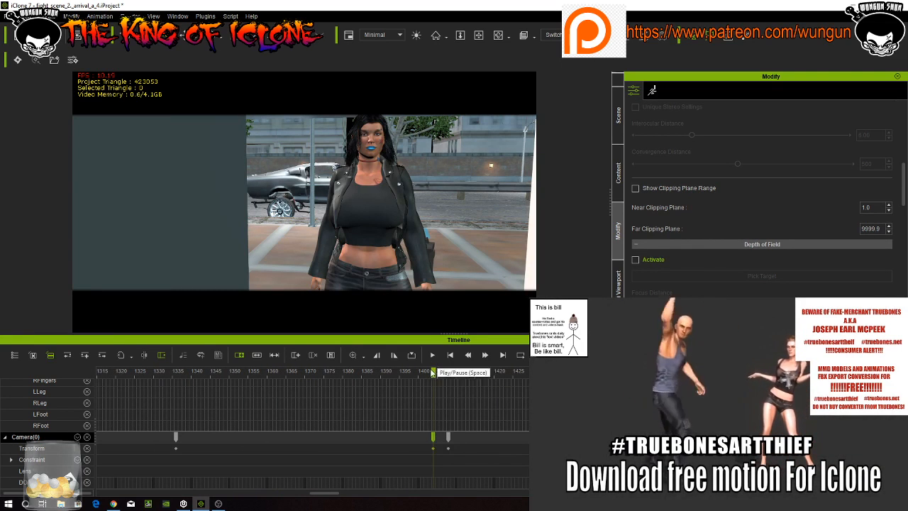
drag(432, 371, 447, 372)
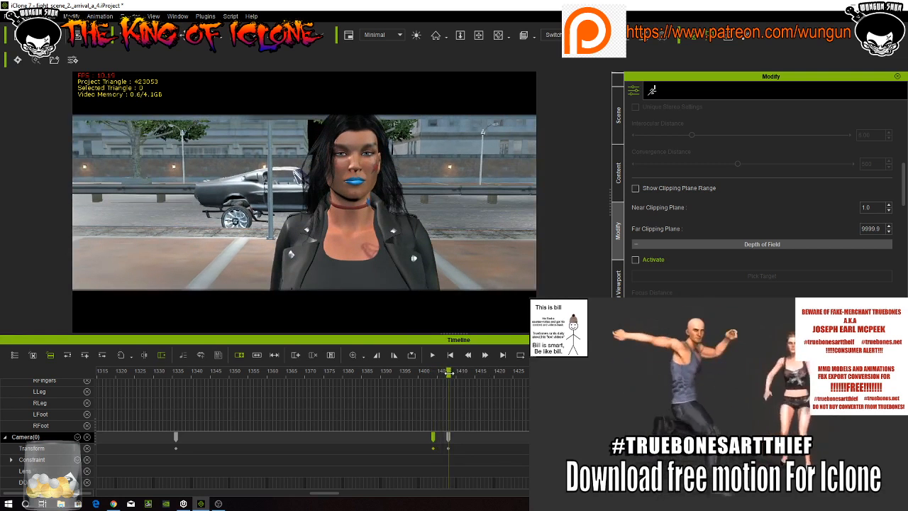
right_click(433, 438)
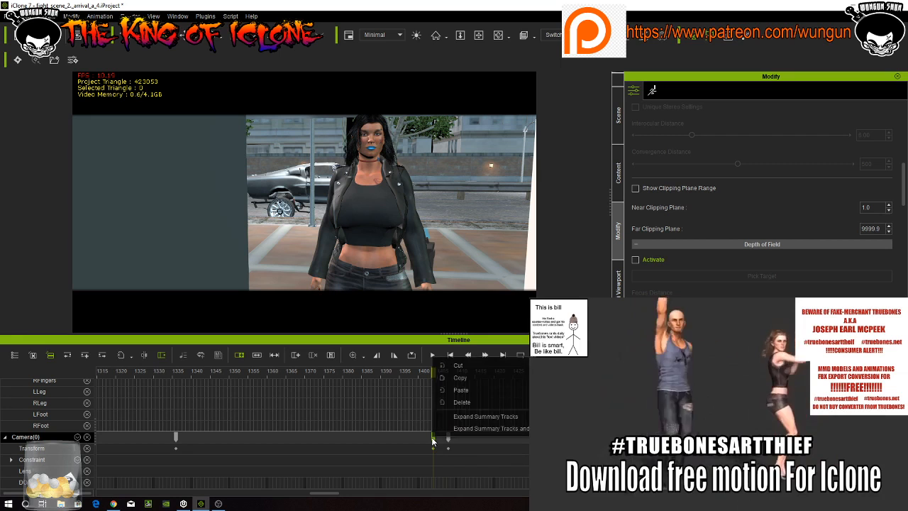
click(462, 401)
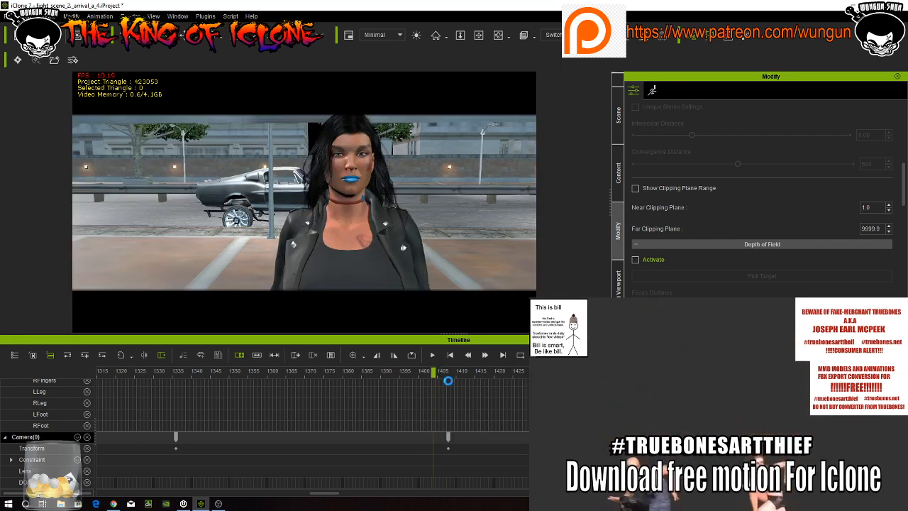
Scrub back to about frame 1355 and marquee-select a Camera(0) Transform key
drag(401, 376, 465, 406)
ctrl+scroll(474, 459, down, 6)
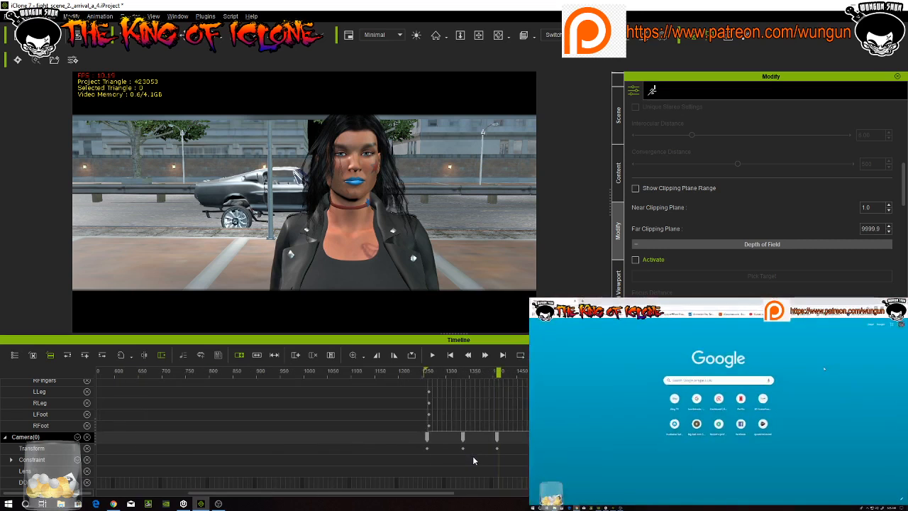
drag(466, 451, 483, 451)
right_click(496, 448)
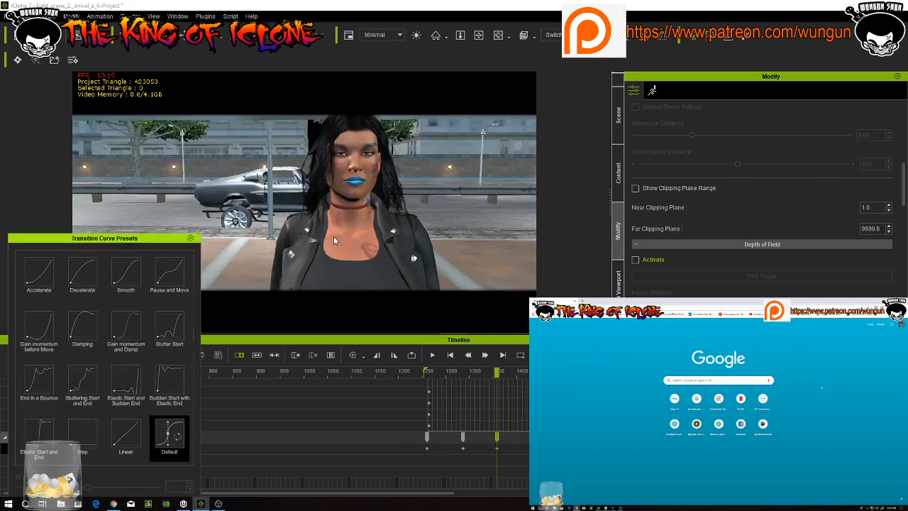
drag(157, 238, 767, 104)
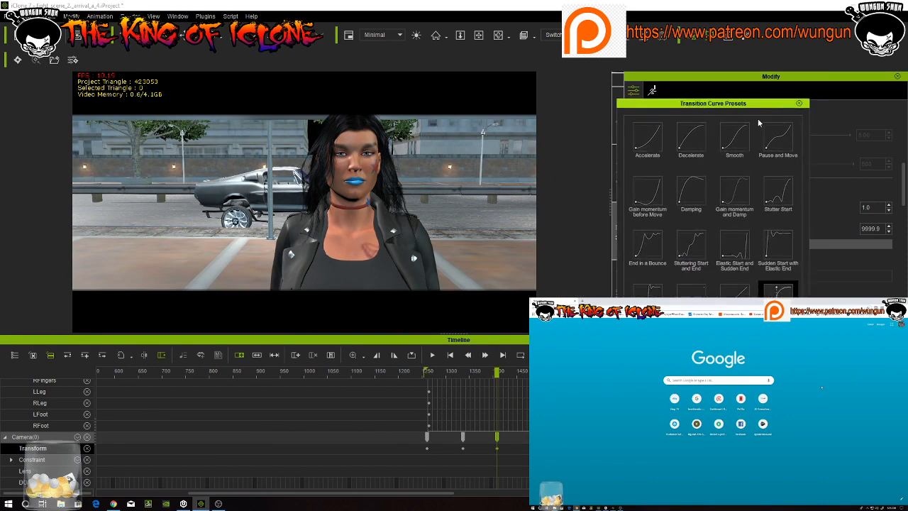
click(691, 138)
key(space)
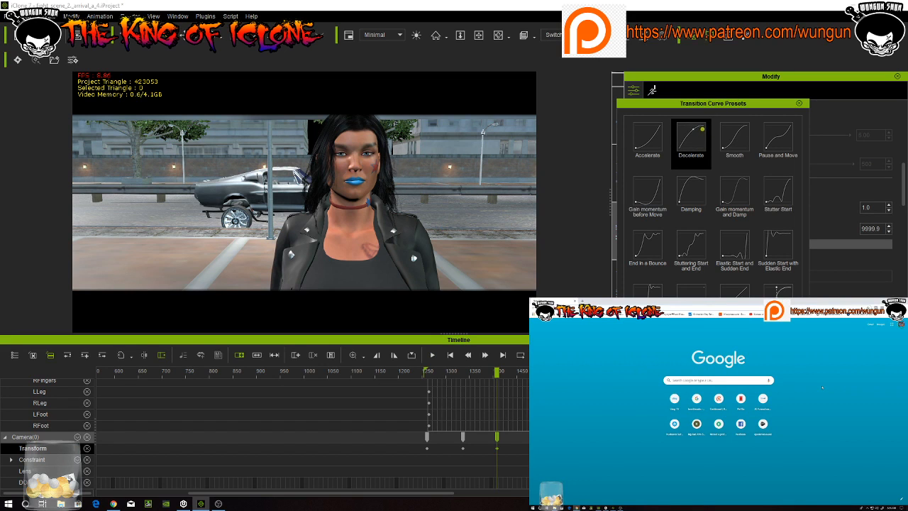
click(822, 387)
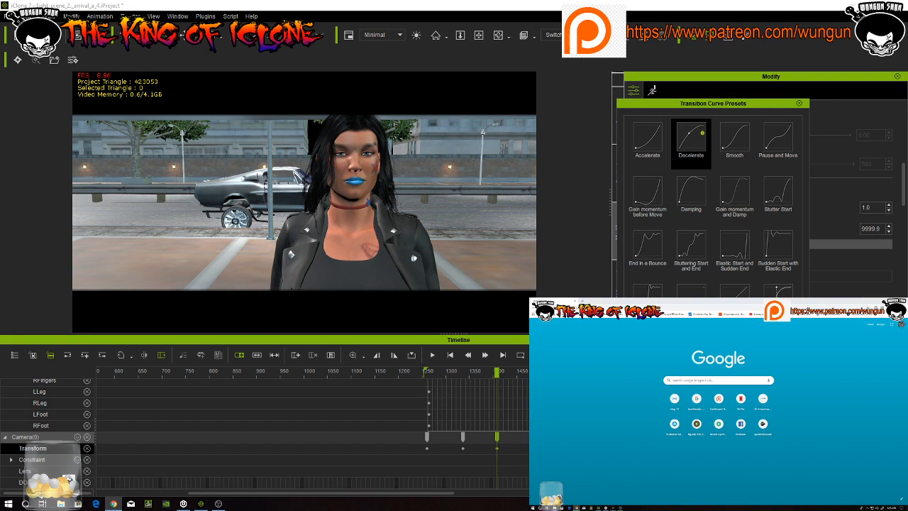
Apply the Decelerate transition curve to the middle camera keyframe and preview the move
click(463, 439)
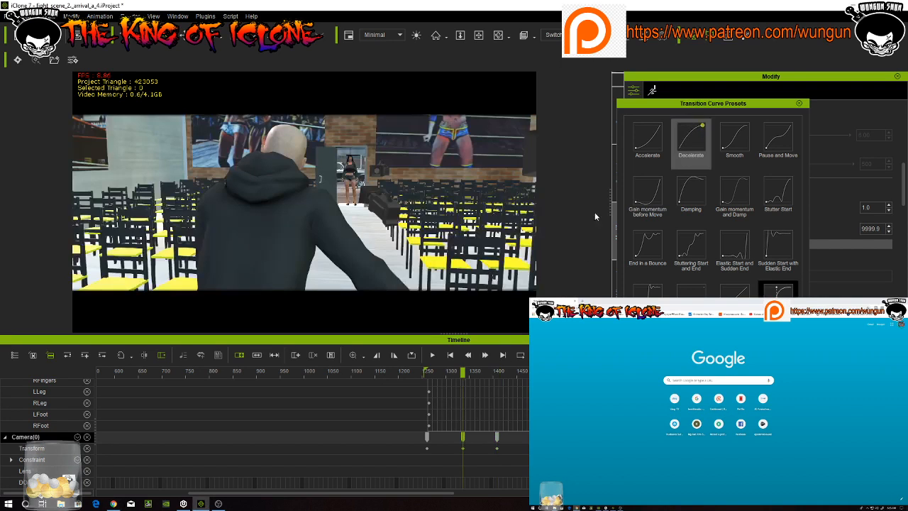
click(691, 145)
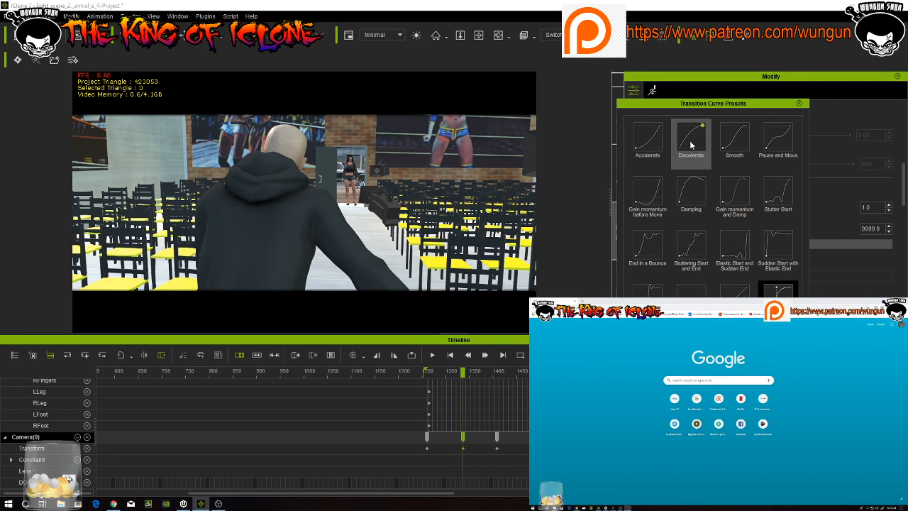
key(space)
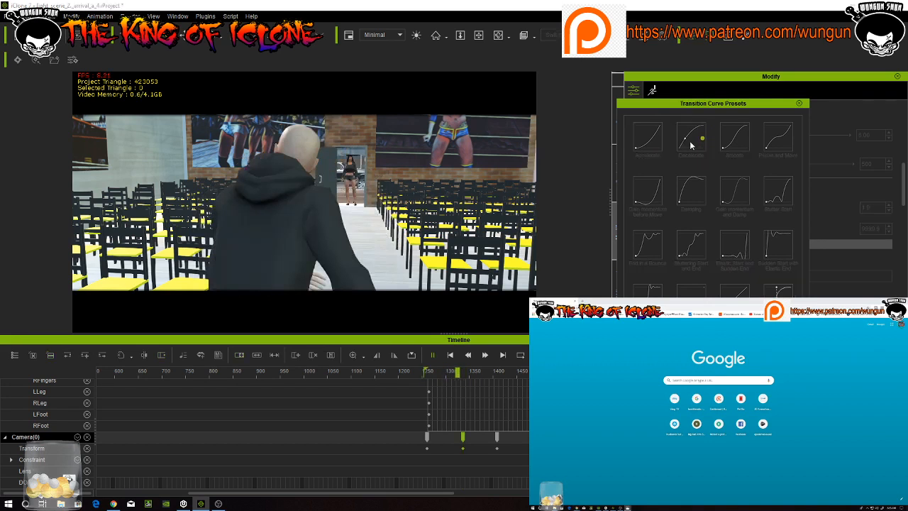
click(691, 145)
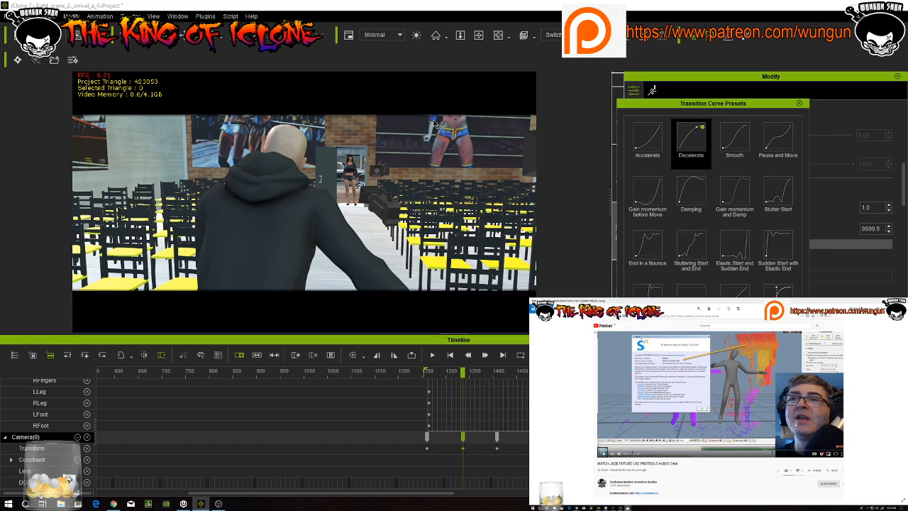
Apply the Accelerate curve to the last camera keyframe and return to frame 1250
click(497, 438)
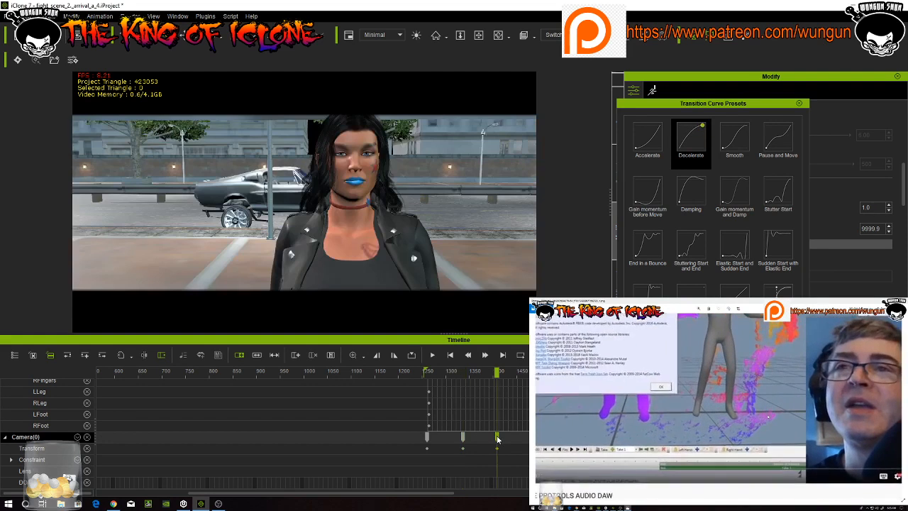
click(656, 151)
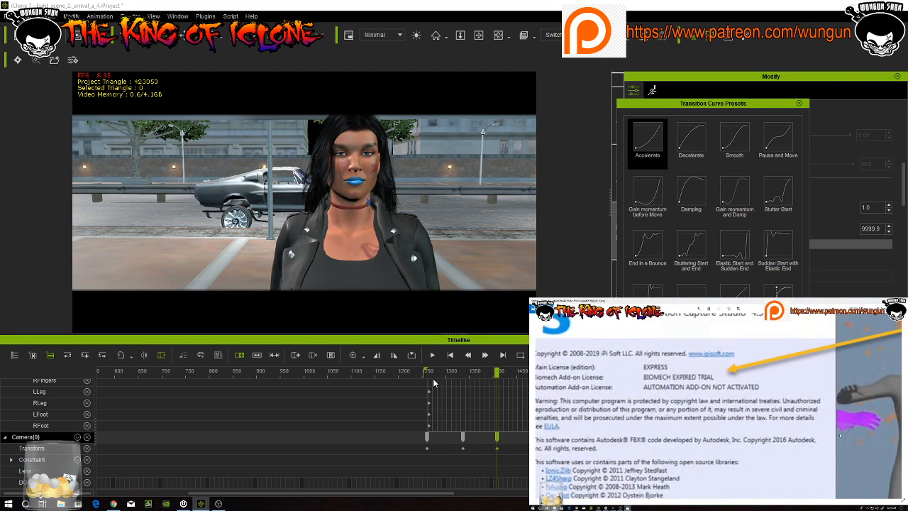
click(429, 373)
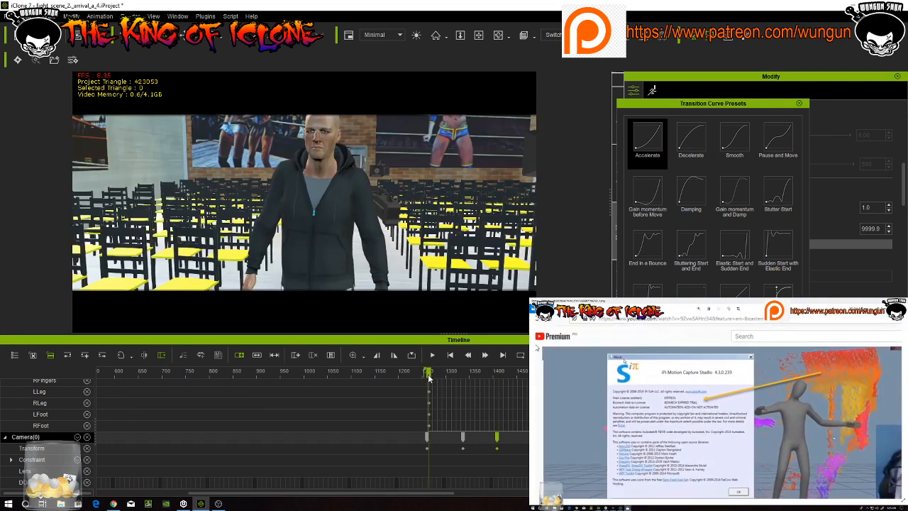
Play the refined camera move, check a few frames ahead, and close Transition Curve Presets
click(433, 356)
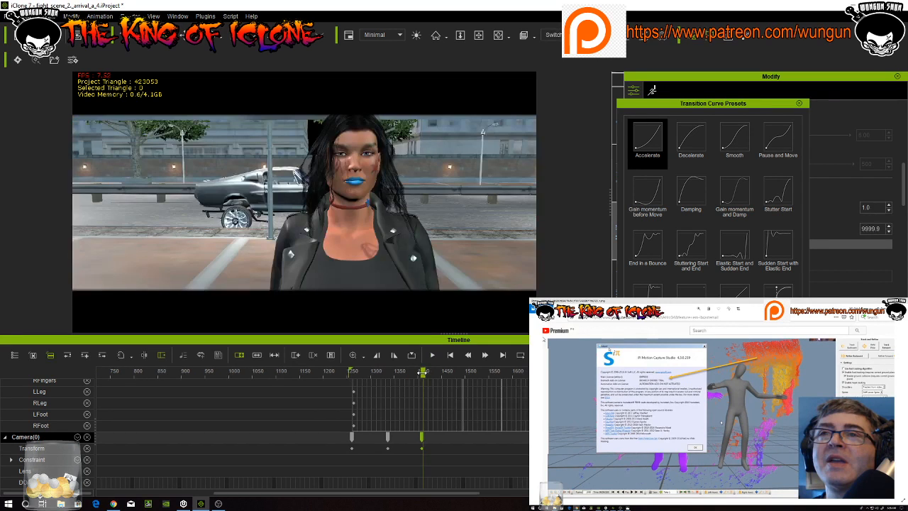
drag(423, 371, 461, 372)
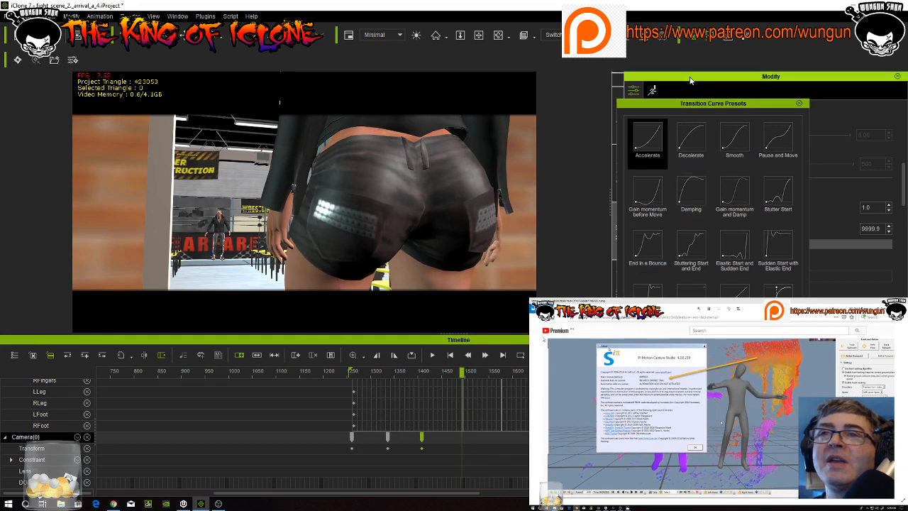
click(799, 105)
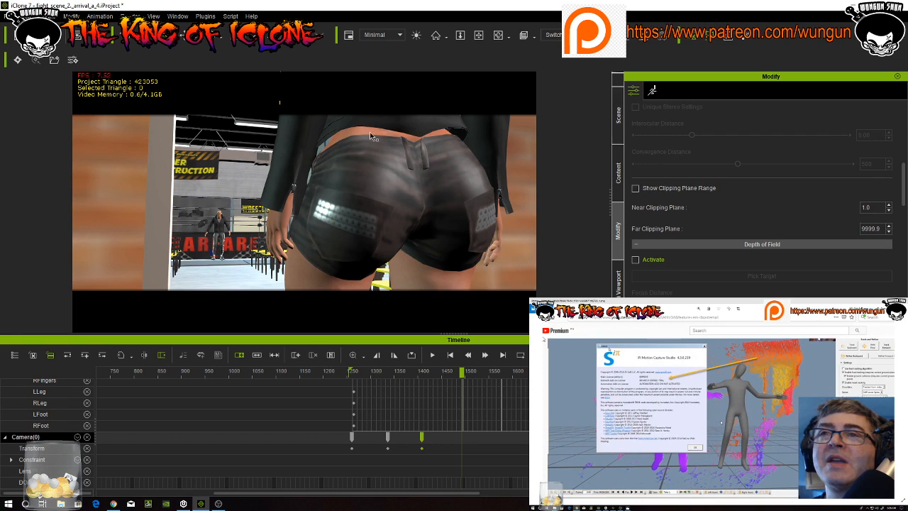
Select the woman and view her Attribute settings: Look At Camera(0), linked to ChamferBox001
click(652, 92)
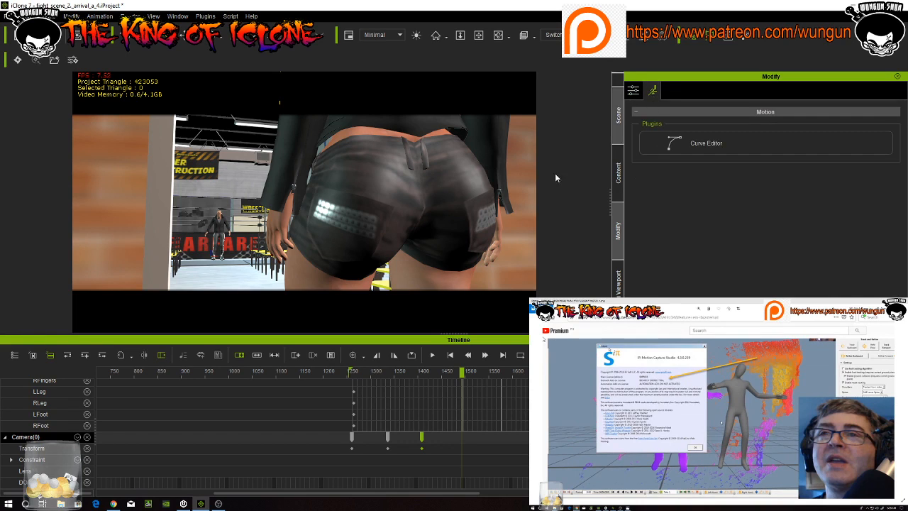
click(317, 287)
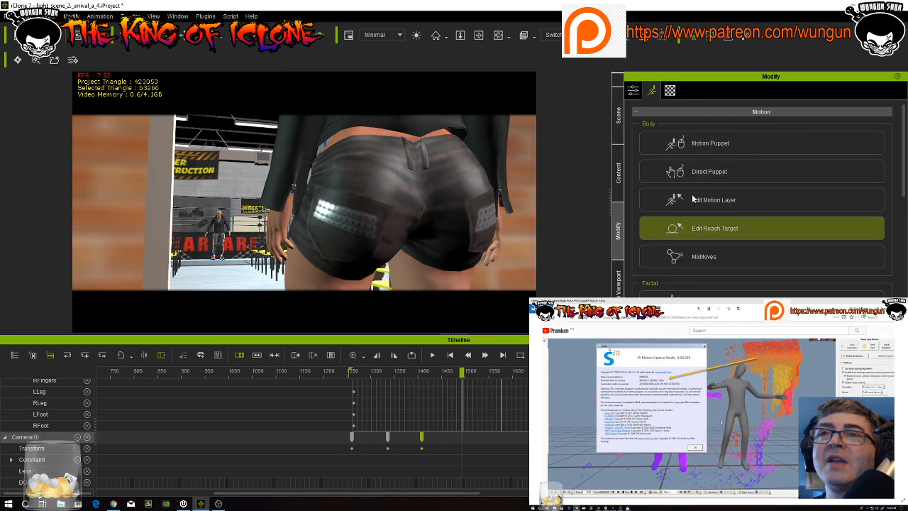
click(633, 90)
scroll(688, 197, down, 5)
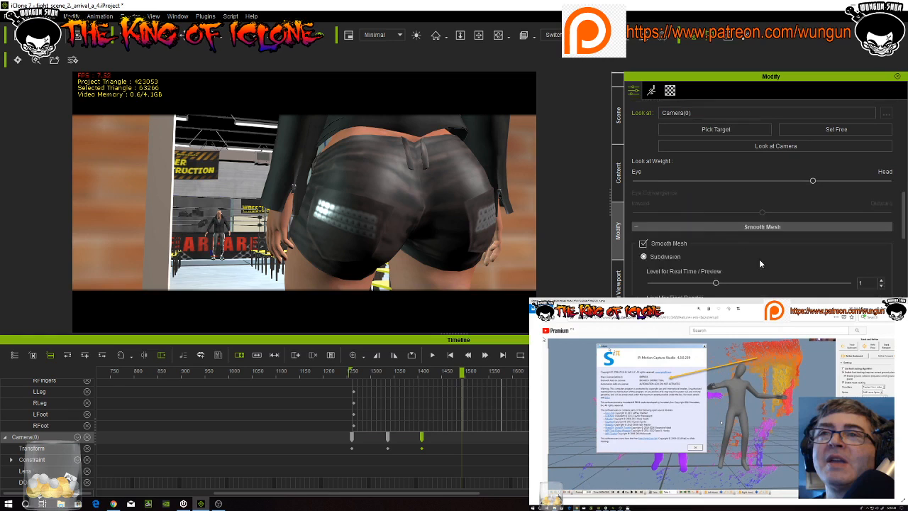
scroll(760, 262, up, 3)
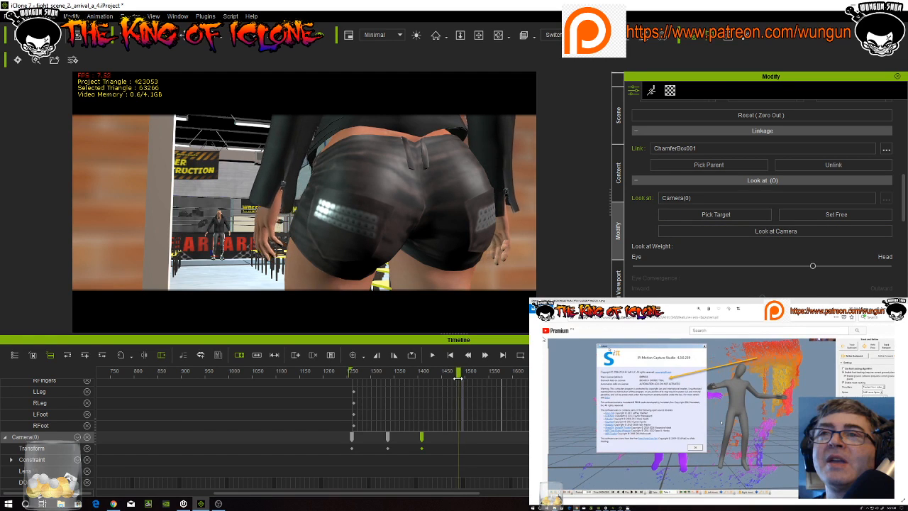
drag(459, 376, 447, 378)
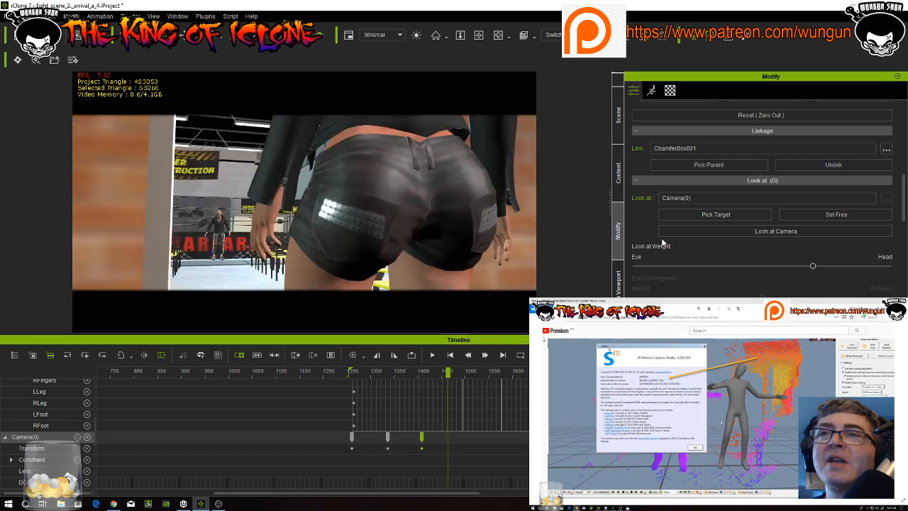
Set the woman's look-at free, clearing the Camera(0) target
click(829, 213)
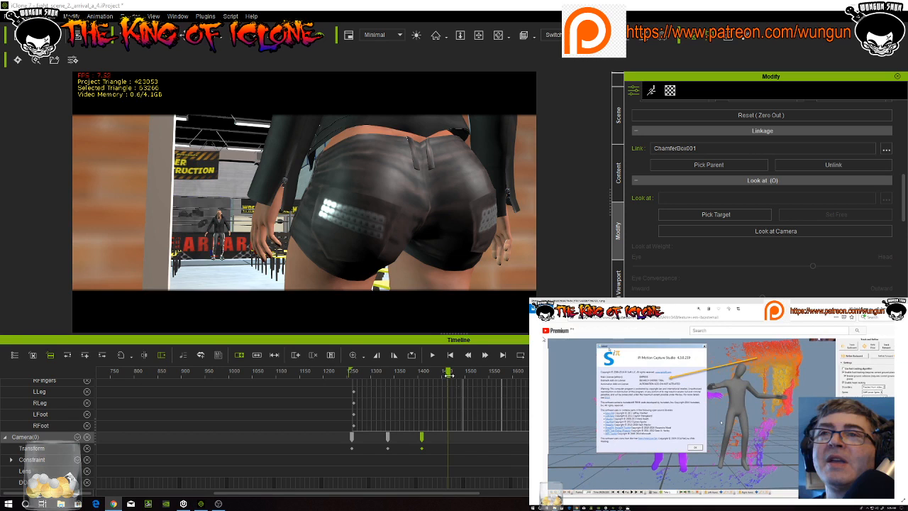
Play the scene from frame 1250 toward the woman at the wrestling academy entrance
click(356, 375)
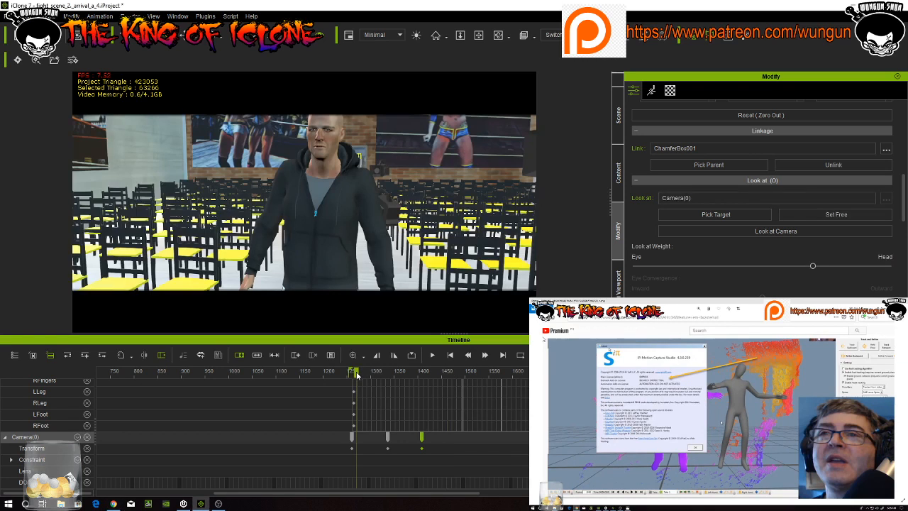
drag(357, 374, 354, 377)
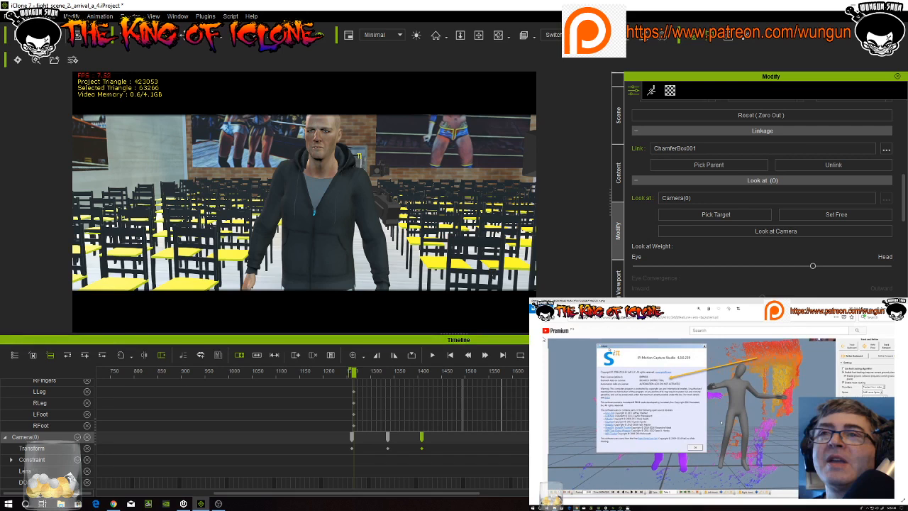
key(alt+Tab)
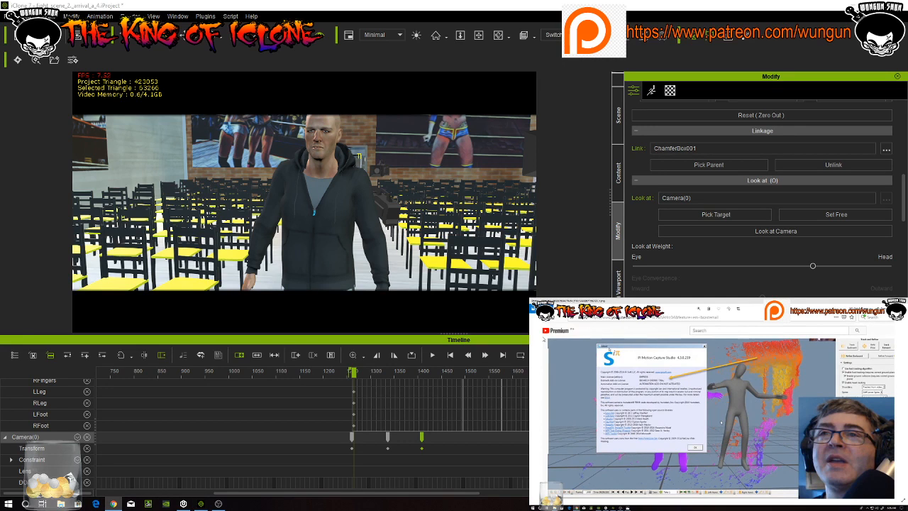
click(432, 355)
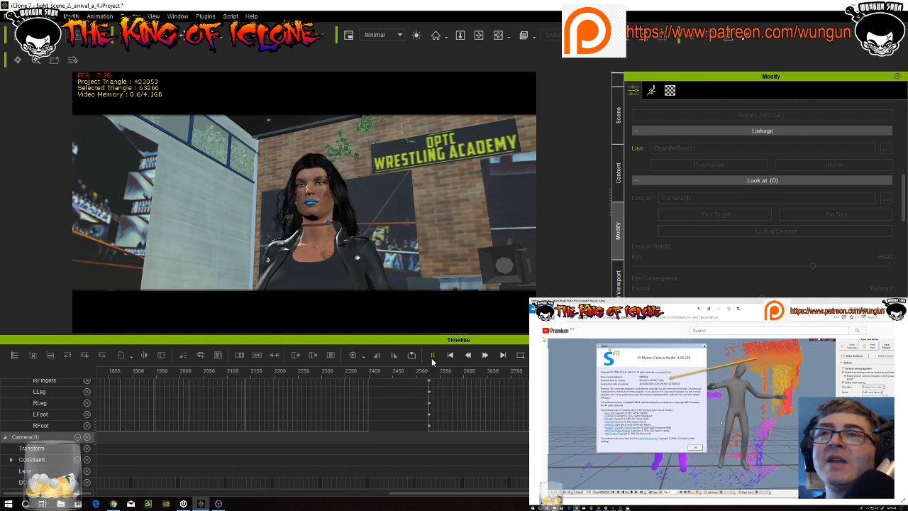
click(431, 356)
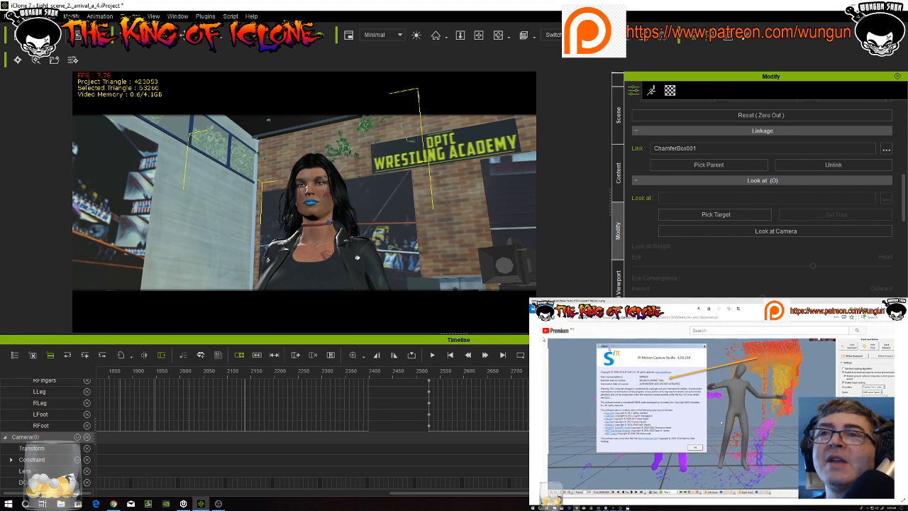
click(113, 503)
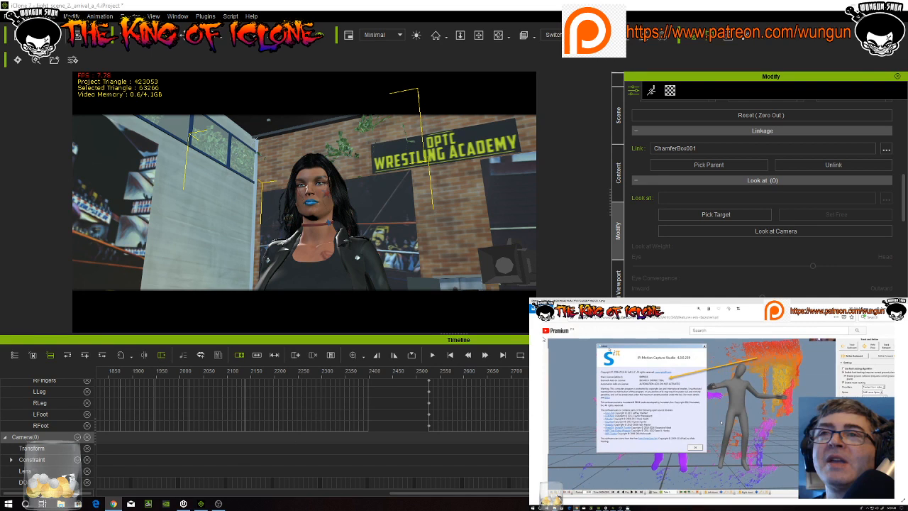
Show the viewport display quality options, currently set to Minimal
click(398, 36)
Switch the viewport display quality to High and save the project with Ctrl+S
click(391, 45)
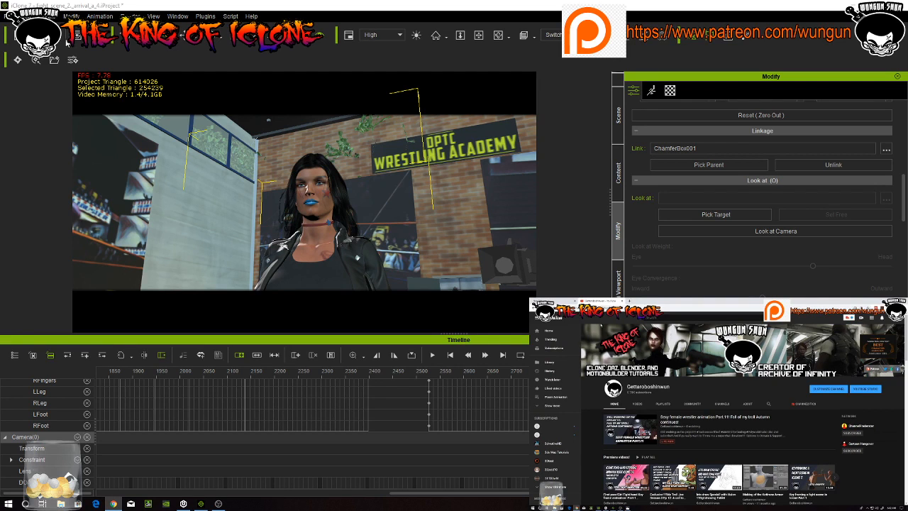
key(ctrl+s)
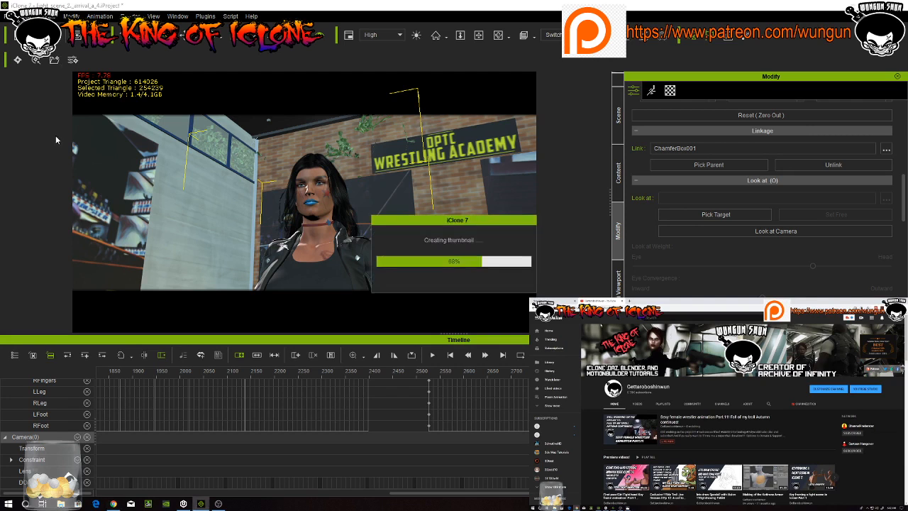
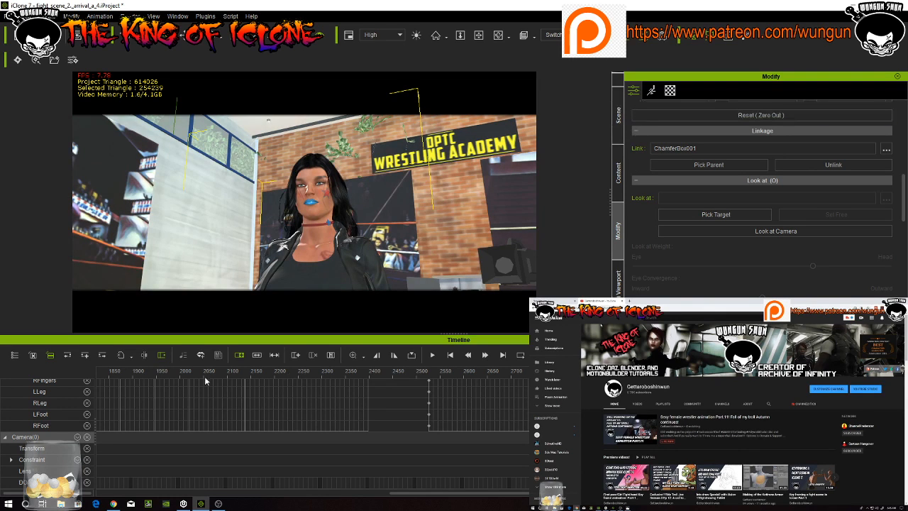
Scrub the timeline to about frame 1250, where the hooded man sits among the chairs
scroll(372, 399, up, 3)
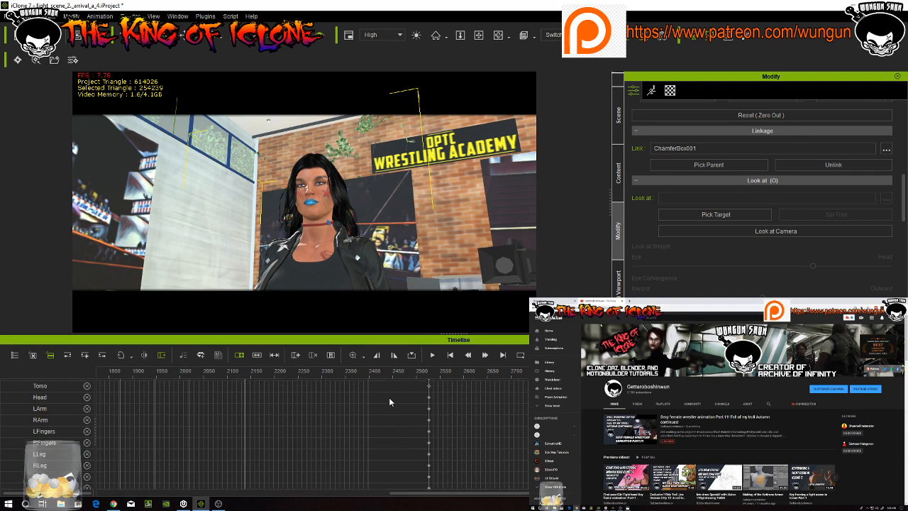
scroll(389, 402, up, 5)
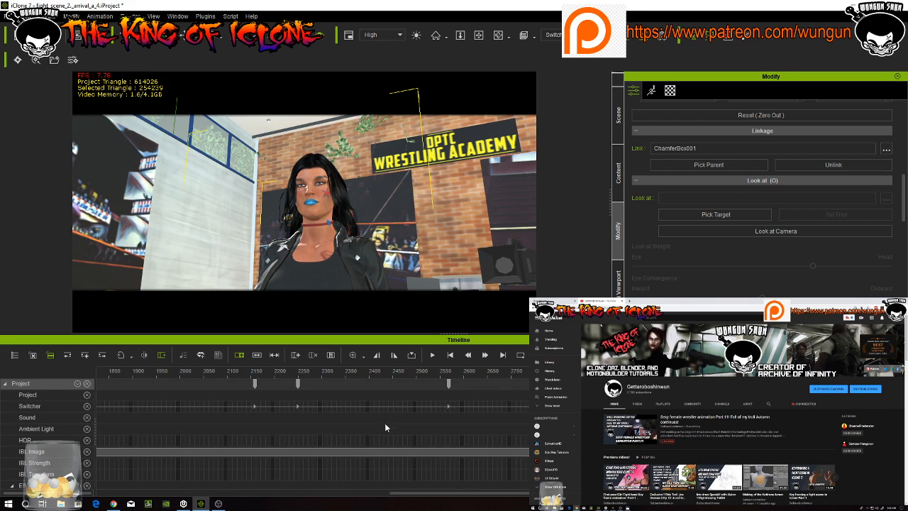
ctrl+scroll(386, 427, down, 6)
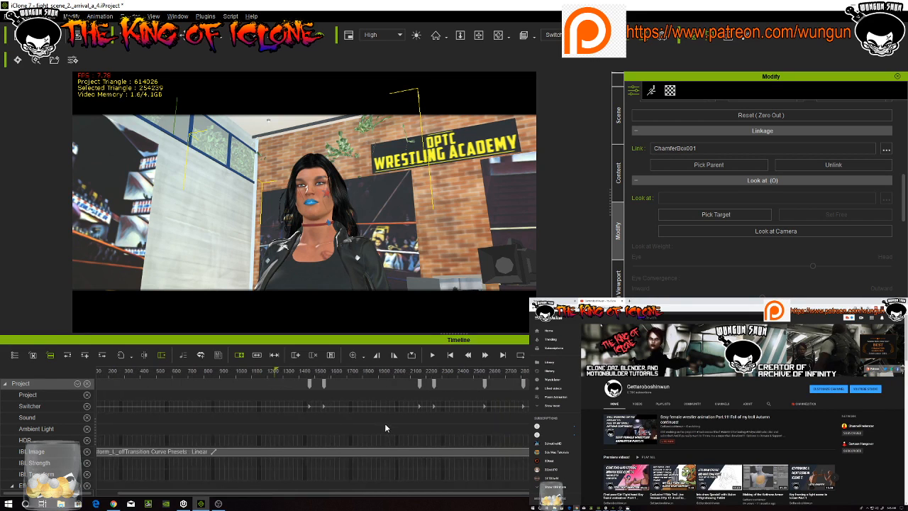
scroll(372, 421, down, 1)
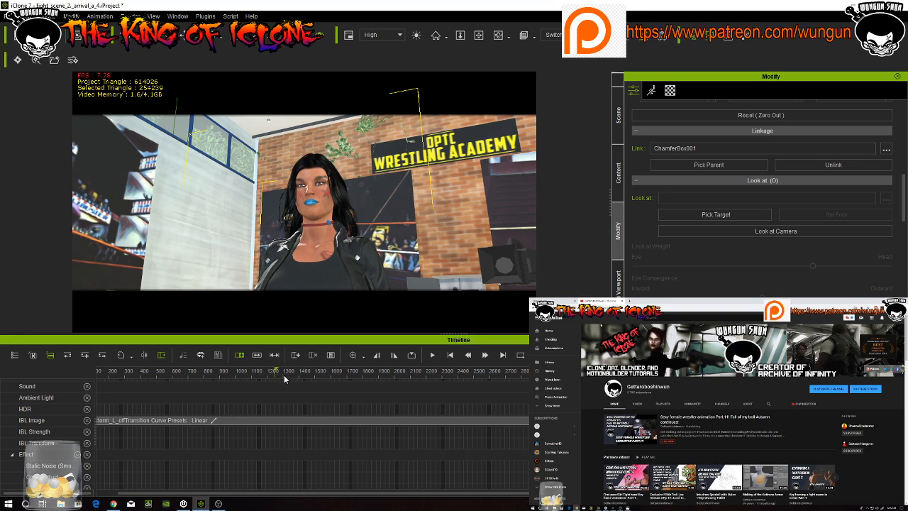
click(284, 374)
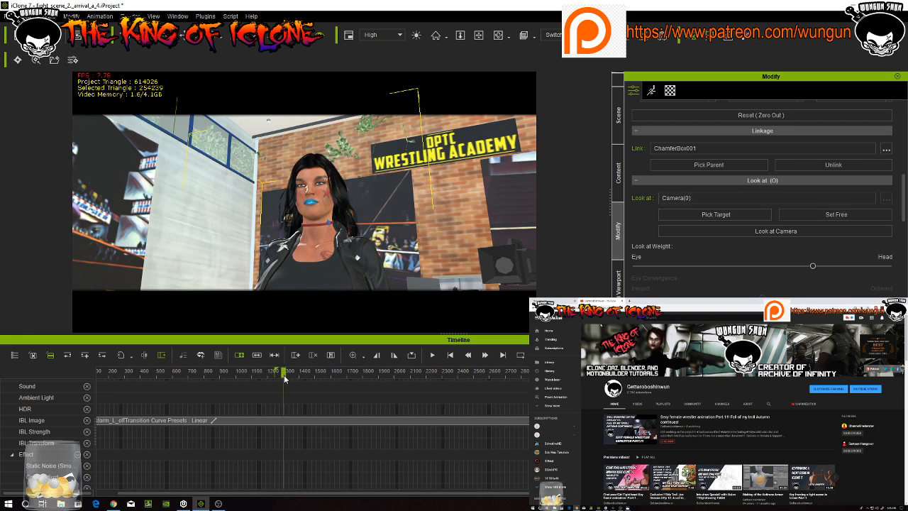
drag(281, 376, 278, 376)
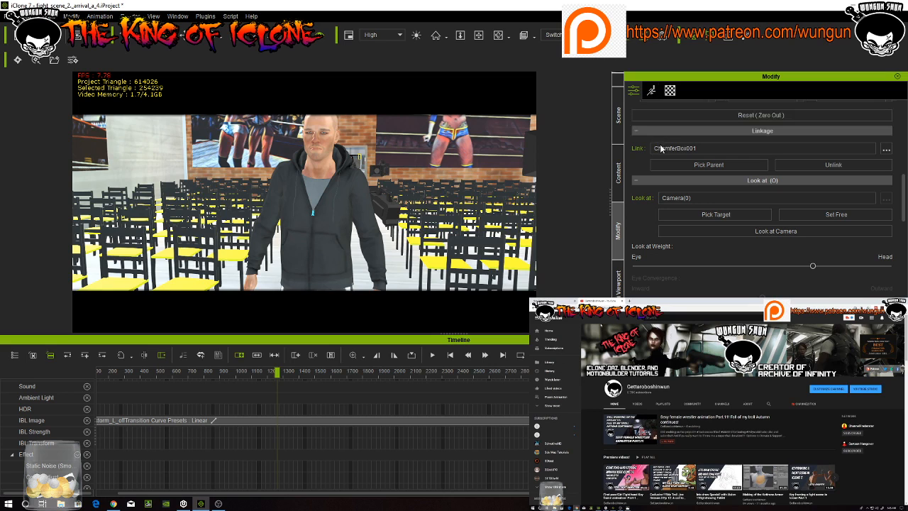
scroll(654, 170, up, 3)
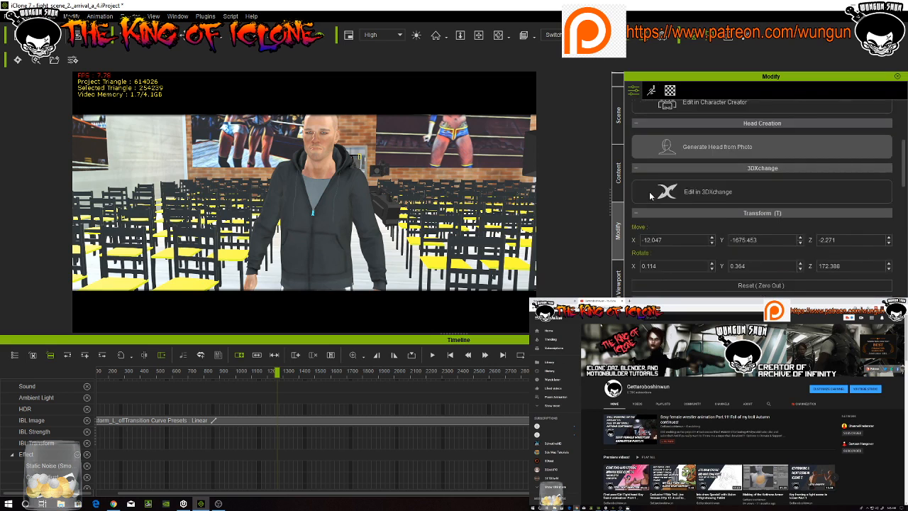
scroll(650, 196, up, 5)
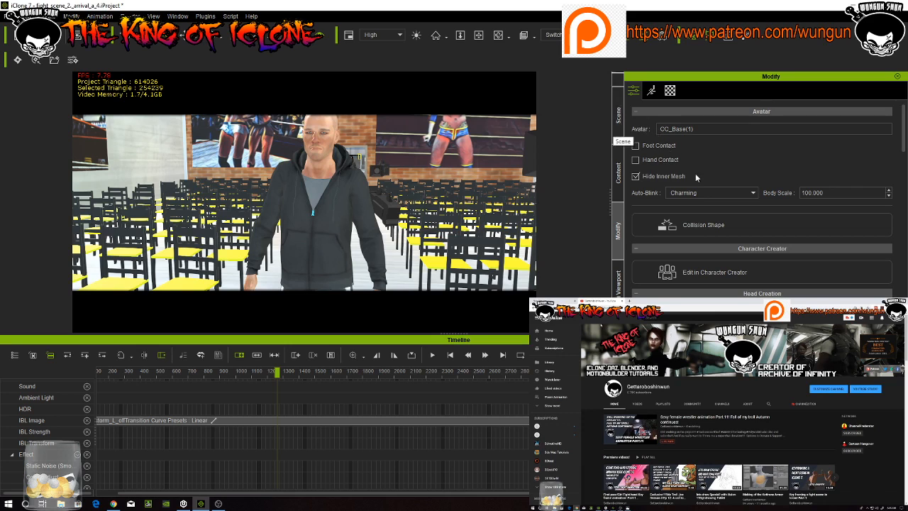
scroll(701, 198, down, 3)
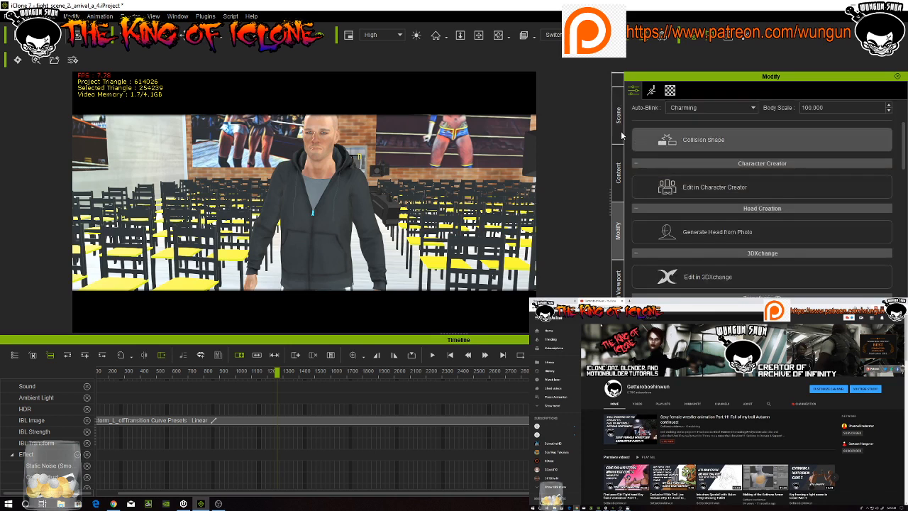
scroll(638, 140, up, 2)
scroll(622, 135, up, 4)
scroll(621, 142, down, 1)
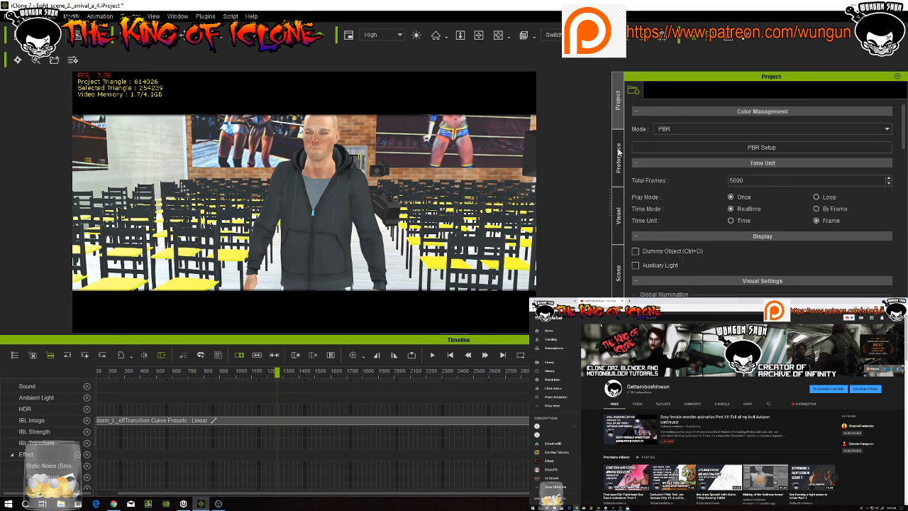
In the Visual settings, enable Activate IBL, HDR Effect and Fog for the gym scene
scroll(621, 177, up, 1)
click(619, 207)
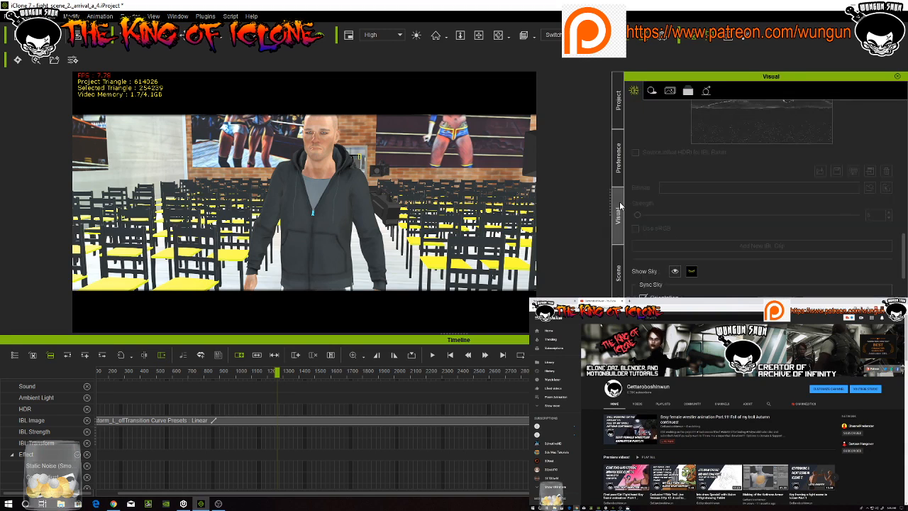
scroll(681, 135, up, 3)
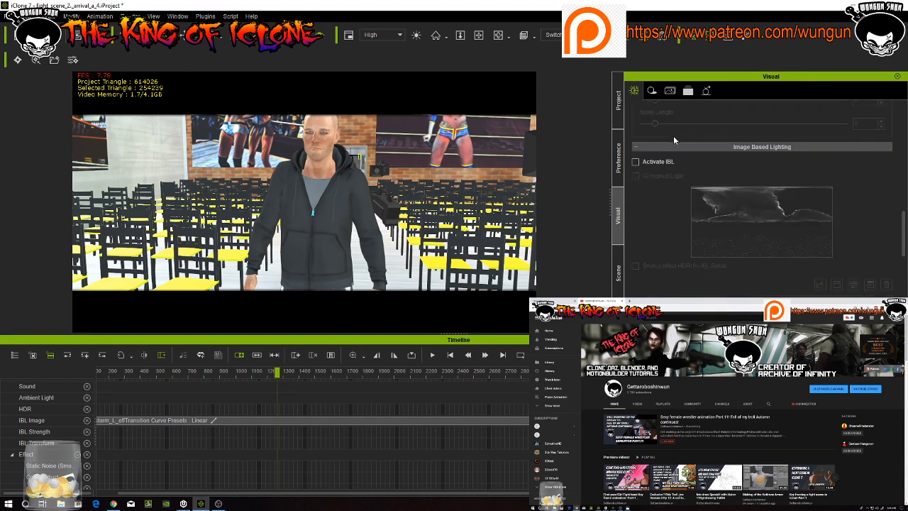
click(636, 191)
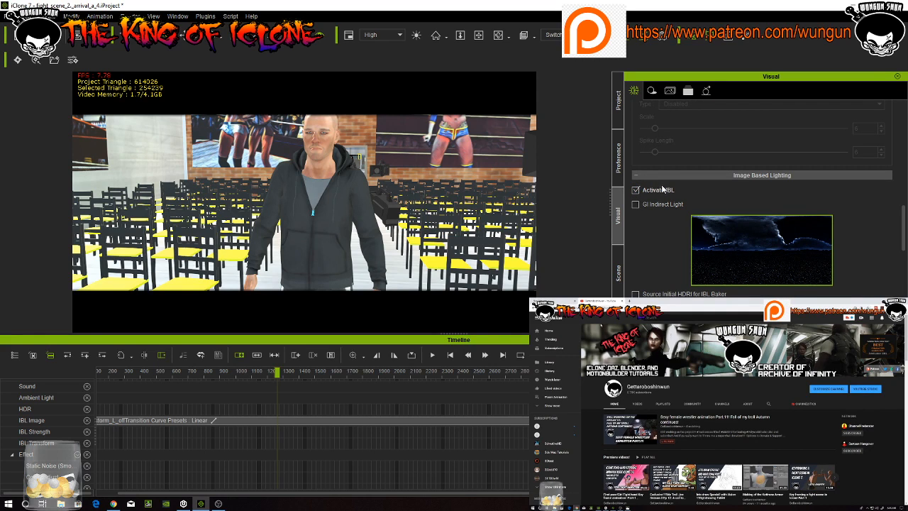
scroll(661, 173, down, 5)
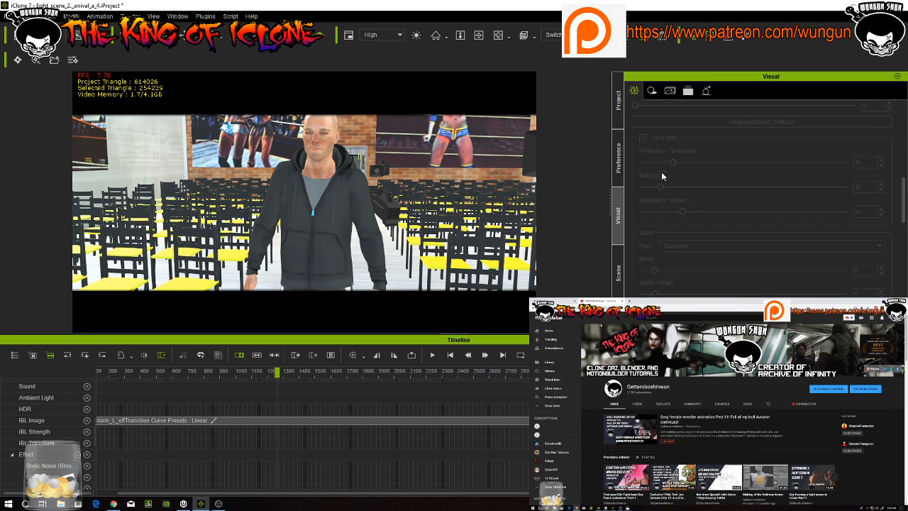
click(635, 170)
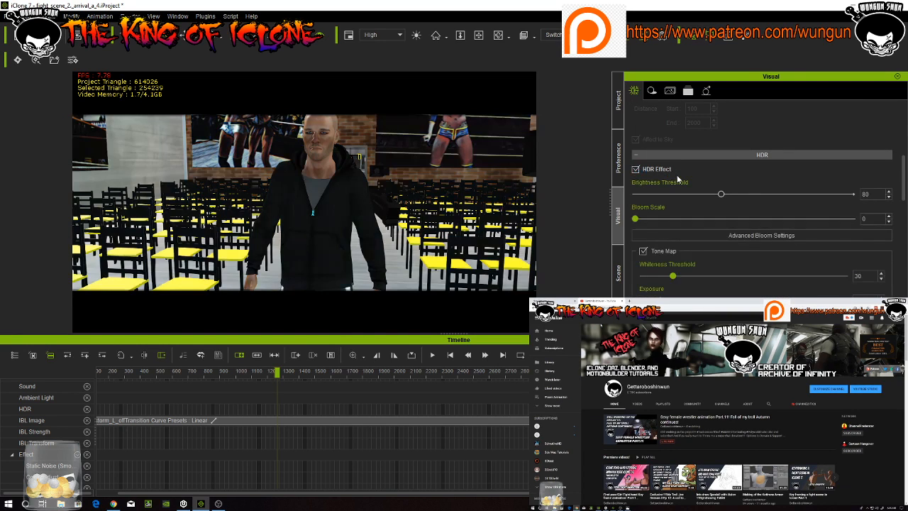
scroll(677, 175, up, 4)
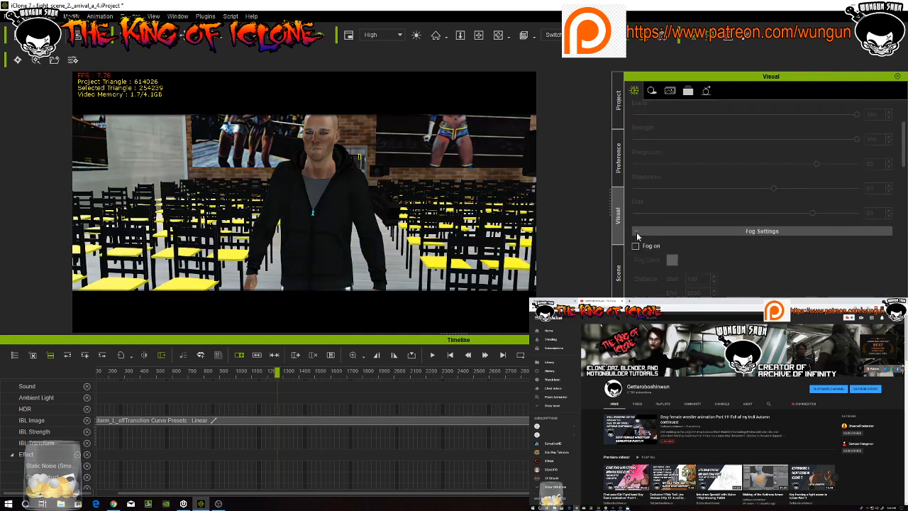
click(635, 246)
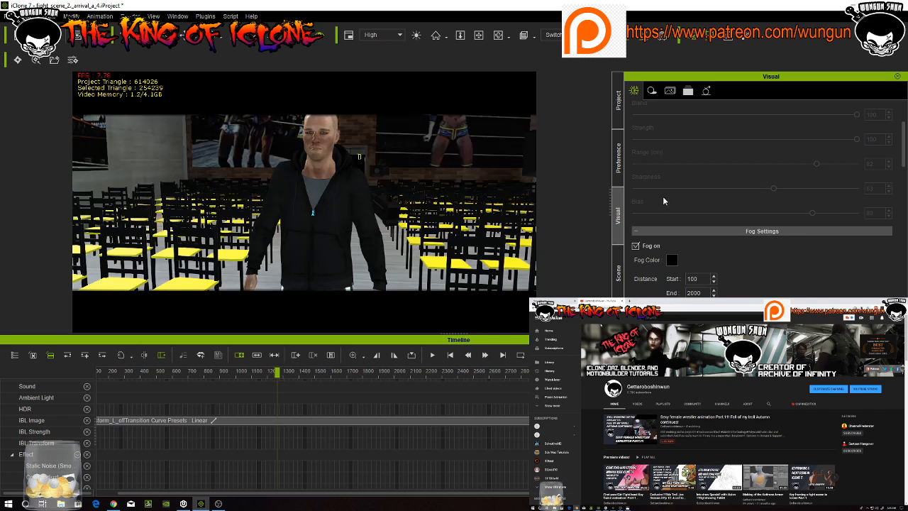
scroll(663, 201, up, 3)
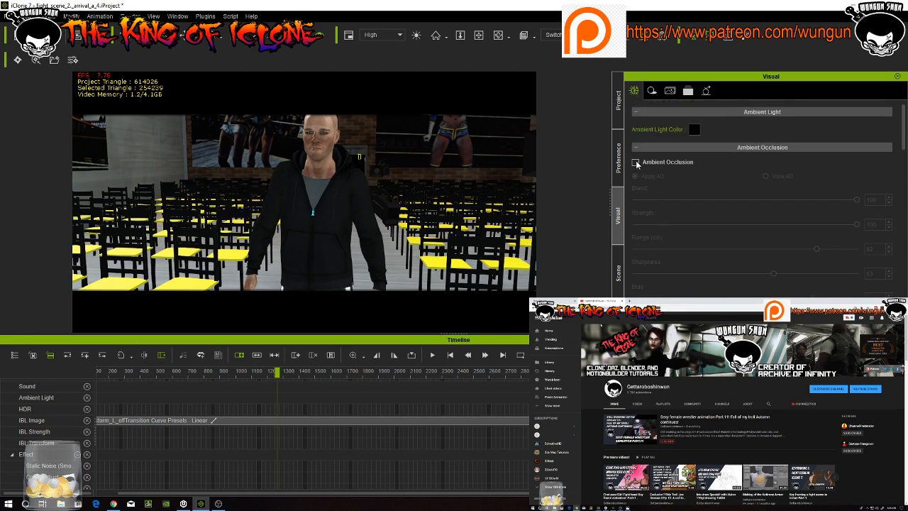
Tick Ambient Occlusion in the Visual settings, giving Blend 100, Range 82 and Sharpness 63
click(635, 162)
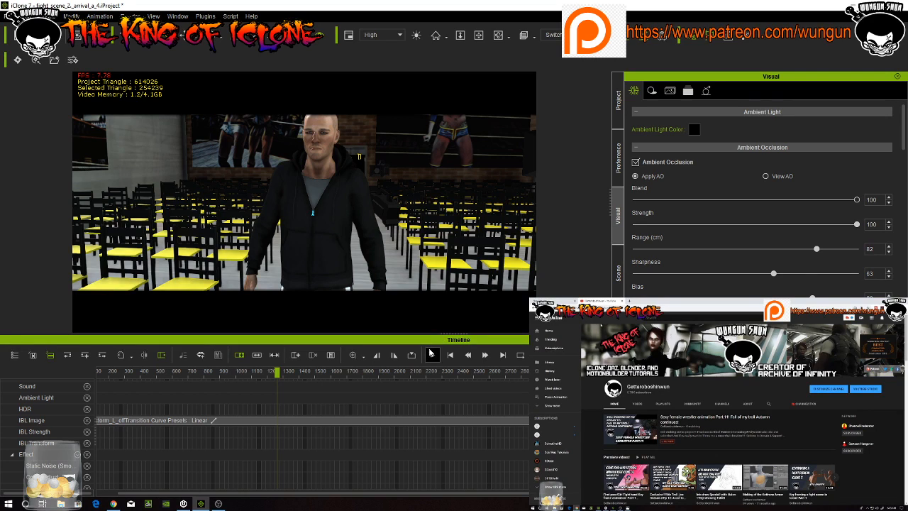
Play the gym shot near frame 1250 to preview AO, HDR and fog, then stop playback
click(433, 356)
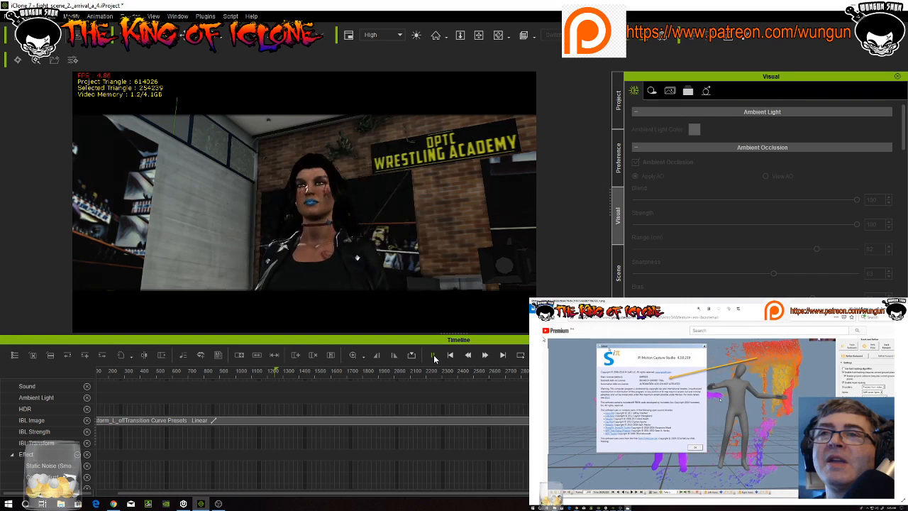
click(434, 355)
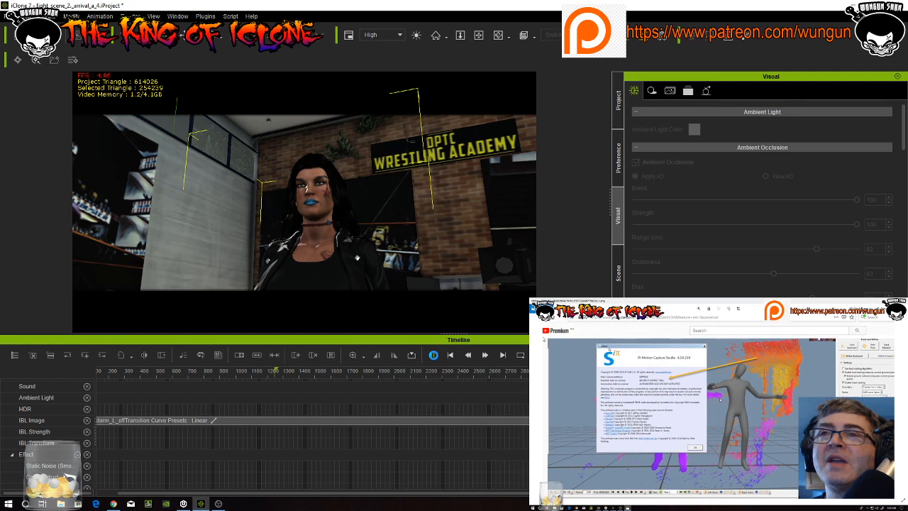
click(434, 356)
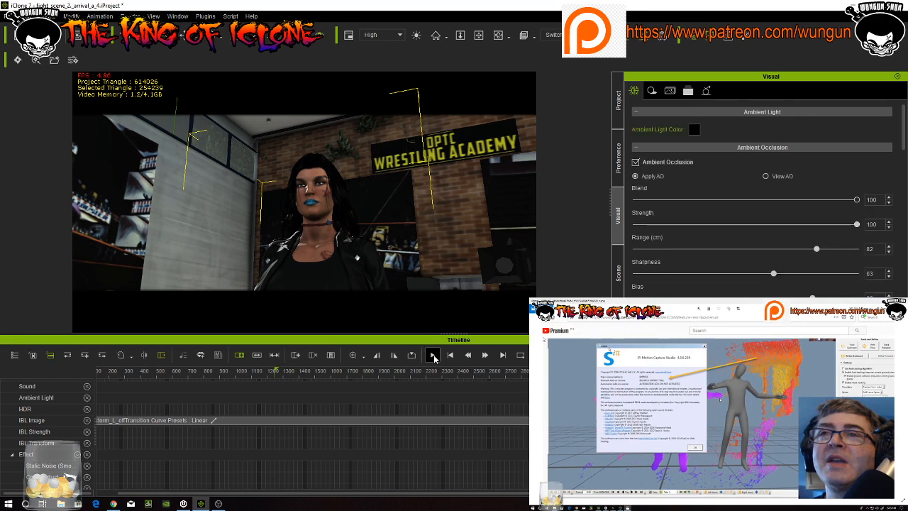
Scrub back to just before frame 1300 showing the bald man, and scroll the timeline to its start
click(284, 378)
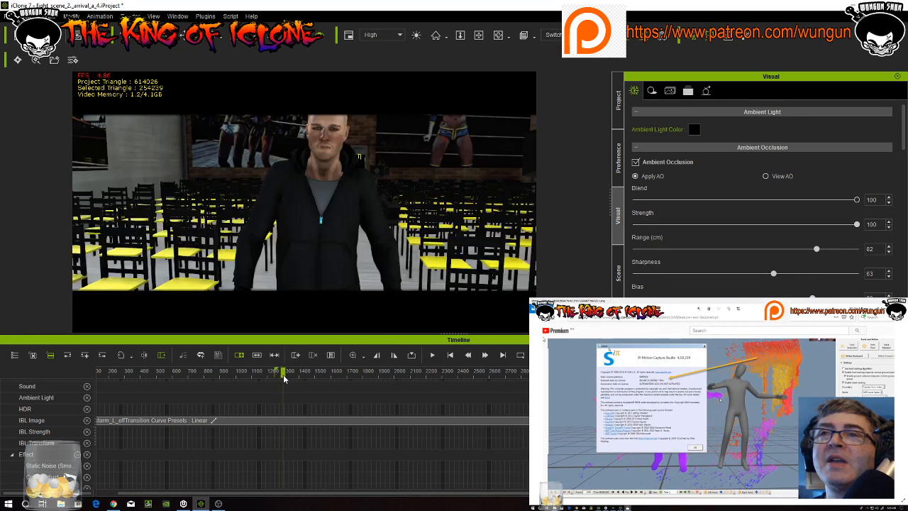
drag(282, 376, 269, 383)
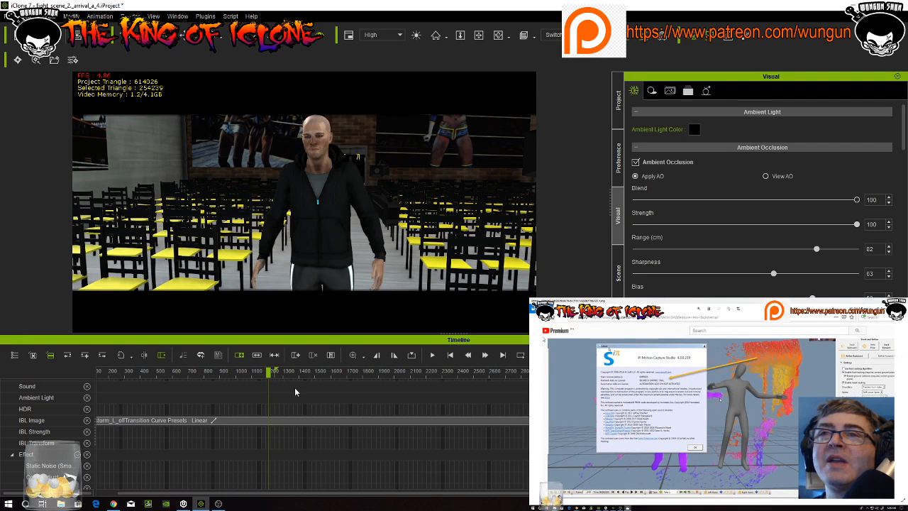
scroll(295, 391, up, 2)
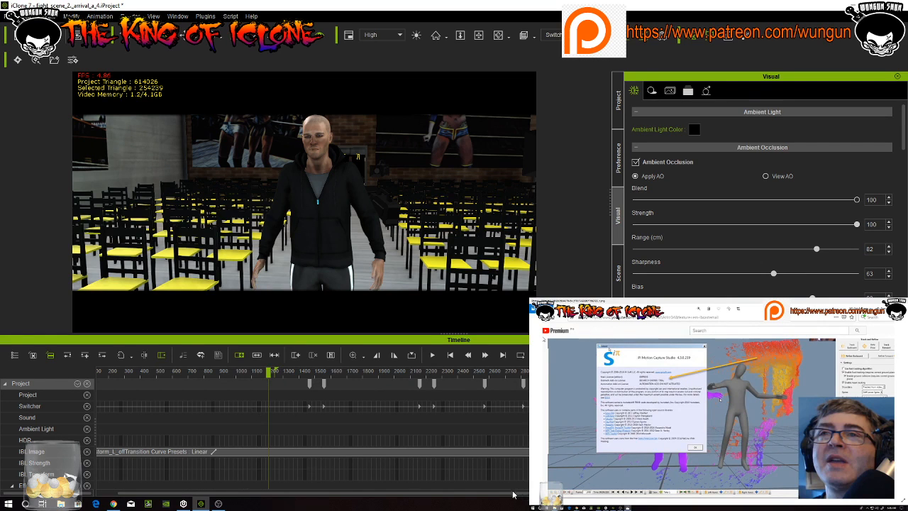
drag(495, 494, 442, 495)
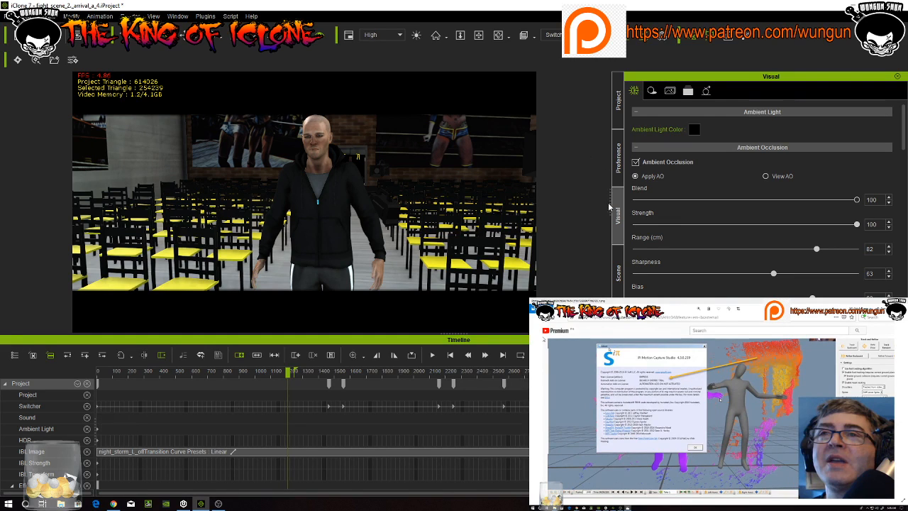
Scroll the Scene list down to the Camera group and select Camera(0)
click(618, 272)
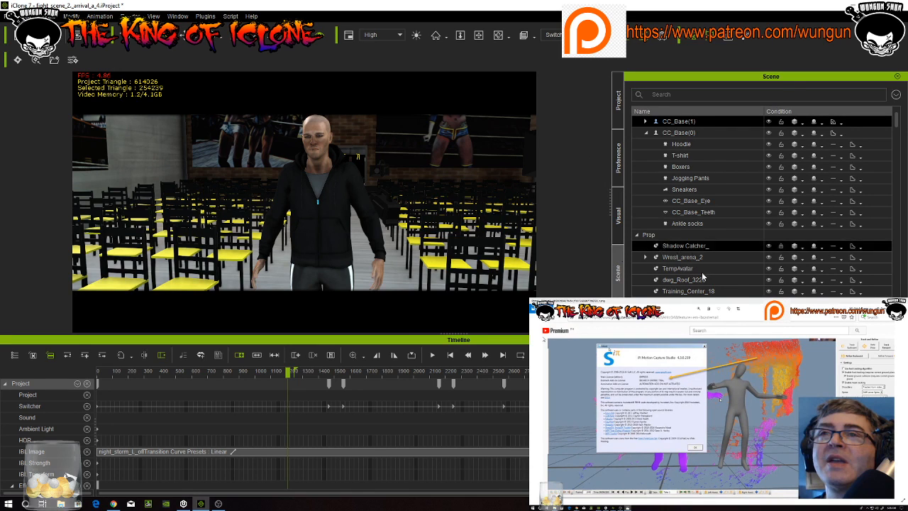
scroll(703, 277, down, 10)
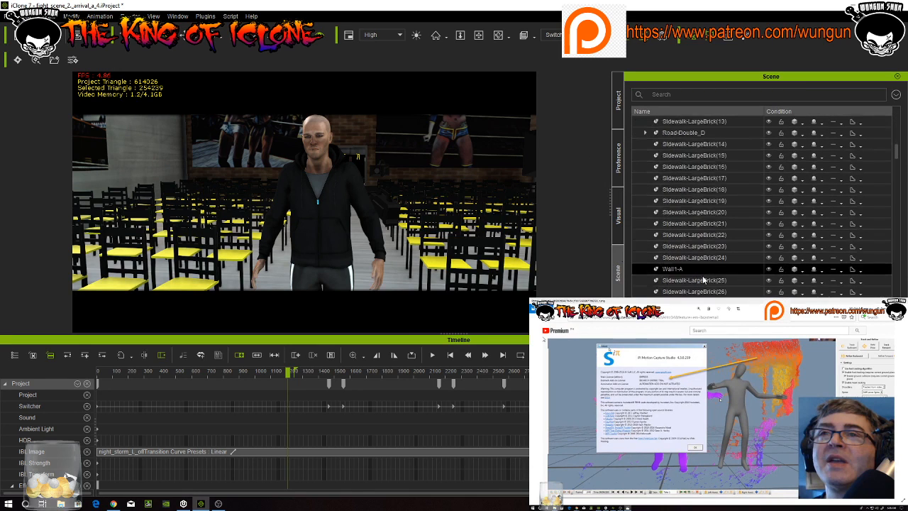
scroll(703, 281, down, 10)
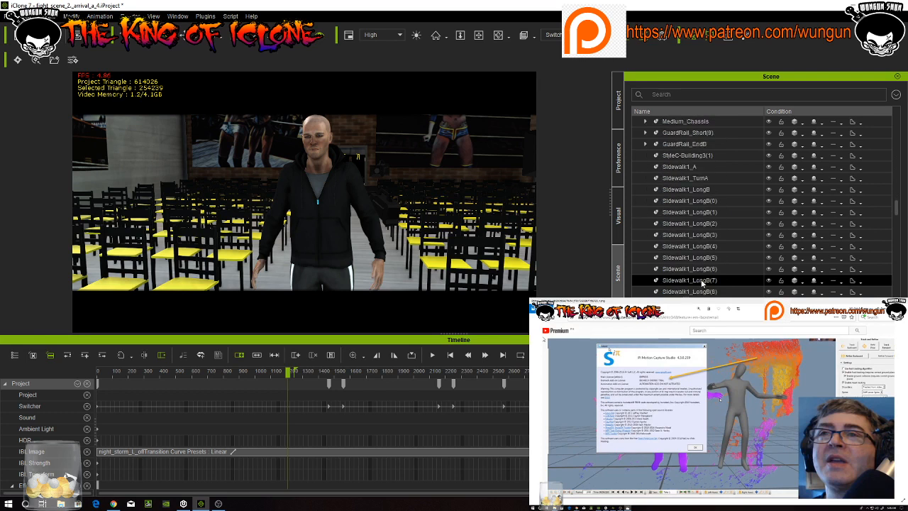
scroll(703, 283, down, 10)
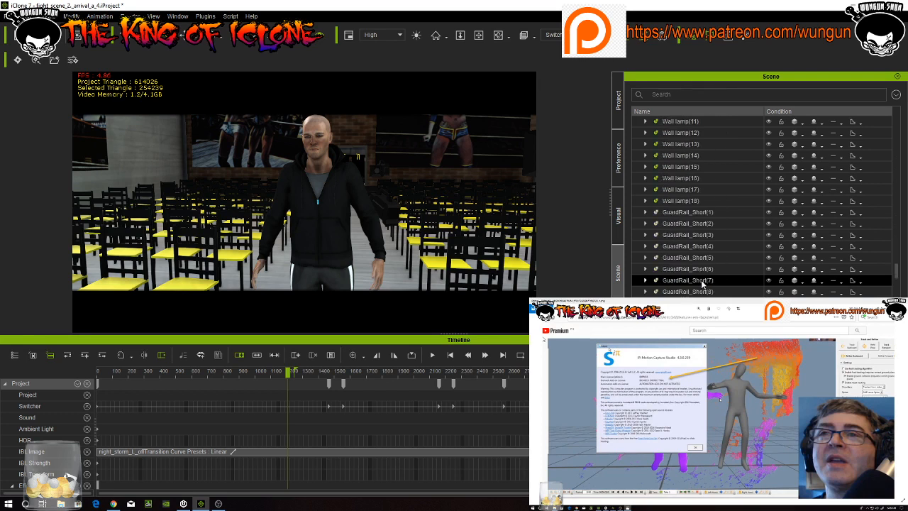
scroll(702, 283, down, 10)
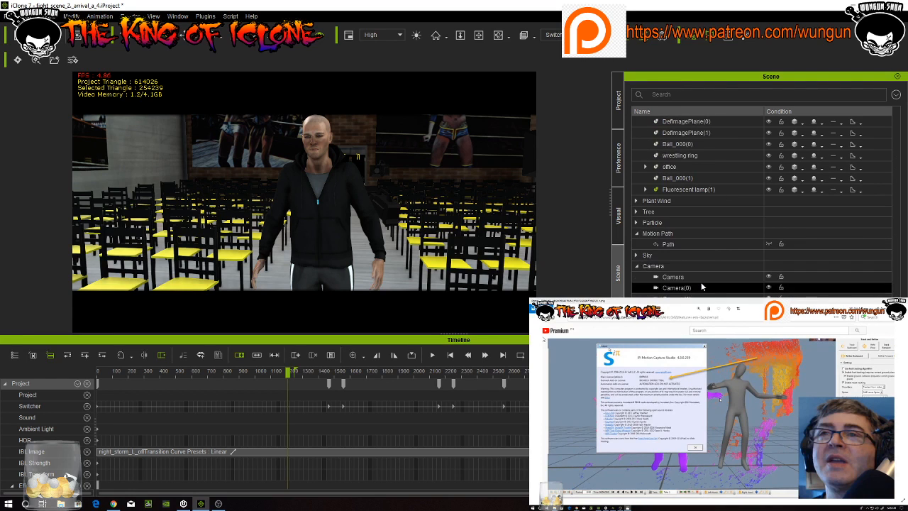
scroll(700, 286, down, 3)
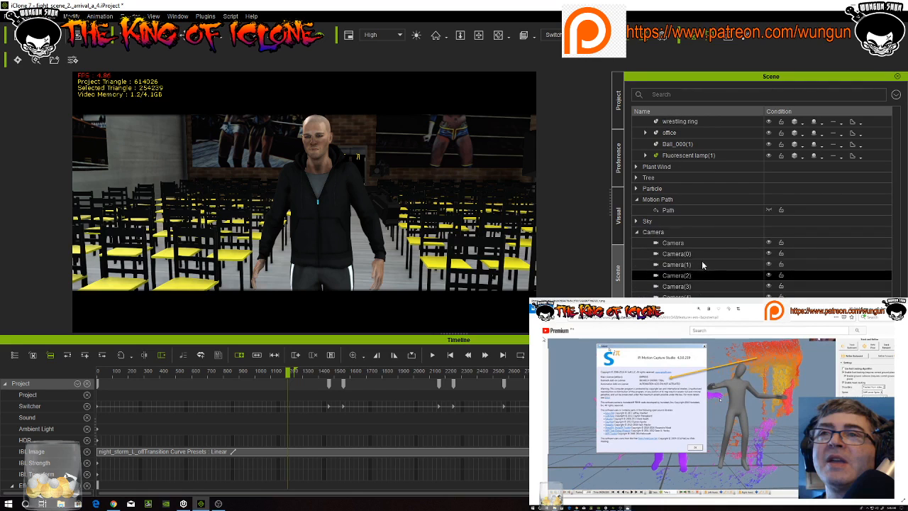
click(704, 253)
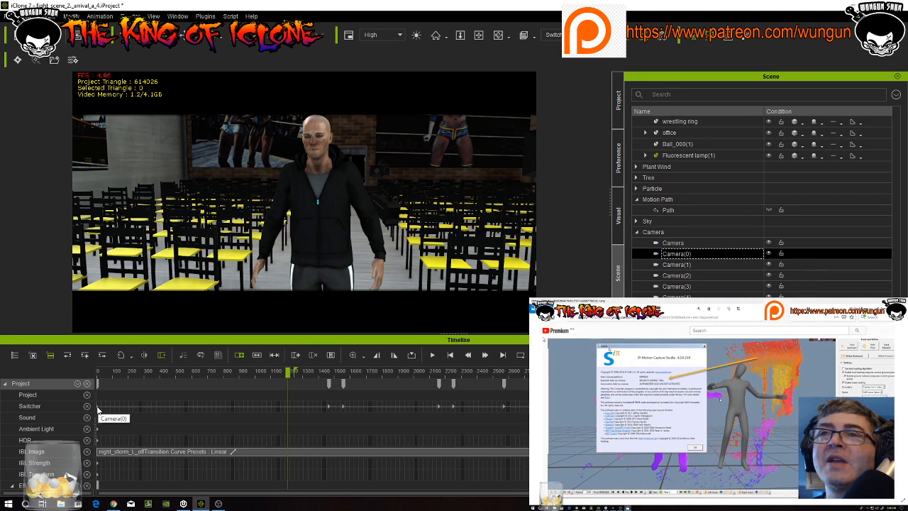
Open Camera(0)'s Modify properties and activate Depth of Field
click(619, 206)
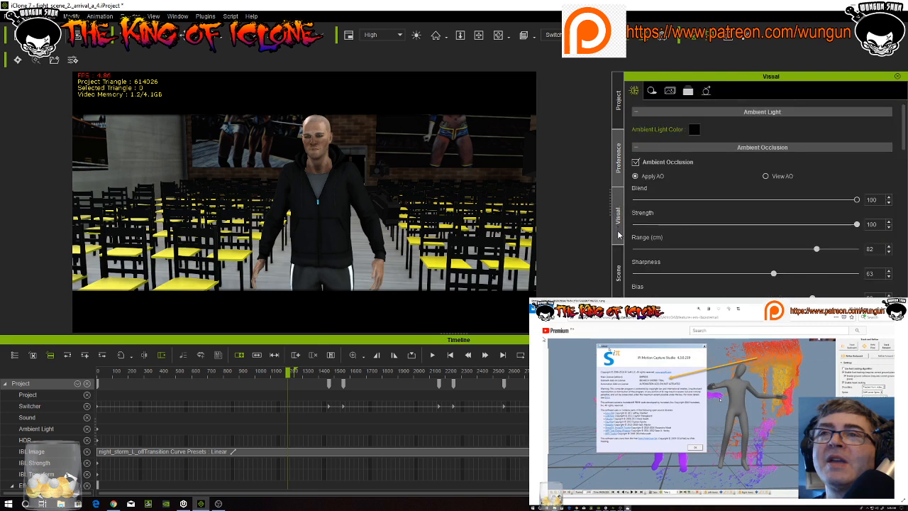
click(617, 291)
scroll(618, 301, down, 2)
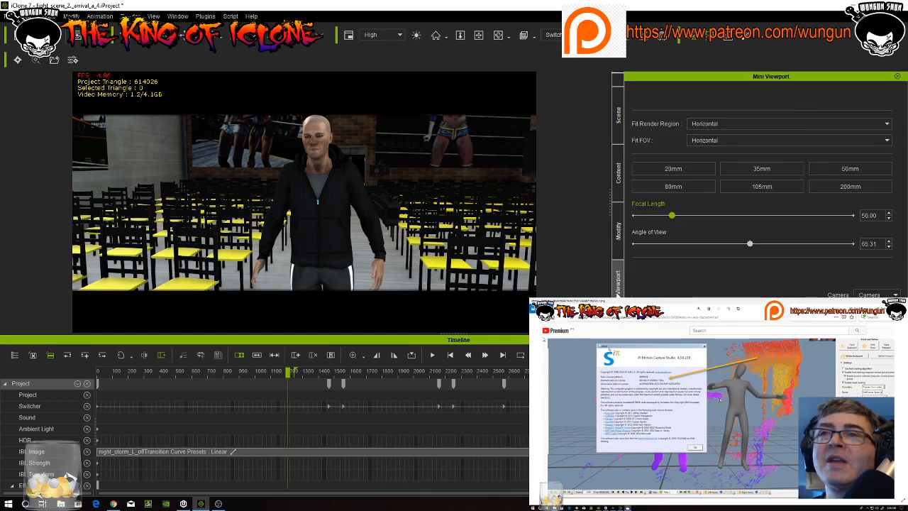
click(619, 240)
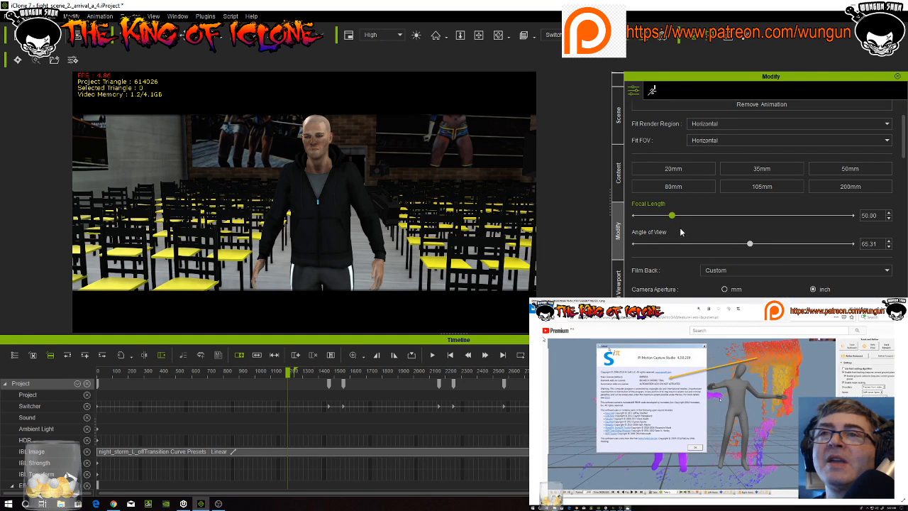
scroll(675, 135, up, 2)
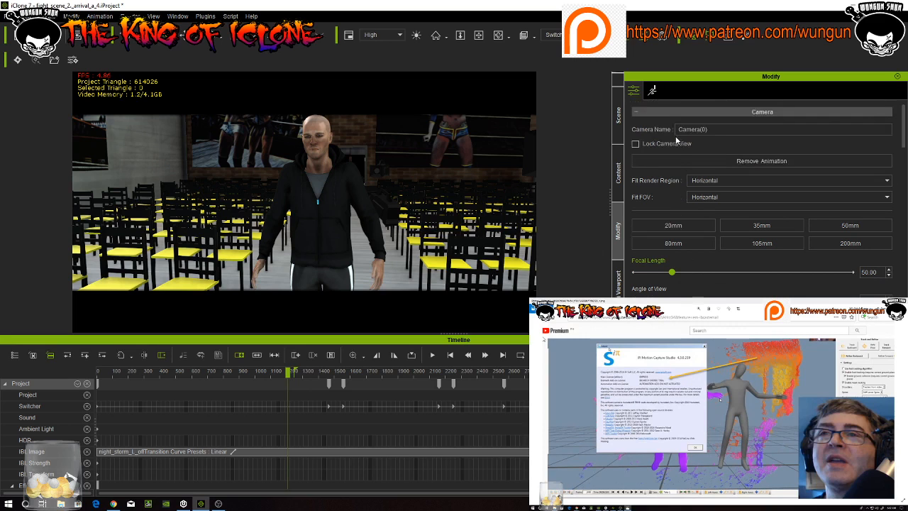
scroll(673, 191, down, 4)
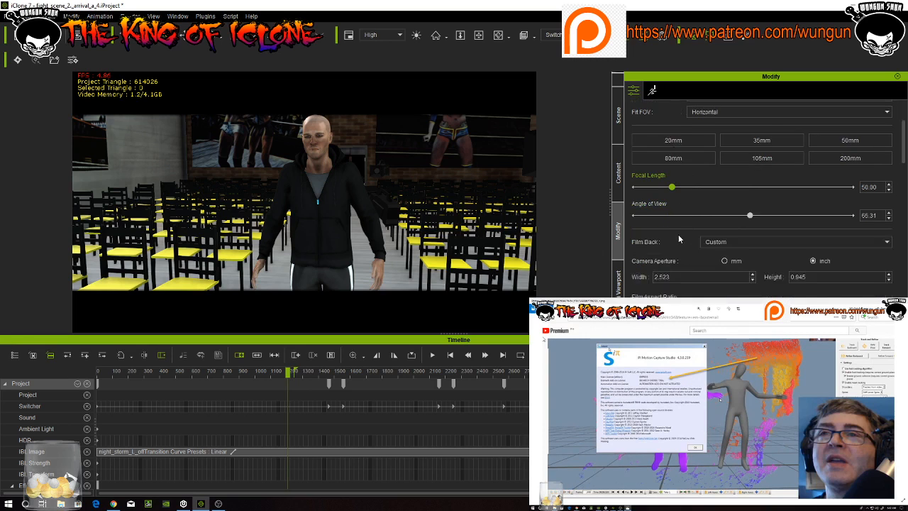
scroll(676, 244, down, 4)
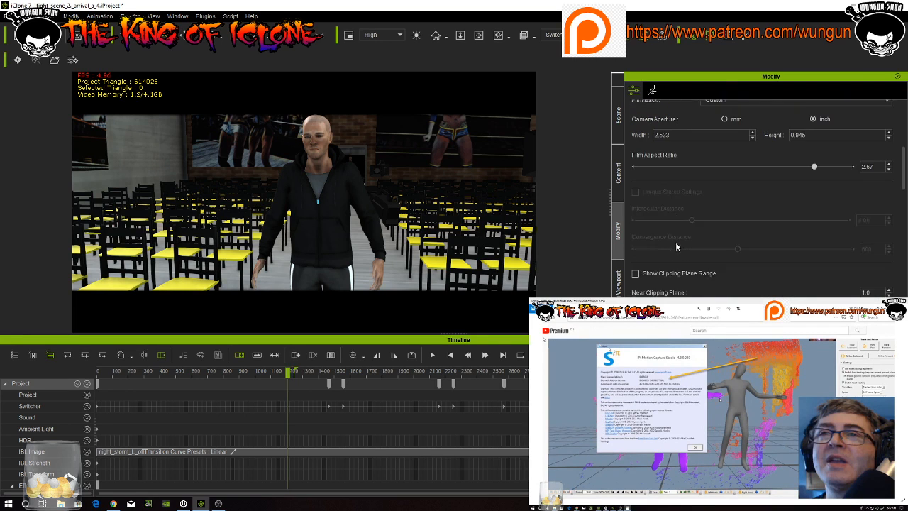
scroll(676, 247, down, 5)
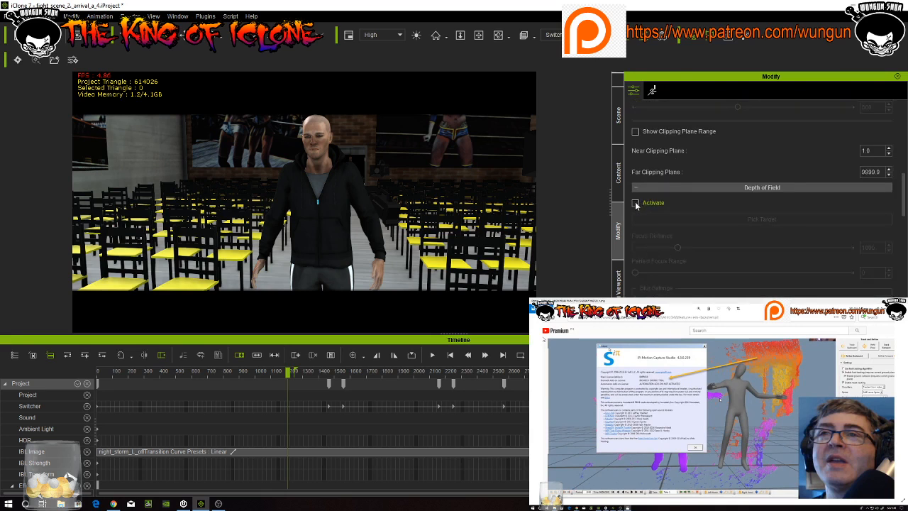
click(636, 204)
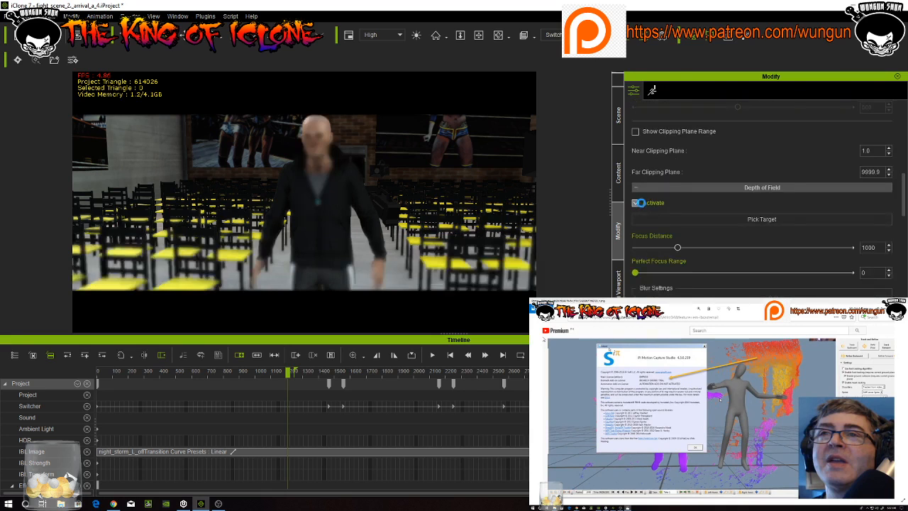
Focus Camera(0) on the bald character at distance 170, widen focus range, set near blur 1.17
click(767, 220)
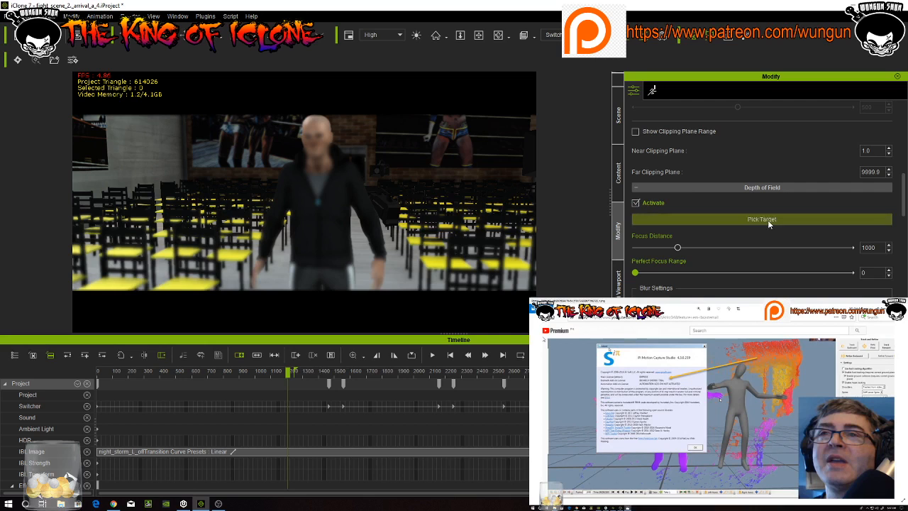
click(320, 178)
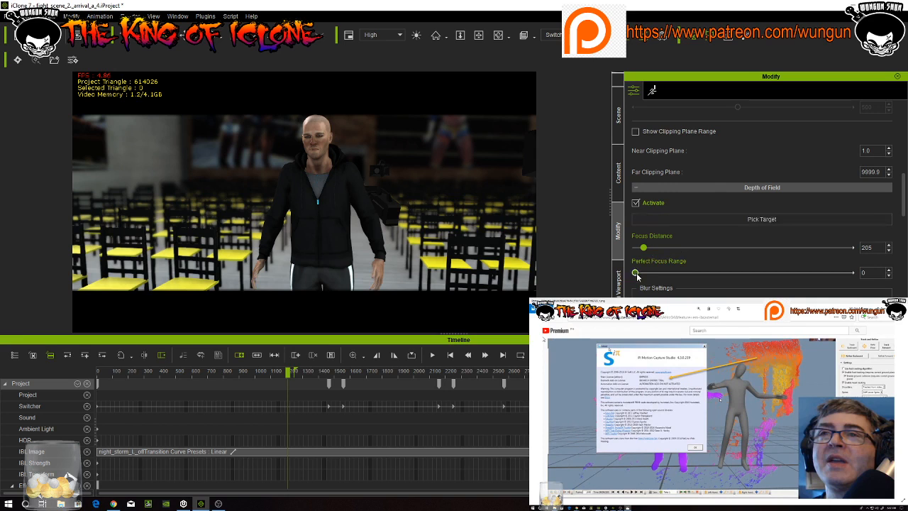
drag(636, 276, 648, 280)
drag(656, 277, 624, 276)
mouse_move(643, 248)
mouse_down()
mouse_move(667, 249)
mouse_move(627, 252)
mouse_move(647, 257)
mouse_up()
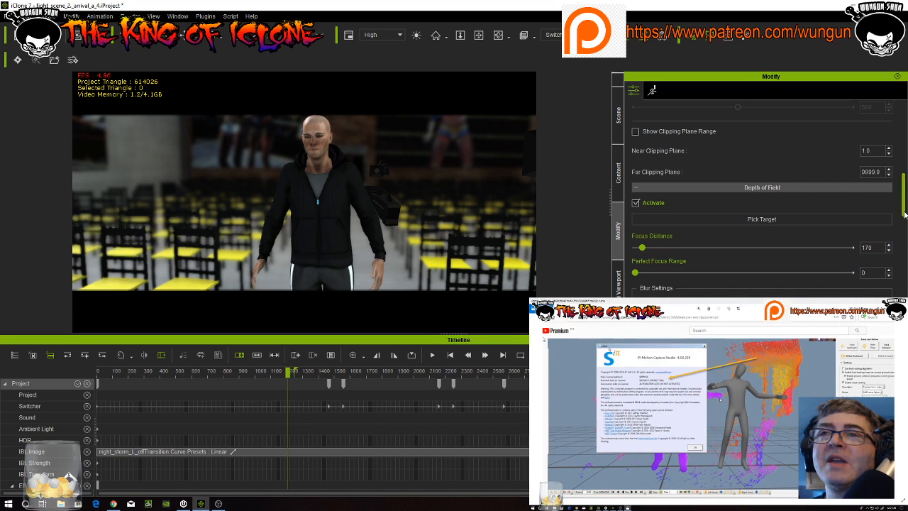
drag(903, 205, 903, 243)
drag(749, 205, 769, 215)
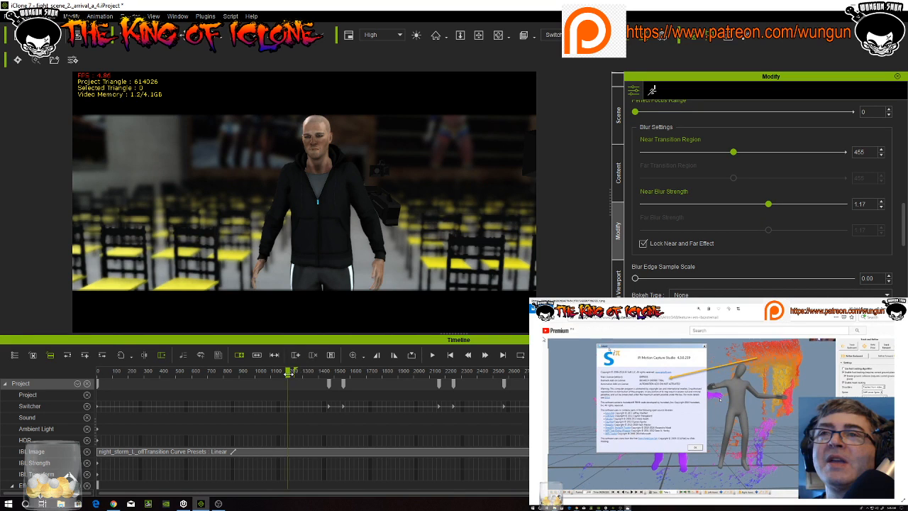
mouse_move(295, 374)
mouse_down()
mouse_move(327, 379)
mouse_move(303, 379)
mouse_up()
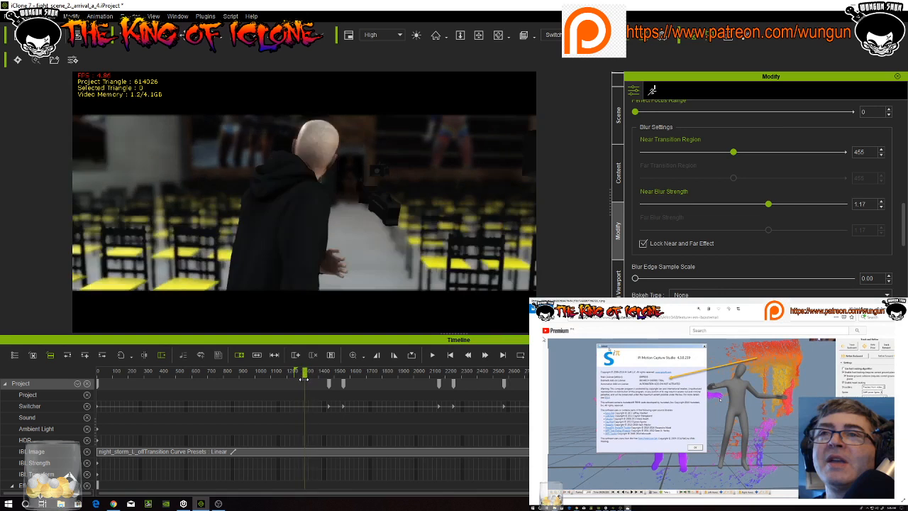
Play and pause the scene, then view through Camera(2) for a rear close-up of the woman
click(433, 354)
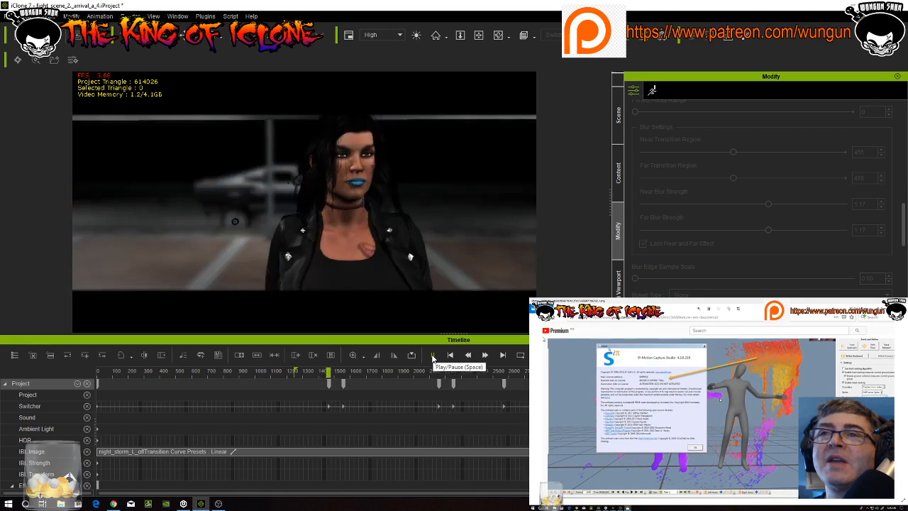
click(434, 355)
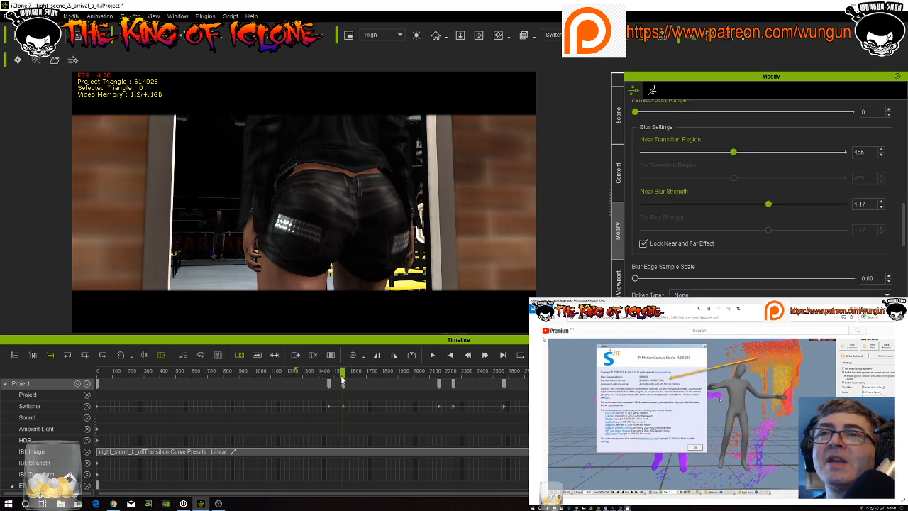
click(328, 374)
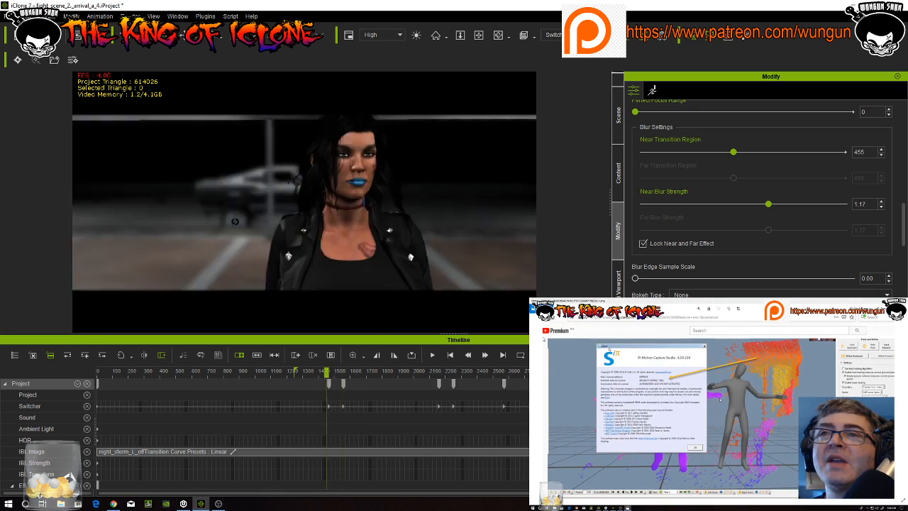
click(552, 34)
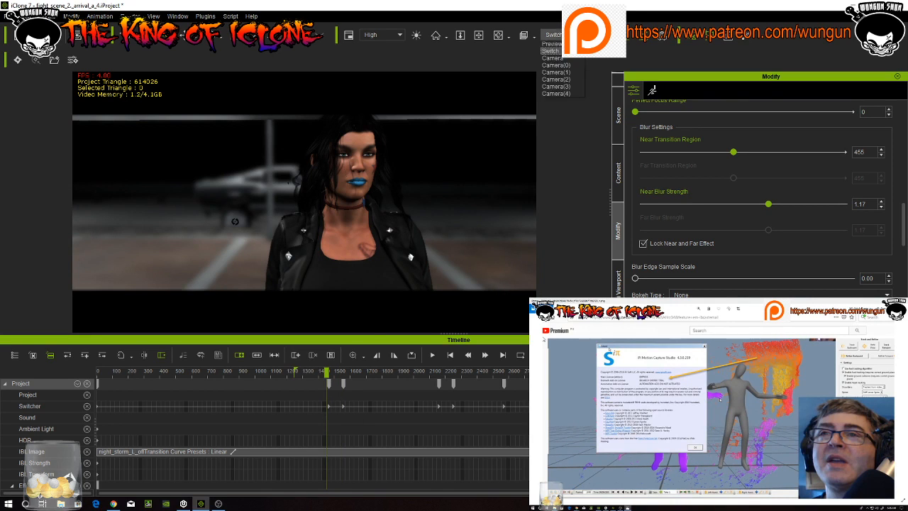
click(563, 80)
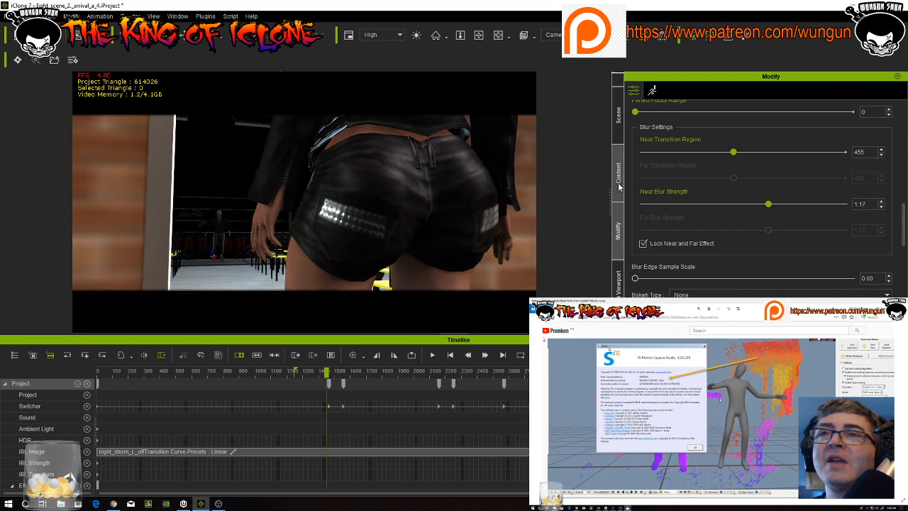
Activate Camera(2)'s depth of field and pick the woman as focus target at distance 67
click(619, 126)
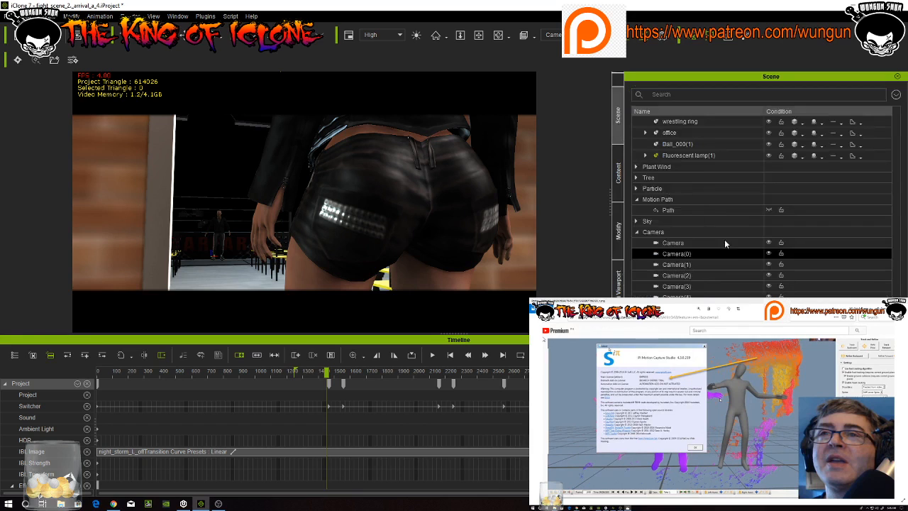
click(720, 275)
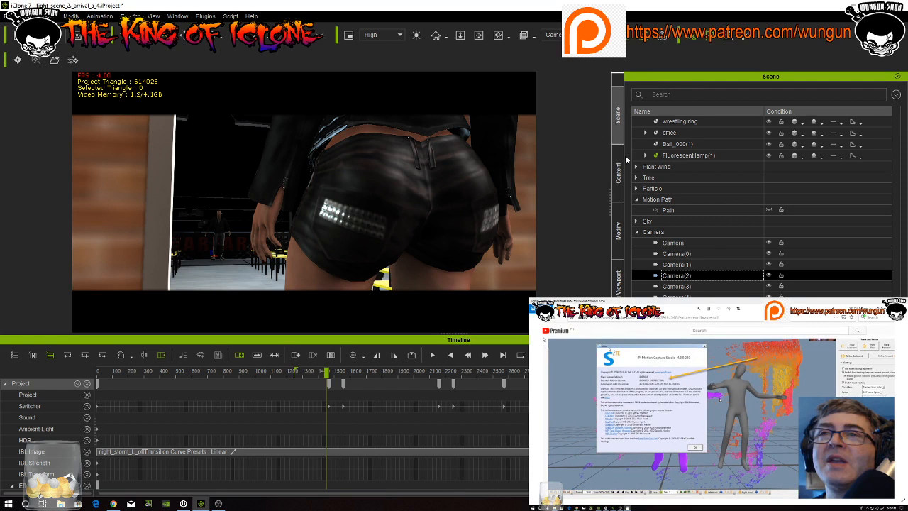
click(619, 240)
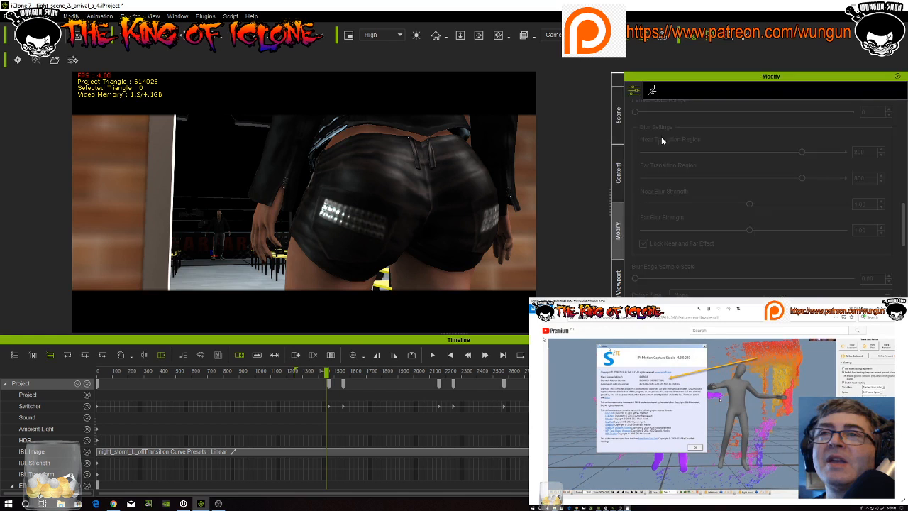
scroll(661, 137, up, 5)
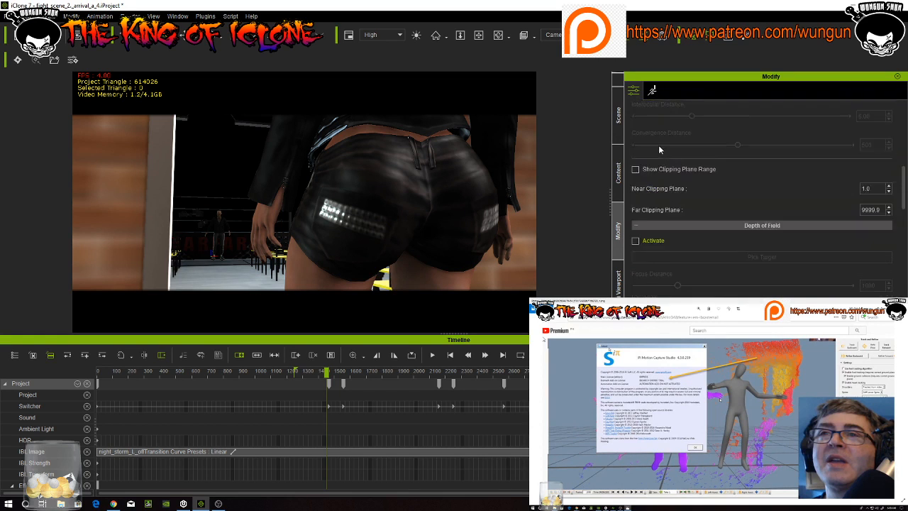
scroll(658, 145, up, 1)
scroll(656, 161, down, 2)
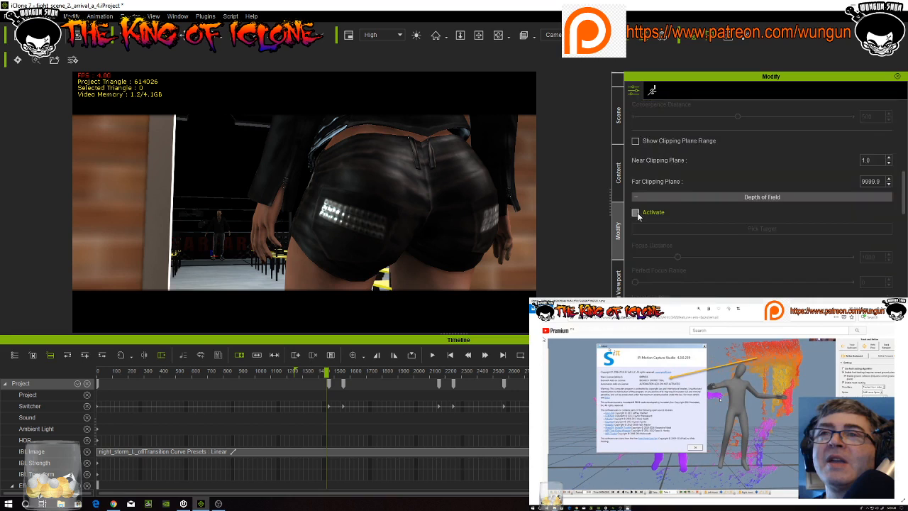
click(635, 213)
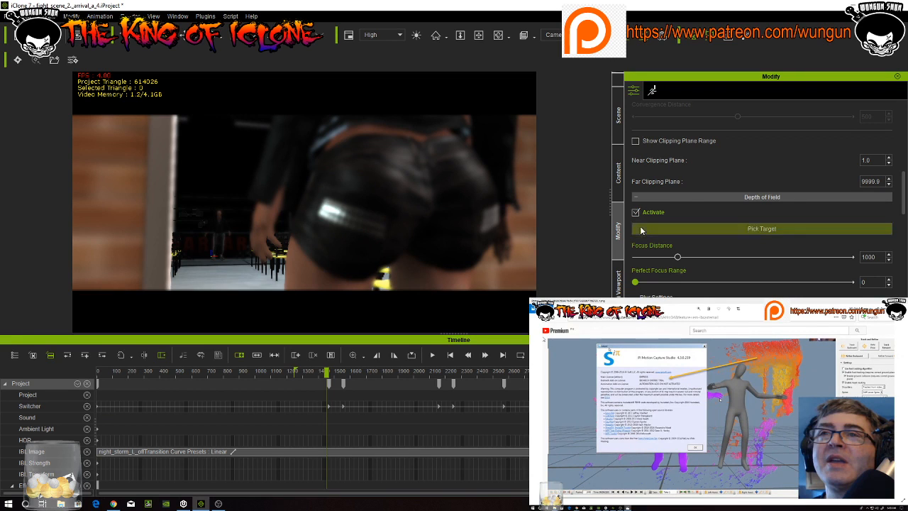
click(727, 227)
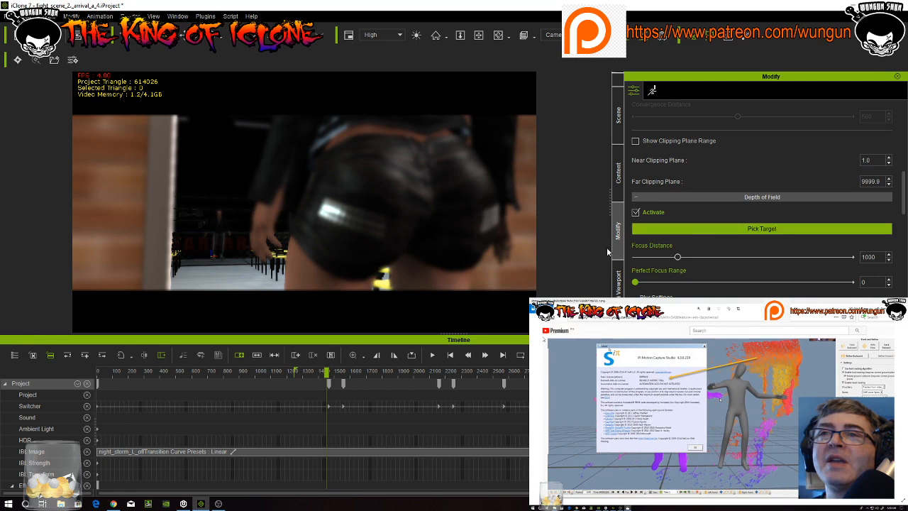
click(398, 194)
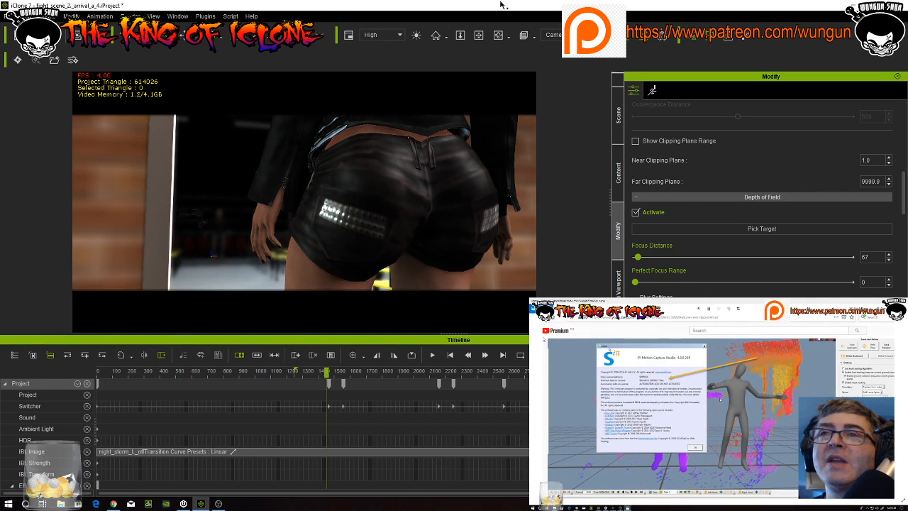
click(553, 35)
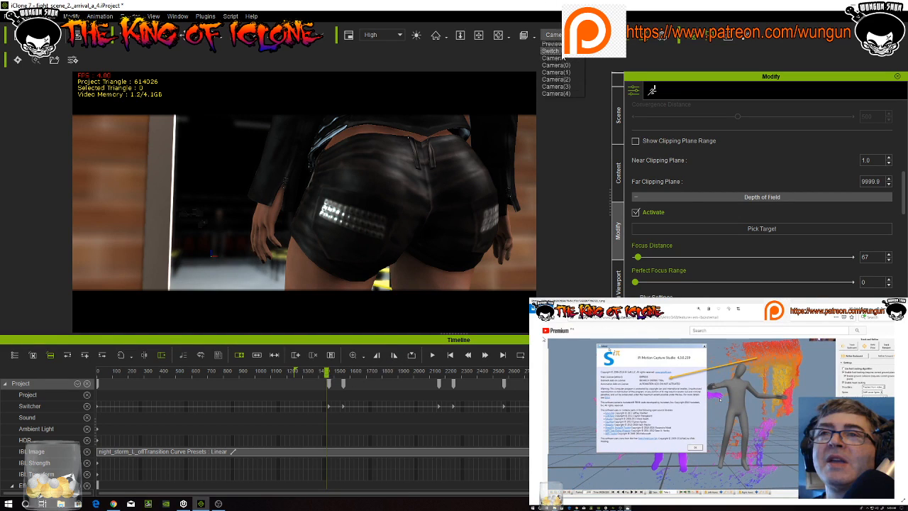
Advance to around frame 1480 and view the dark pillared room through another scene camera
click(551, 50)
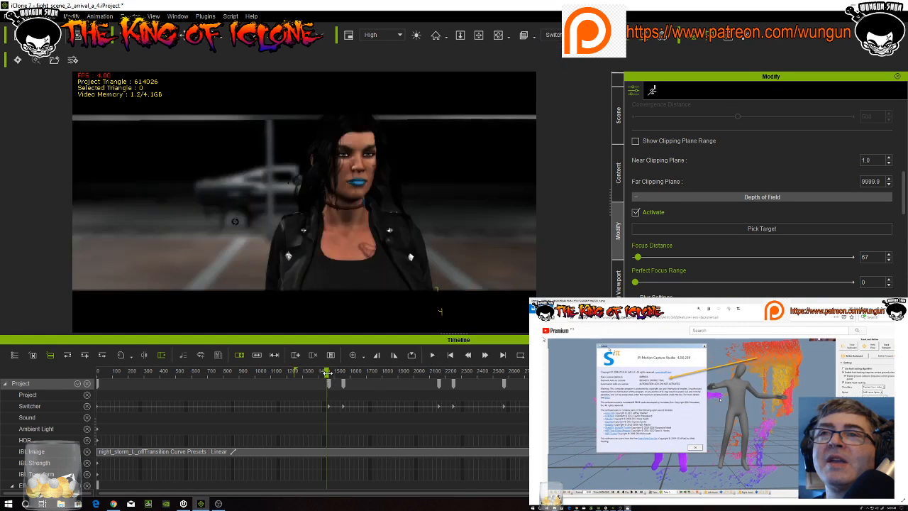
drag(327, 372, 341, 371)
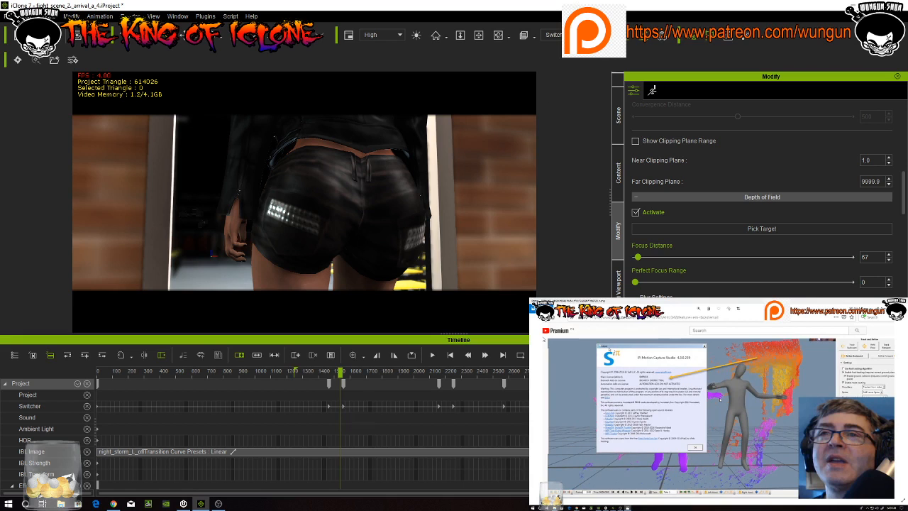
click(568, 34)
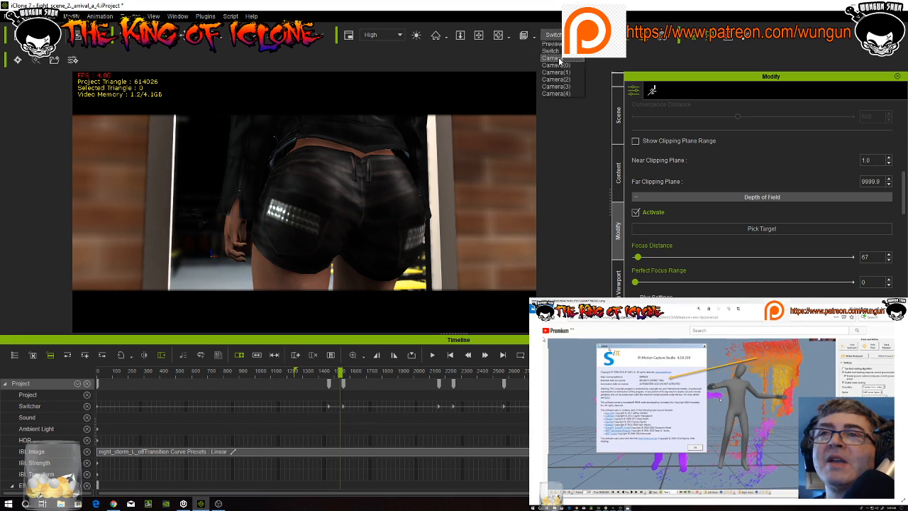
click(557, 58)
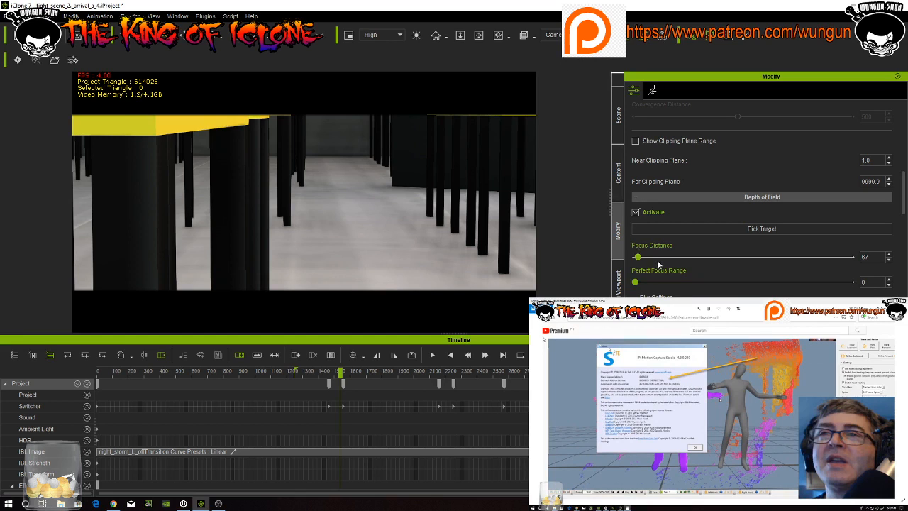
Pick a focus target for this camera and set Focus Distance 248 with Perfect Focus Range 219
click(673, 229)
click(431, 181)
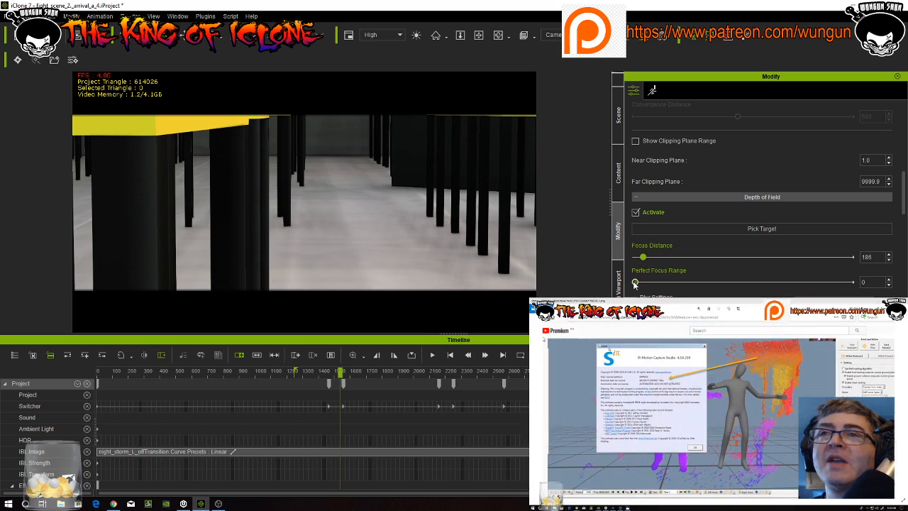
drag(647, 259, 644, 261)
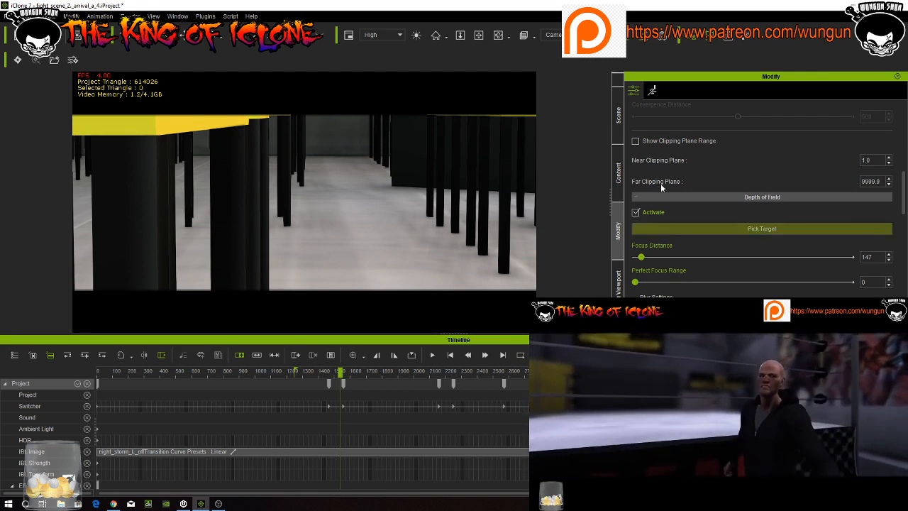
click(700, 226)
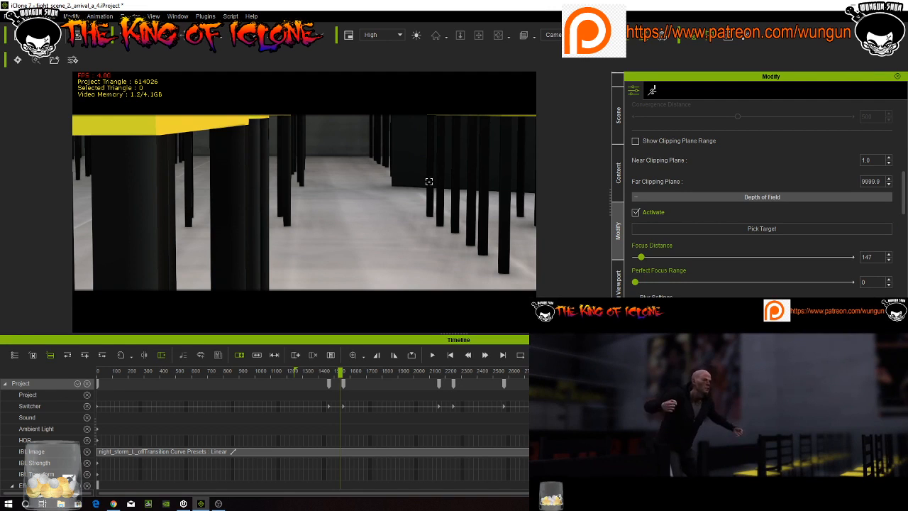
click(428, 182)
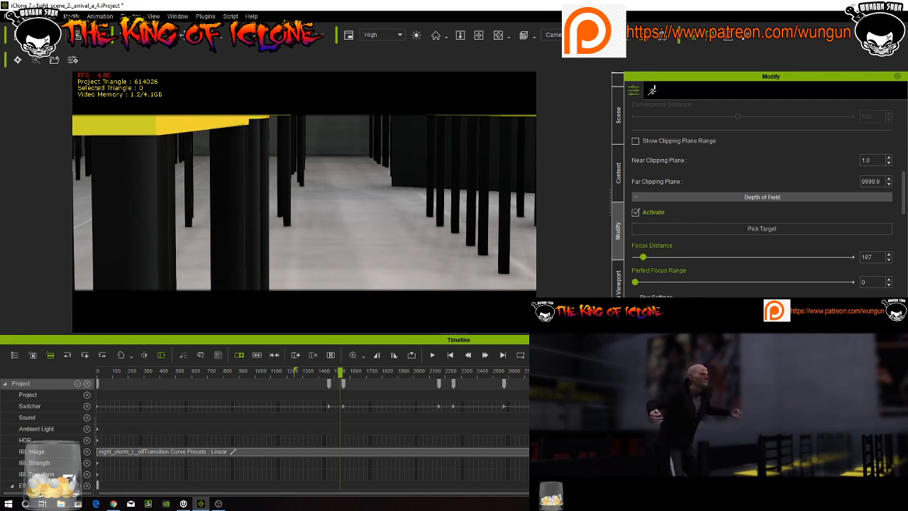
drag(643, 258, 683, 283)
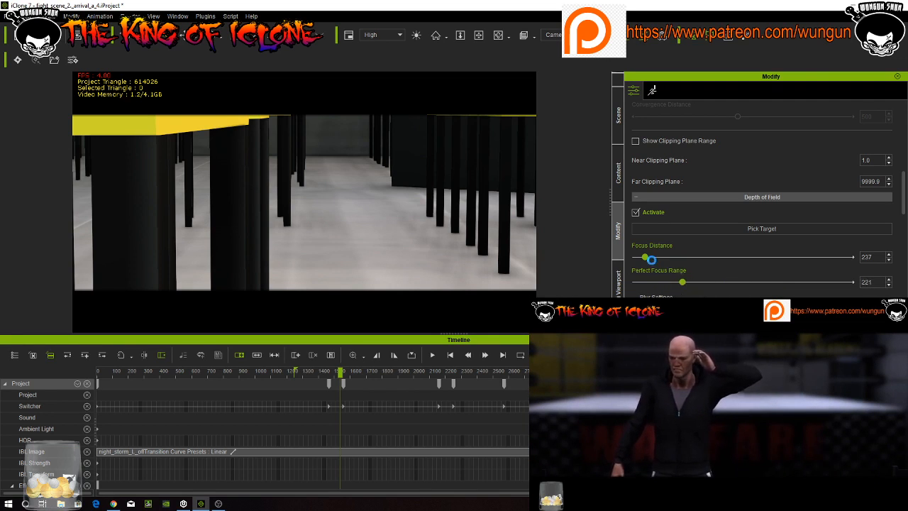
scroll(660, 261, up, 10)
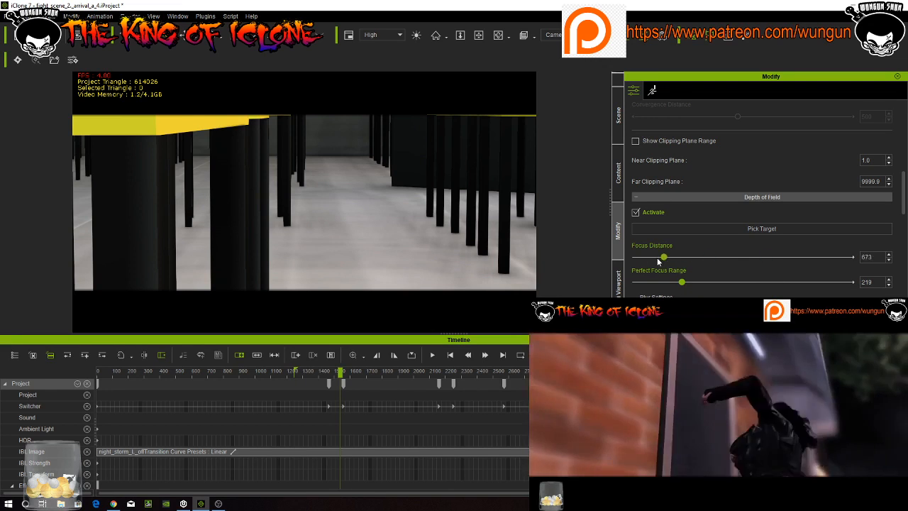
click(655, 257)
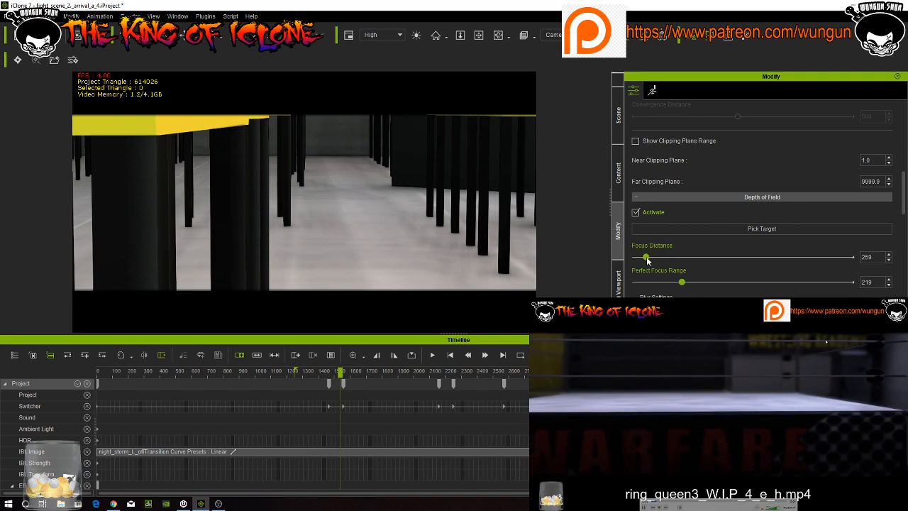
click(644, 258)
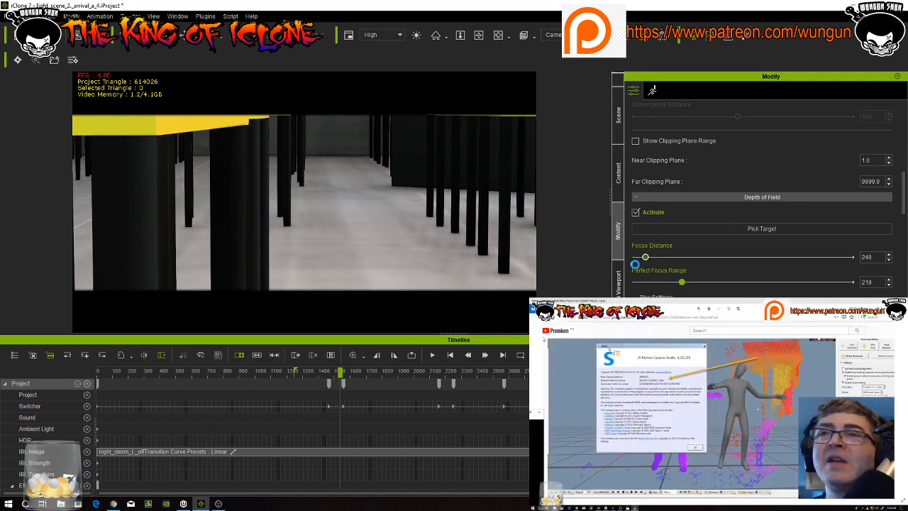
Switch the viewport to the Switcher camera
click(551, 35)
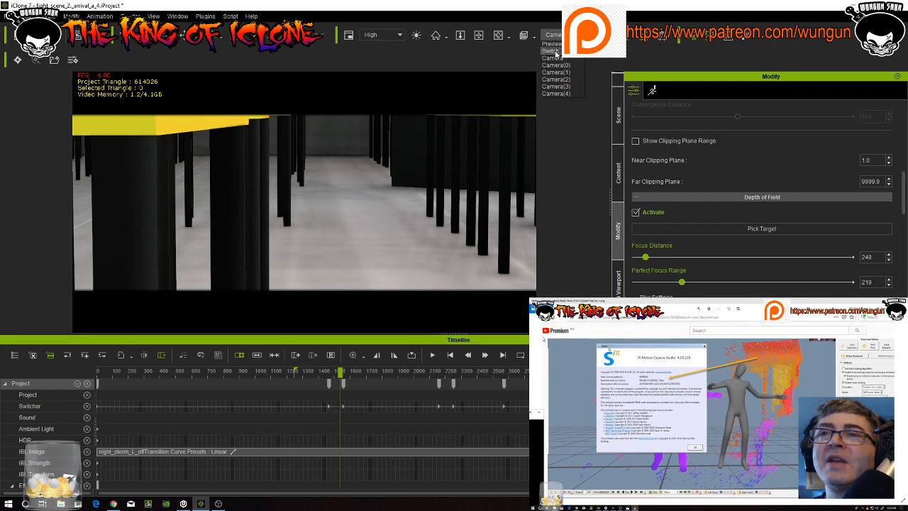
click(551, 51)
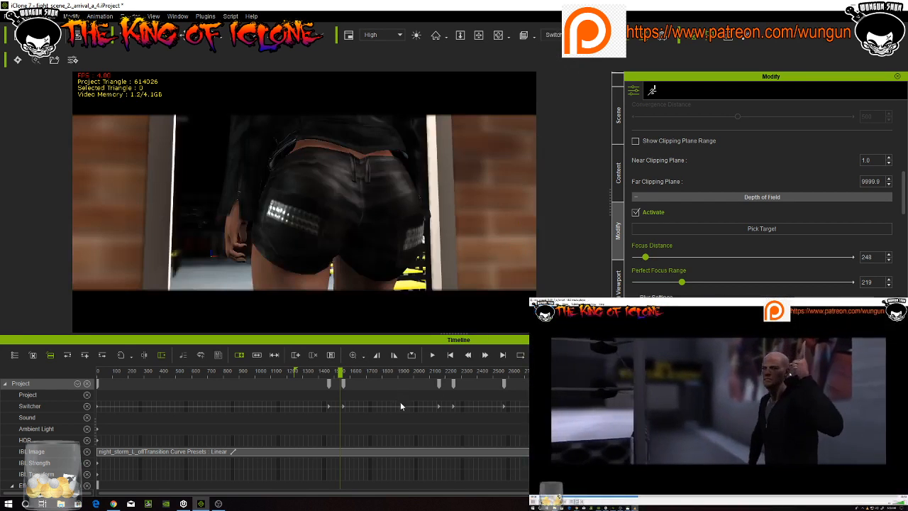
scroll(403, 439, down, 4)
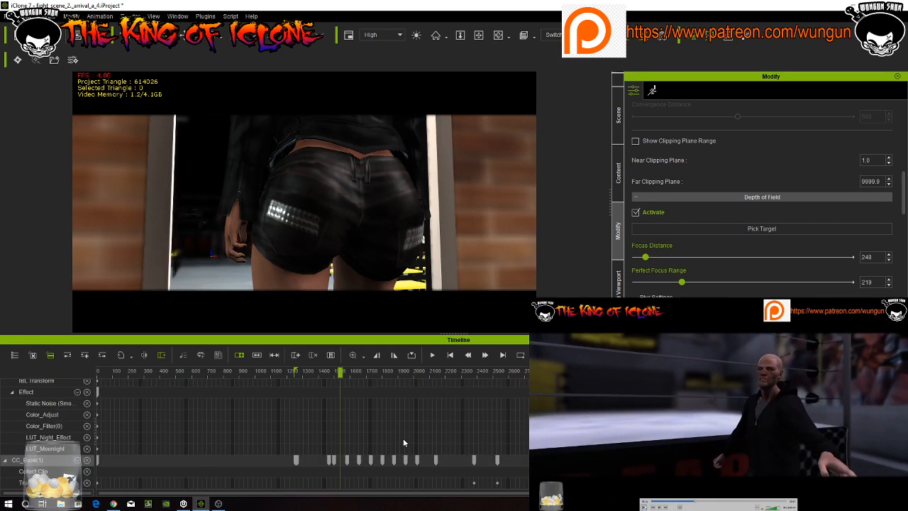
scroll(403, 443, up, 3)
Lower the focus distance to about 136 and step the playhead back slightly
scroll(404, 443, down, 5)
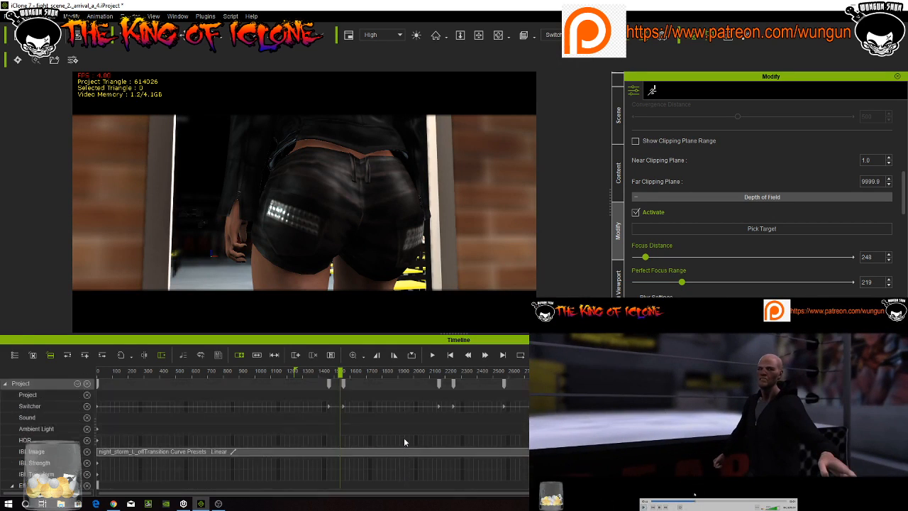
scroll(404, 440, up, 6)
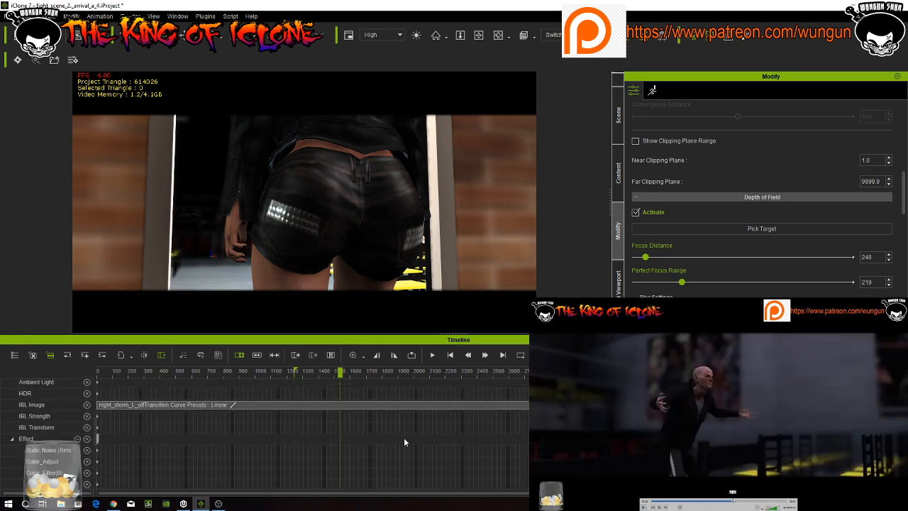
mouse_move(646, 261)
mouse_down()
mouse_move(635, 263)
mouse_move(679, 267)
mouse_move(630, 271)
mouse_move(643, 271)
mouse_up()
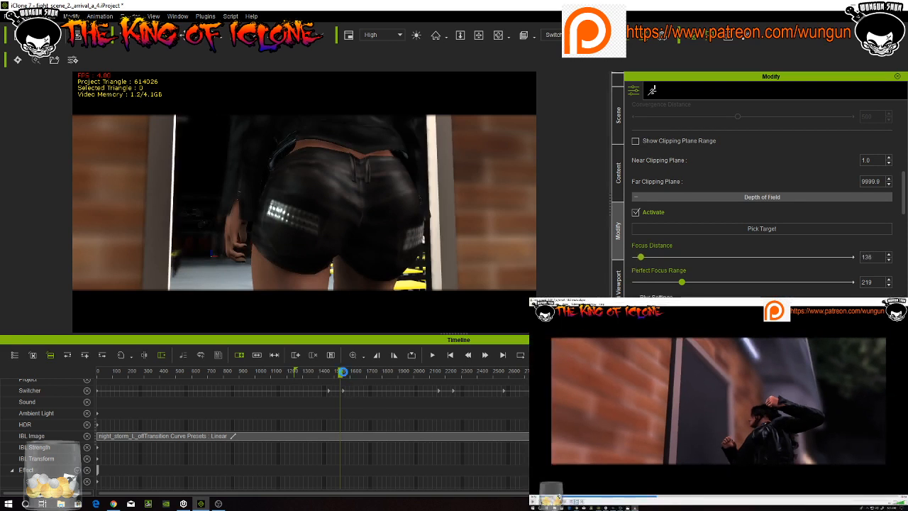
mouse_move(339, 371)
mouse_down()
mouse_move(329, 373)
mouse_move(341, 375)
mouse_up()
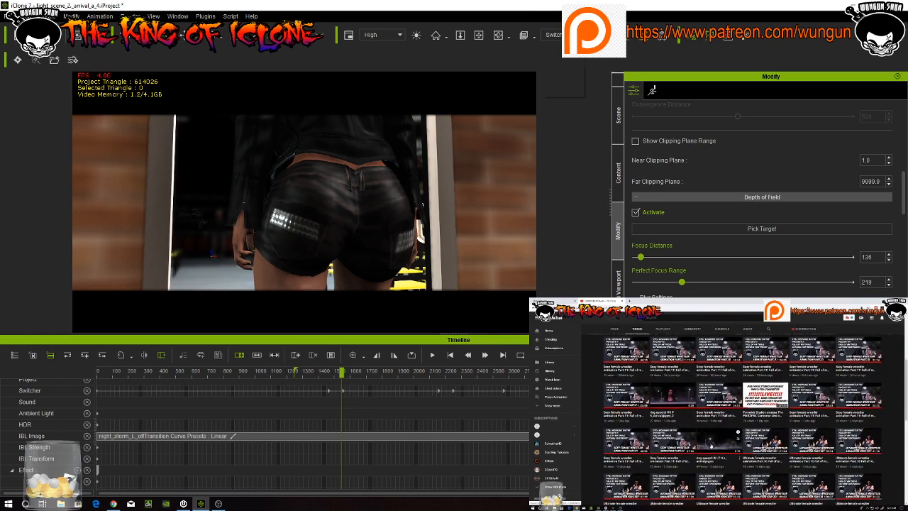
Switch to the main Camera and activate its depth of field
click(554, 35)
click(566, 58)
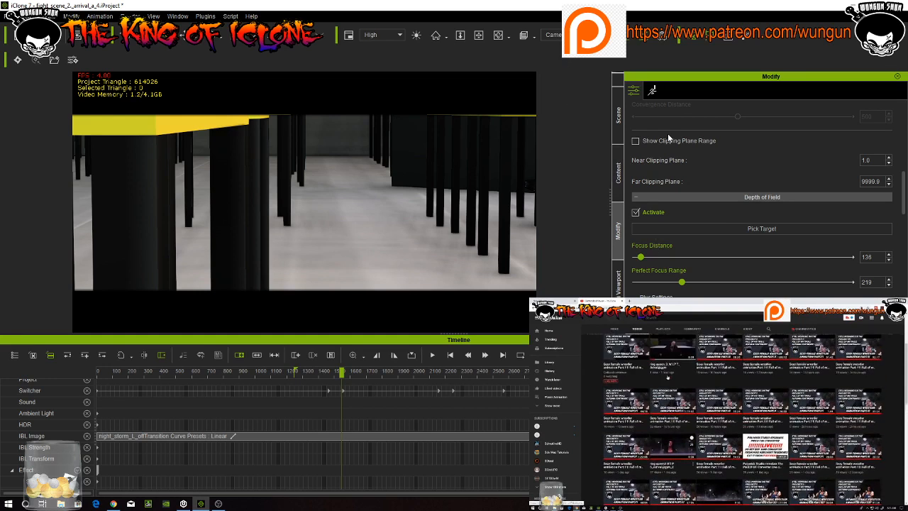
scroll(667, 135, up, 10)
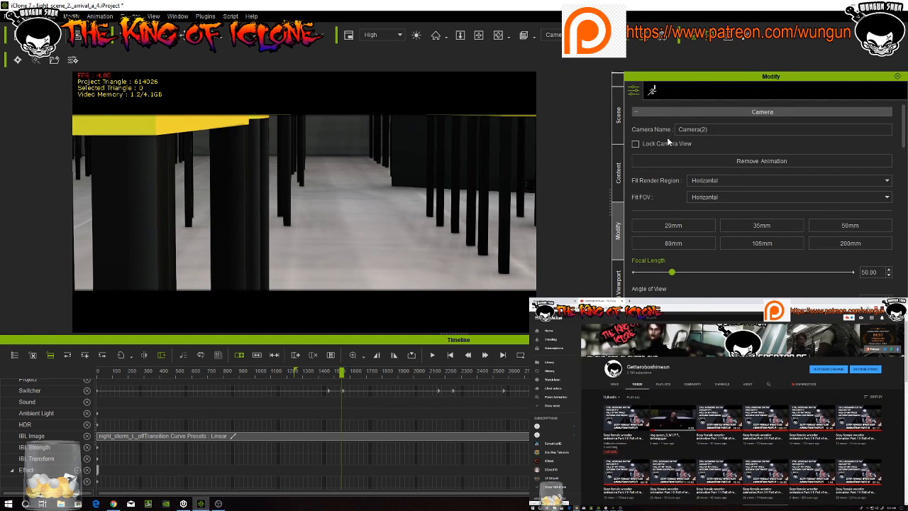
click(619, 134)
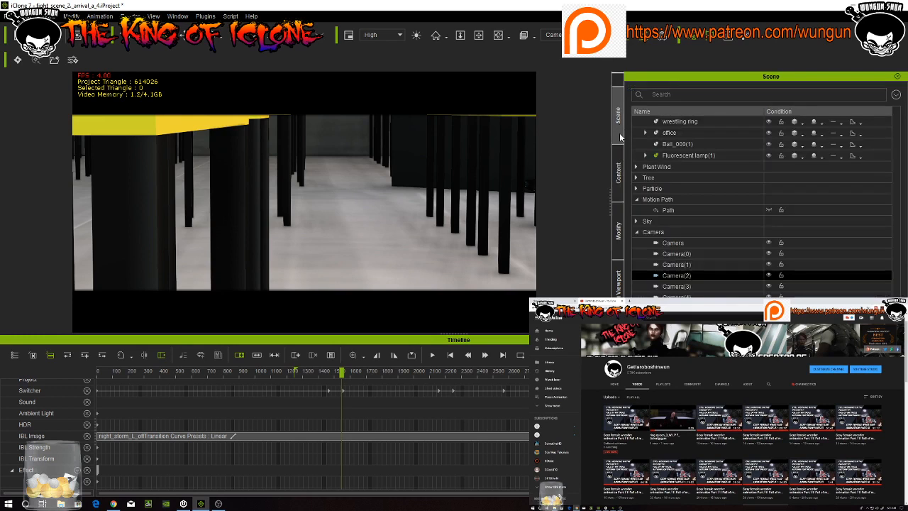
click(679, 242)
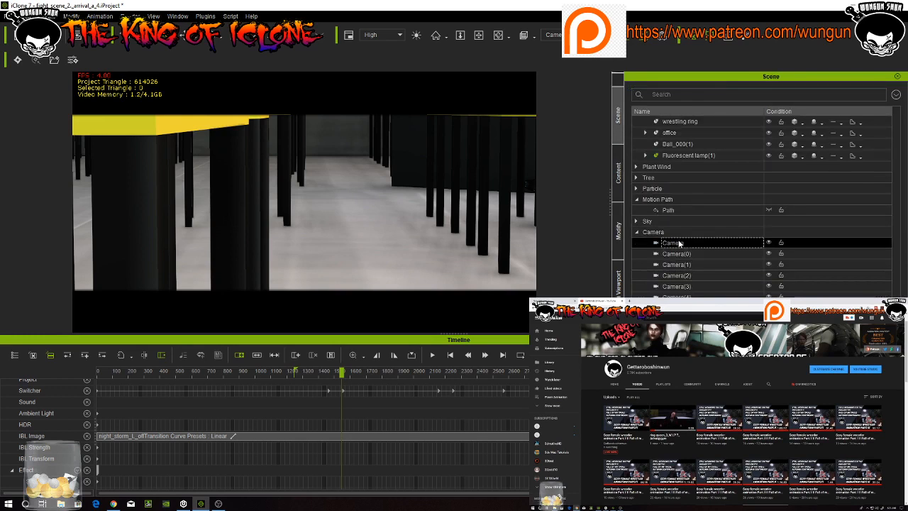
click(622, 243)
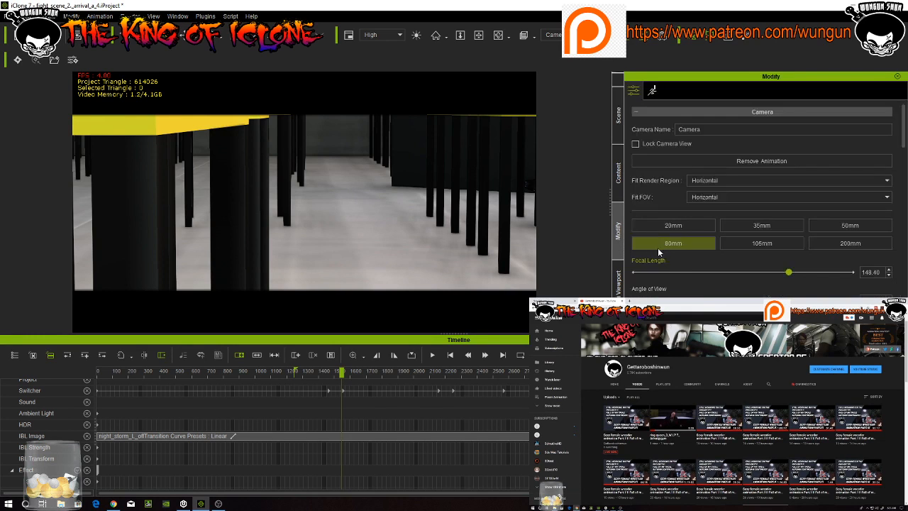
scroll(658, 252, down, 8)
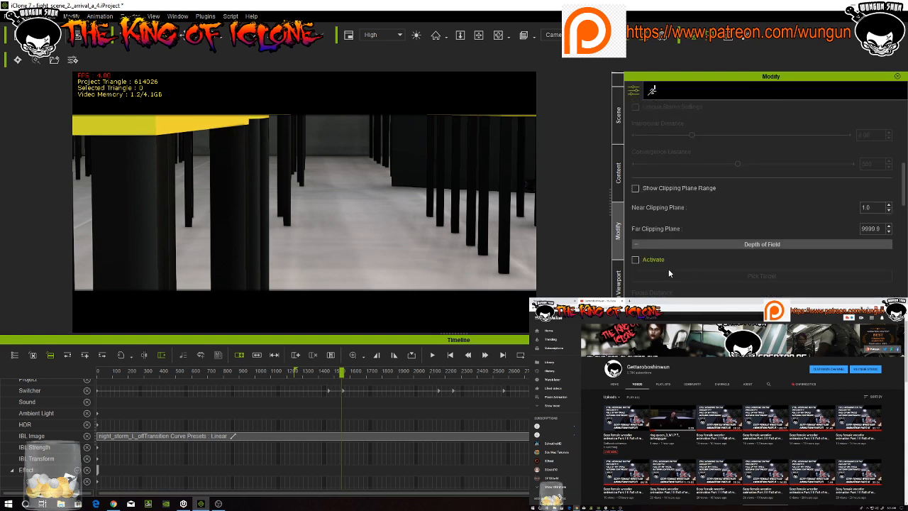
click(636, 260)
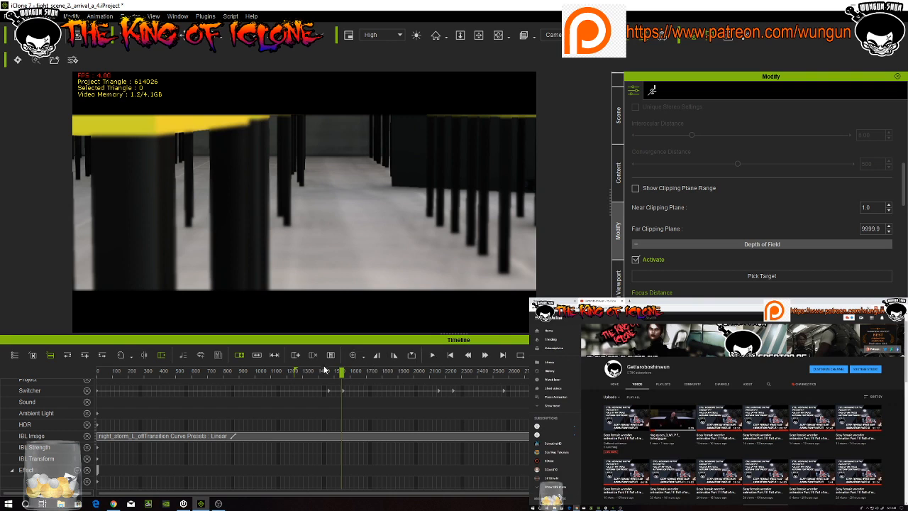
Scrub forward until the leg appears and set it as the camera's focus target
drag(340, 372, 353, 376)
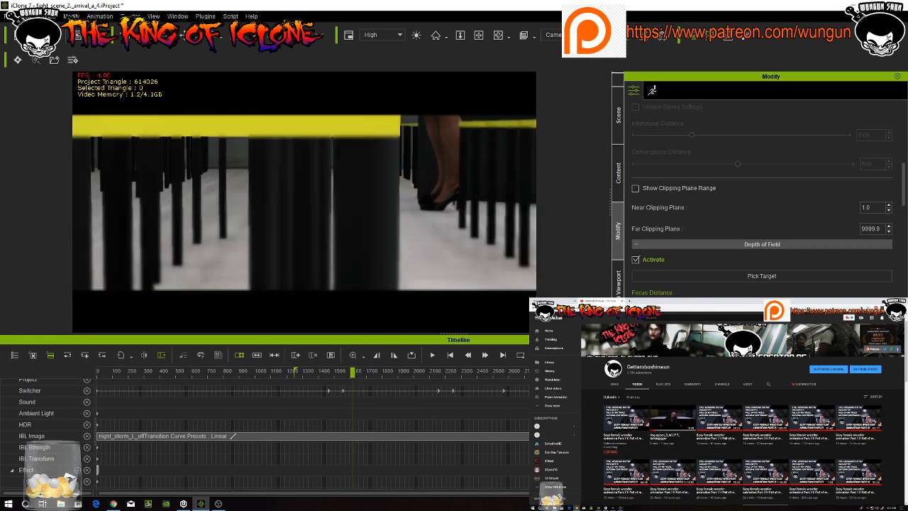
click(721, 274)
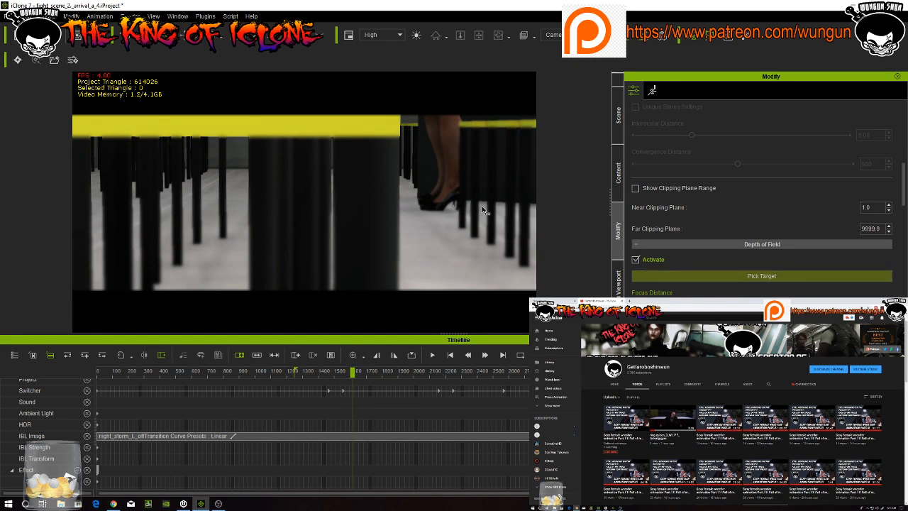
click(452, 175)
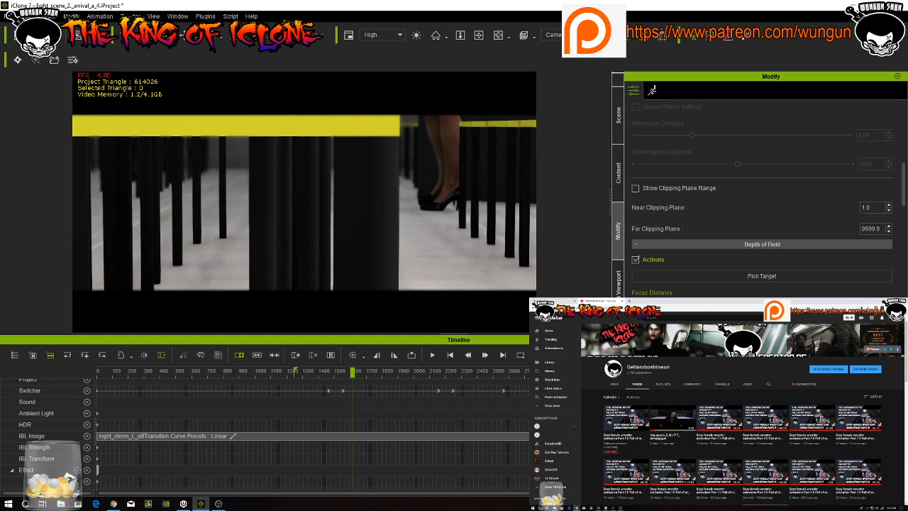
scroll(763, 199, down, 3)
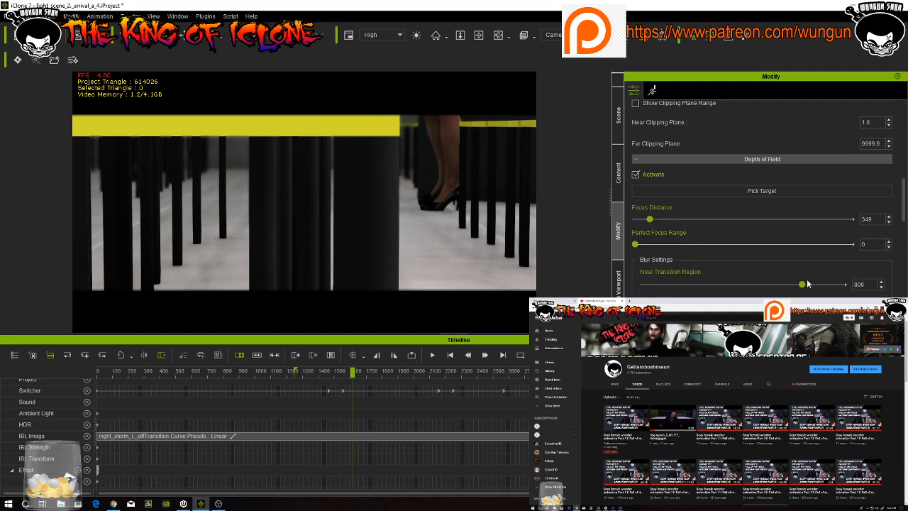
Set near transition region 783 and near blur strength 1.12, then preview forward to about frame 2100
drag(803, 287, 787, 298)
scroll(903, 218, down, 3)
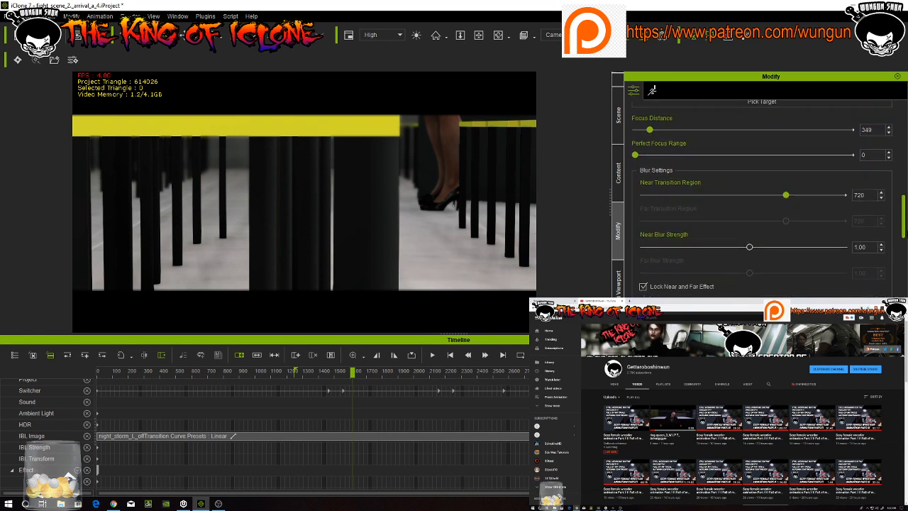
scroll(875, 254, up, 1)
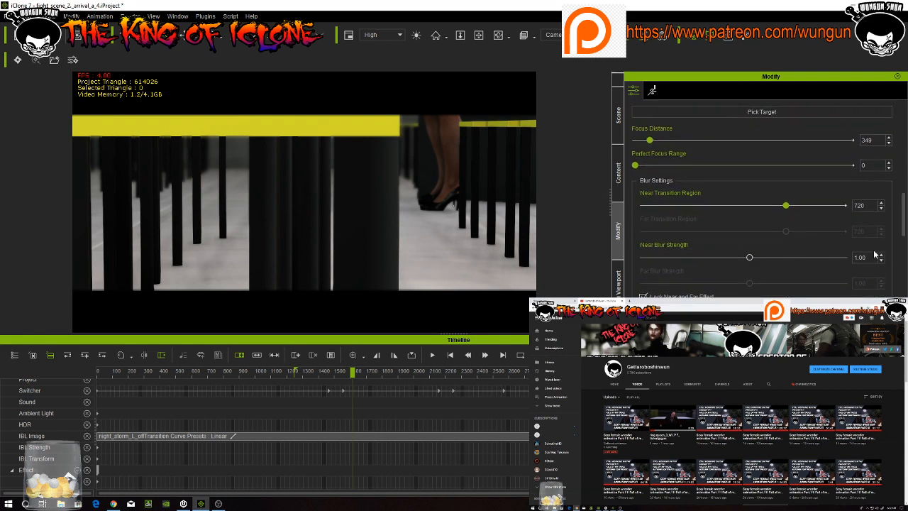
drag(749, 258, 675, 266)
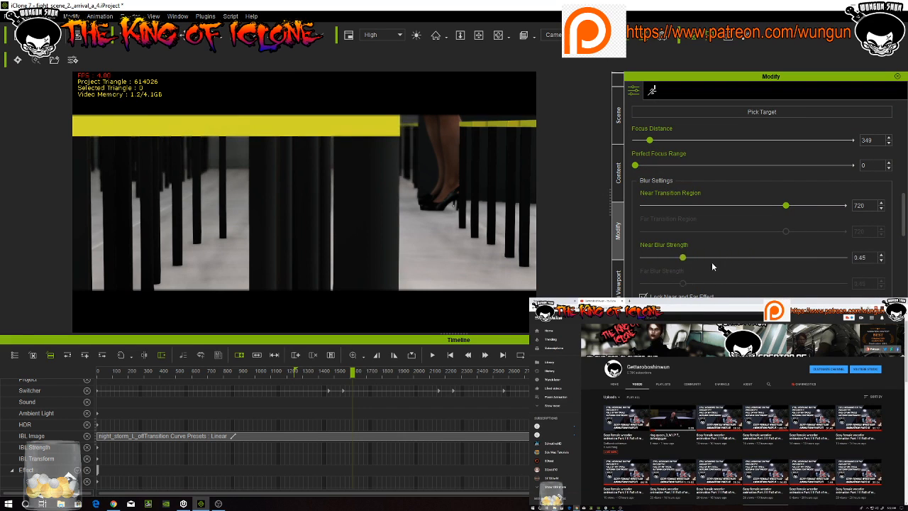
drag(792, 270, 880, 276)
drag(755, 278, 765, 277)
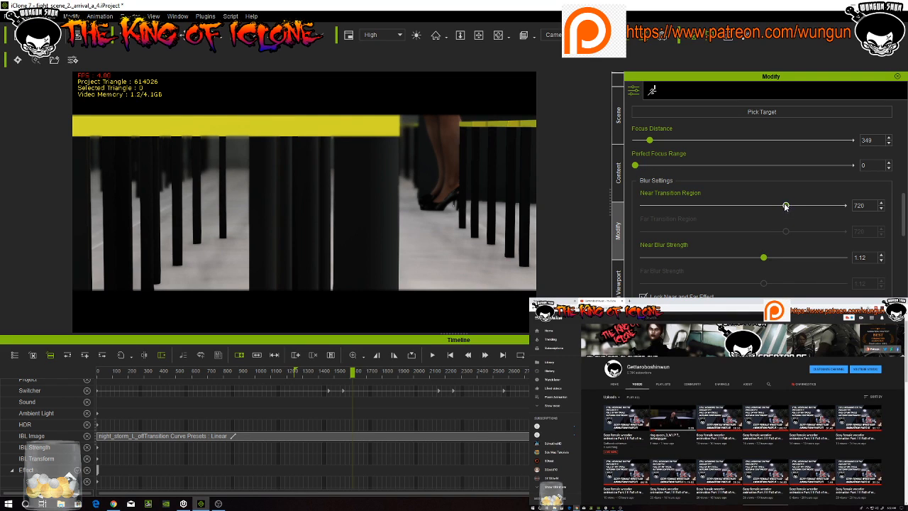
mouse_move(785, 206)
mouse_down()
mouse_move(733, 207)
mouse_move(798, 215)
mouse_up()
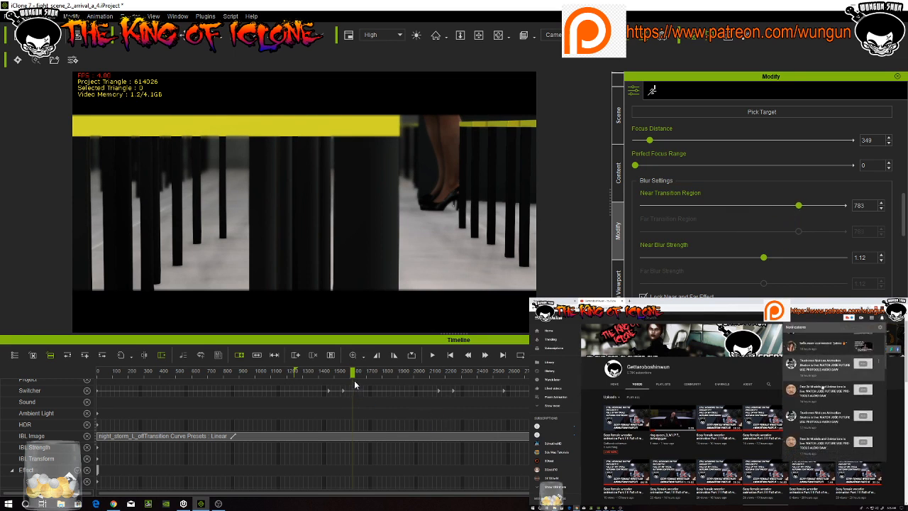
drag(352, 374, 436, 385)
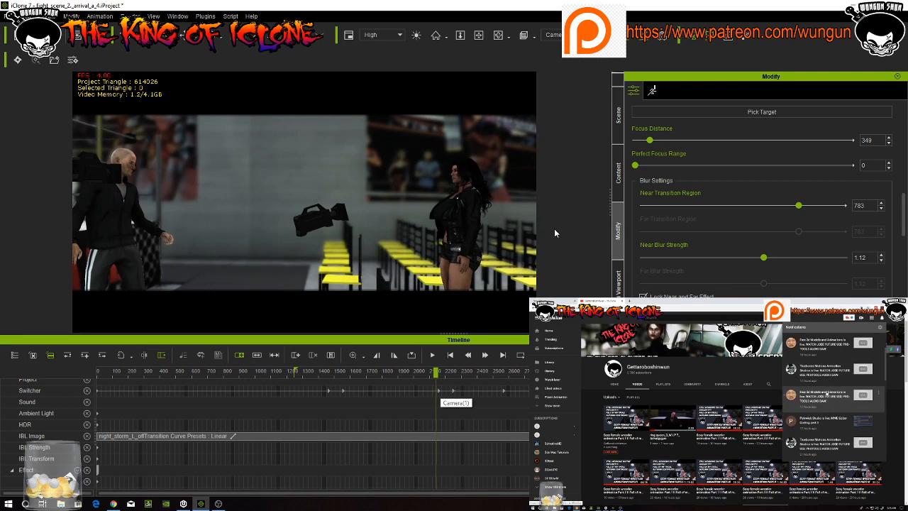
Look through Camera(1) at the wrestling ring
click(554, 35)
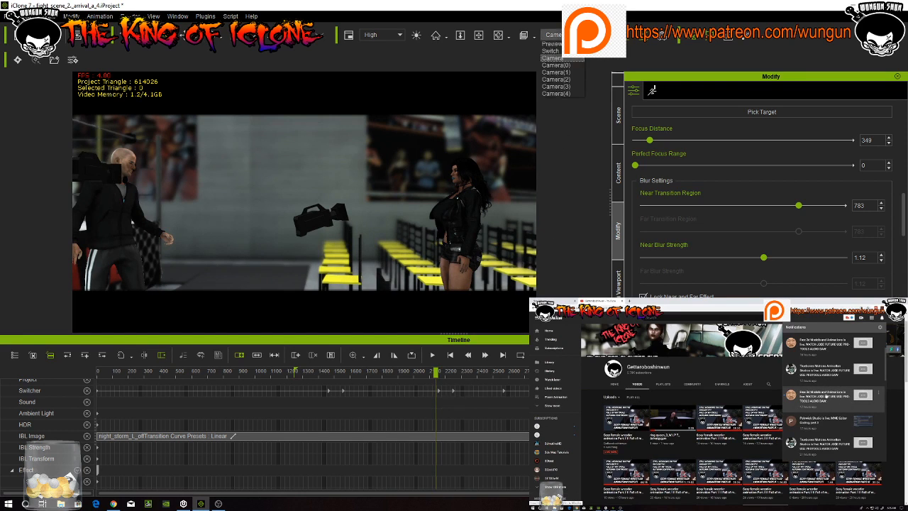
click(565, 72)
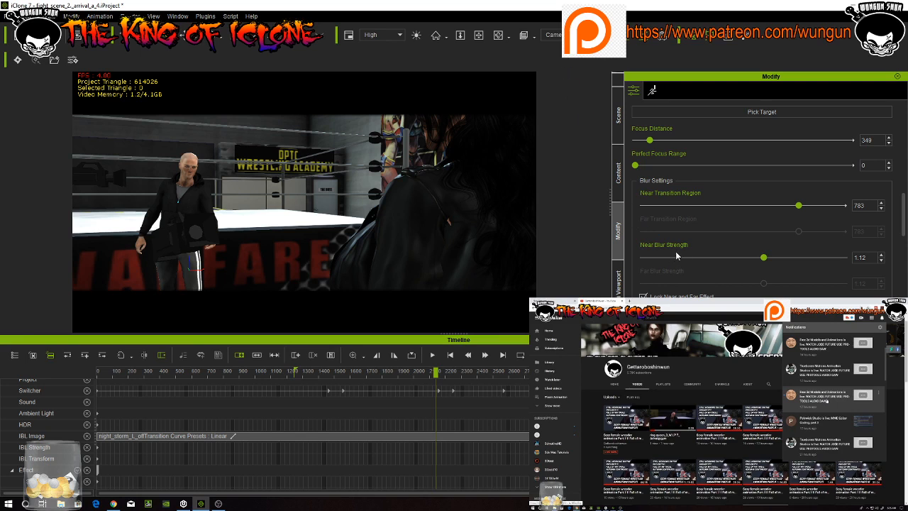
scroll(687, 267, down, 3)
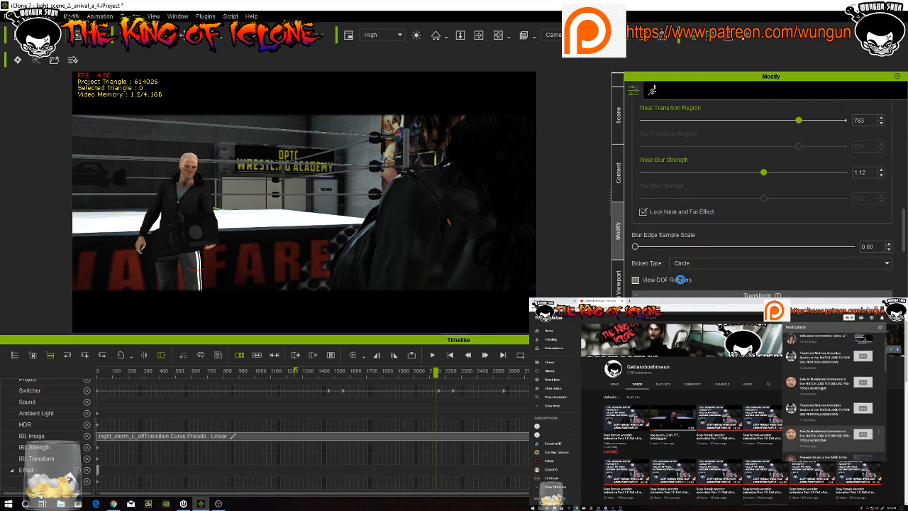
scroll(701, 278, down, 5)
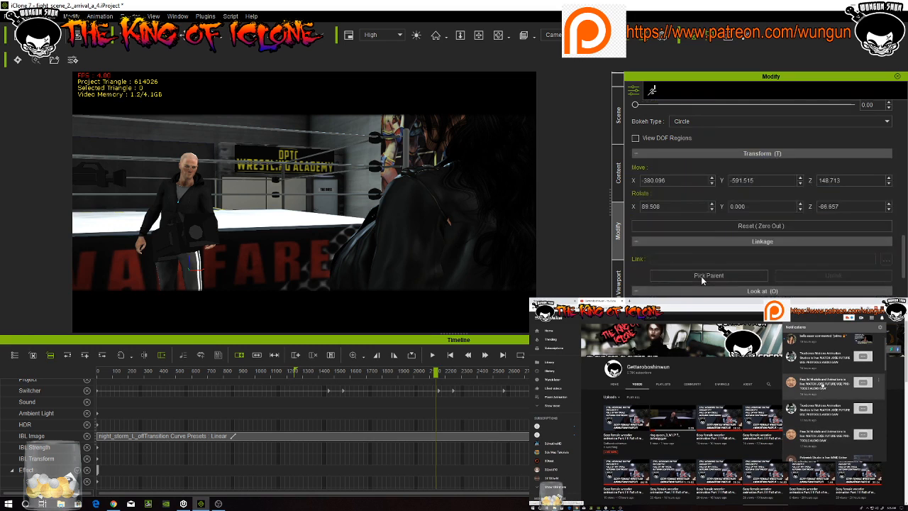
scroll(701, 282, down, 5)
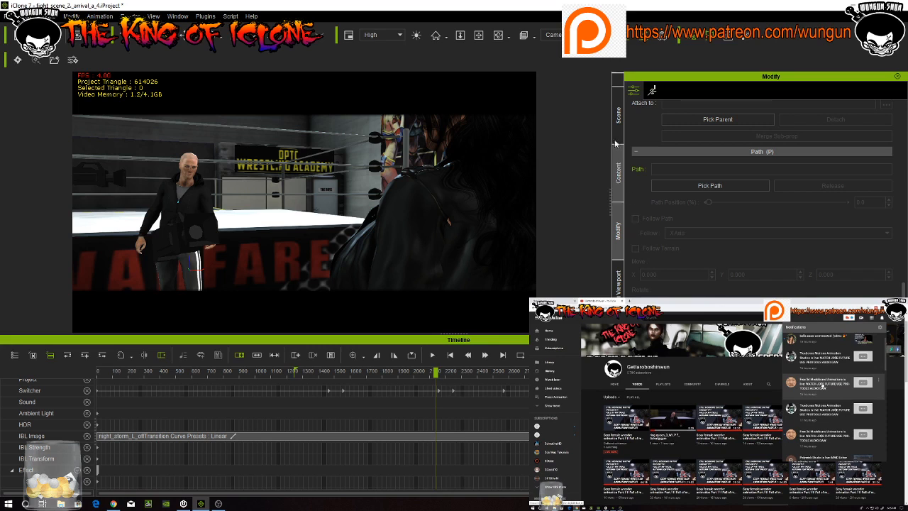
Select Camera(1) in the scene list and show its depth-of-field settings
click(618, 115)
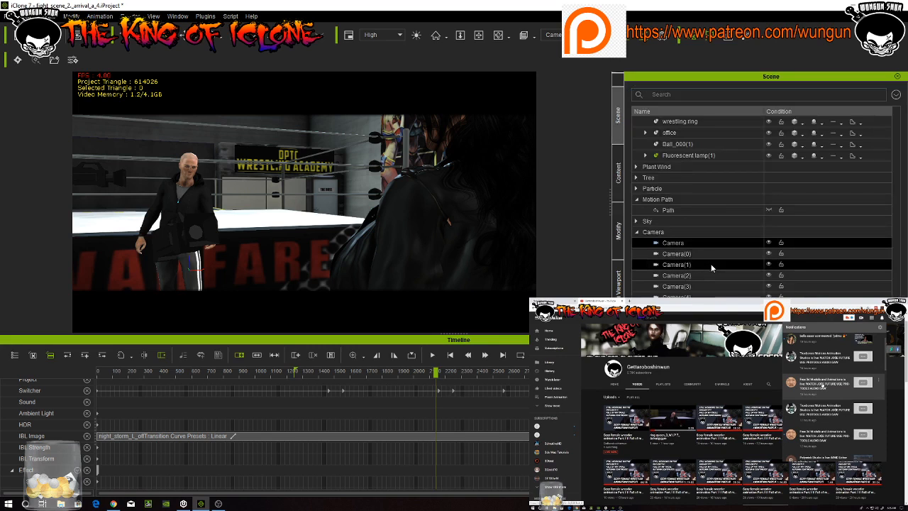
click(711, 268)
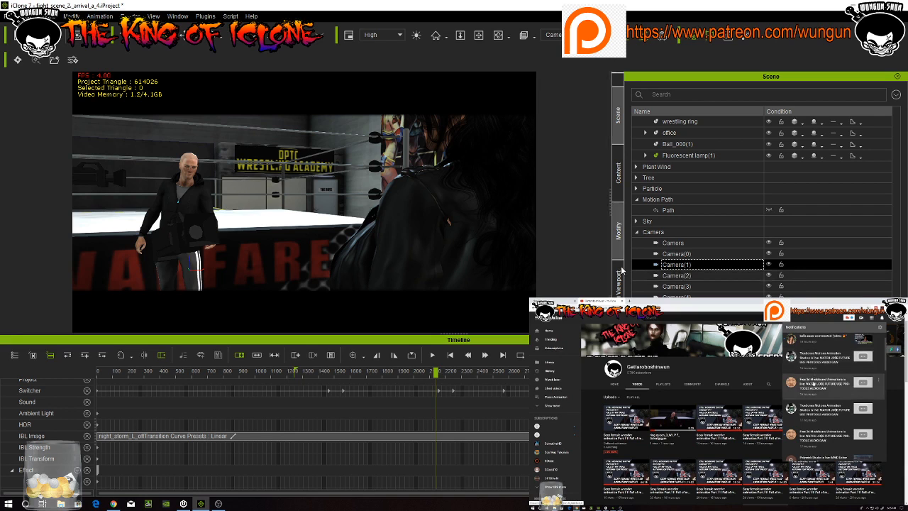
click(618, 234)
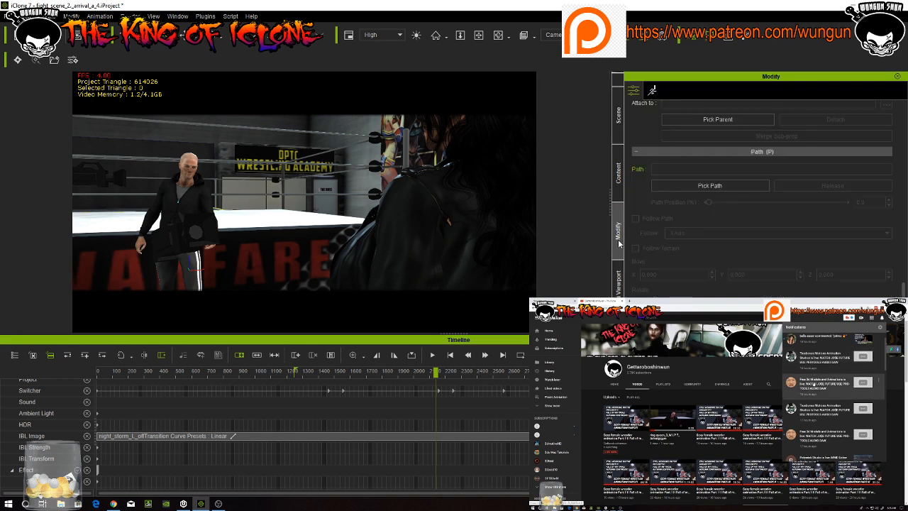
scroll(672, 239, up, 4)
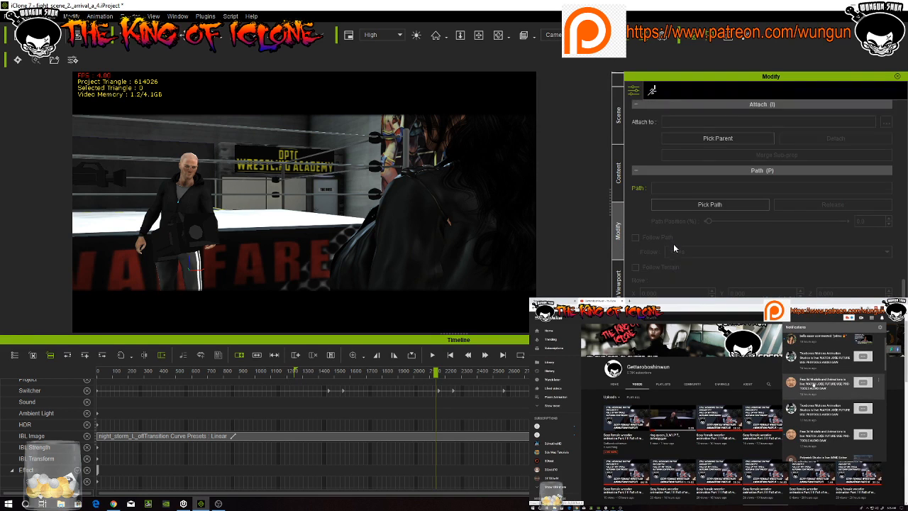
scroll(674, 247, up, 2)
scroll(673, 245, up, 6)
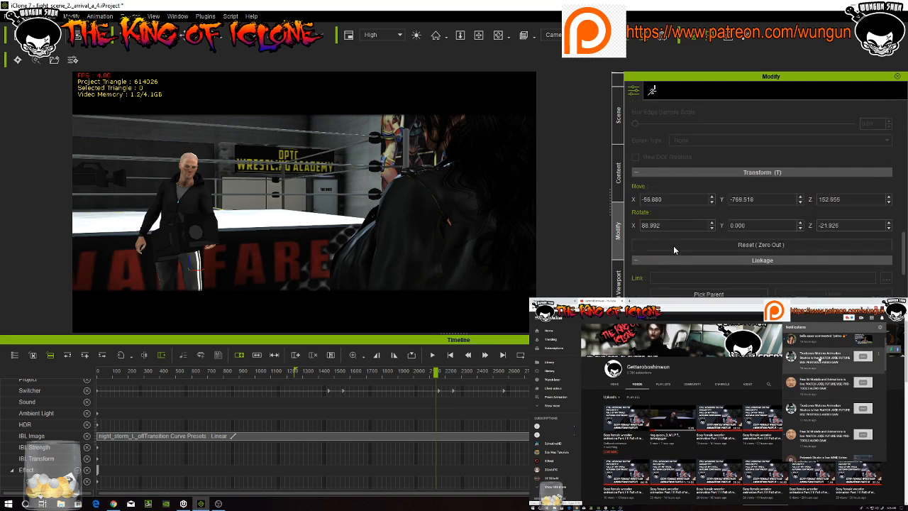
scroll(673, 246, up, 8)
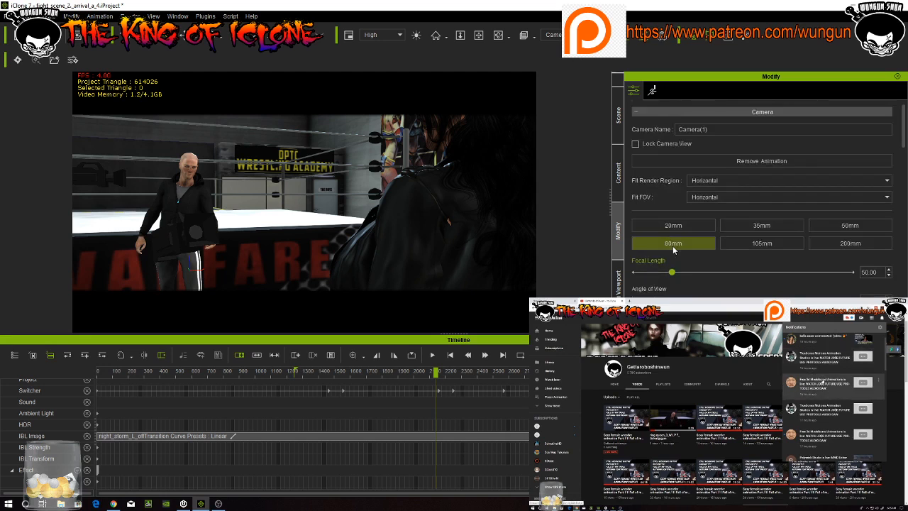
scroll(674, 248, down, 6)
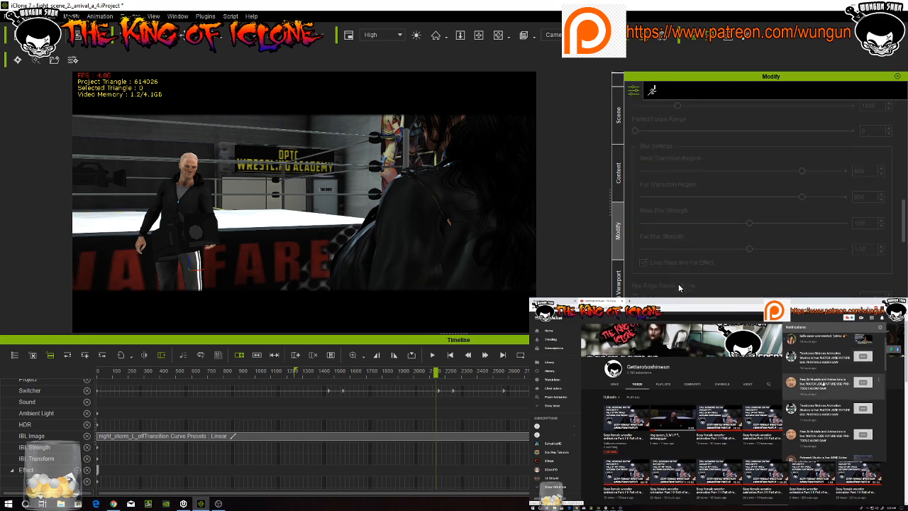
scroll(638, 214, down, 1)
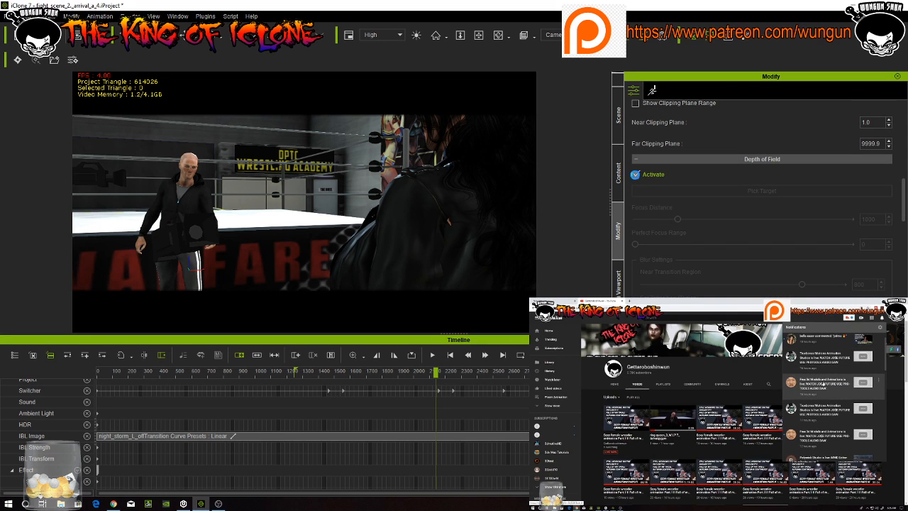
Activate Camera(1)'s depth of field on the bald man's head (distance 335), near transition 390
click(636, 175)
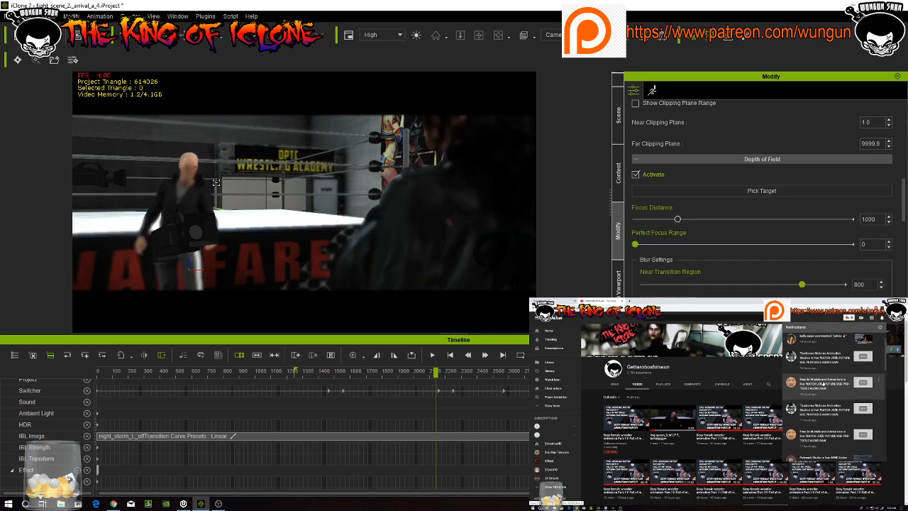
click(191, 166)
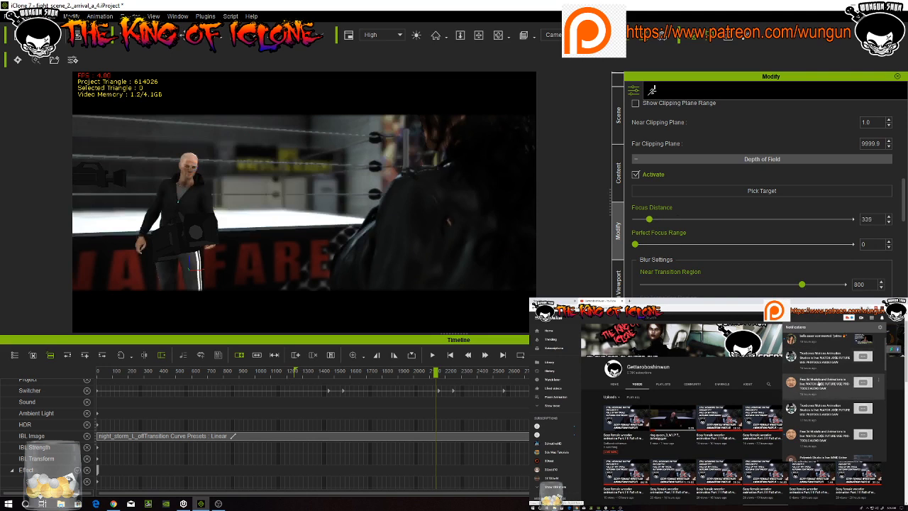
scroll(802, 284, down, 2)
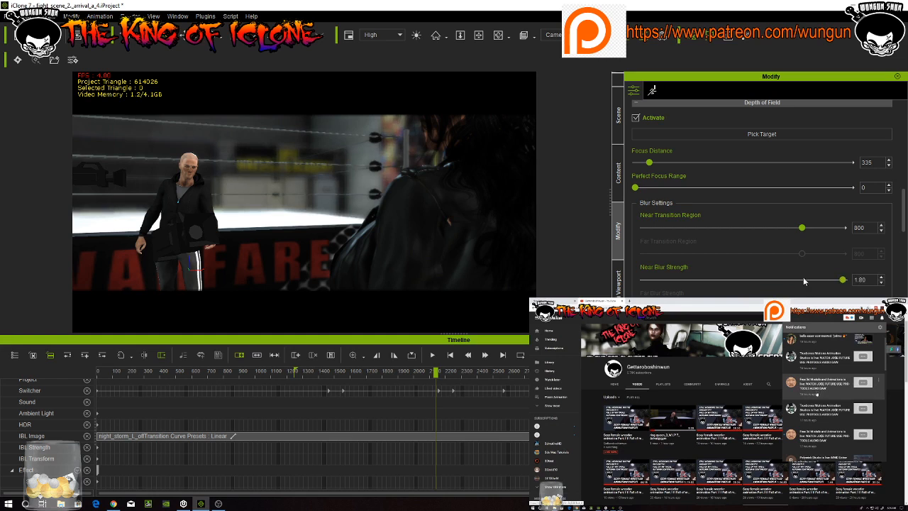
drag(804, 281, 835, 293)
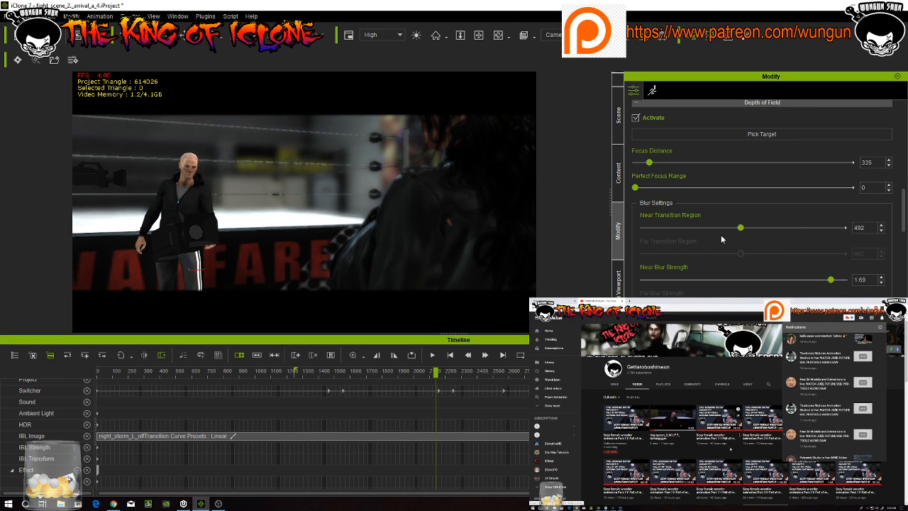
drag(721, 239, 722, 241)
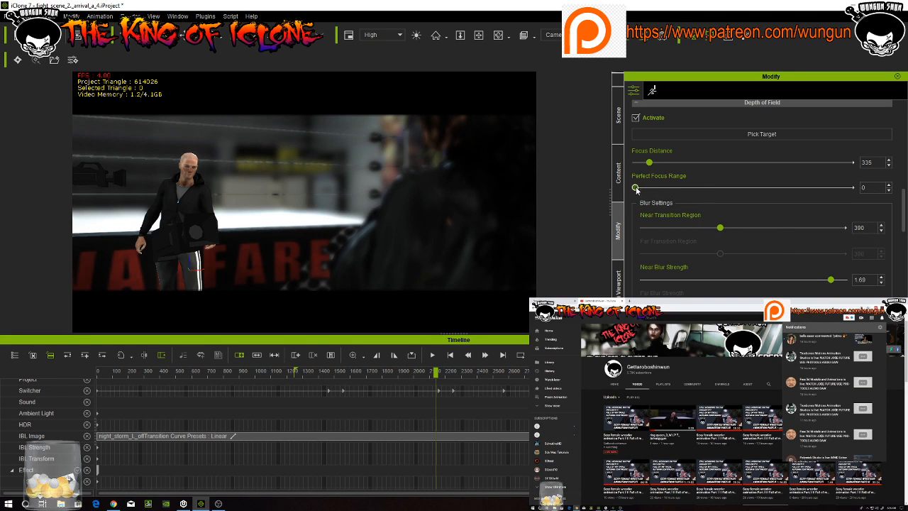
Set Camera(1)'s perfect focus range to 43 and nudge the playhead slightly later
drag(644, 190, 677, 193)
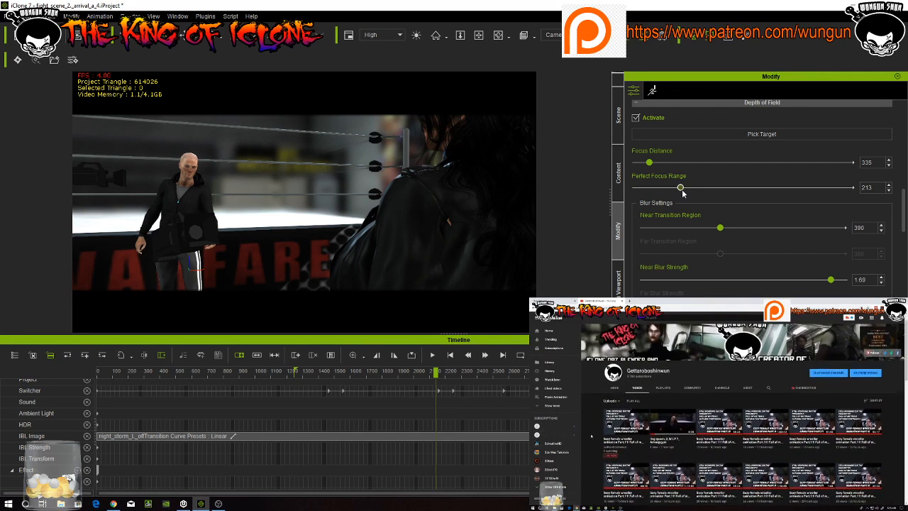
drag(662, 193, 652, 194)
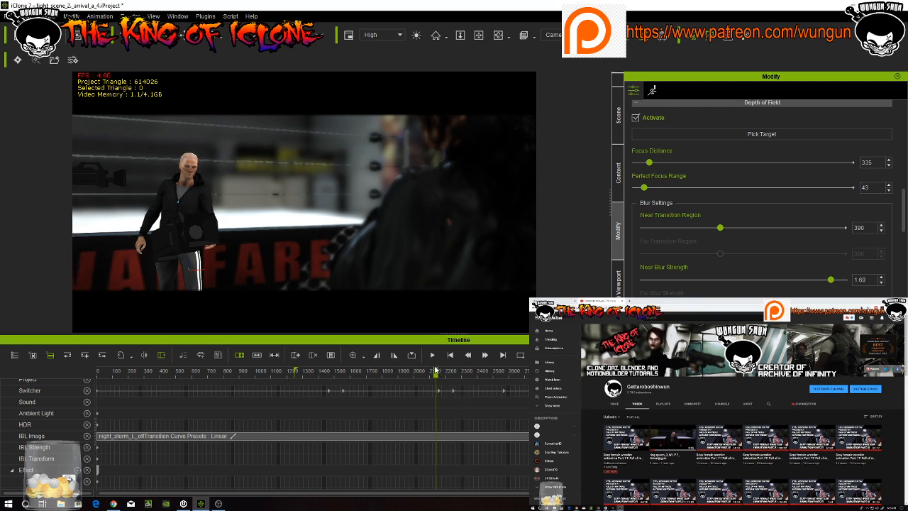
drag(438, 372, 451, 371)
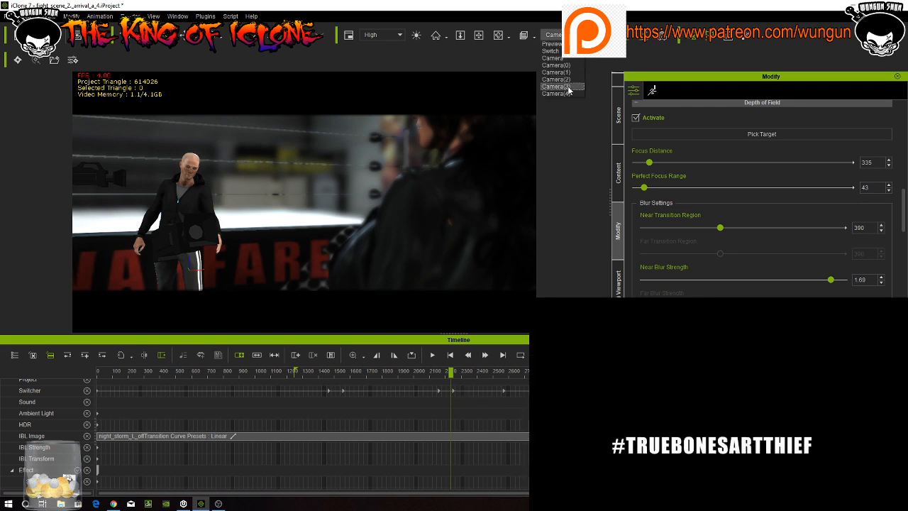
Look through Camera(3) at the bald man's close-up and activate its depth of field
click(568, 87)
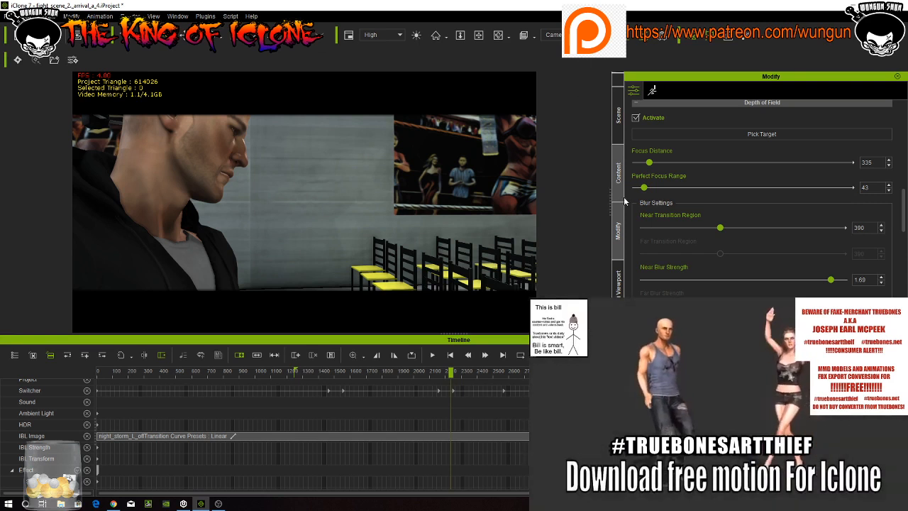
click(618, 130)
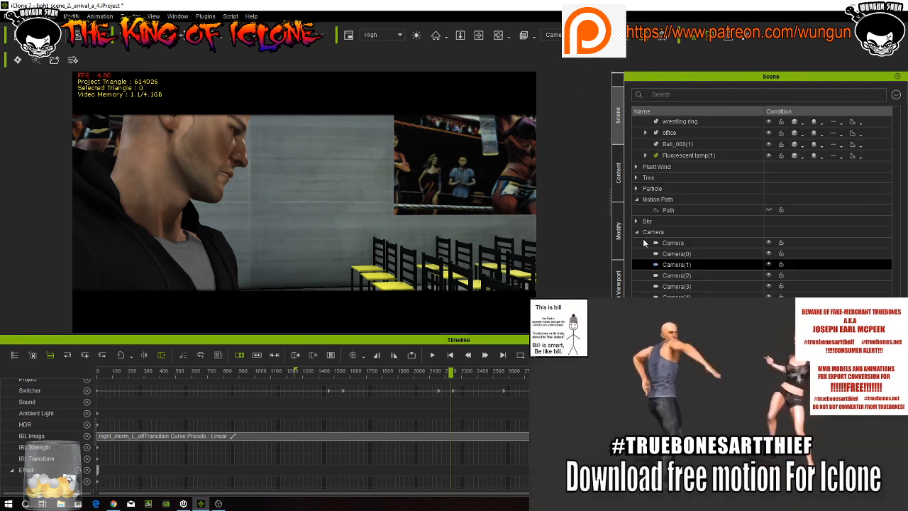
click(695, 287)
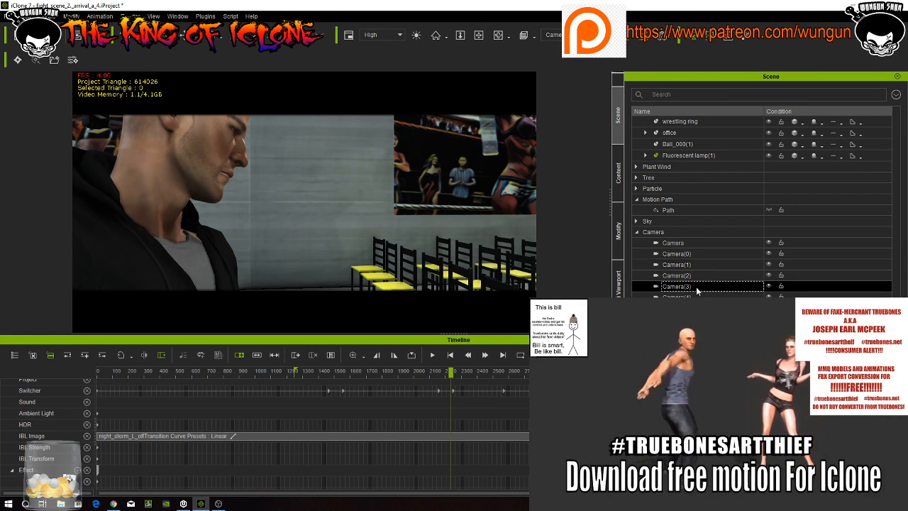
click(619, 234)
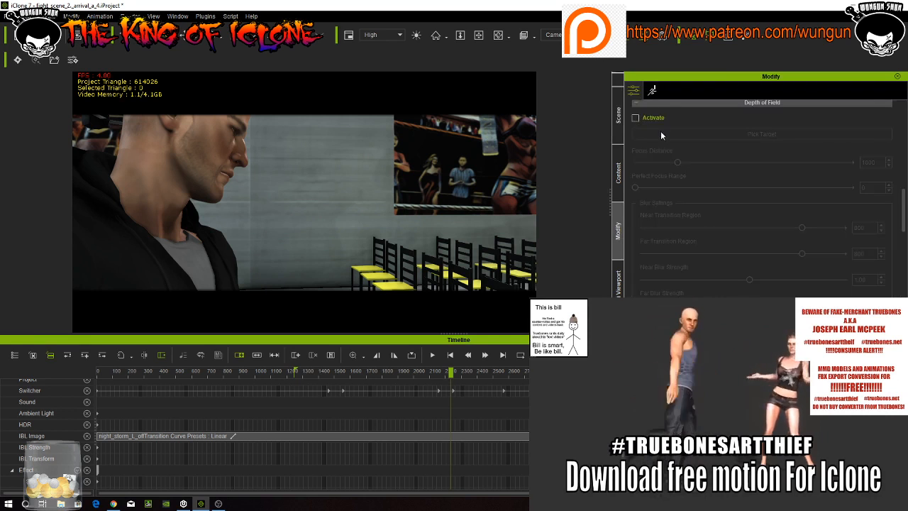
scroll(660, 131, up, 10)
scroll(658, 135, down, 10)
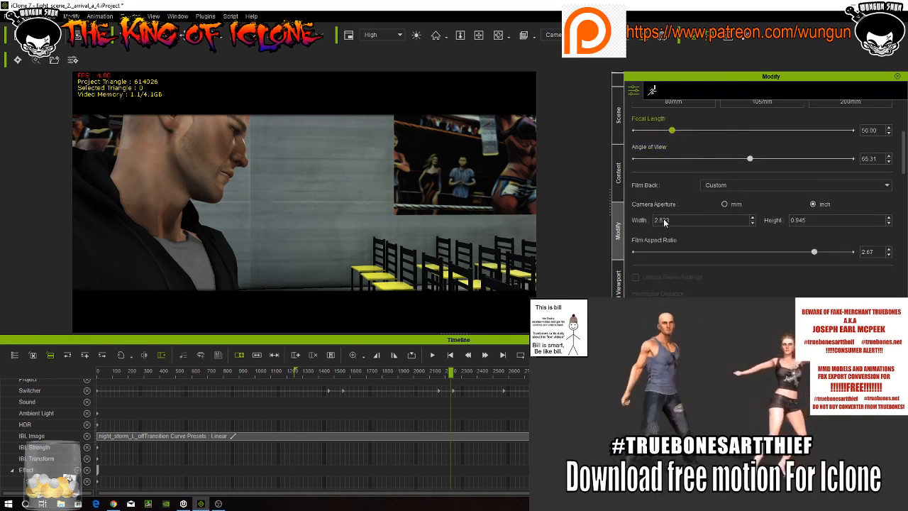
click(635, 260)
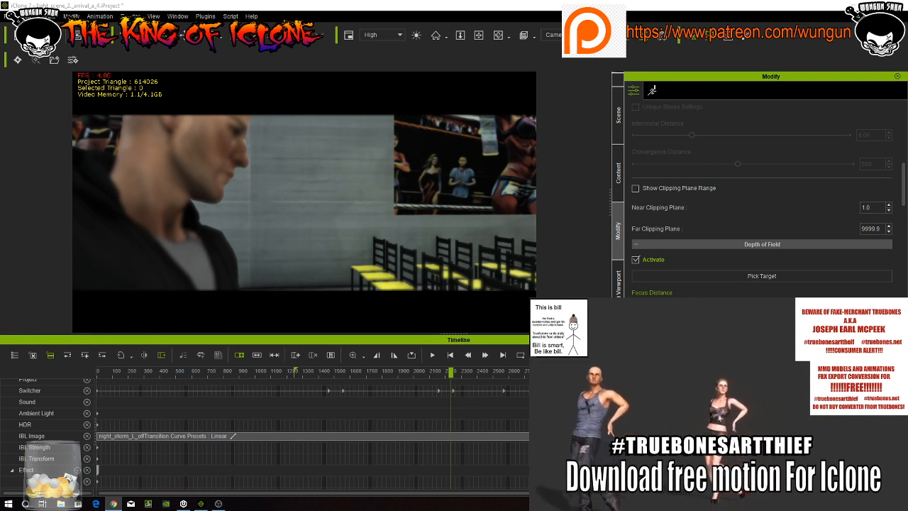
Focus Camera(3) on the man's neck, raise near blur strength to 1.44, and scrub to frame ~2500
click(677, 277)
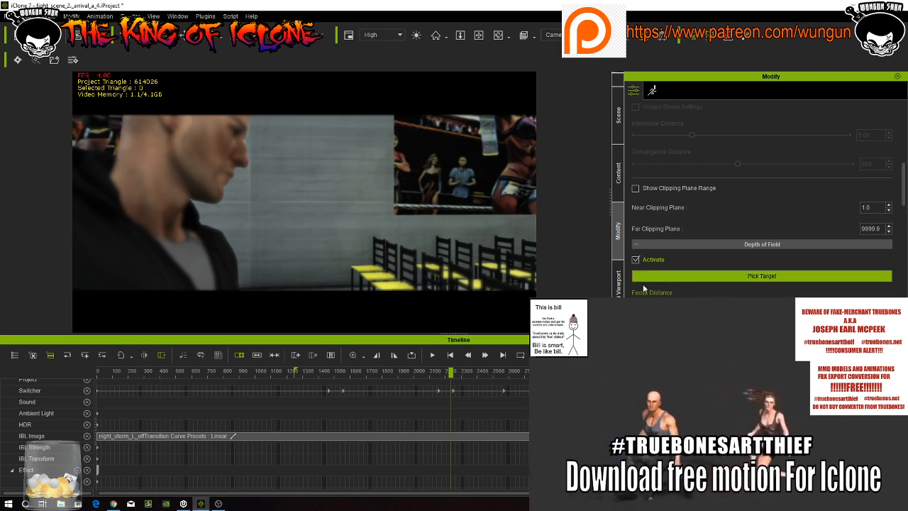
click(161, 156)
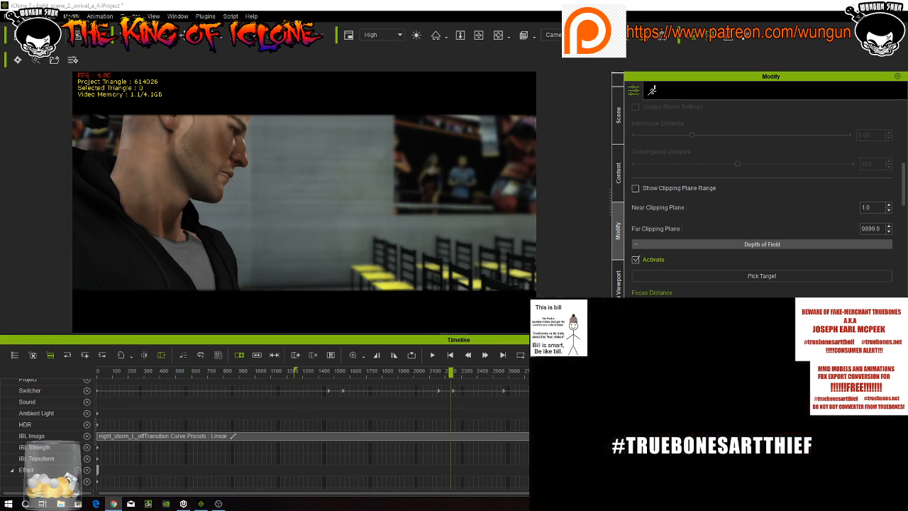
scroll(680, 273, down, 1)
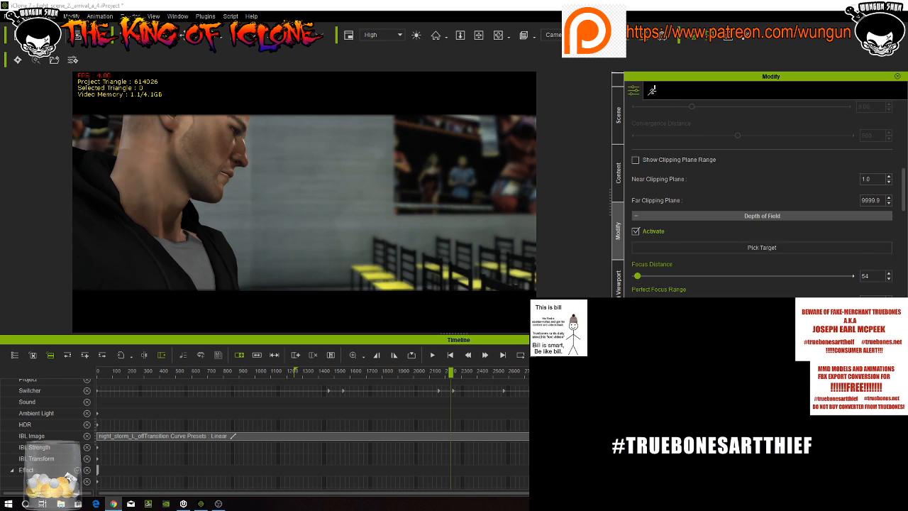
scroll(710, 234, down, 1)
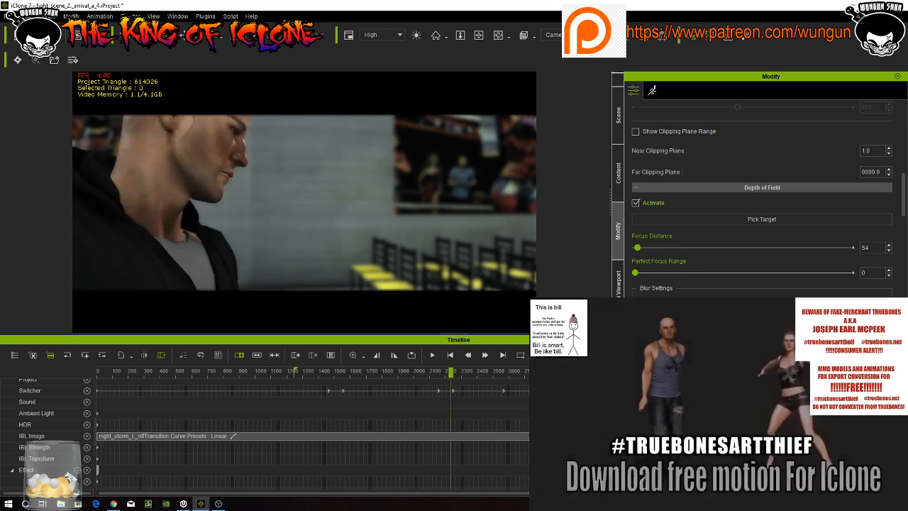
scroll(761, 270, down, 3)
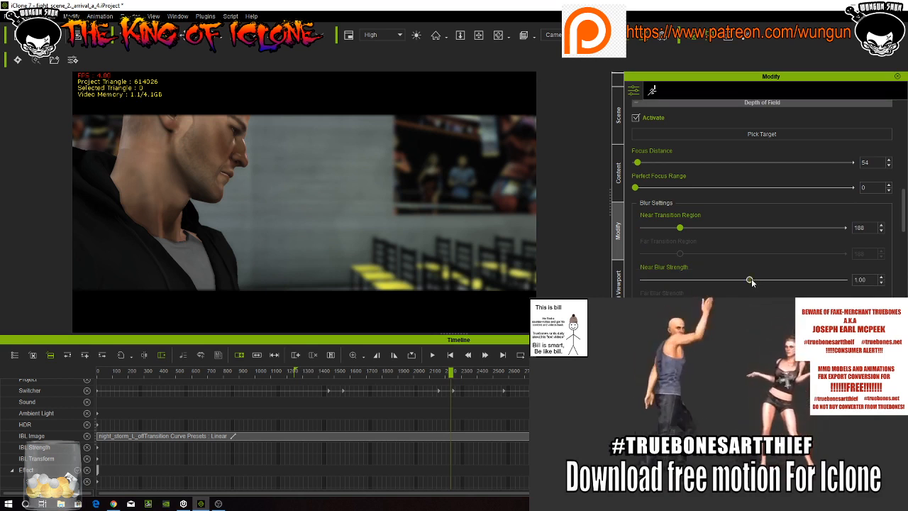
drag(802, 283, 802, 282)
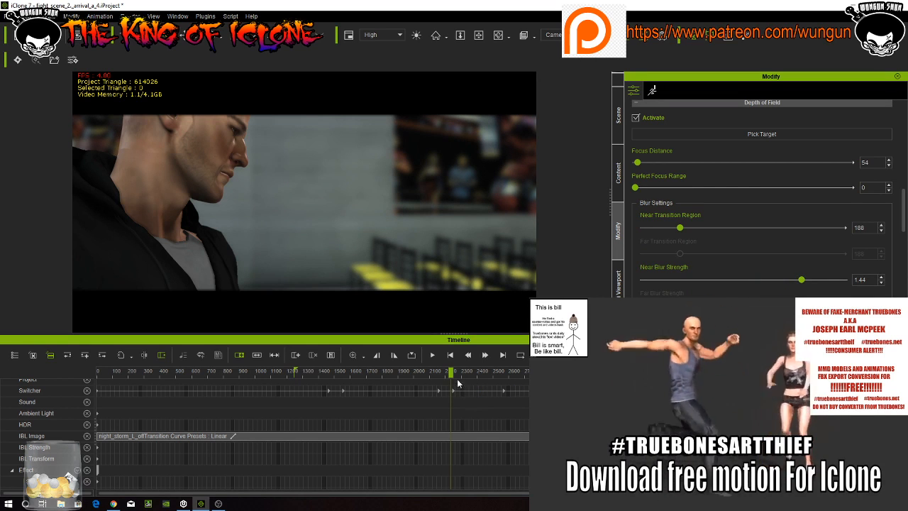
drag(454, 372, 502, 374)
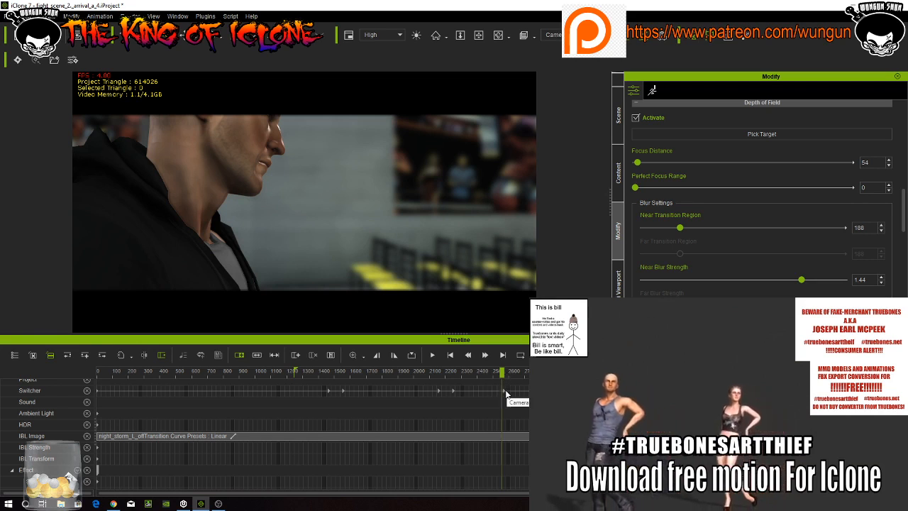
View through Camera(4) on the woman before the OPTC Wrestling Academy sign, showing its depth-of-field settings
click(553, 34)
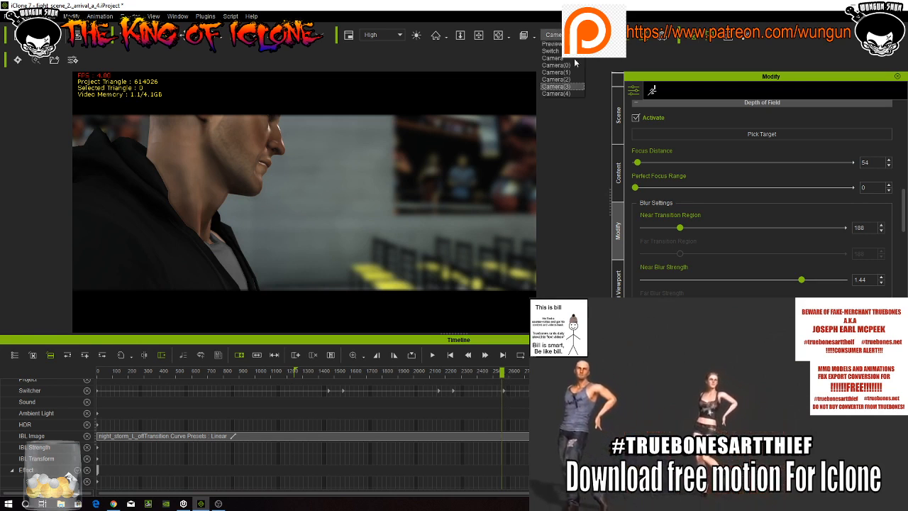
click(561, 94)
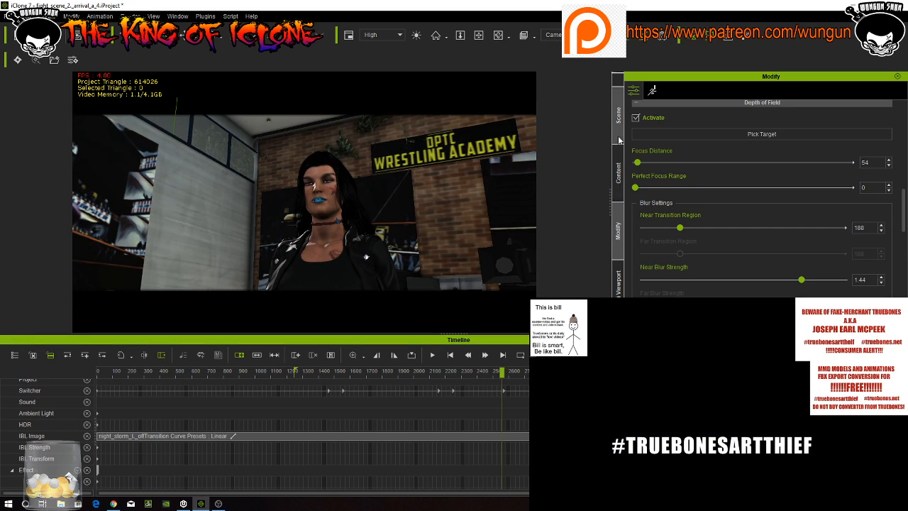
click(617, 115)
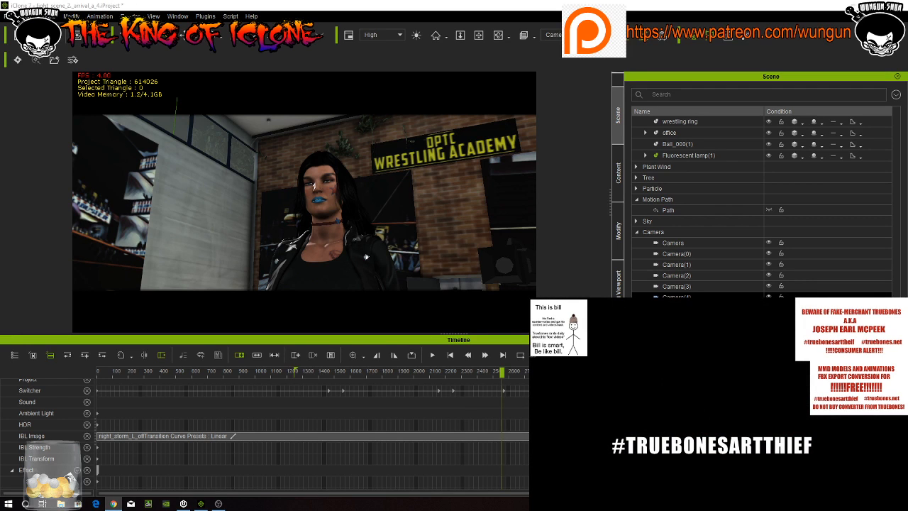
scroll(713, 284, up, 2)
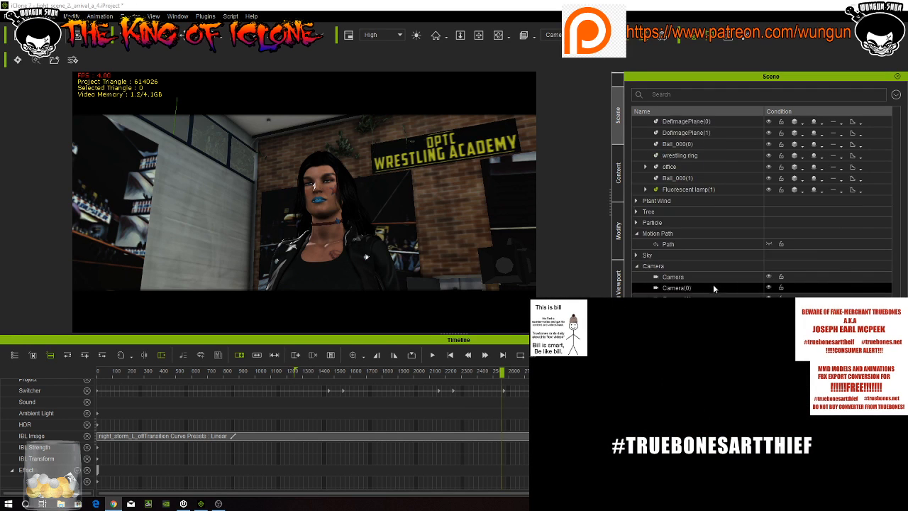
scroll(712, 283, down, 2)
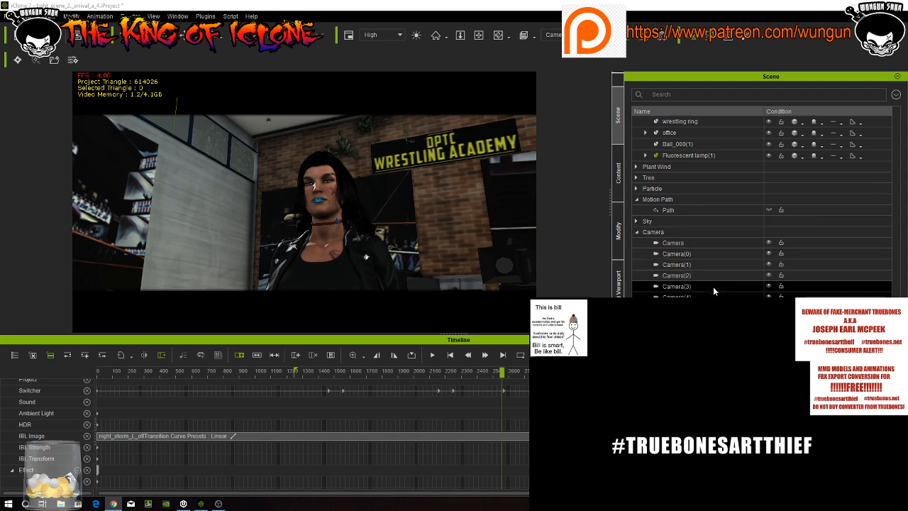
click(618, 230)
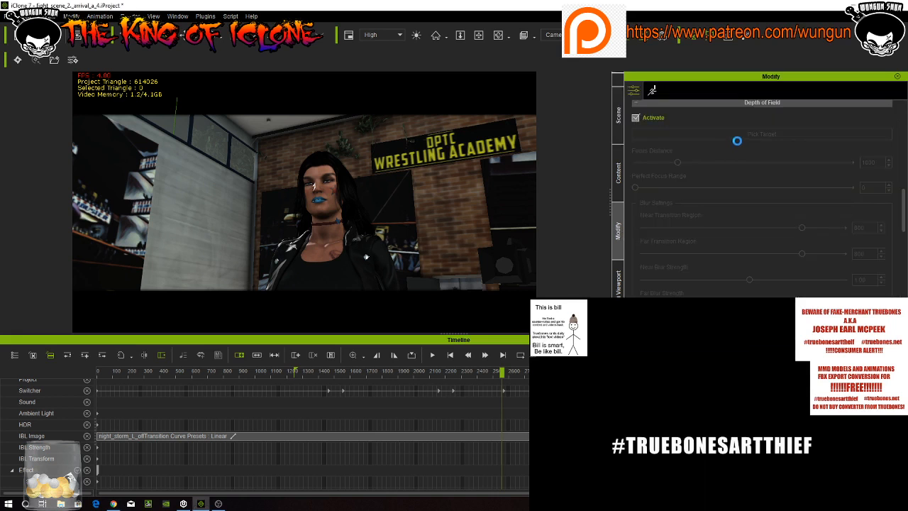
Focus Camera(4) on the woman's face at distance 117 with near transition region 427
scroll(737, 142, up, 1)
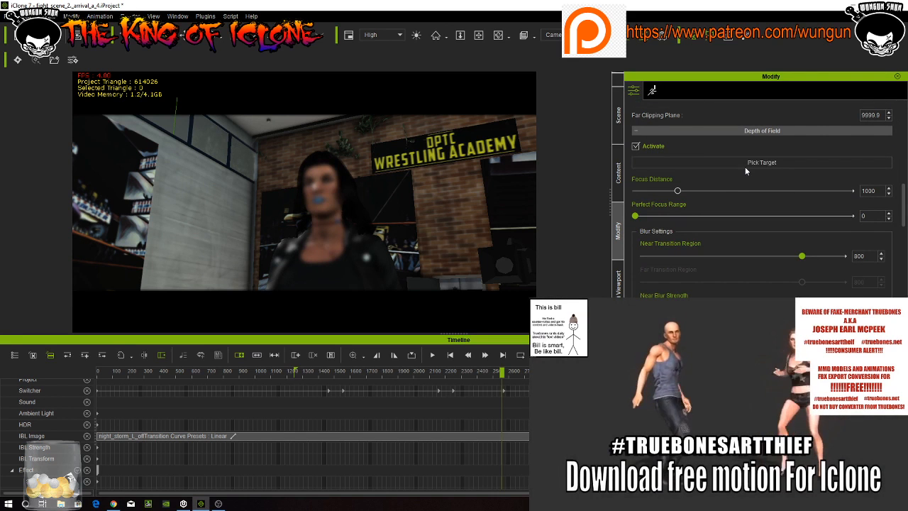
click(745, 167)
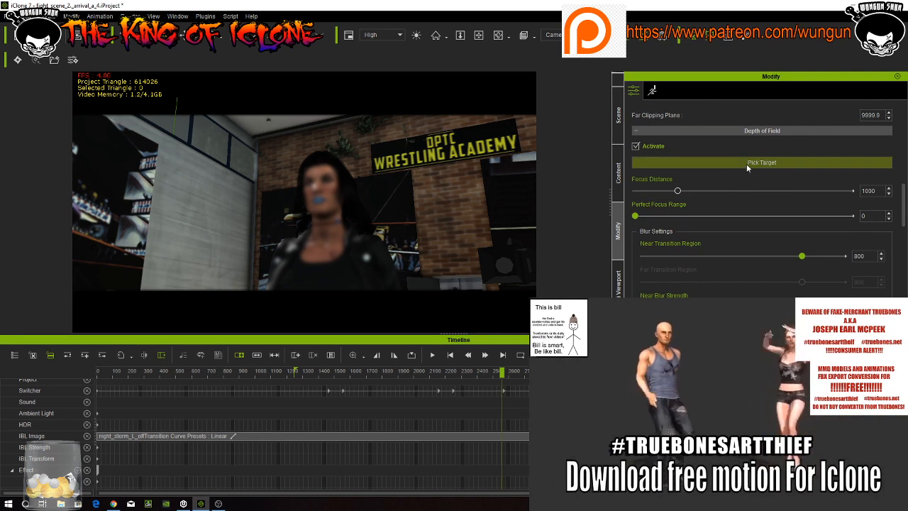
click(328, 191)
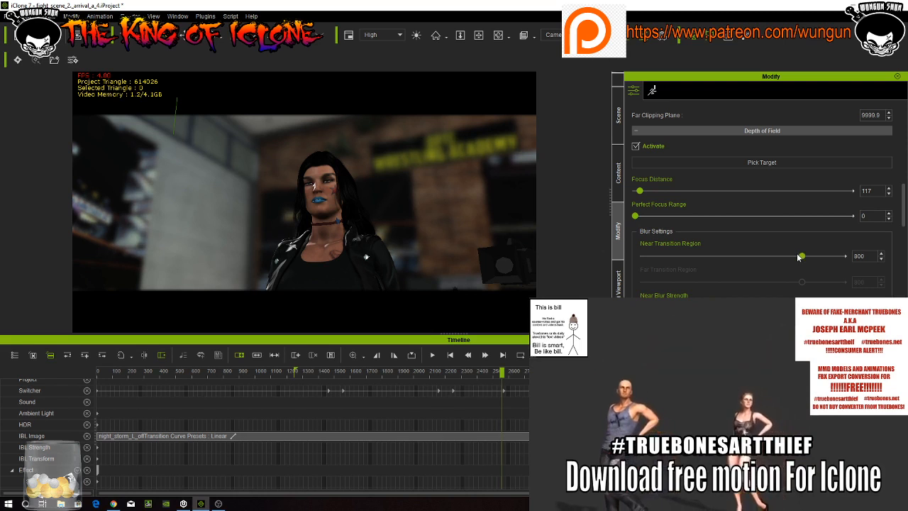
drag(801, 256, 869, 281)
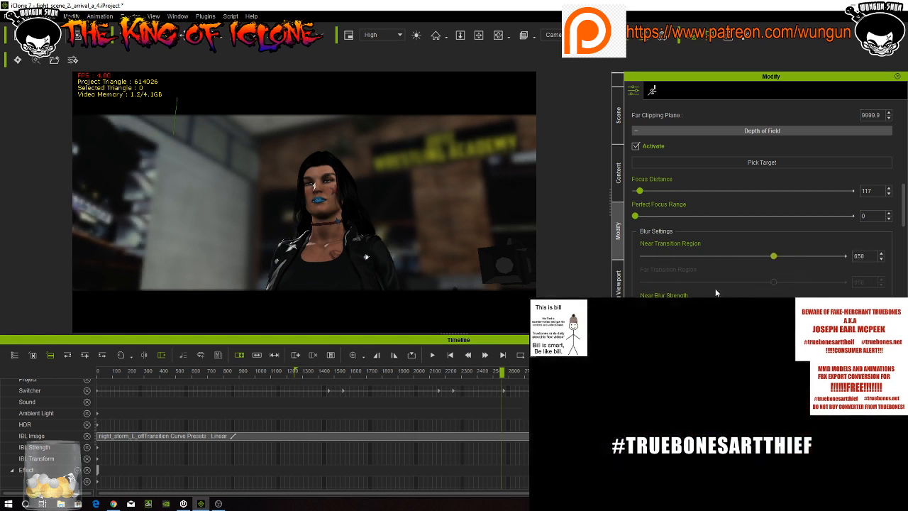
drag(668, 291, 751, 292)
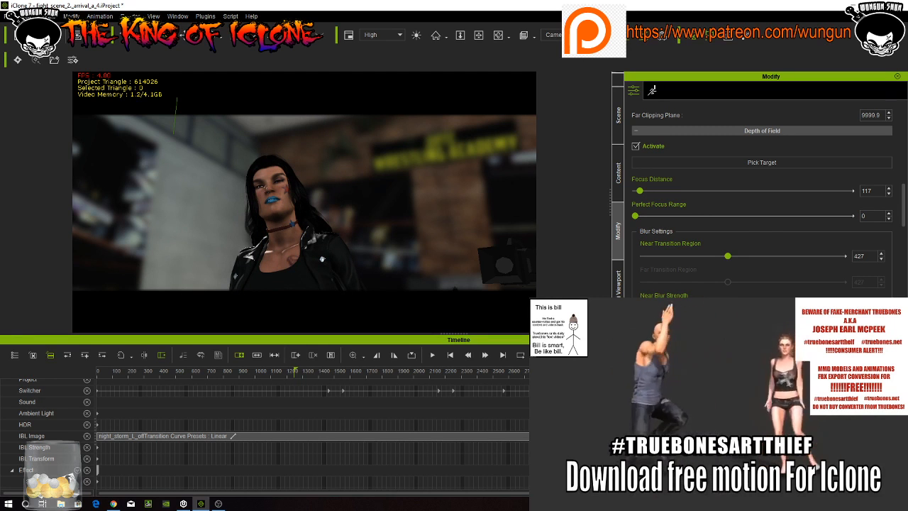
click(295, 391)
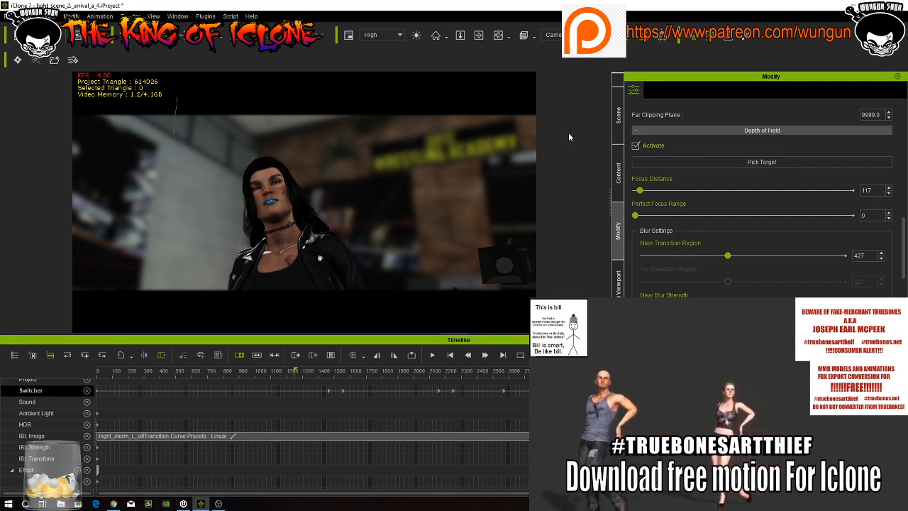
View the ring through Camera(1), then switch back to the Switcher and scrub back to about frame 1300
click(552, 34)
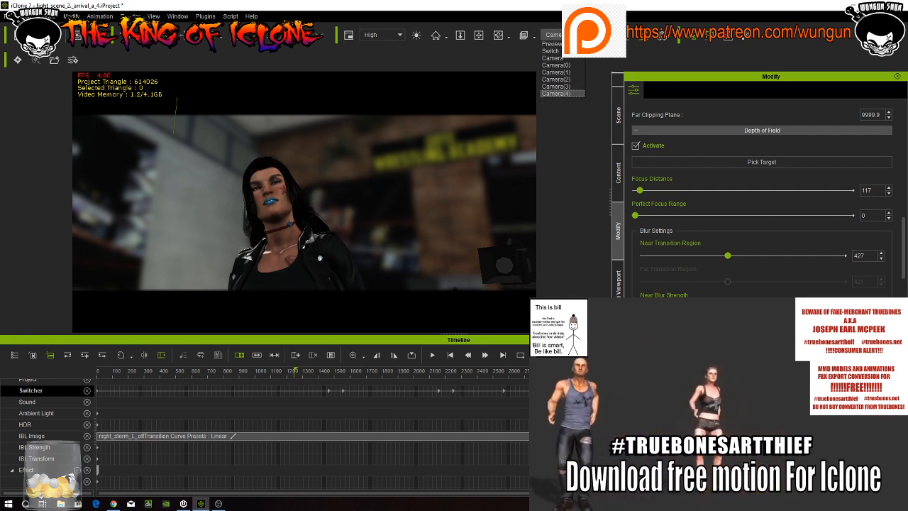
click(568, 73)
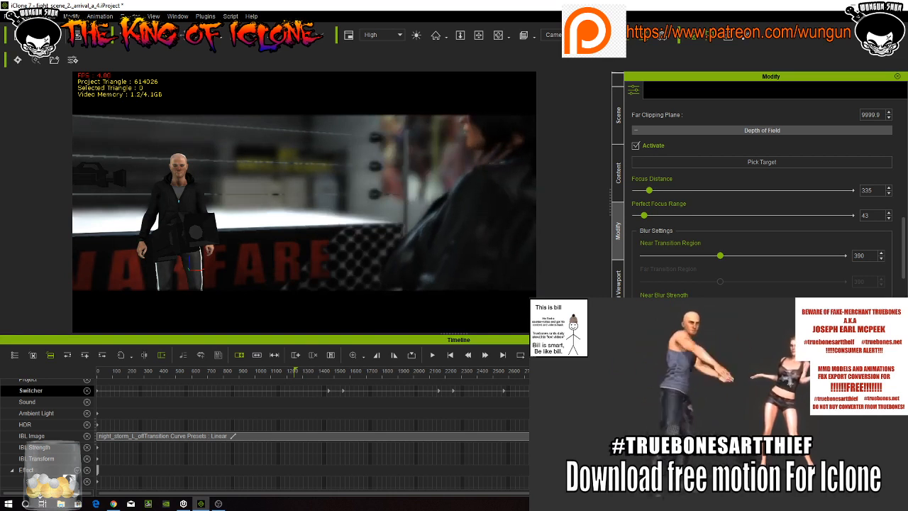
click(555, 34)
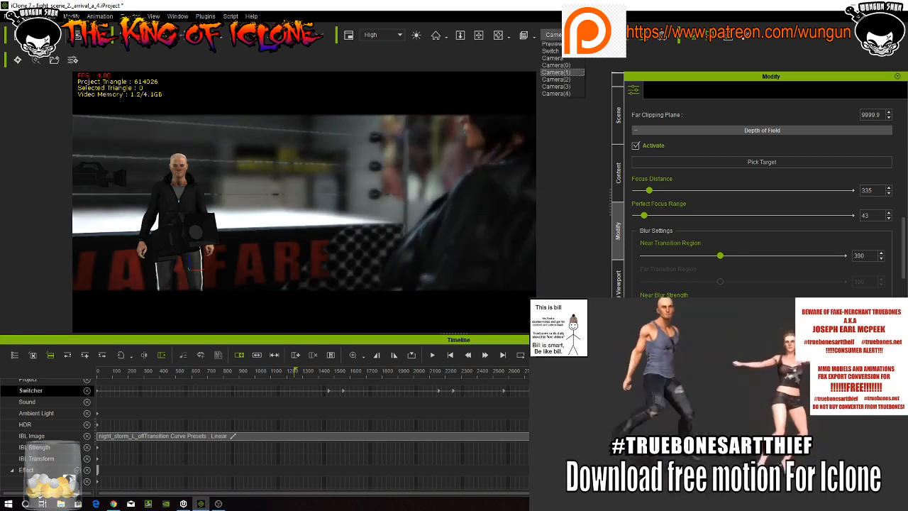
click(554, 55)
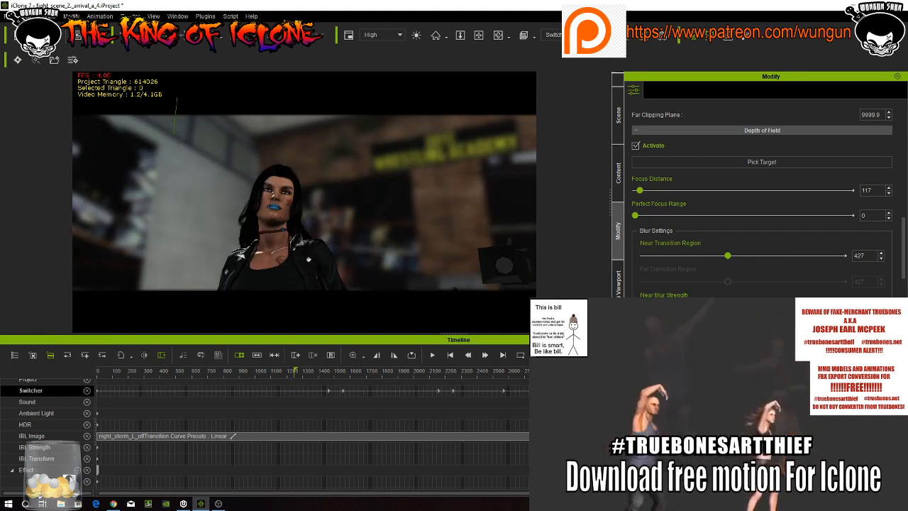
drag(525, 376, 297, 399)
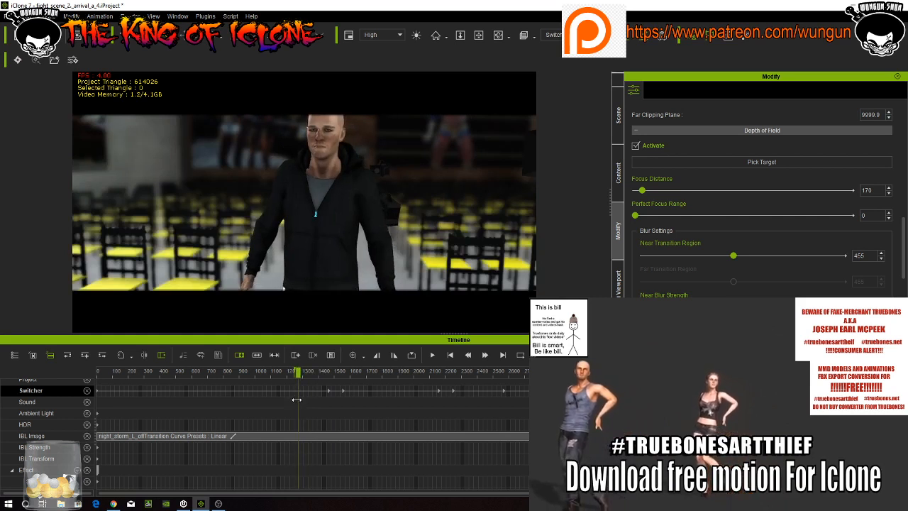
Play the camera-switched sequence, stop it with Space, and save the project with Ctrl+S
click(432, 354)
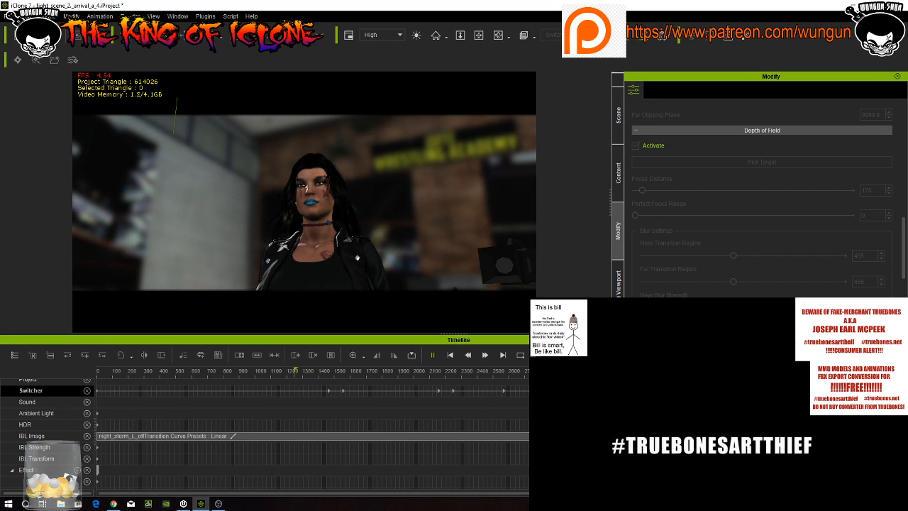
key(space)
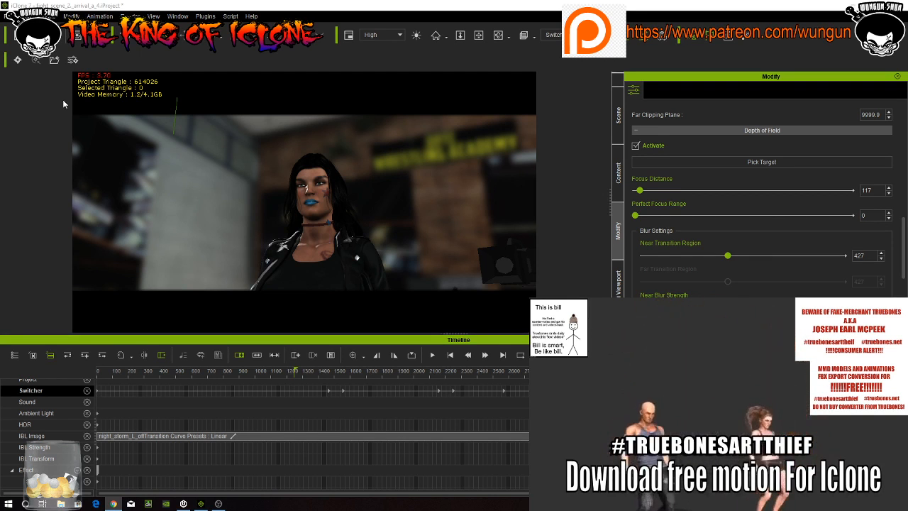
key(ctrl+s)
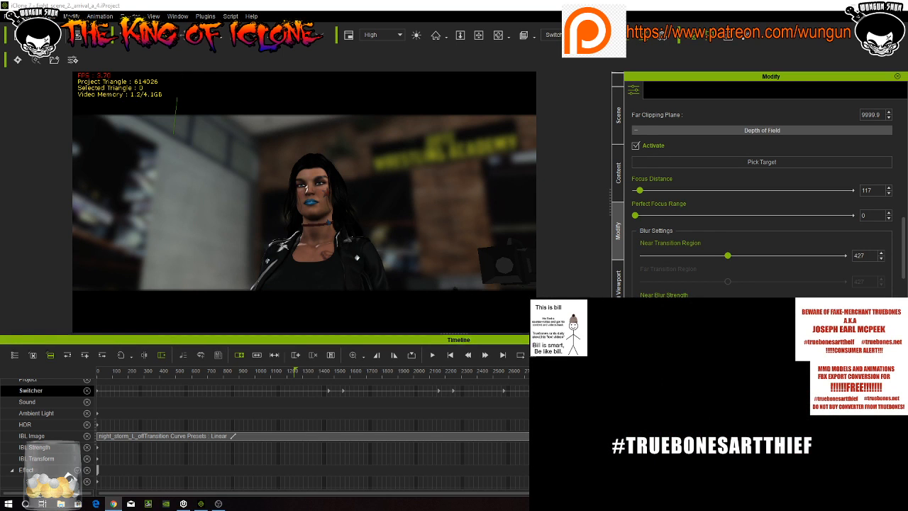
Delete the Argument clip near frame 2500 from CC_Base(1)'s Motion track
scroll(50, 433, down, 5)
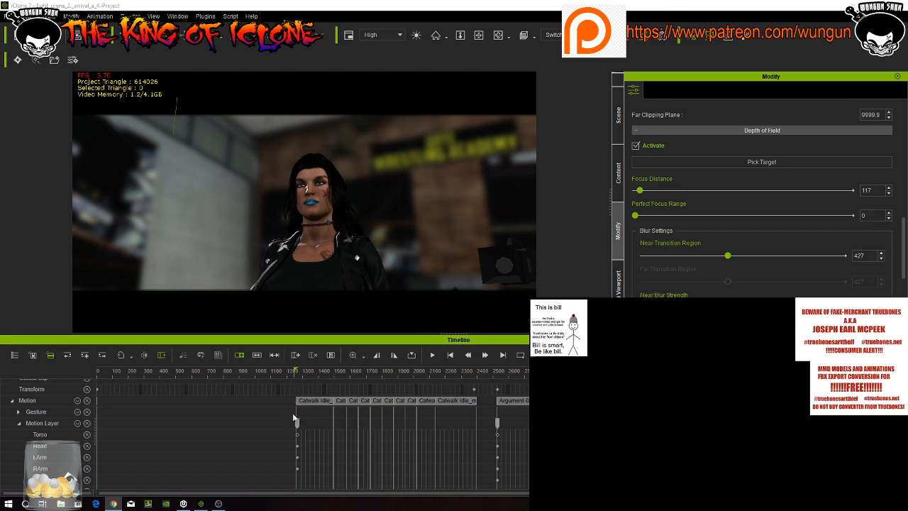
scroll(280, 436, up, 1)
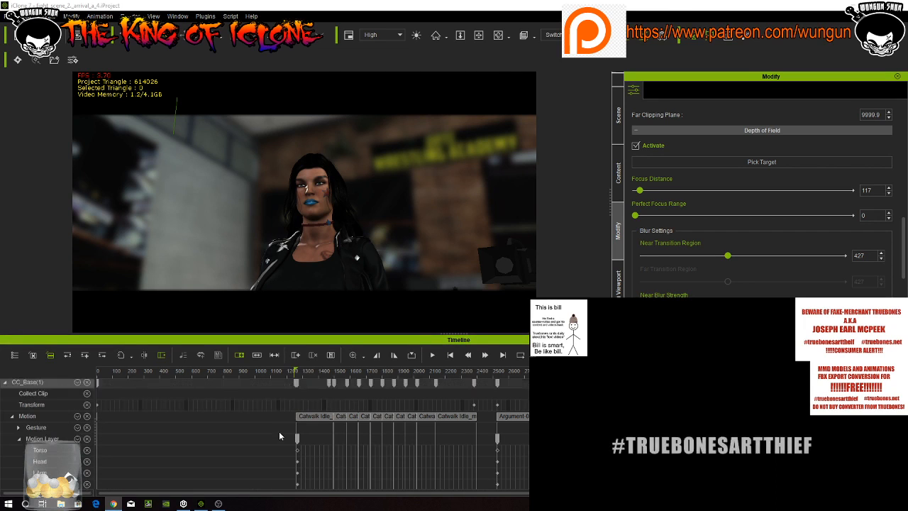
click(37, 386)
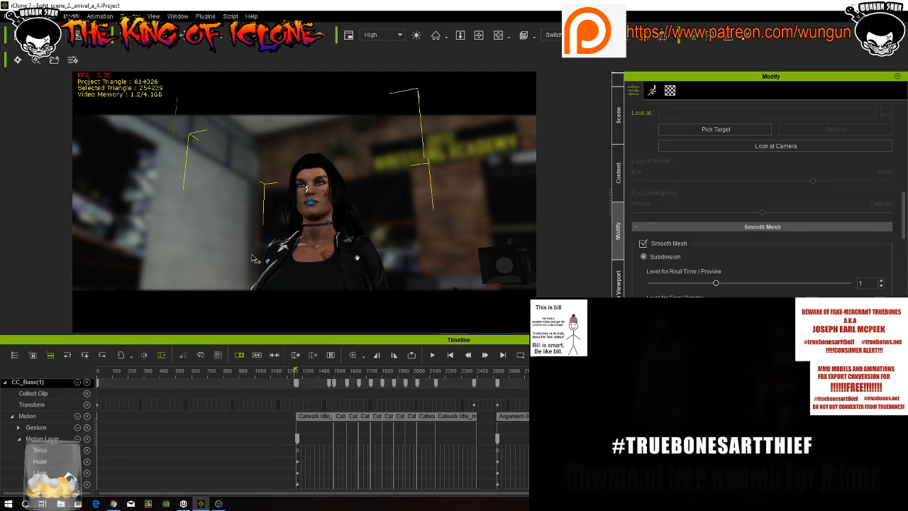
click(498, 407)
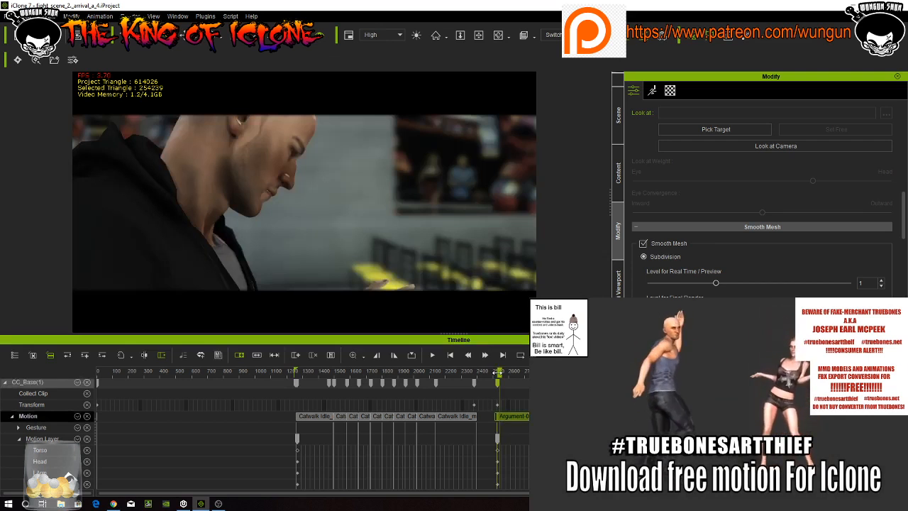
drag(499, 374, 497, 374)
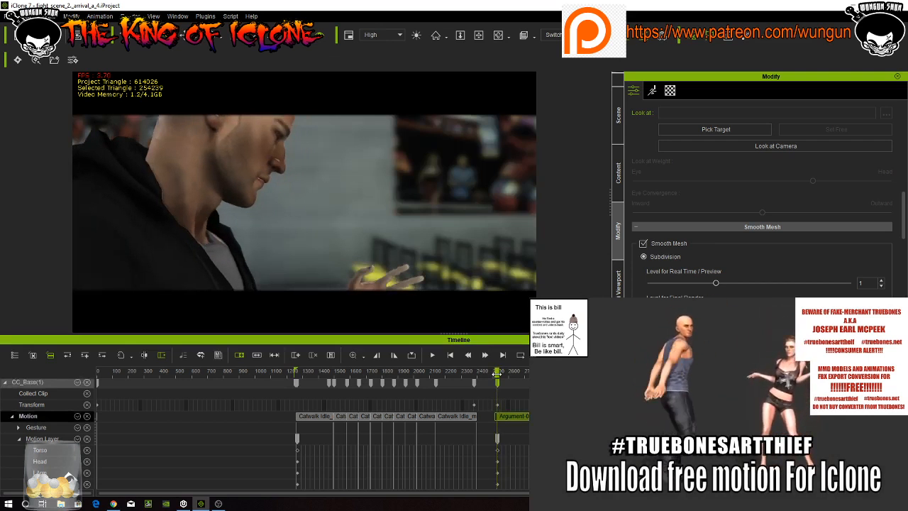
right_click(522, 416)
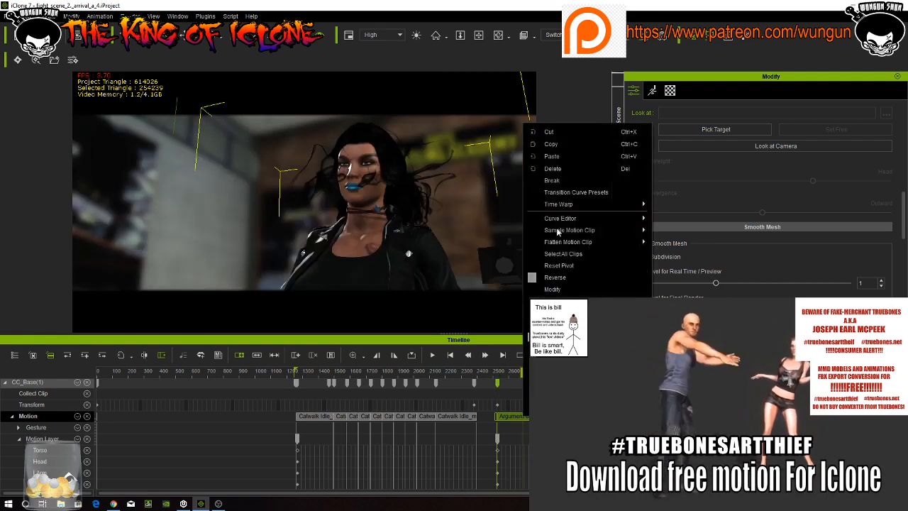
click(552, 169)
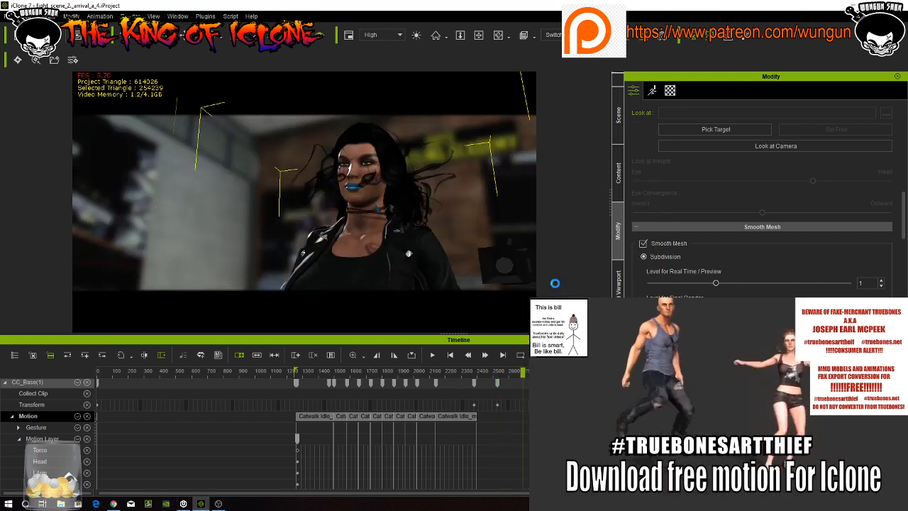
click(498, 373)
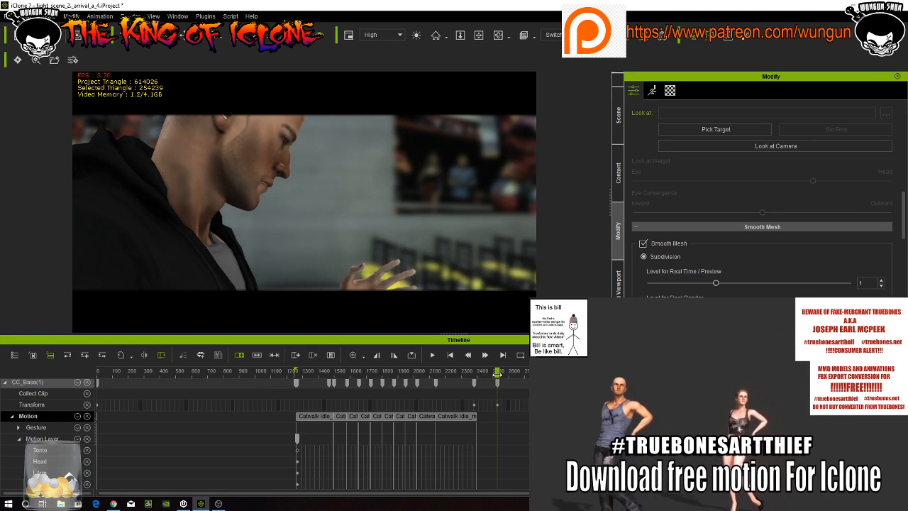
Open Custom Motion > mobility_motions > LIFE_Conversation_01_v2_imotion and widen the Name column to show full Convo names
click(652, 92)
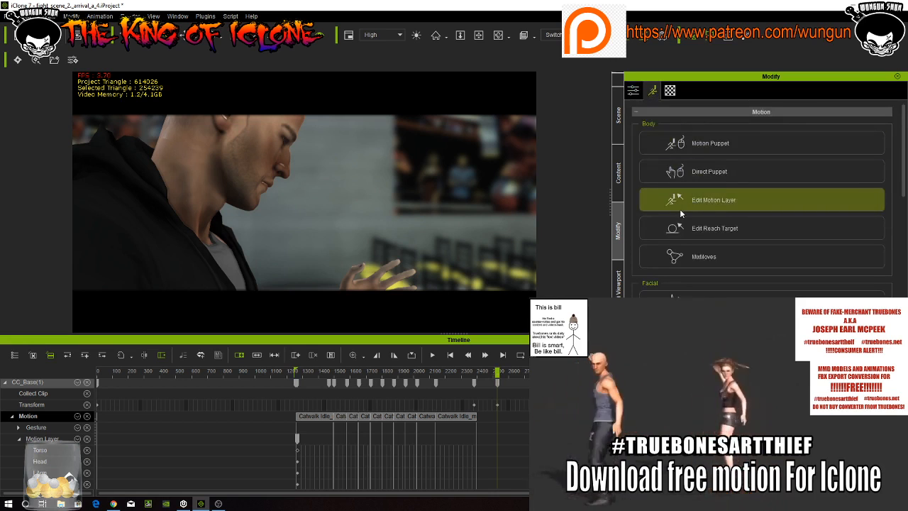
click(618, 181)
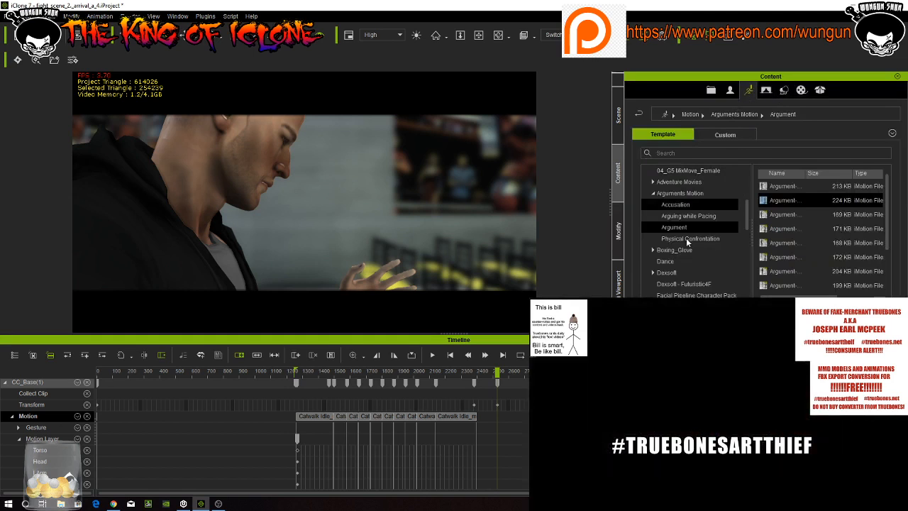
click(713, 134)
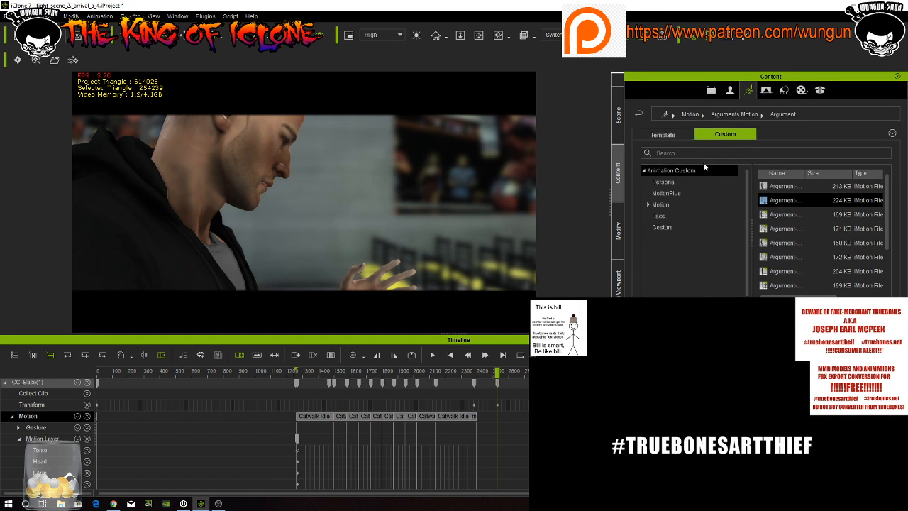
click(656, 204)
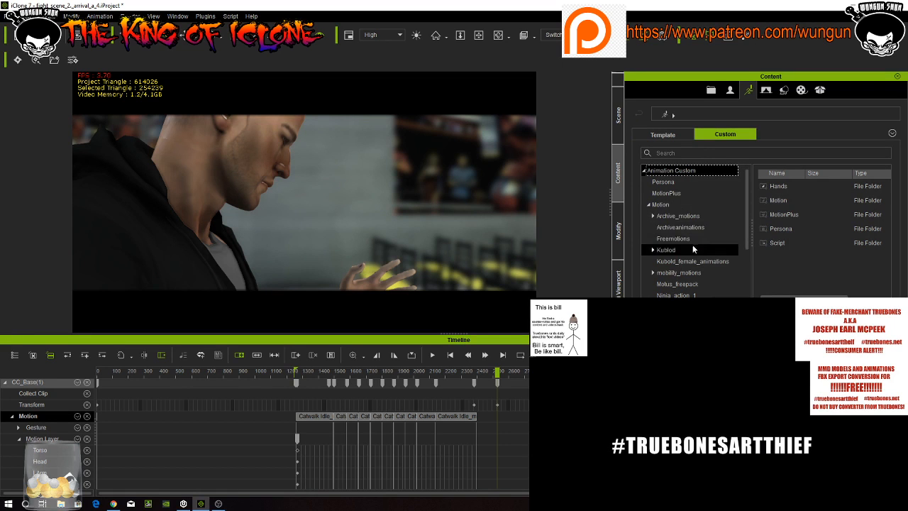
scroll(654, 207, down, 1)
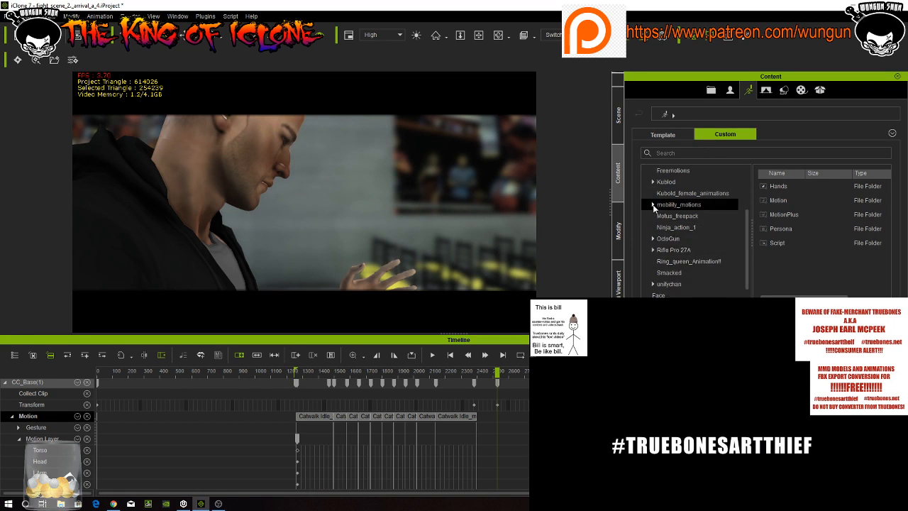
click(654, 205)
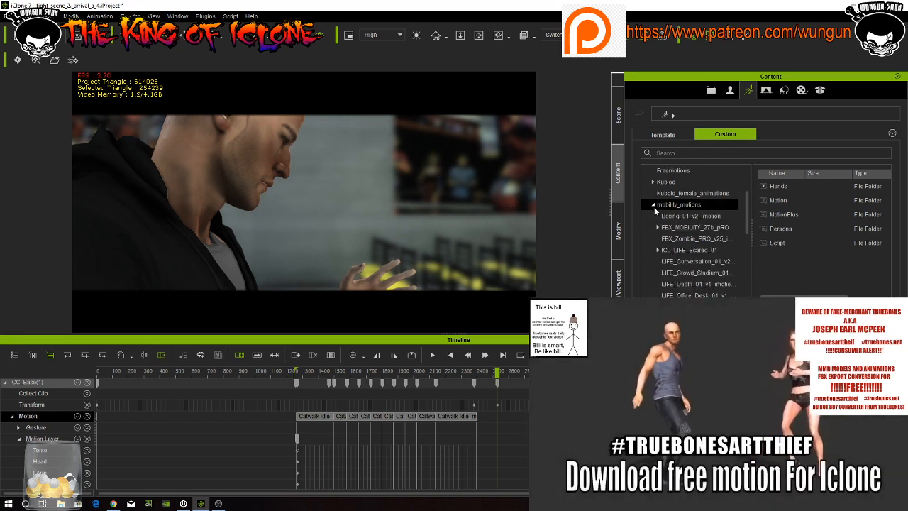
drag(752, 225, 790, 228)
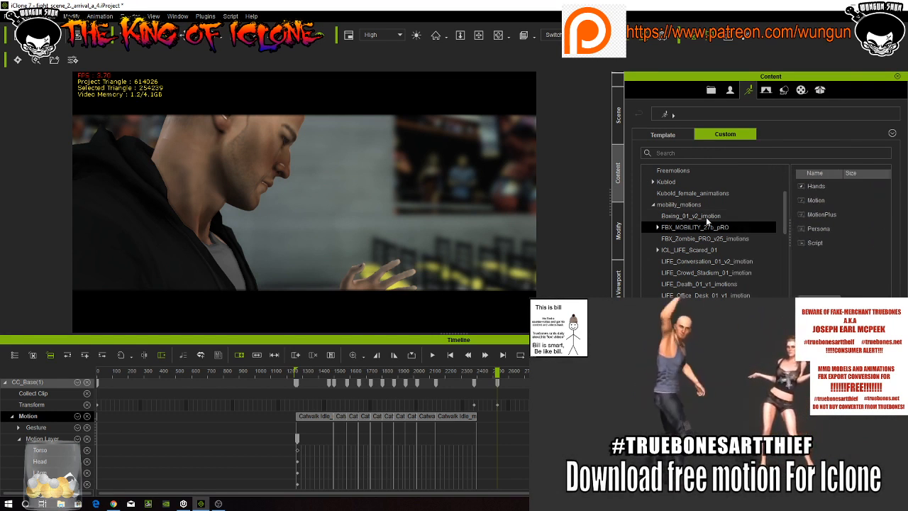
scroll(708, 224, down, 1)
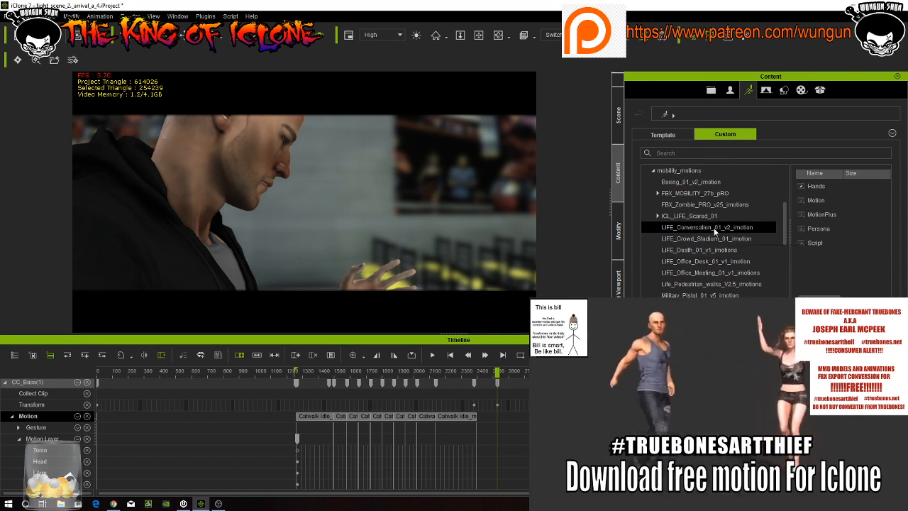
click(716, 229)
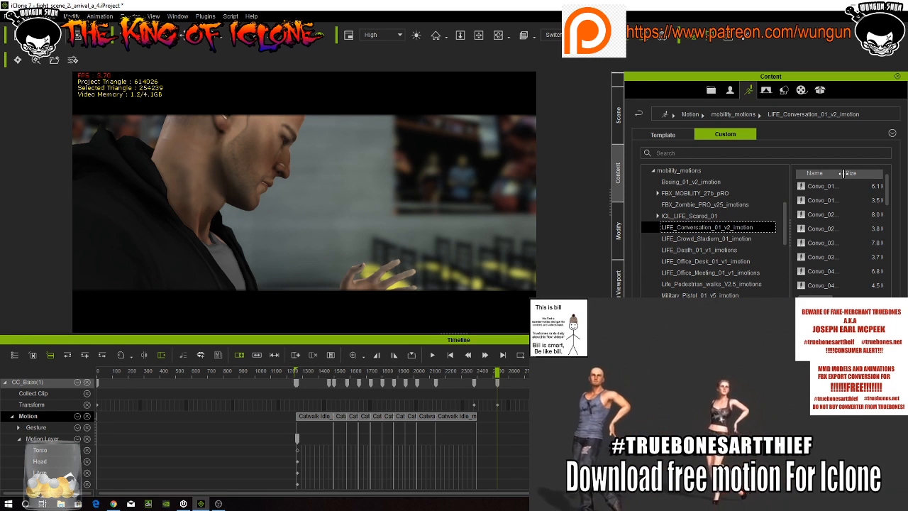
drag(842, 173, 901, 176)
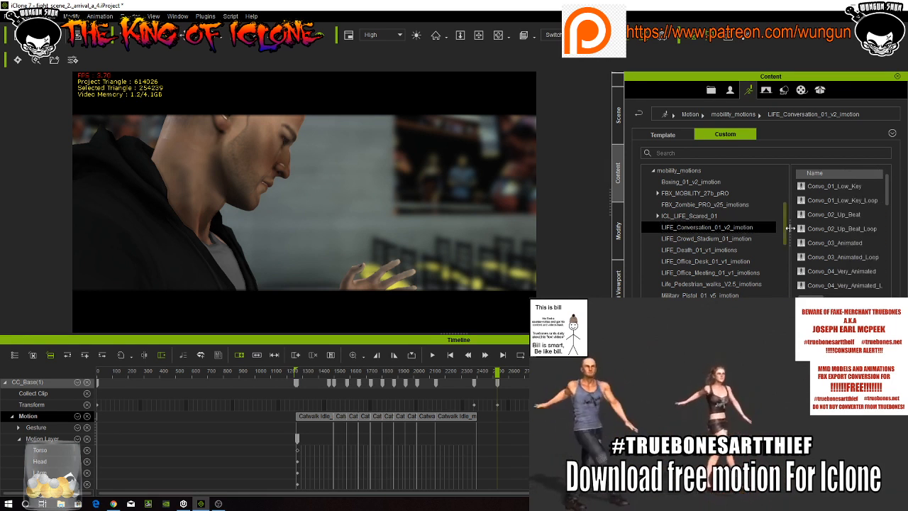
drag(791, 228, 703, 230)
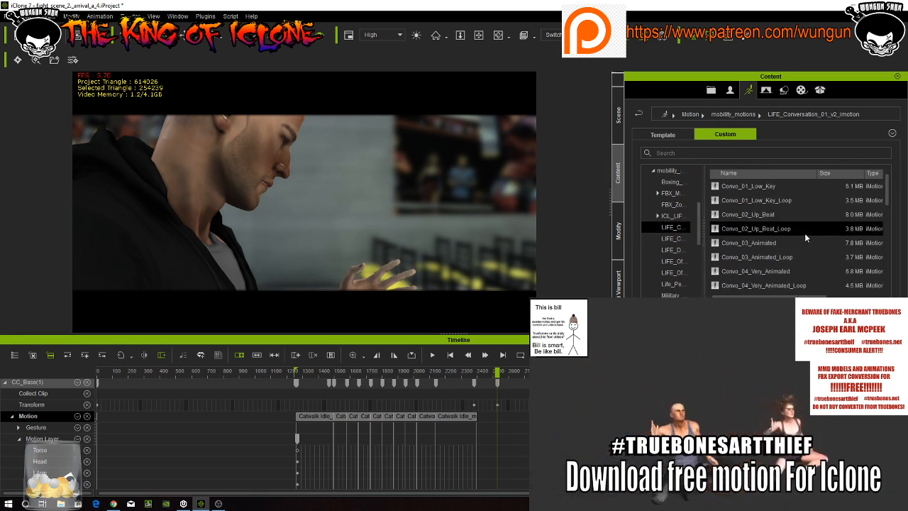
Apply Convo_05_Argument_1 to the character, stop playback, and jump to its key near frame 2500
scroll(800, 258, down, 1)
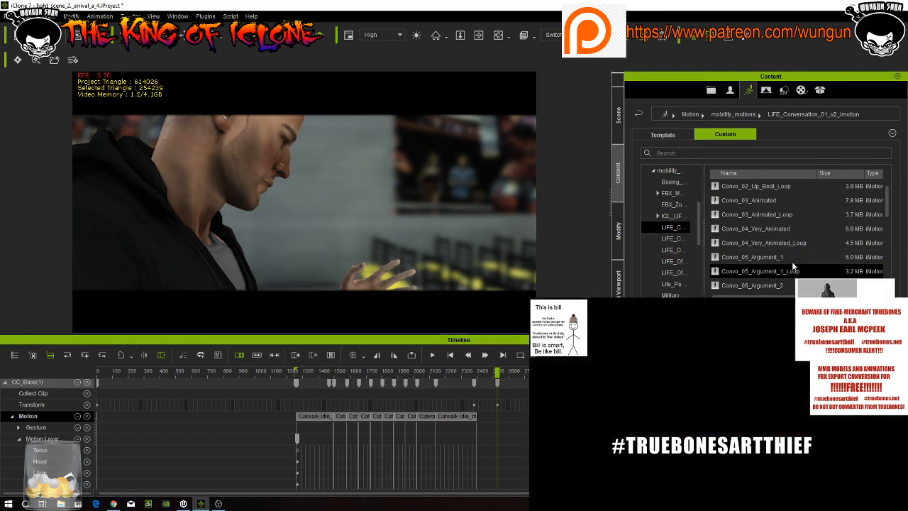
double_click(792, 262)
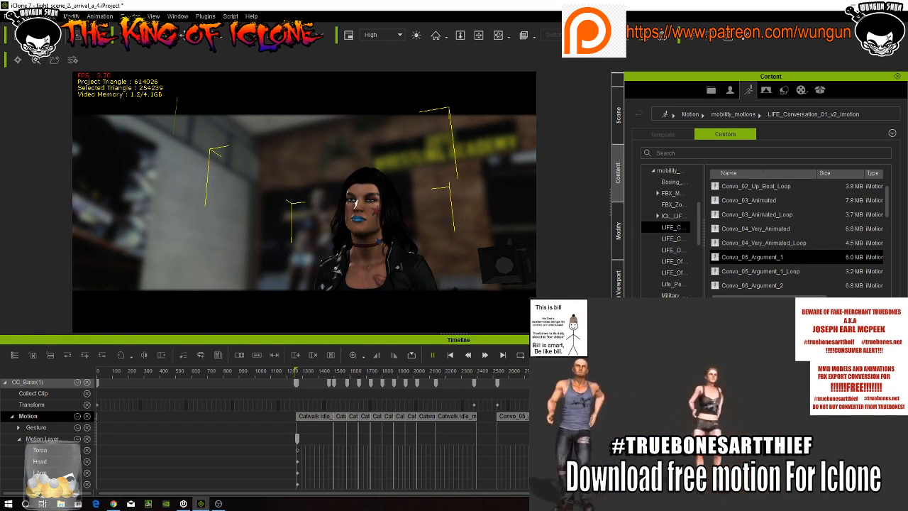
key(space)
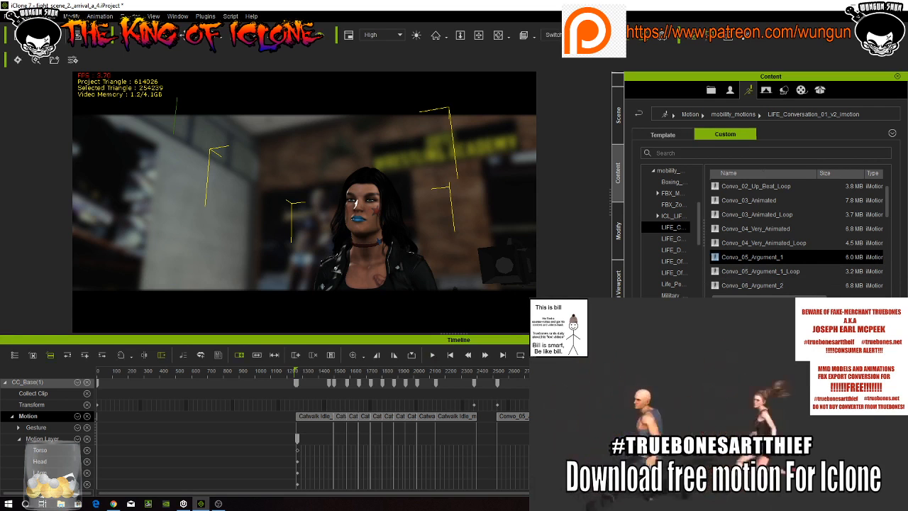
click(504, 419)
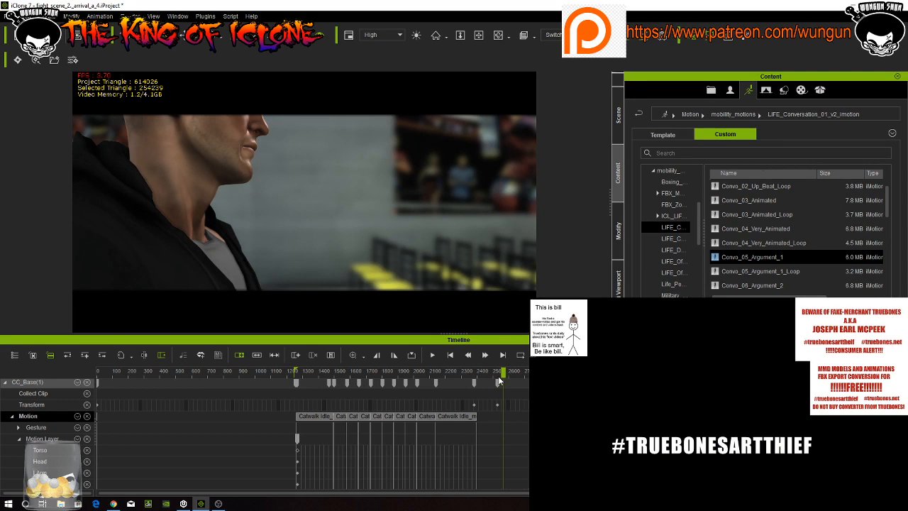
click(498, 381)
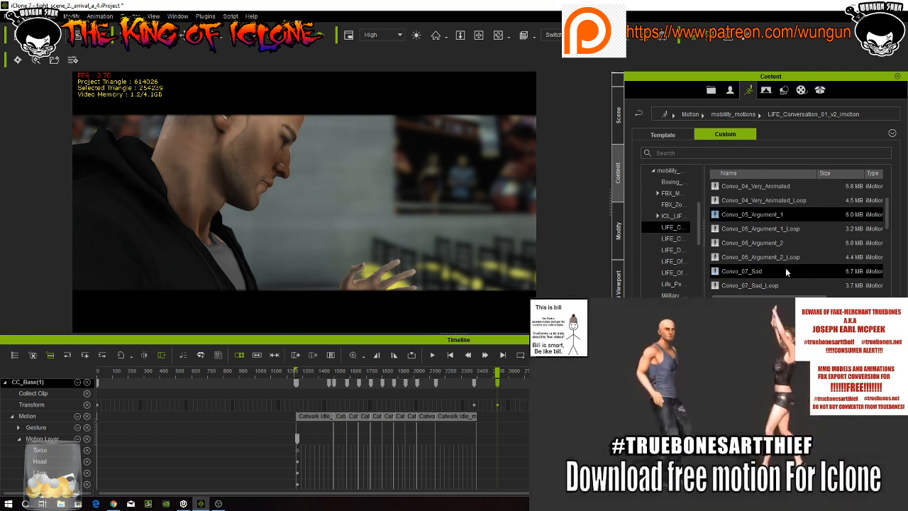
Browse the LIFE_Conversation clips down to Convo_10_Big_Idea_Loop and Convo_11_Listening
scroll(785, 267, down, 3)
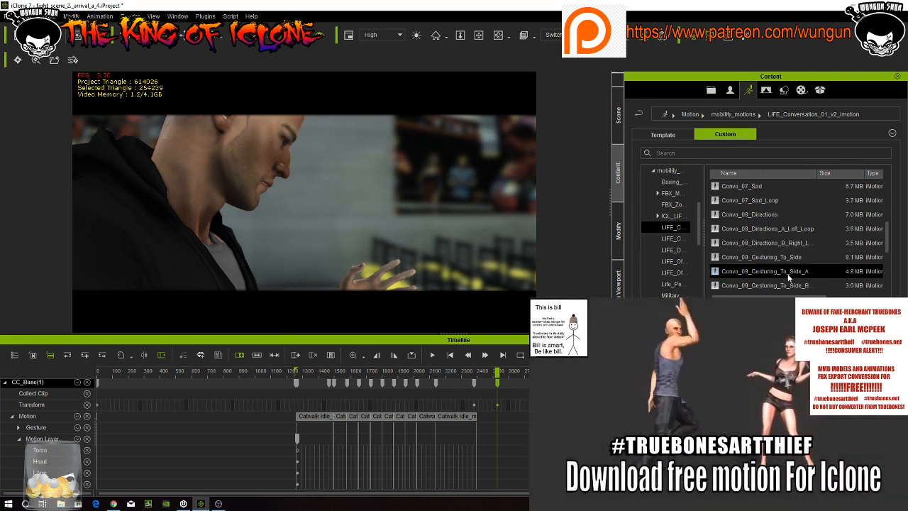
scroll(787, 277, down, 1)
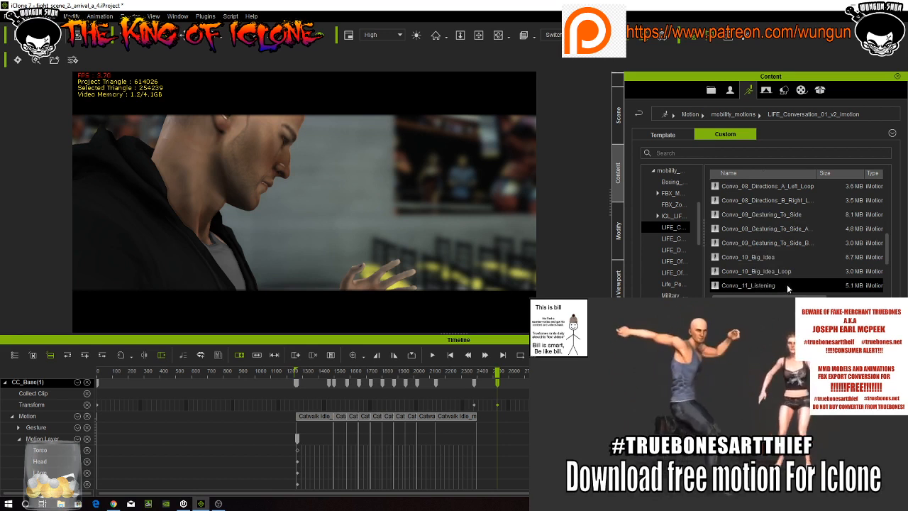
scroll(786, 284, up, 5)
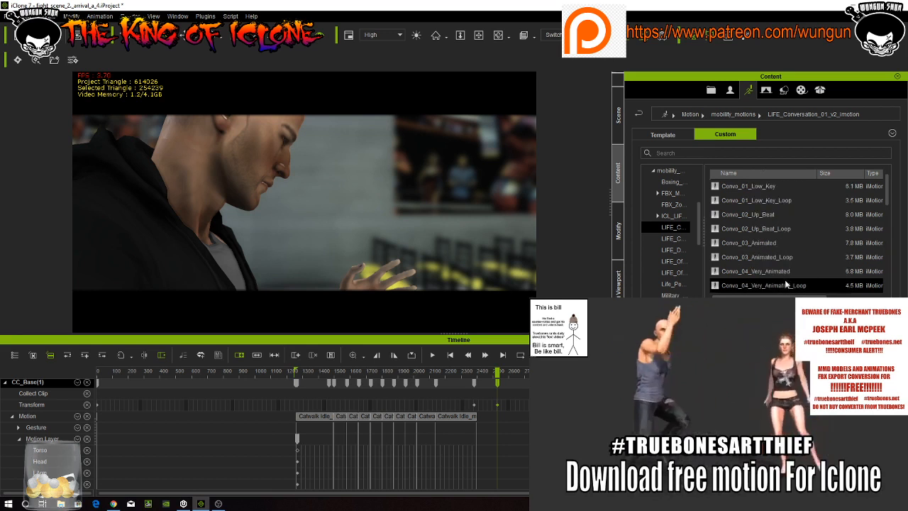
Apply Convo_03_Animated to the character, play it, and park the playhead just before frame 2500
double_click(777, 242)
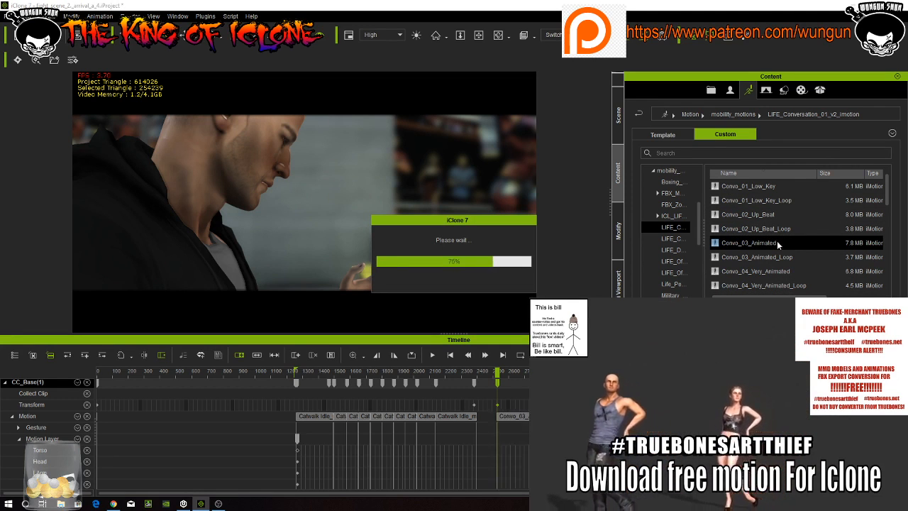
key(space)
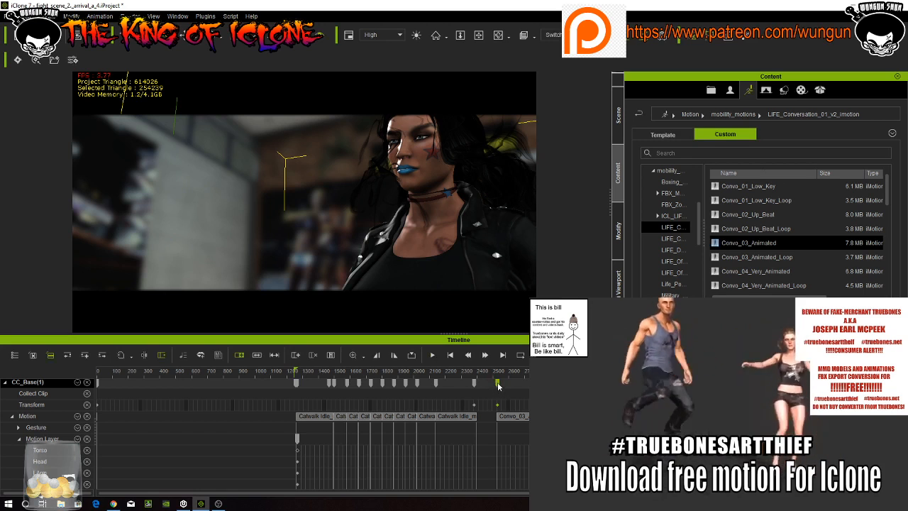
click(497, 381)
click(501, 417)
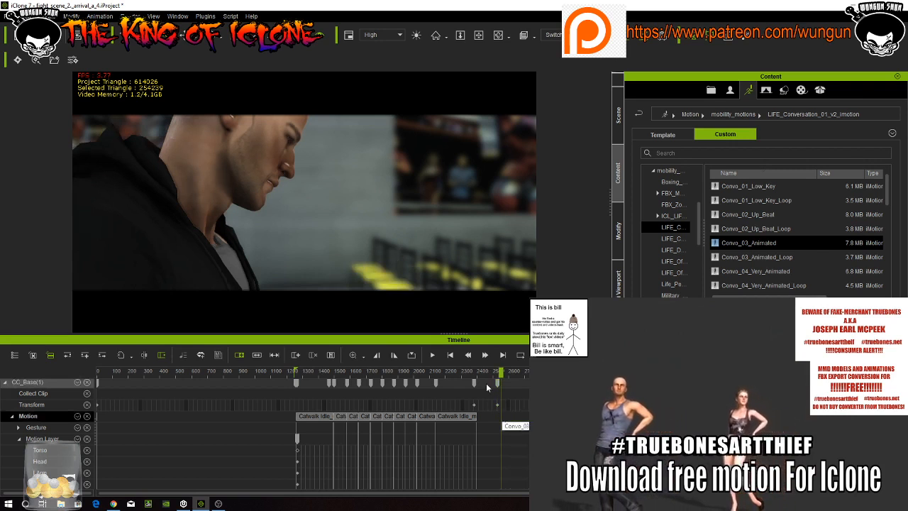
click(496, 383)
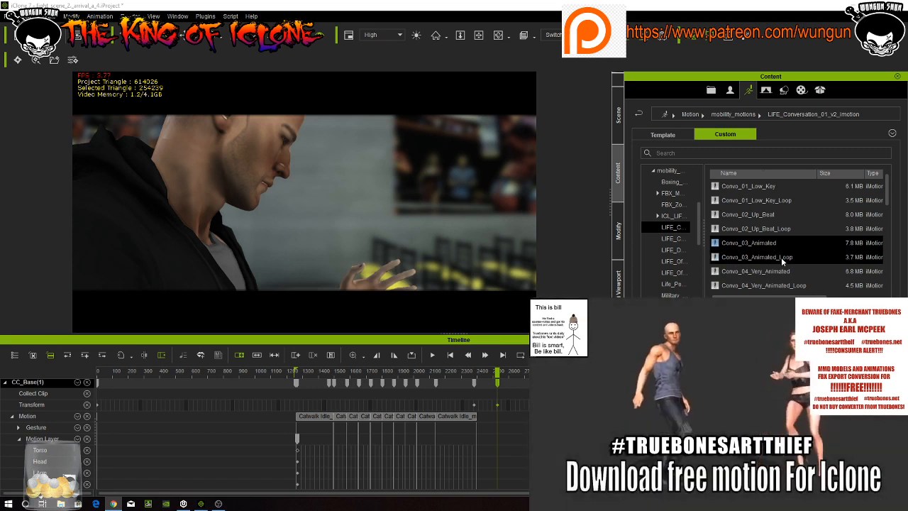
Apply Convo_12_Gesturing_Up_C_Center_Loop to the character from the widened clip list
scroll(789, 280, down, 2)
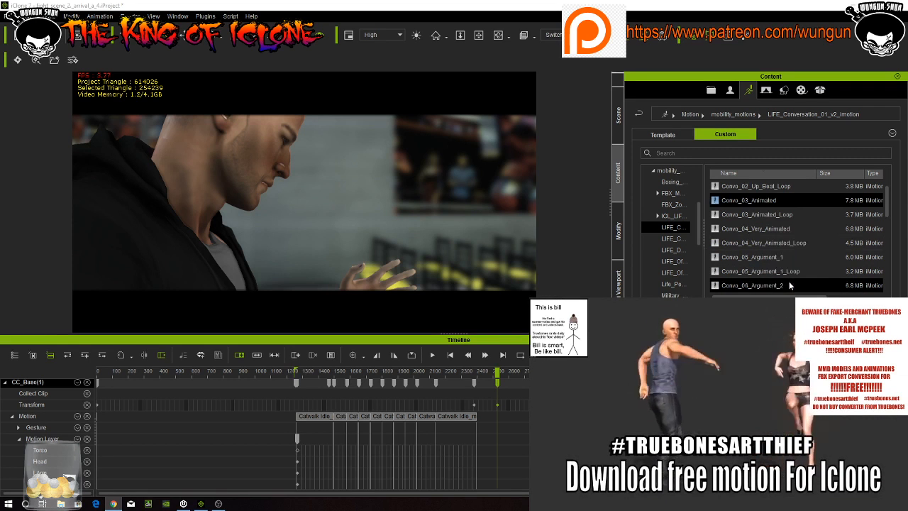
scroll(789, 281, down, 4)
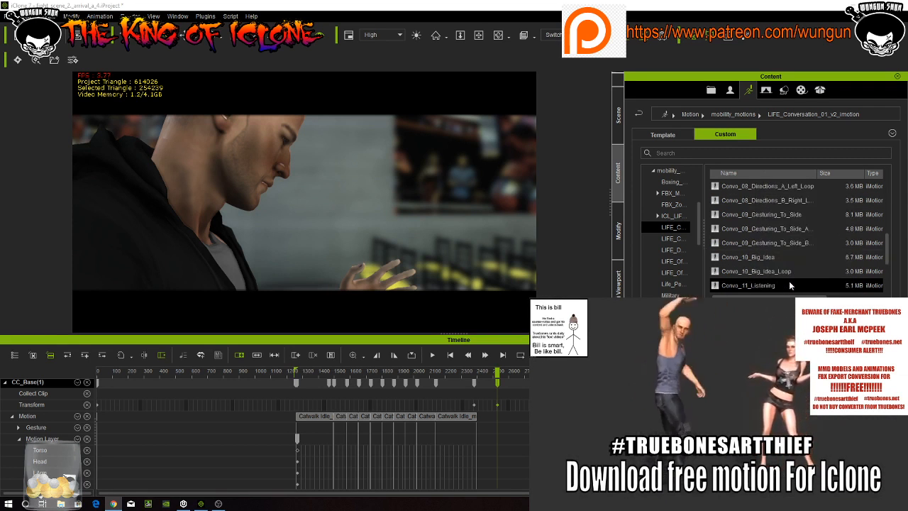
scroll(789, 283, down, 1)
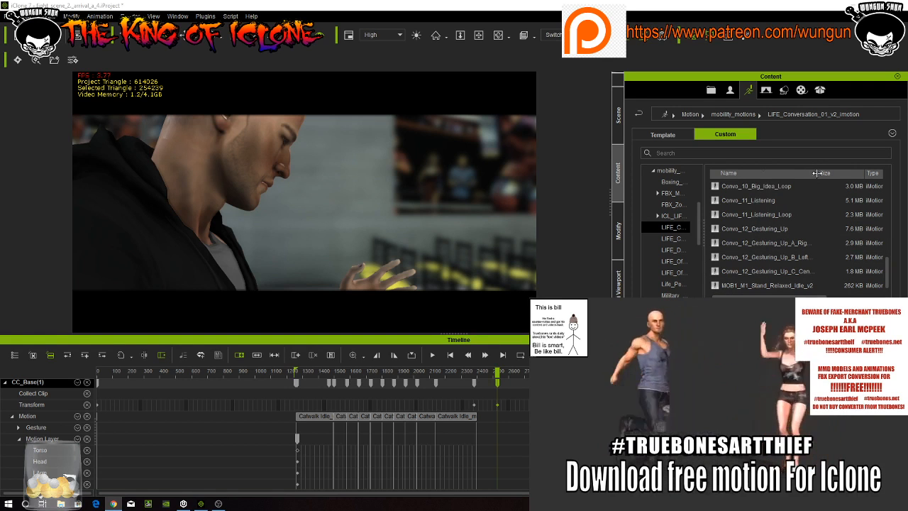
drag(839, 173, 878, 172)
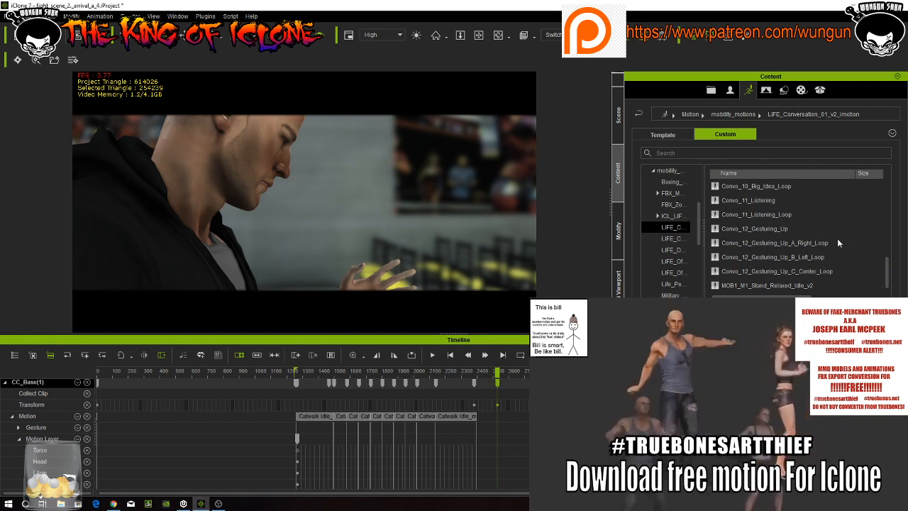
mouse_move(822, 271)
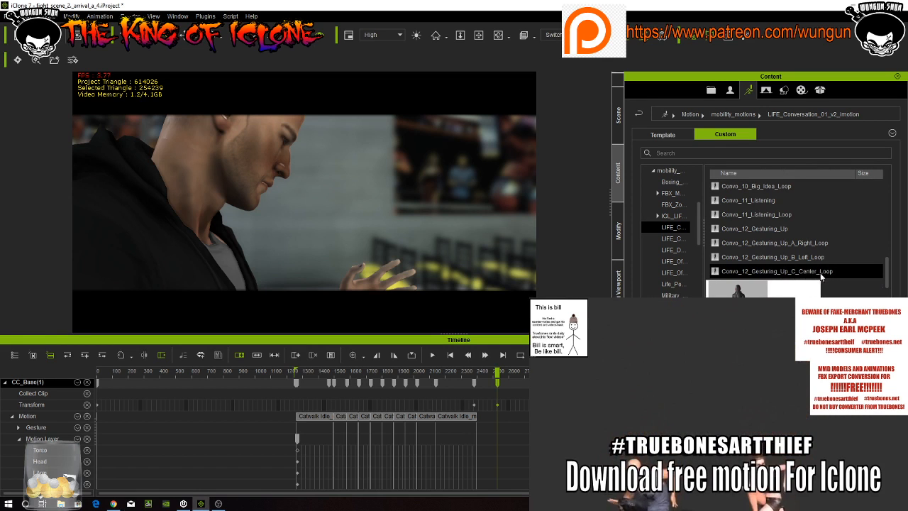
click(811, 273)
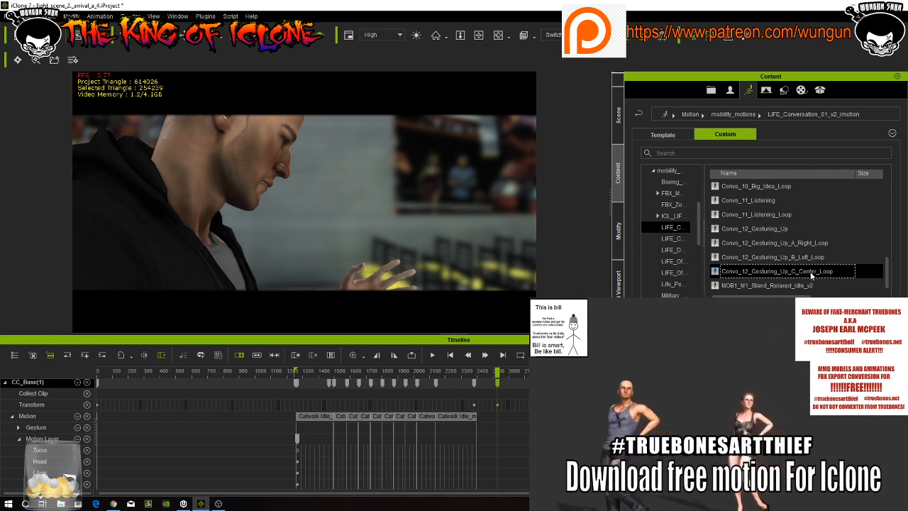
double_click(810, 272)
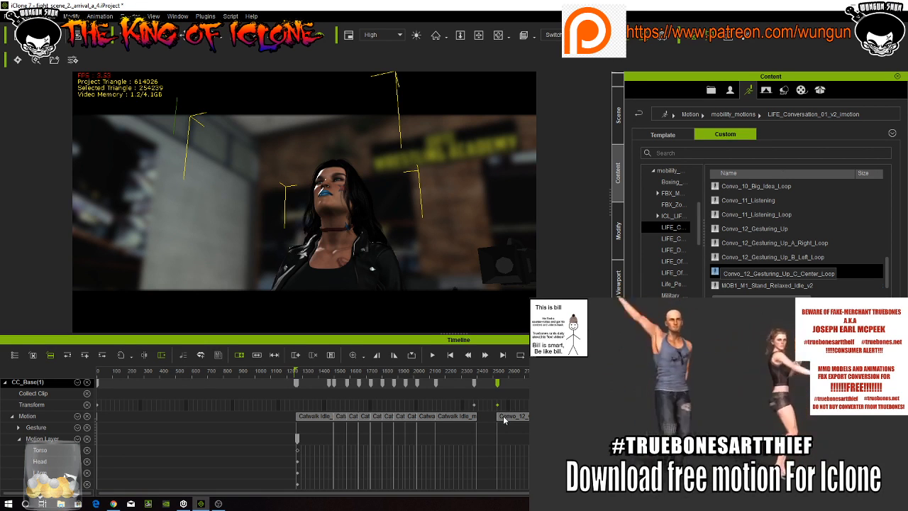
Delete the Convo_12 clip from the Motion track and return the playhead to about frame 2500
click(504, 420)
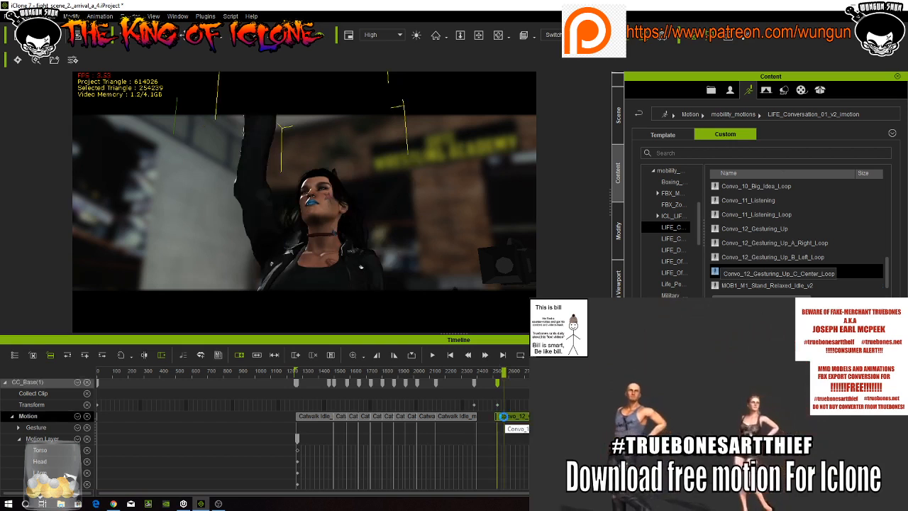
key(Delete)
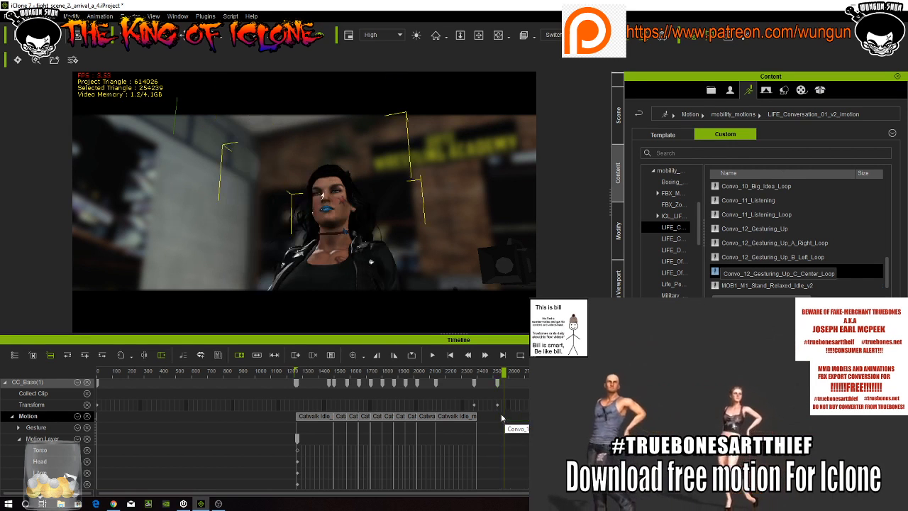
click(497, 372)
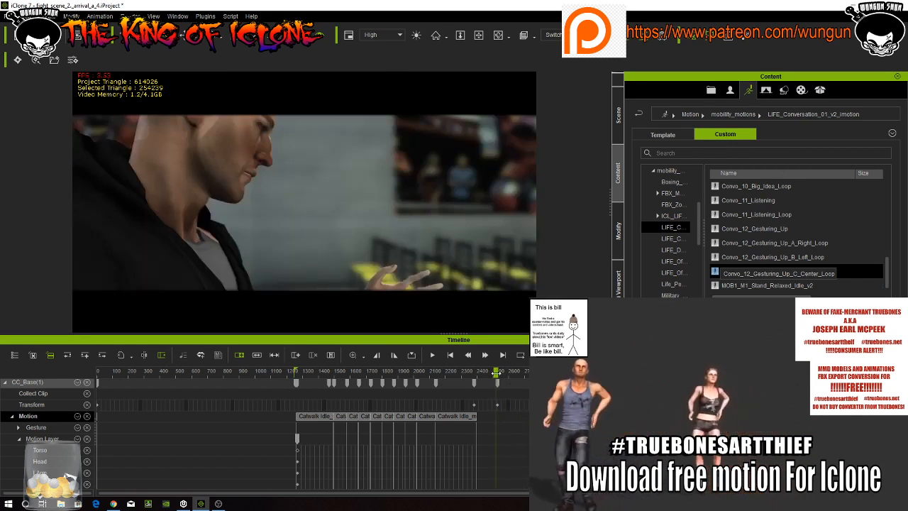
drag(495, 374, 496, 376)
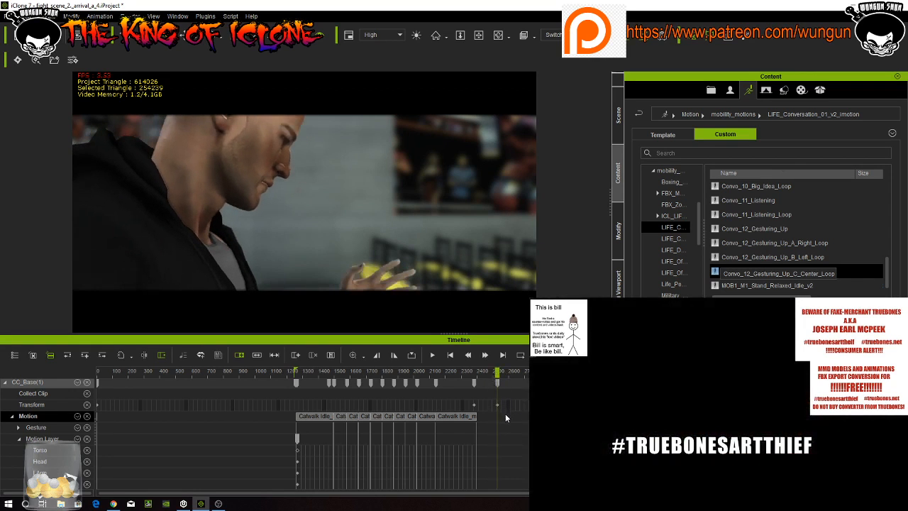
scroll(504, 412, up, 5)
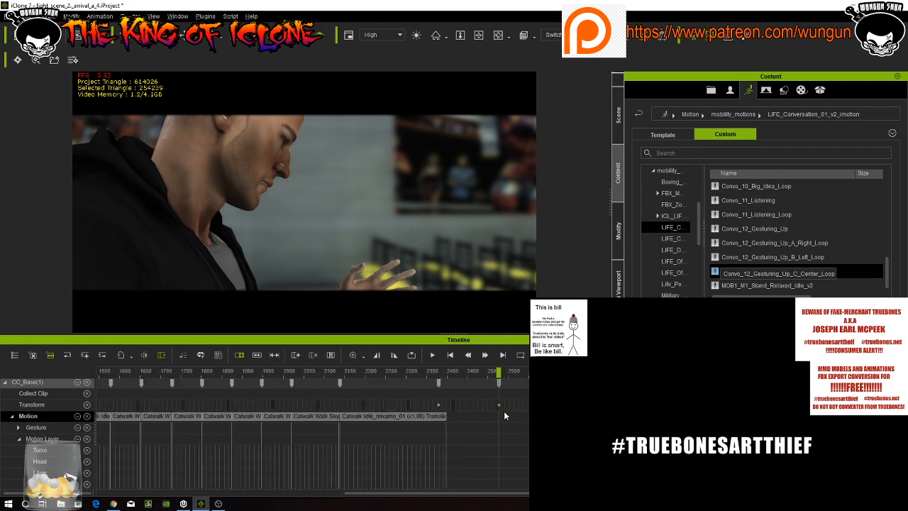
scroll(504, 415, up, 5)
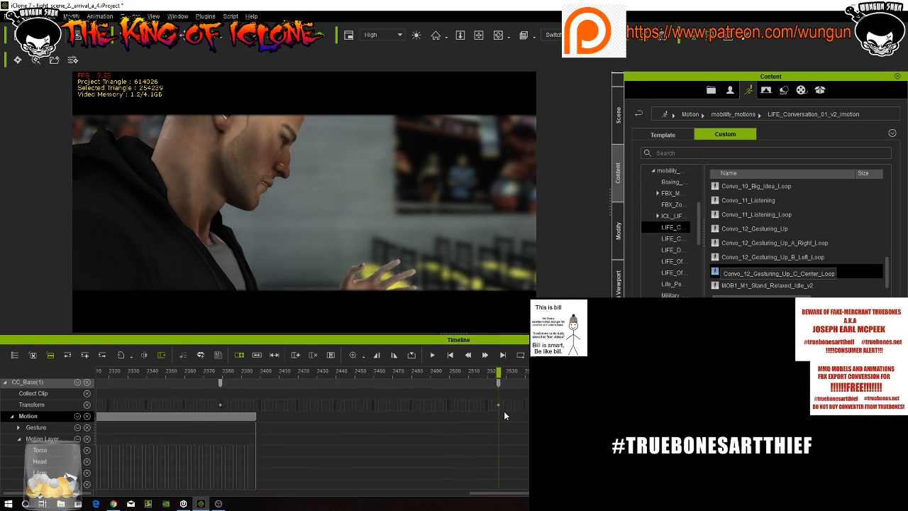
scroll(503, 410, down, 10)
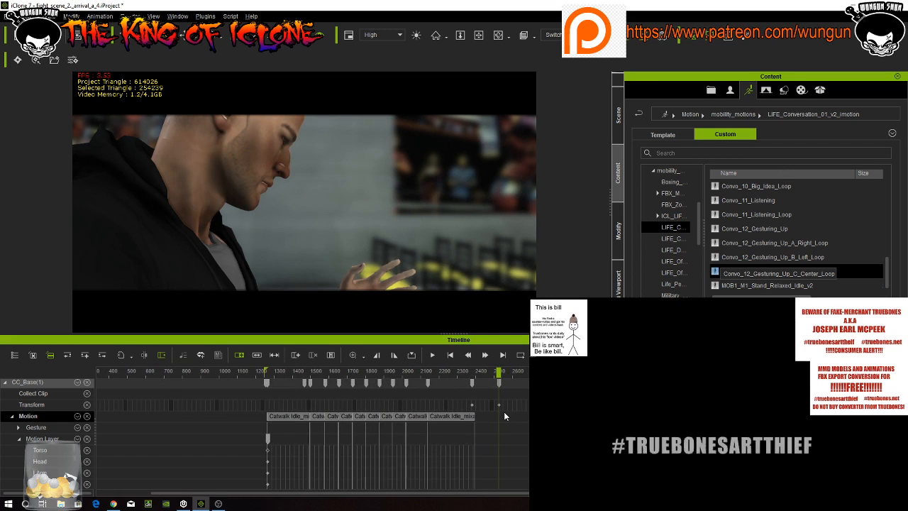
scroll(504, 412, down, 1)
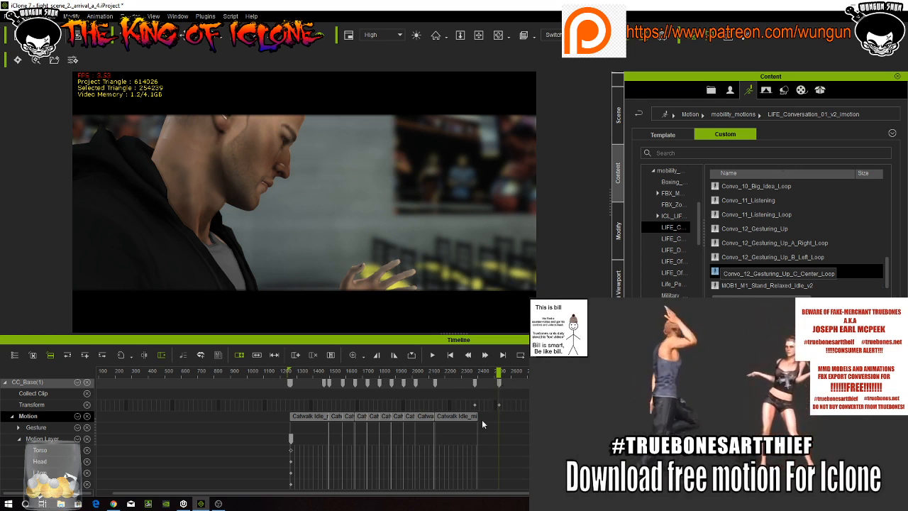
click(498, 373)
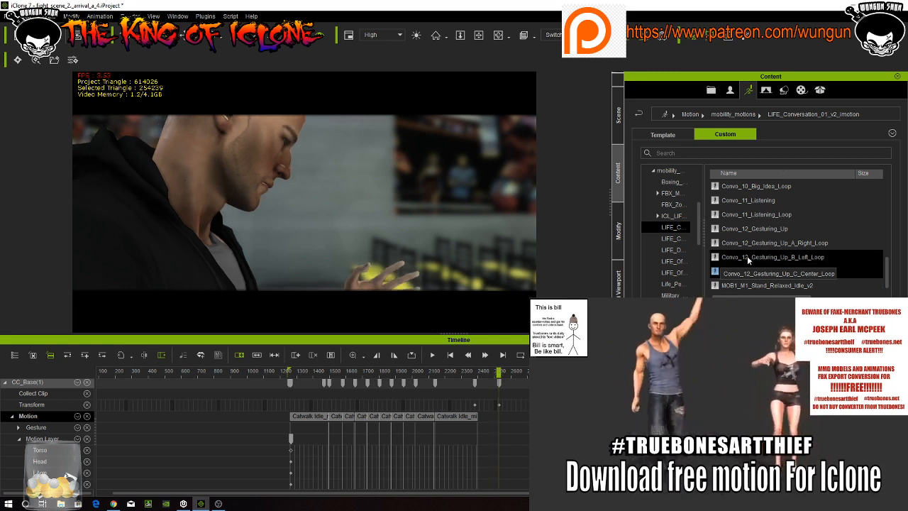
scroll(747, 255, up, 6)
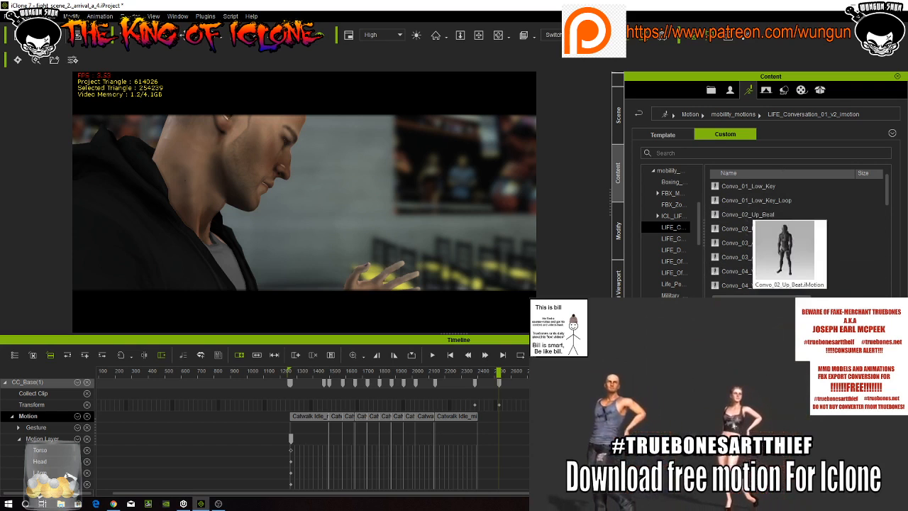
Apply Convo_01_Low_Key_Loop to the character and scrub from frame 2300 to about 2420 to check it
click(772, 200)
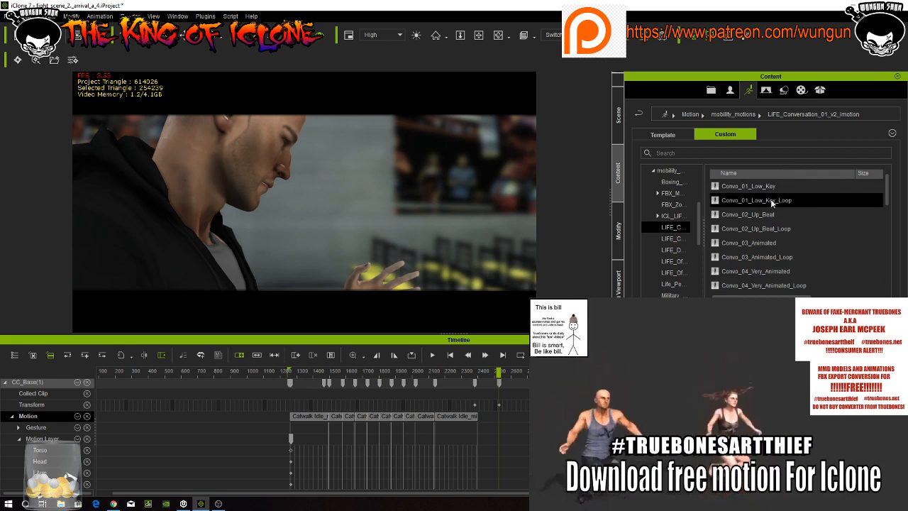
double_click(772, 202)
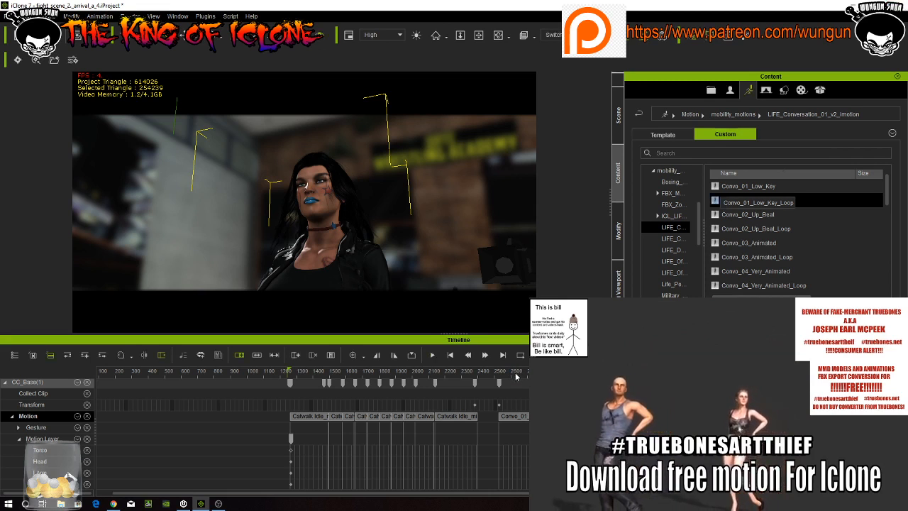
click(466, 375)
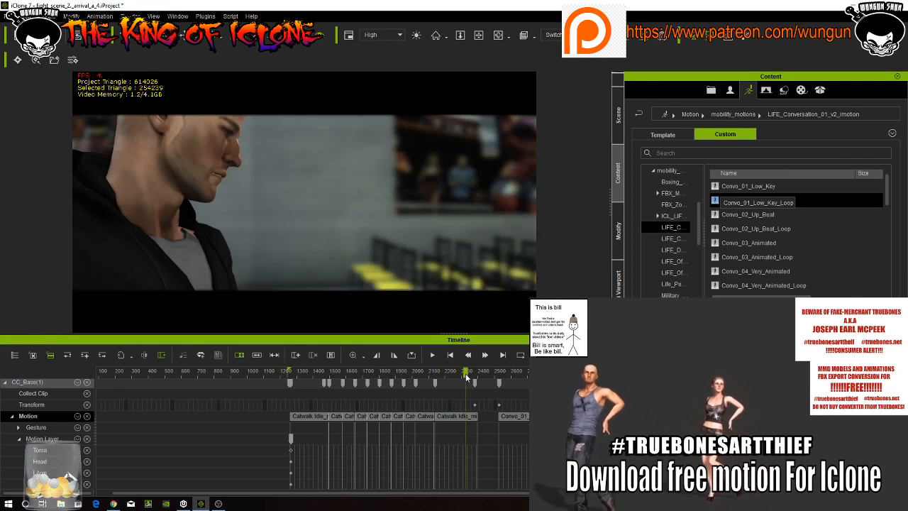
drag(469, 374, 520, 380)
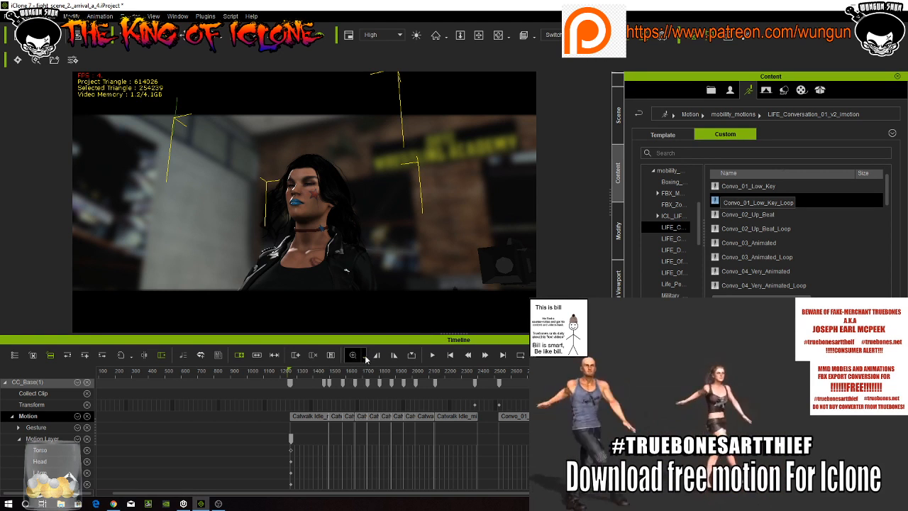
click(299, 373)
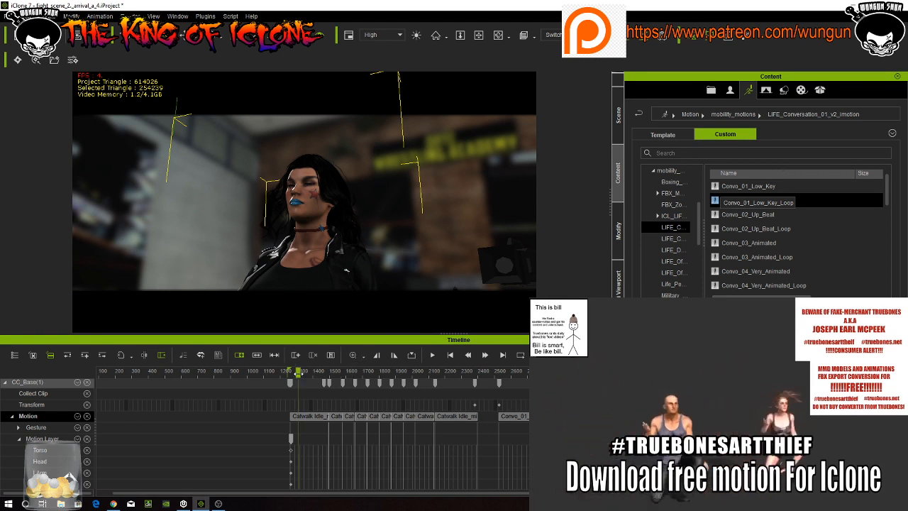
click(288, 374)
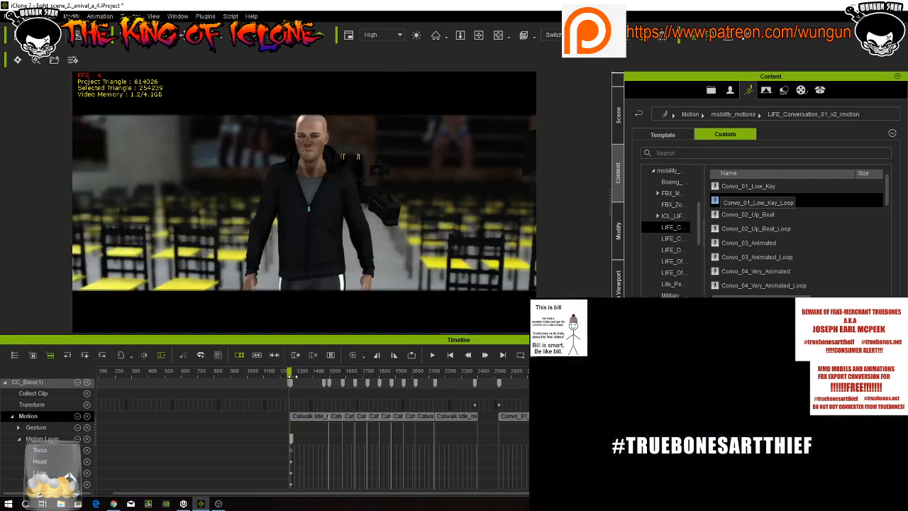
drag(293, 375, 291, 377)
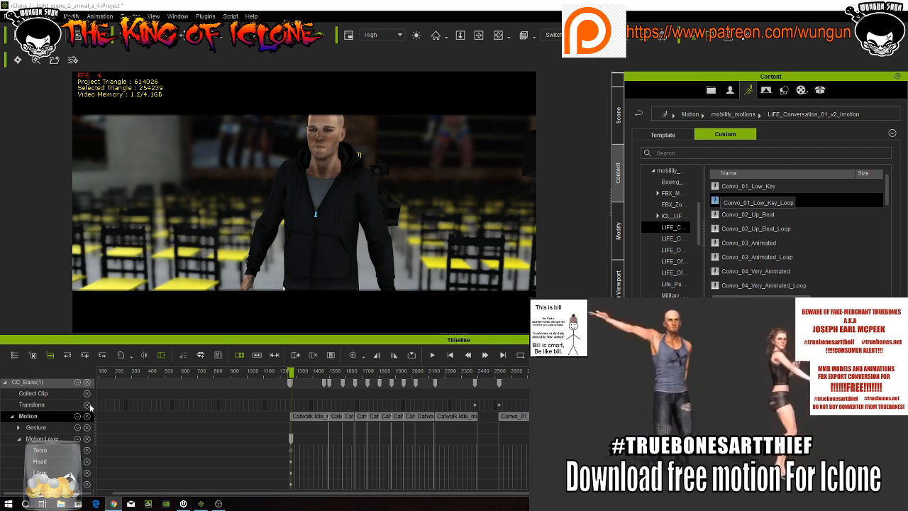
click(378, 378)
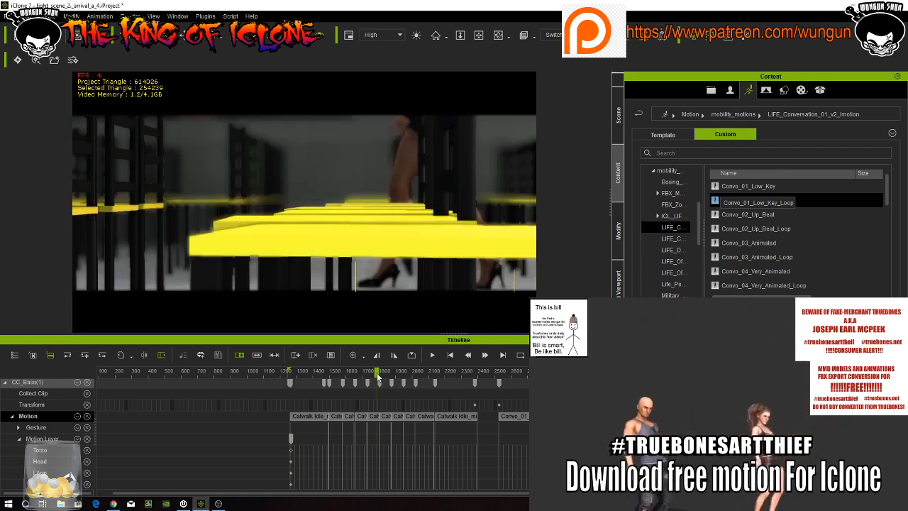
click(431, 355)
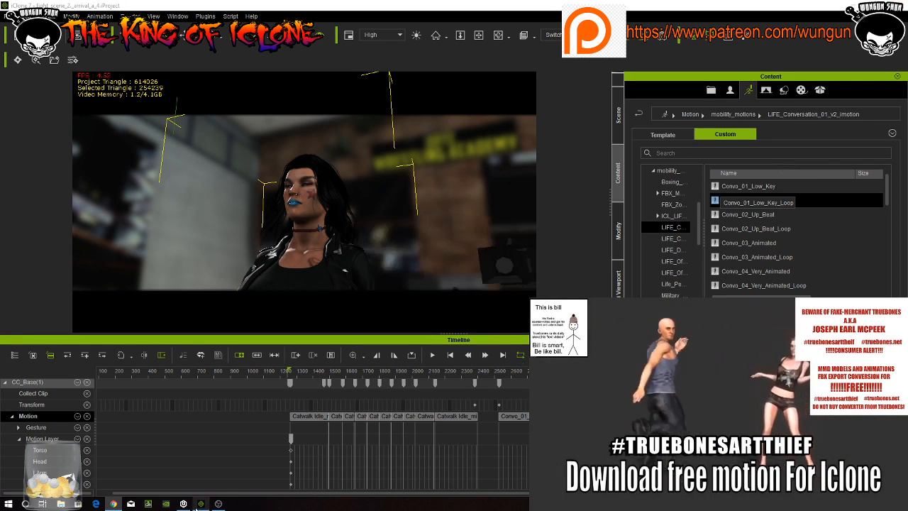
mouse_move(202, 505)
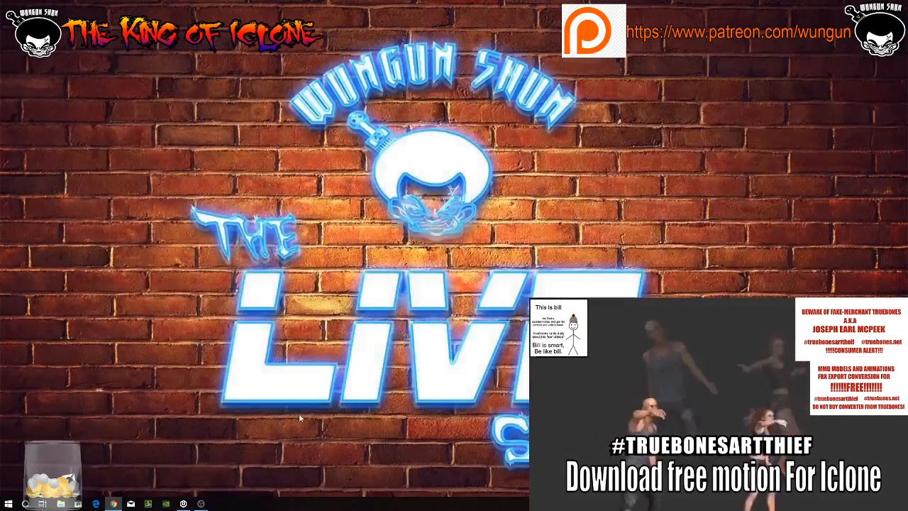
Launch Camtasia 9 from the Start menu's TechSmith folder
click(9, 504)
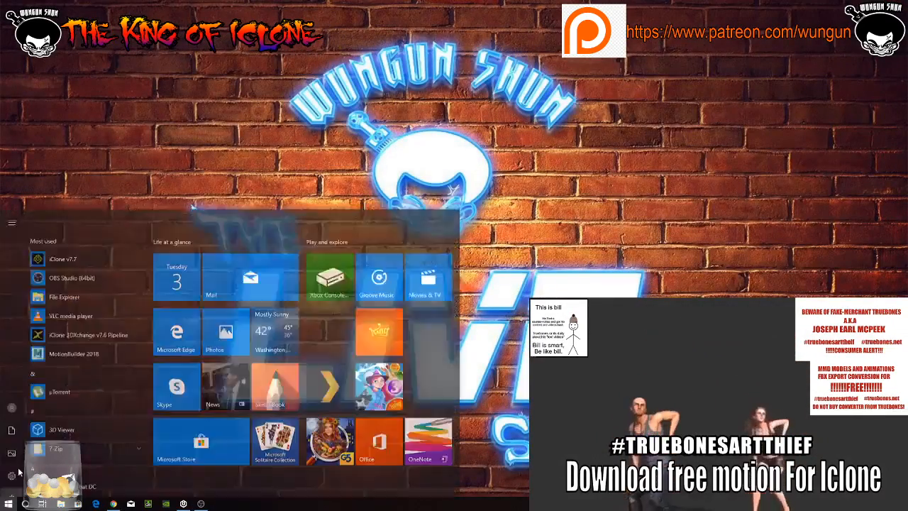
scroll(52, 436, down, 10)
scroll(53, 436, down, 8)
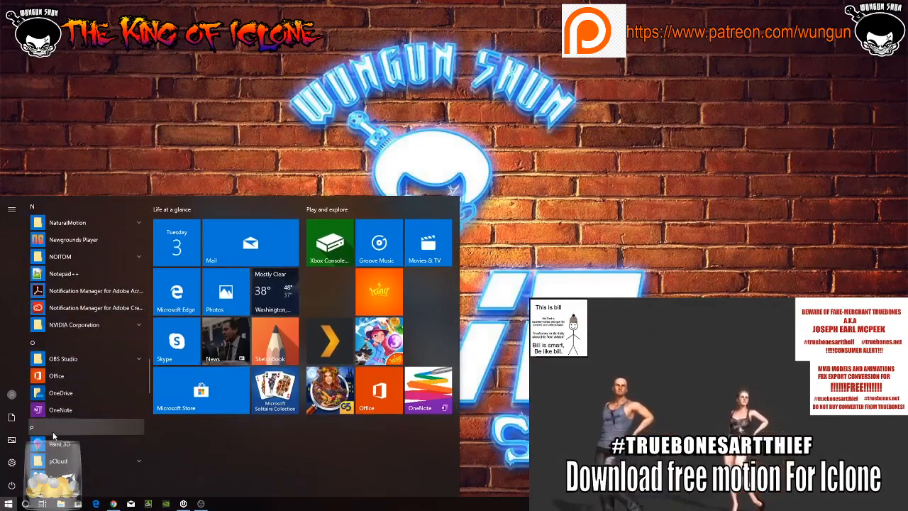
scroll(71, 387, down, 7)
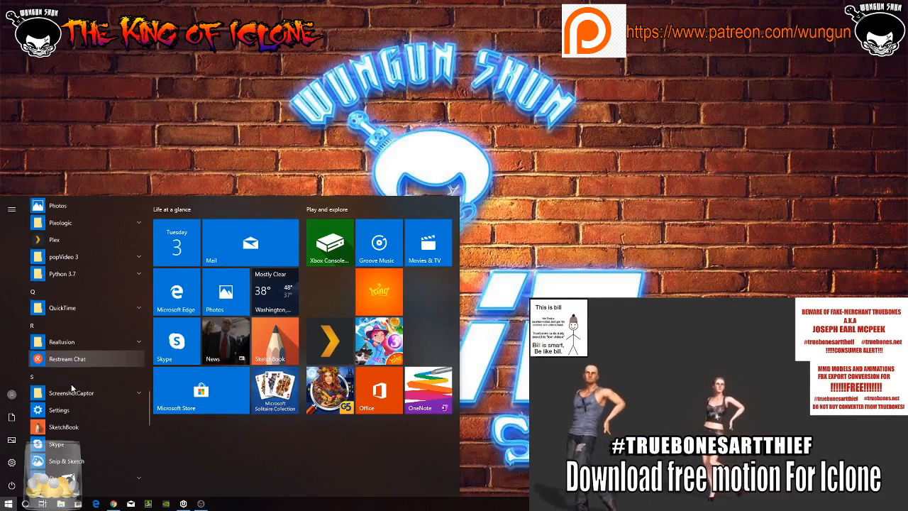
scroll(71, 387, down, 3)
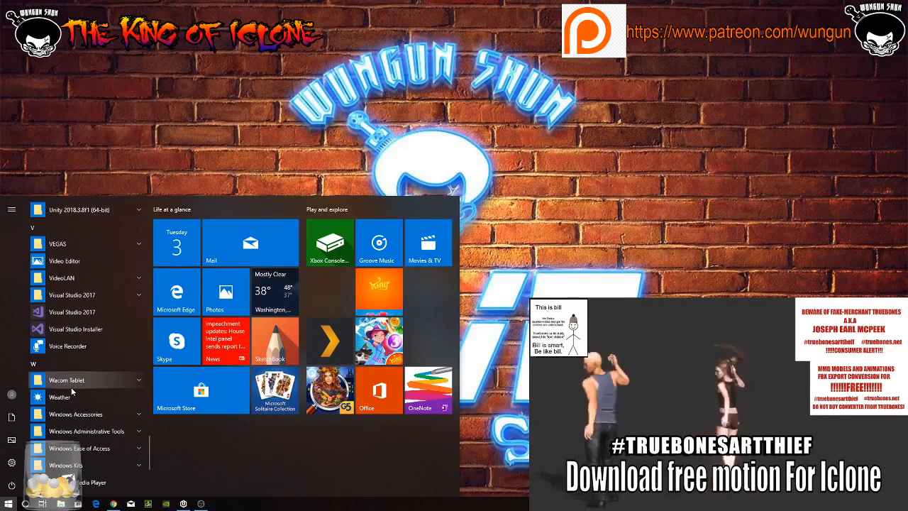
scroll(72, 390, up, 5)
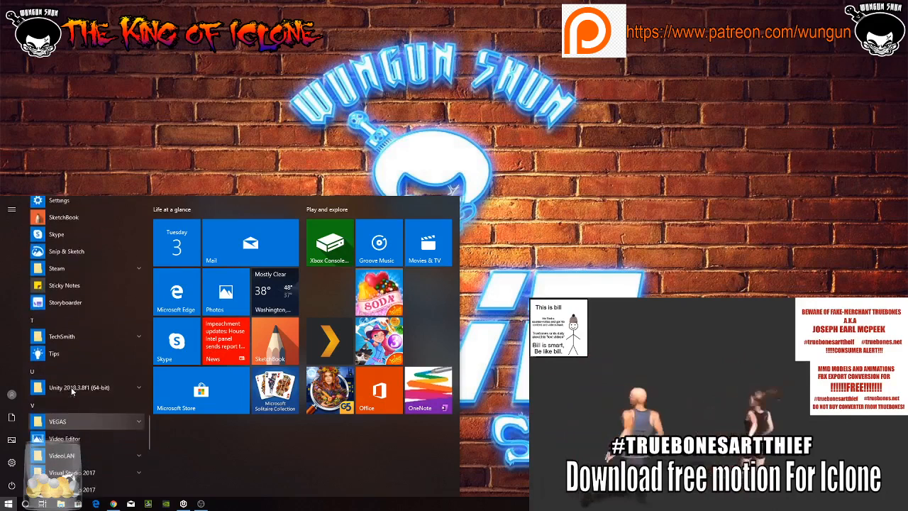
click(66, 341)
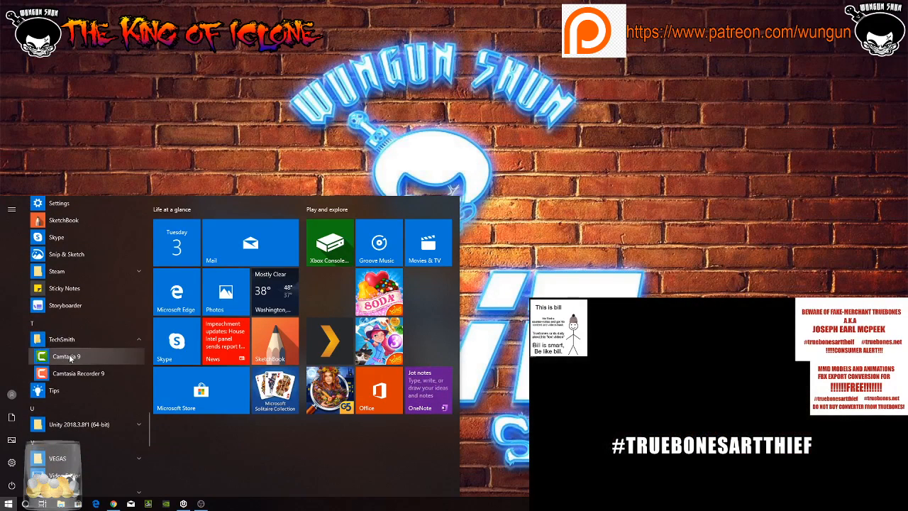
click(66, 356)
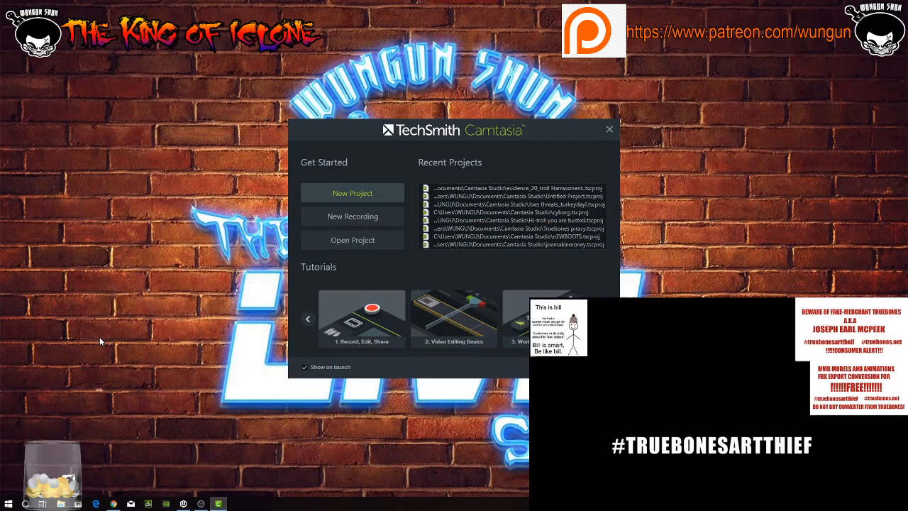
Start a new project from the Camtasia 9 welcome window
click(343, 194)
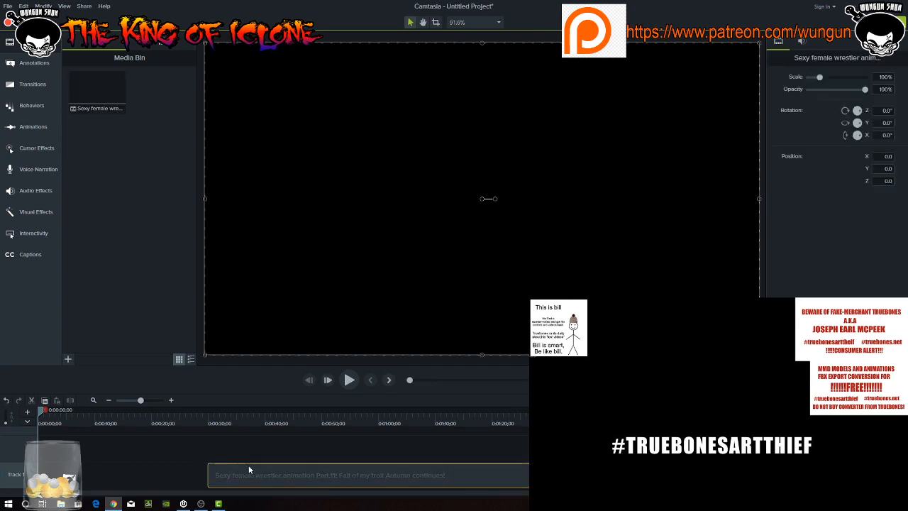
Place the wrestler clip at 0:00 on Track 2, review it zoomed out, and undo two earlier edits
drag(249, 469, 51, 463)
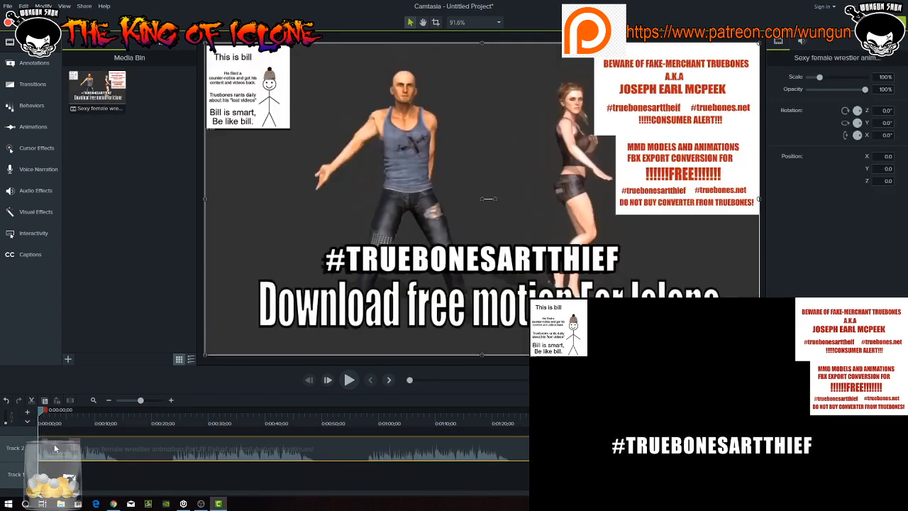
drag(41, 413, 639, 461)
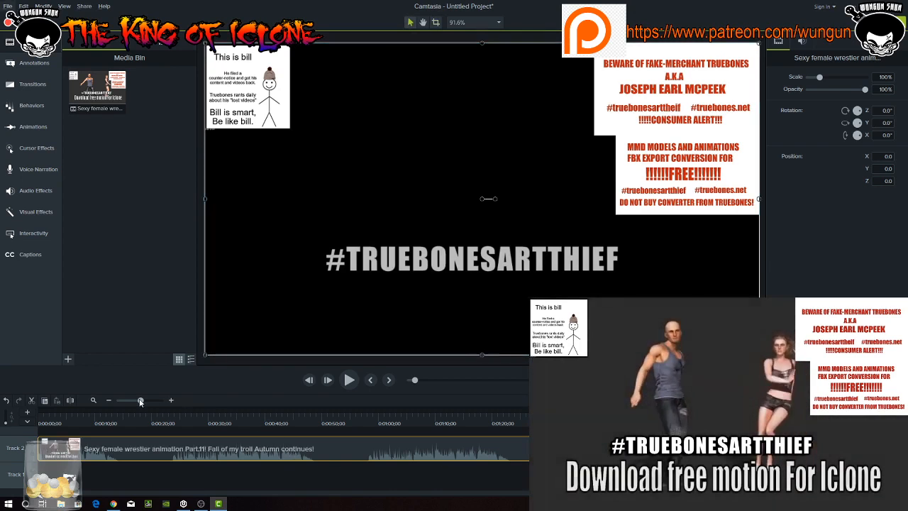
drag(141, 401, 370, 456)
key(ctrl+z)
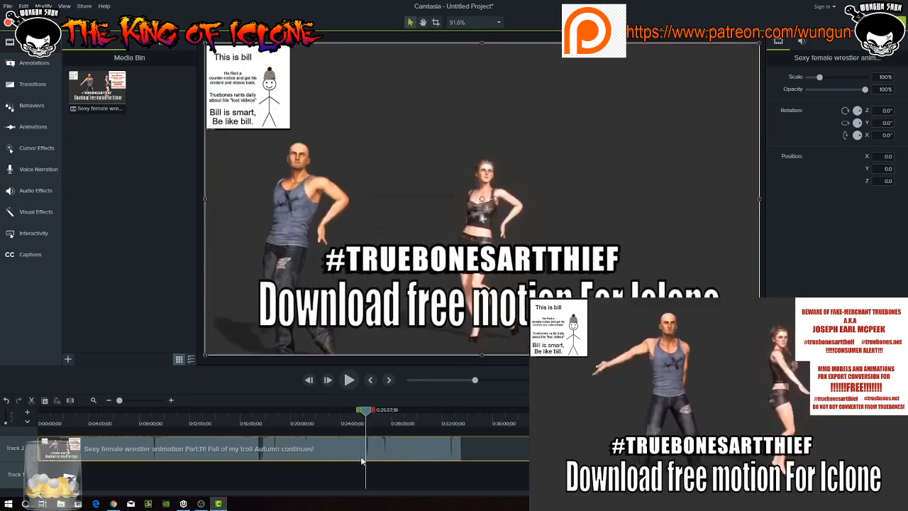
key(ctrl+z)
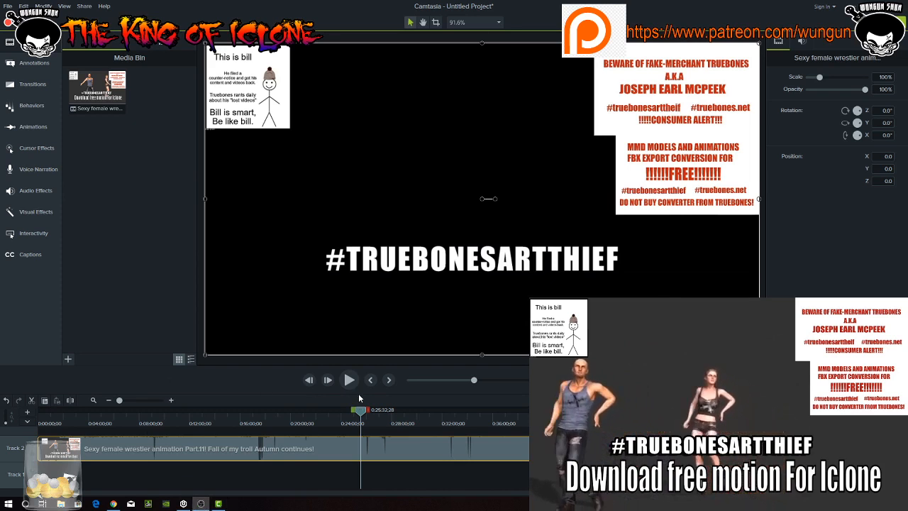
click(350, 380)
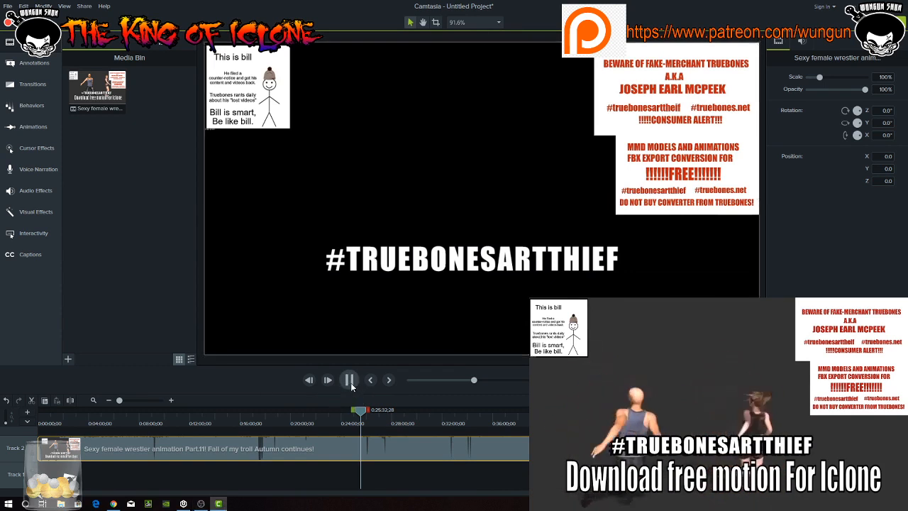
drag(359, 411, 310, 412)
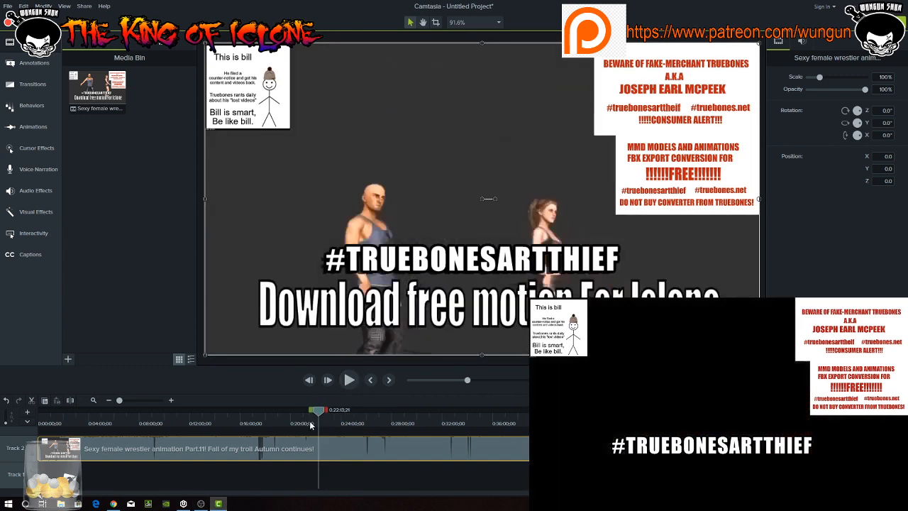
click(348, 380)
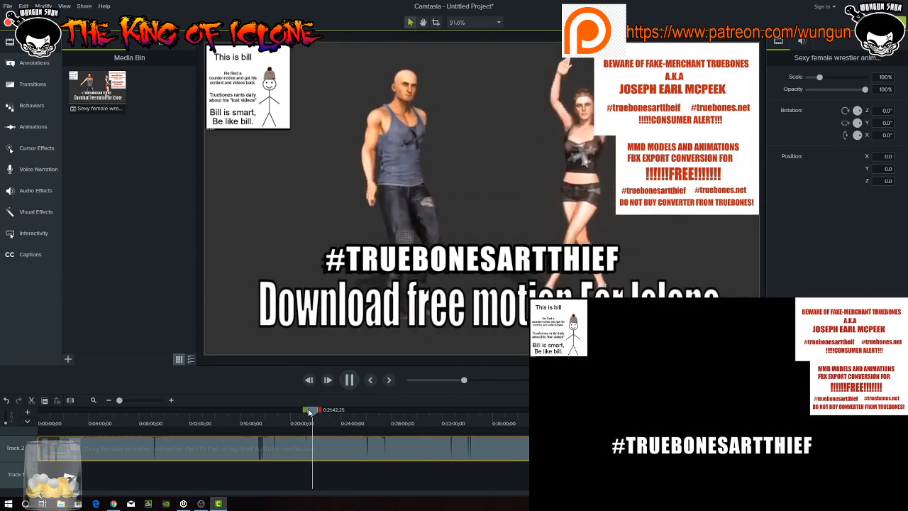
drag(312, 410, 260, 423)
click(248, 424)
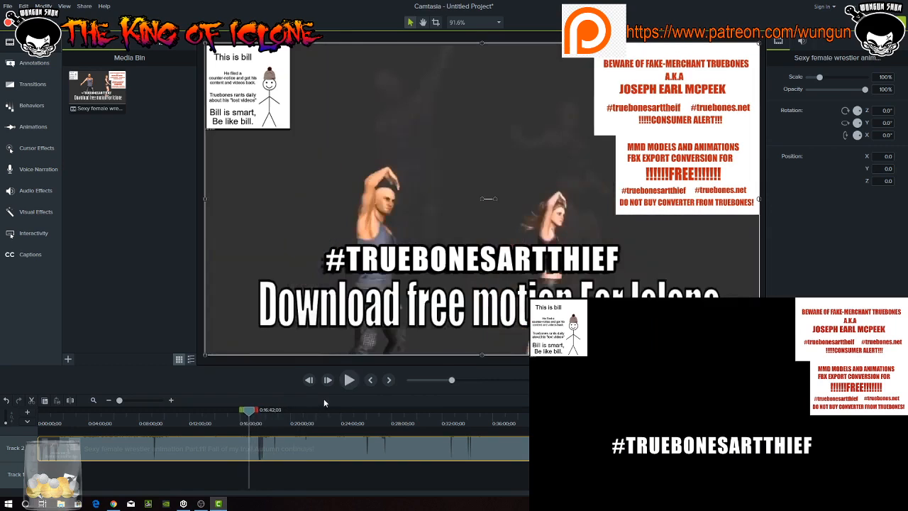
click(348, 380)
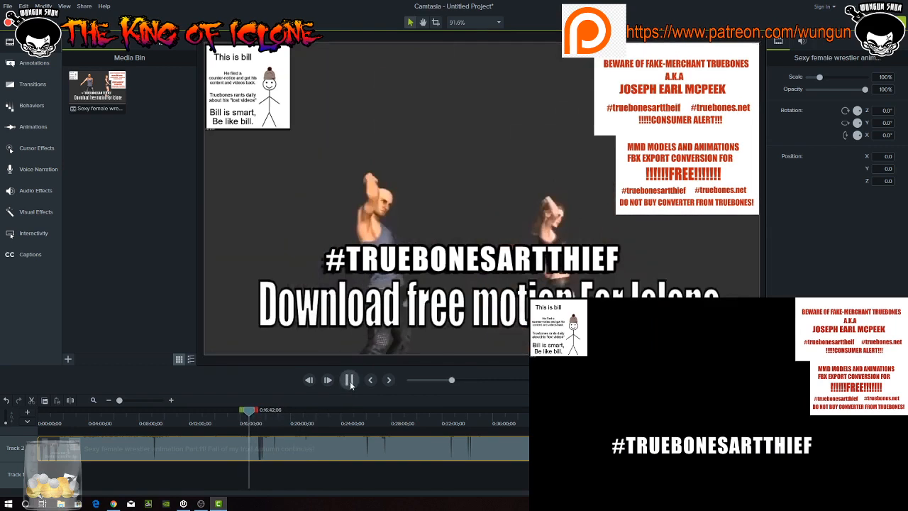
click(251, 416)
drag(251, 415, 183, 412)
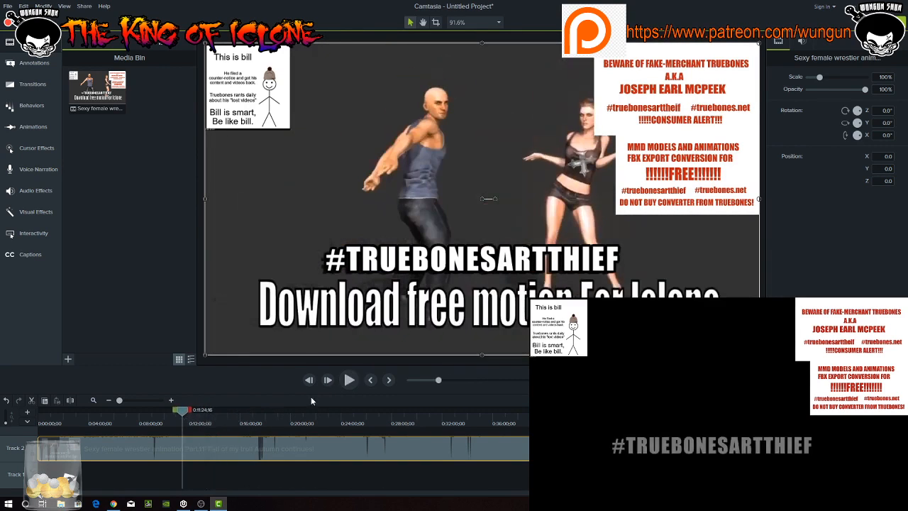
click(349, 383)
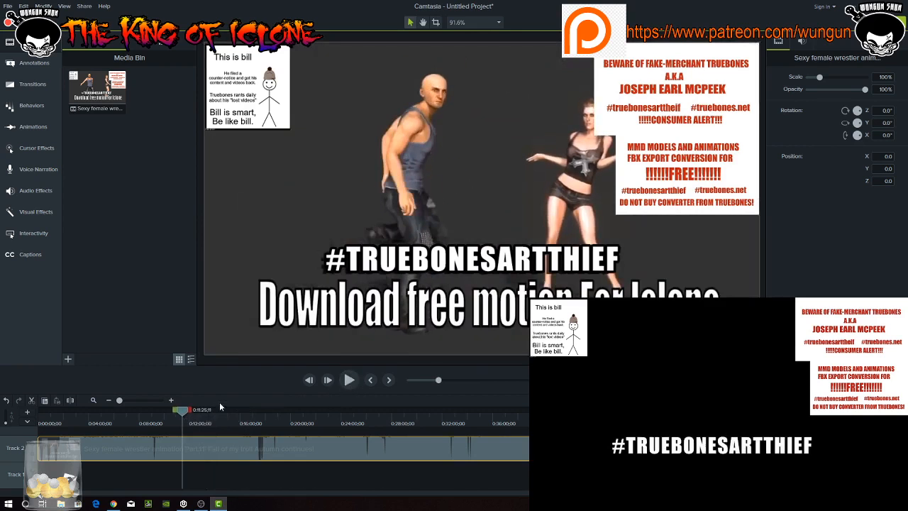
drag(183, 416, 145, 411)
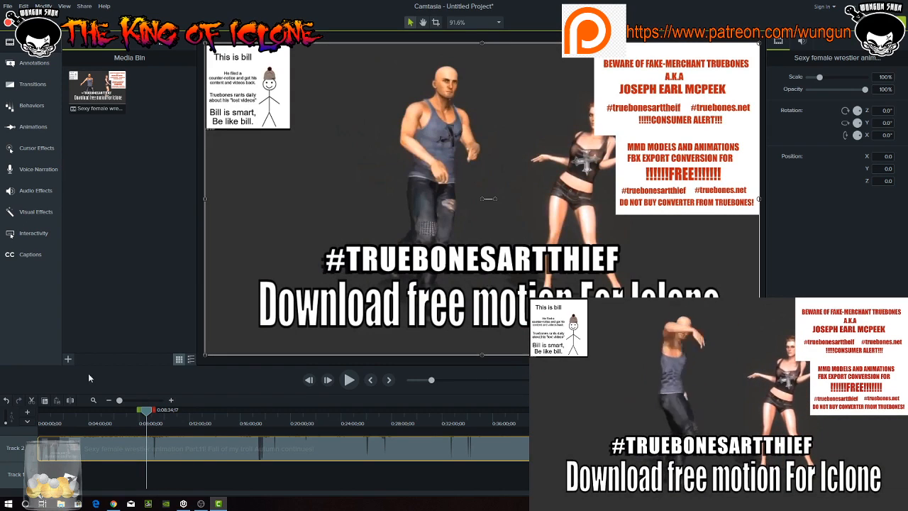
click(348, 380)
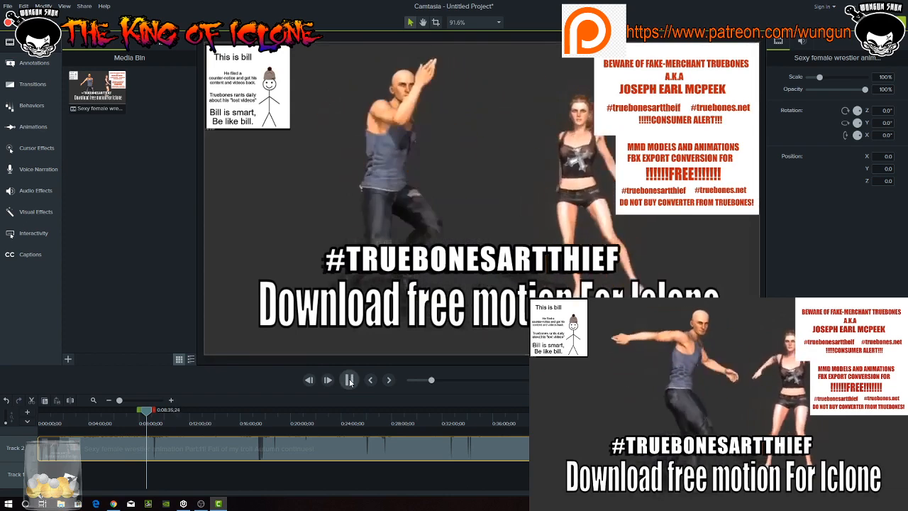
click(349, 380)
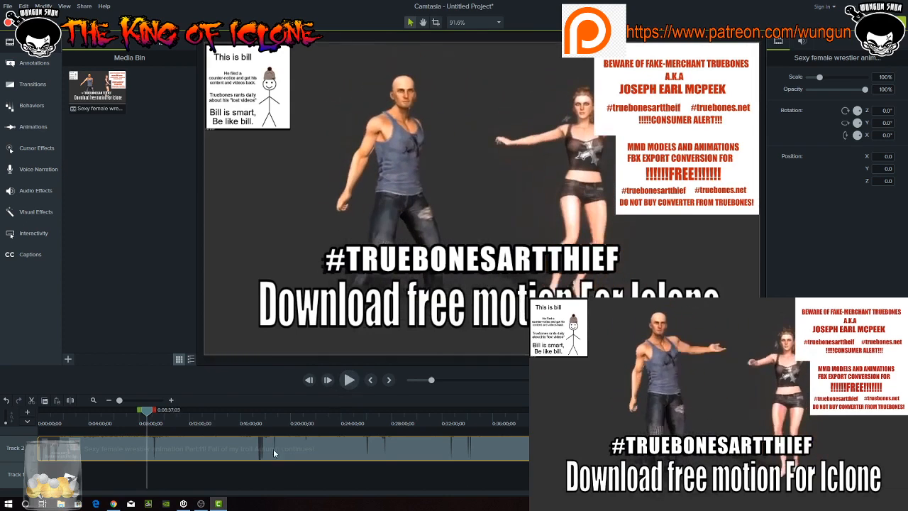
drag(146, 413, 93, 413)
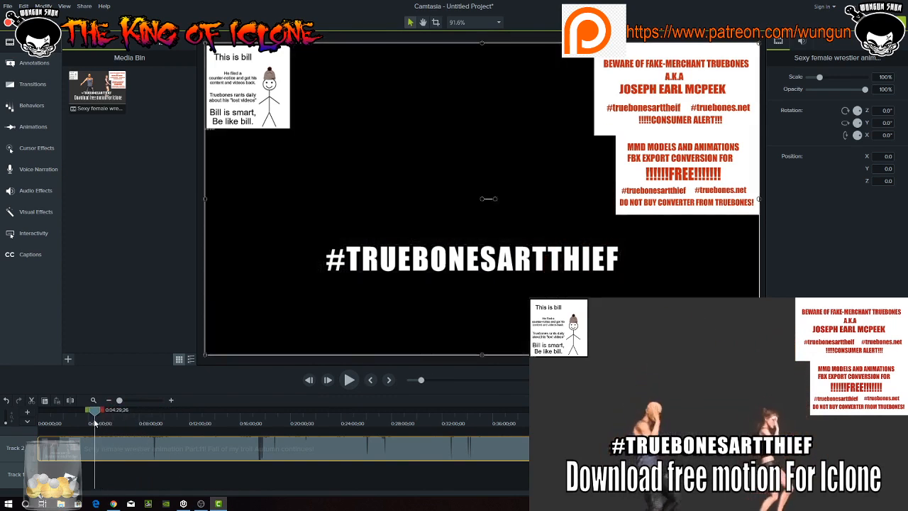
click(348, 381)
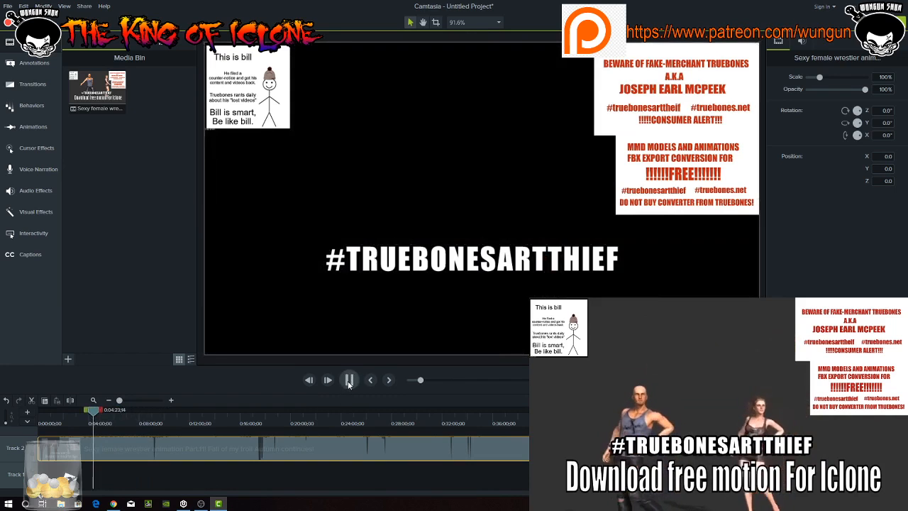
drag(93, 414, 74, 414)
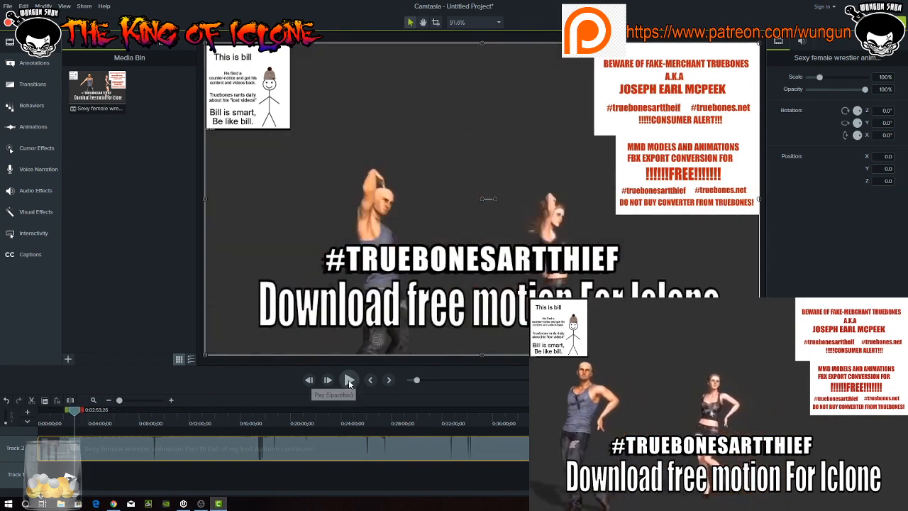
click(349, 381)
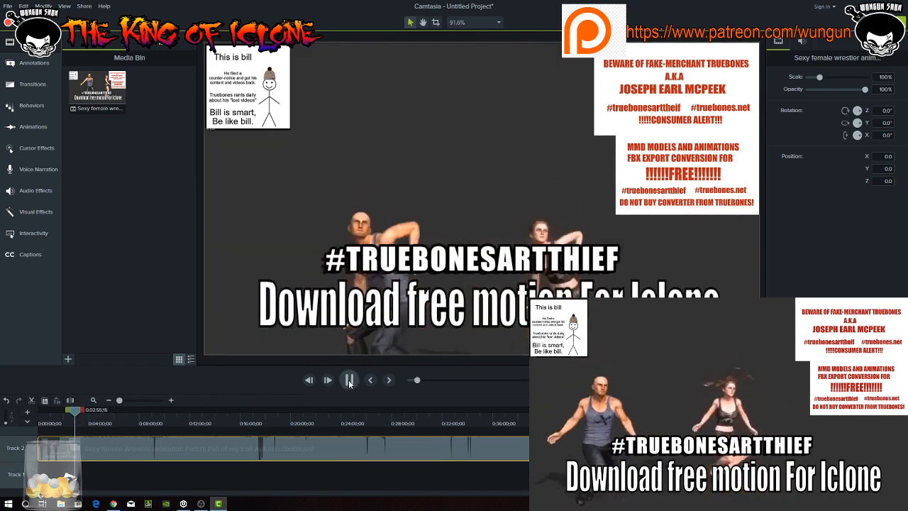
click(349, 381)
drag(77, 418, 69, 417)
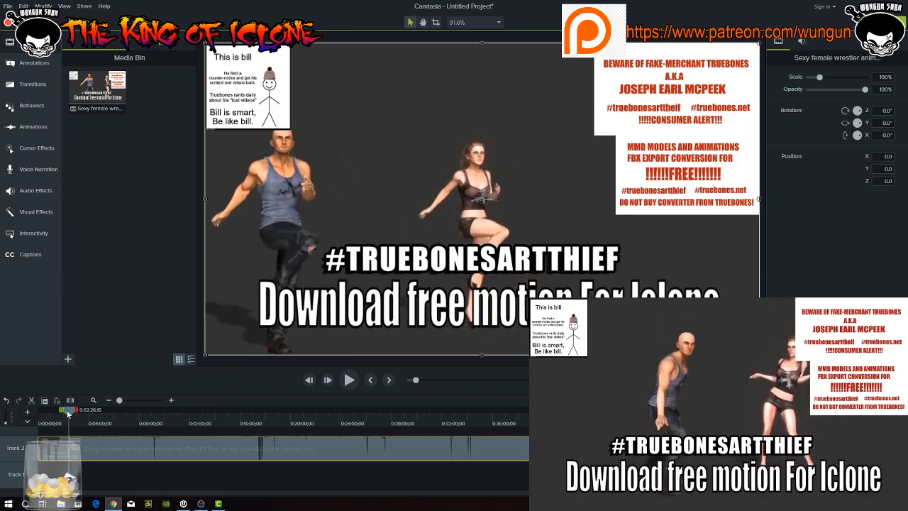
drag(69, 414, 59, 413)
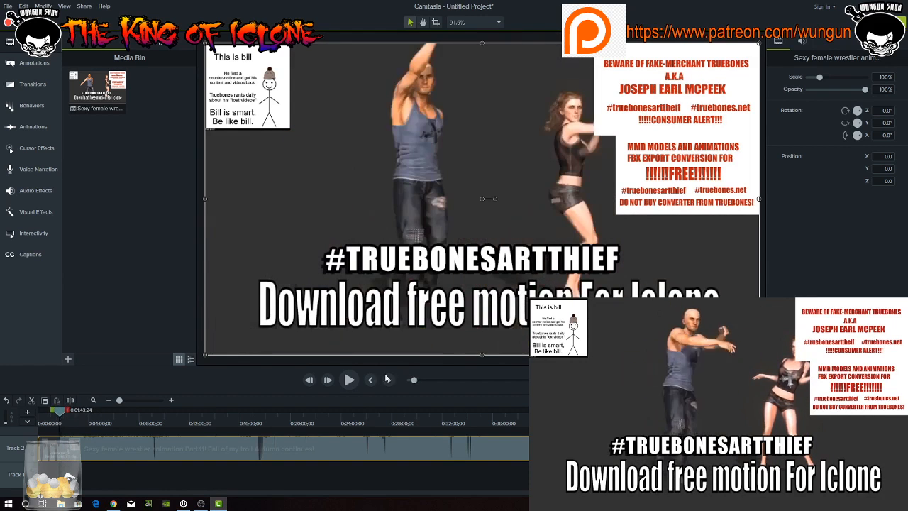
click(349, 379)
click(349, 380)
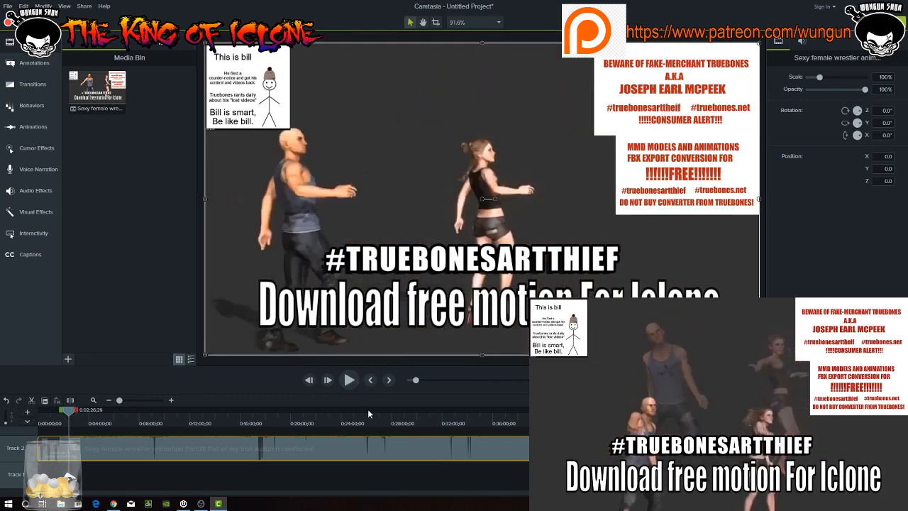
click(352, 386)
click(351, 385)
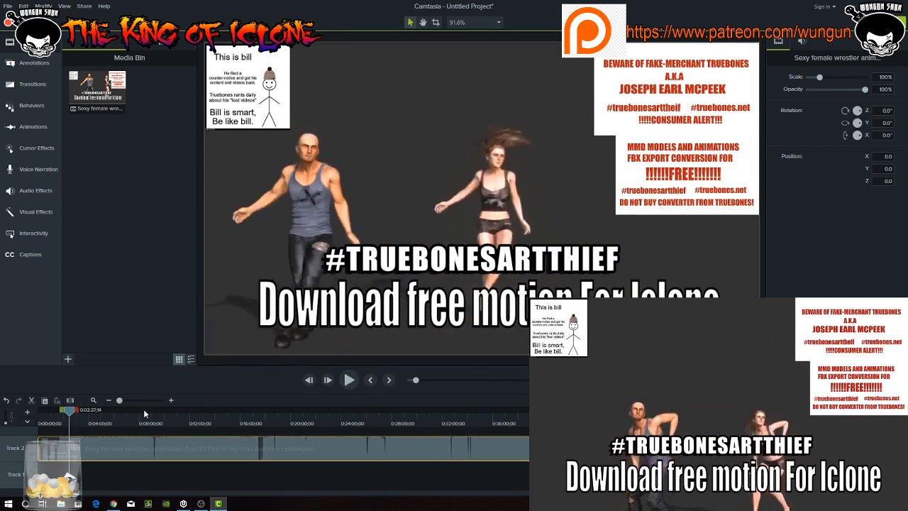
drag(69, 413, 62, 413)
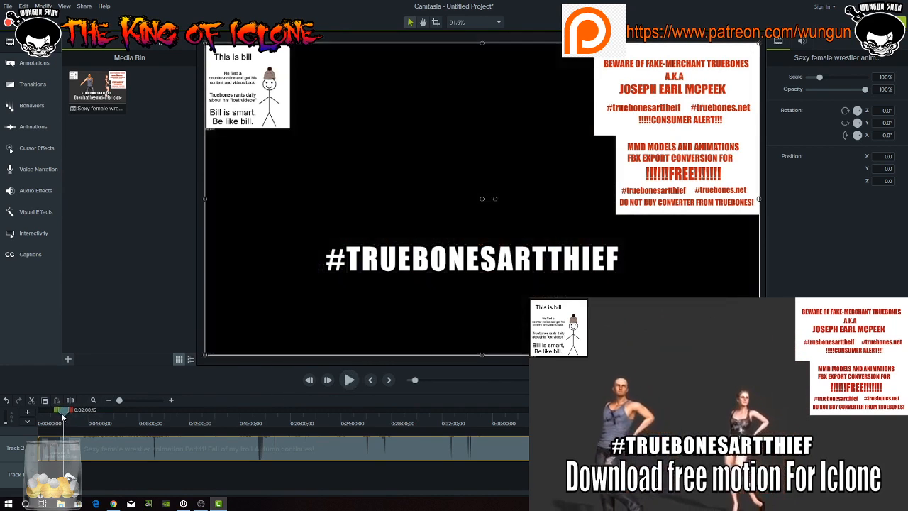
click(349, 381)
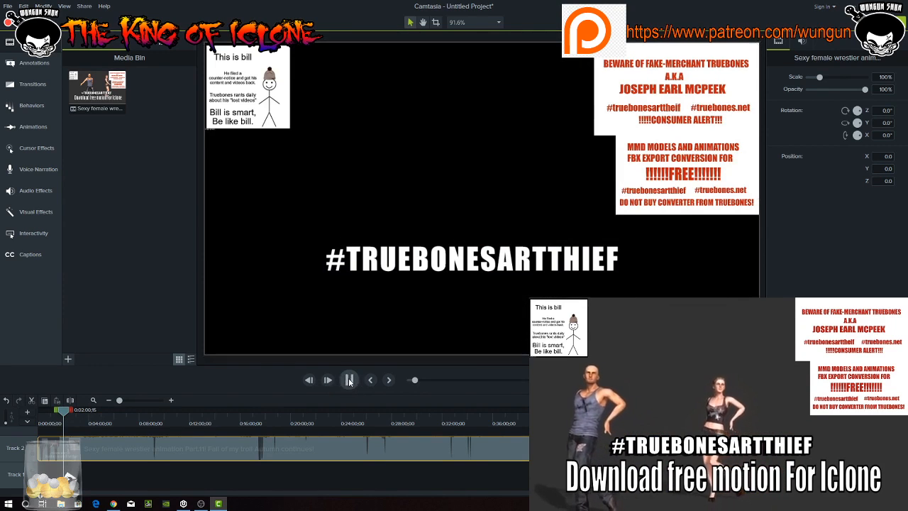
click(59, 418)
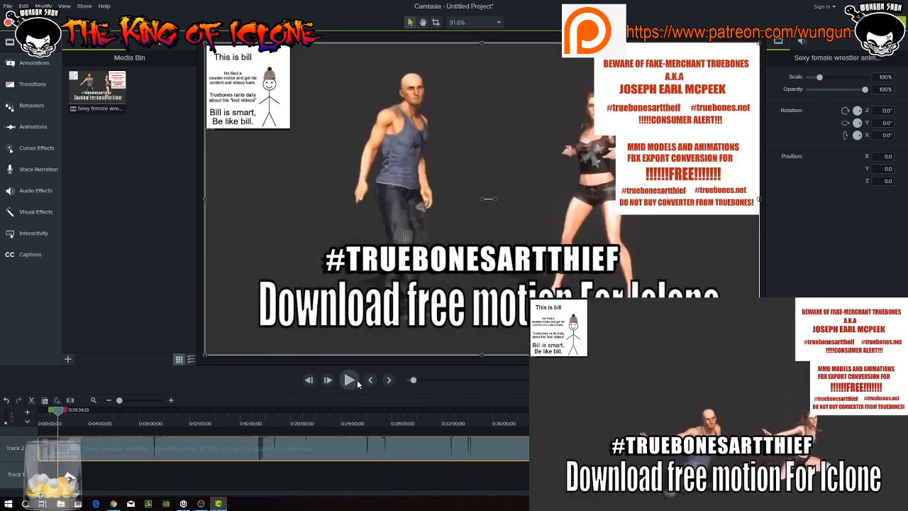
click(350, 381)
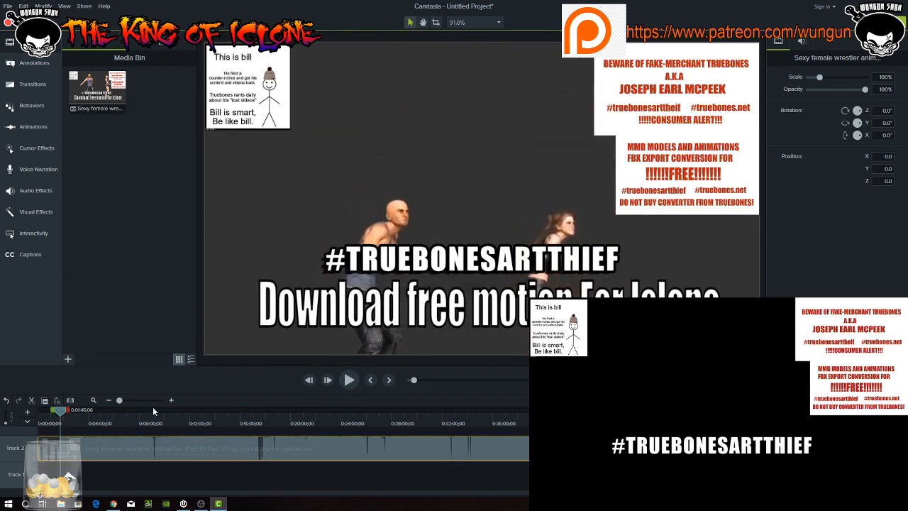
click(60, 411)
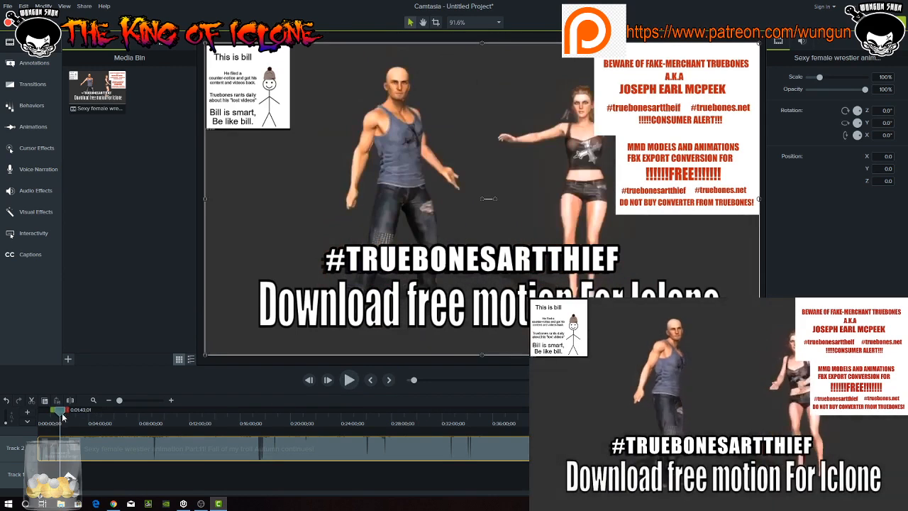
mouse_move(201, 503)
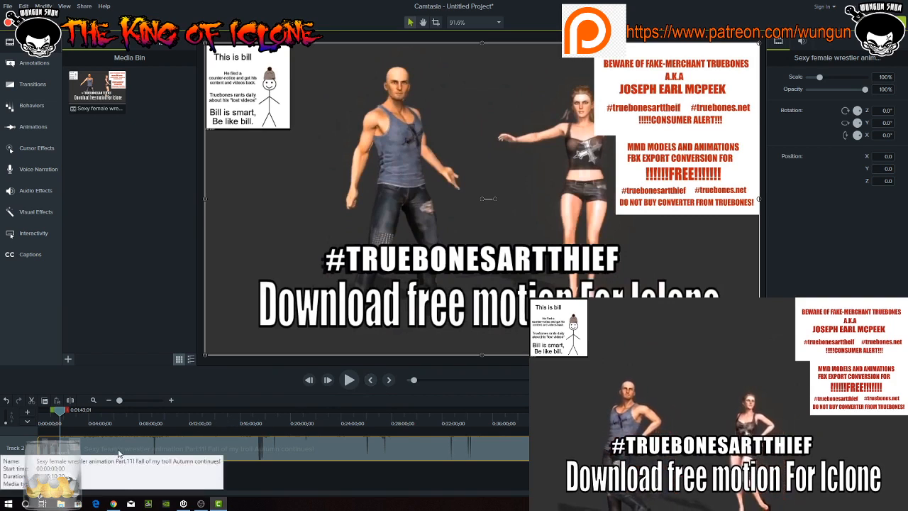
Delete the short leading clip, slide the wrestler clip flush to 0:00, and reset the playhead
drag(119, 454, 49, 451)
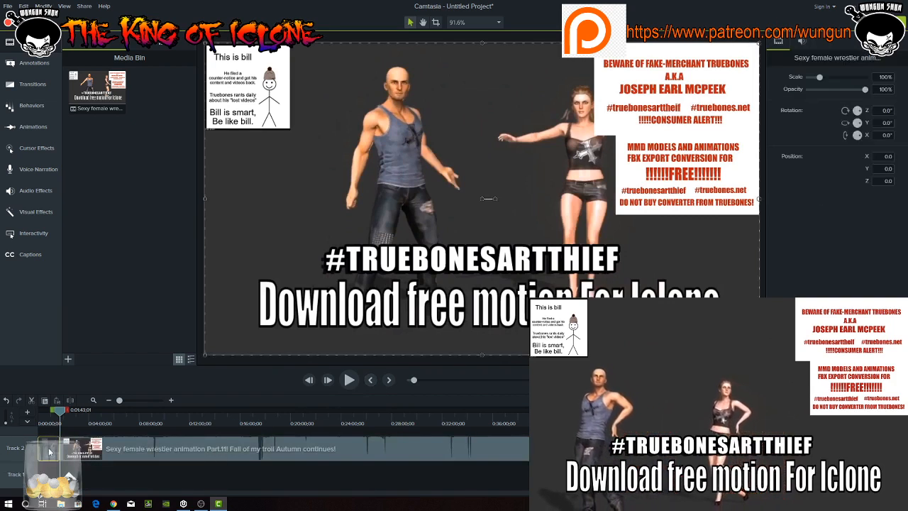
key(Delete)
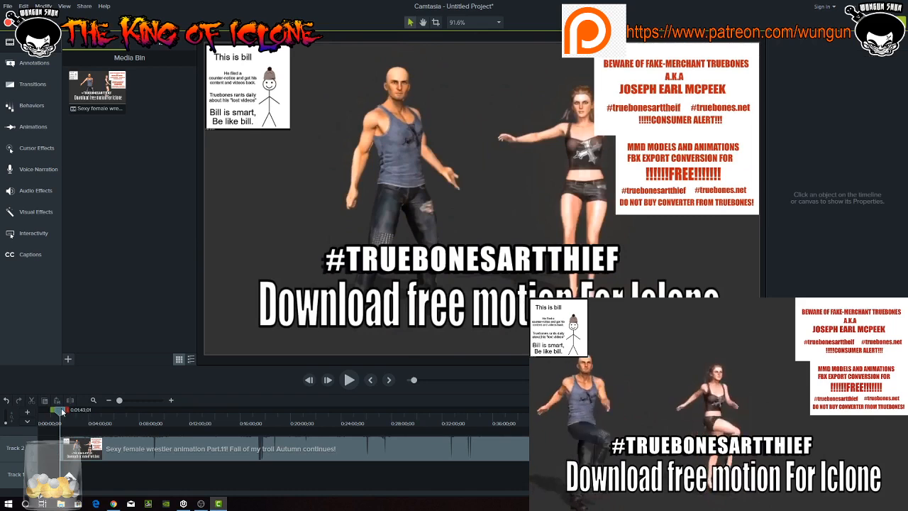
mouse_move(62, 412)
mouse_down()
mouse_move(102, 416)
mouse_move(72, 424)
mouse_up()
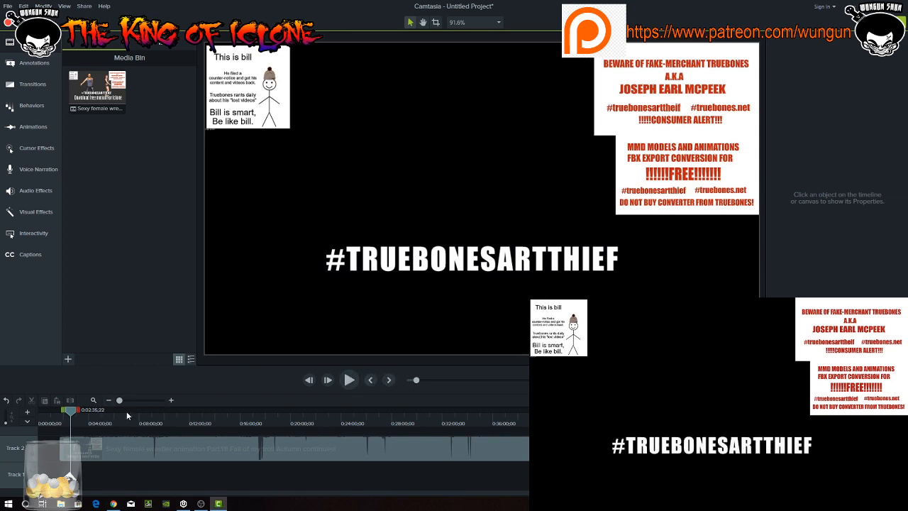
drag(128, 444, 107, 444)
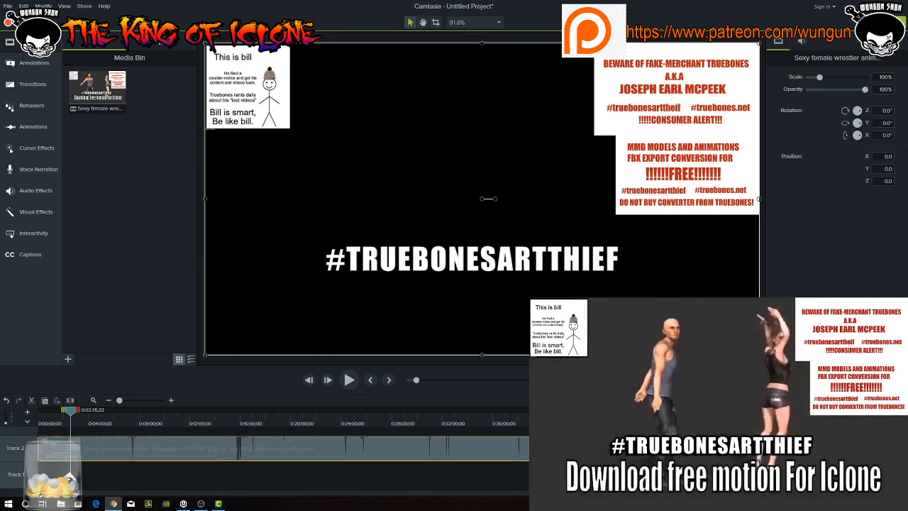
drag(69, 413, 30, 419)
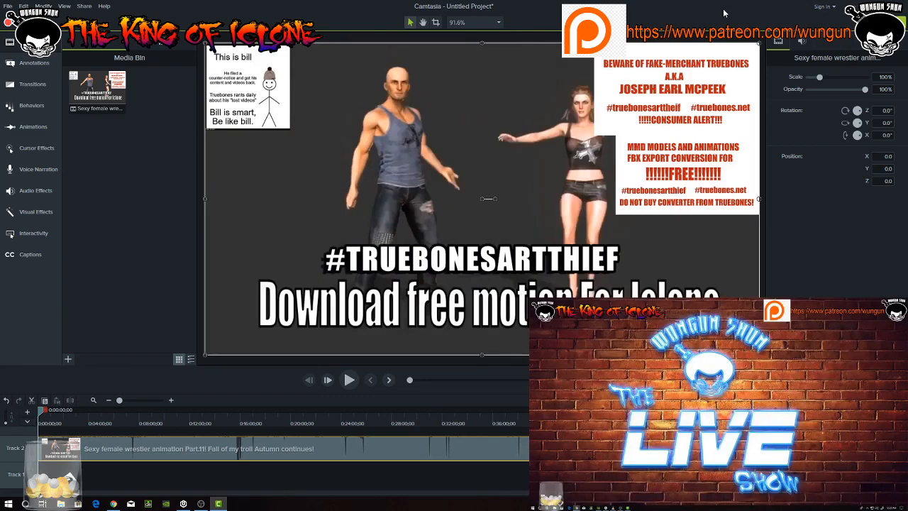
Drag the Camtasia window off-screen and bring the YouTube Chrome window to the front
drag(724, 10, 0, 200)
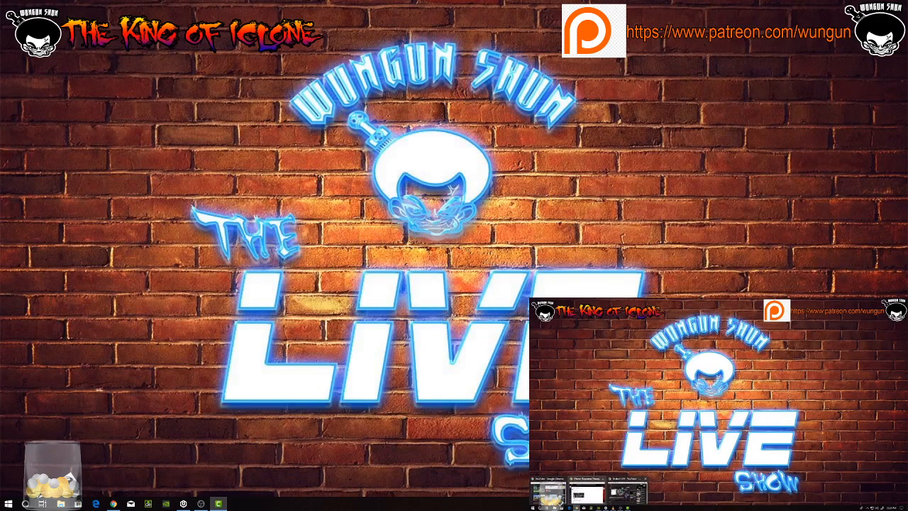
click(629, 489)
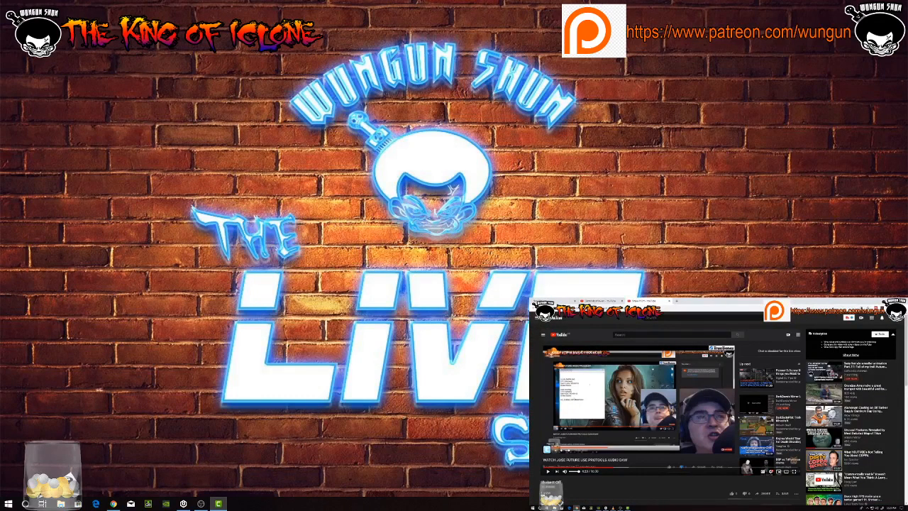